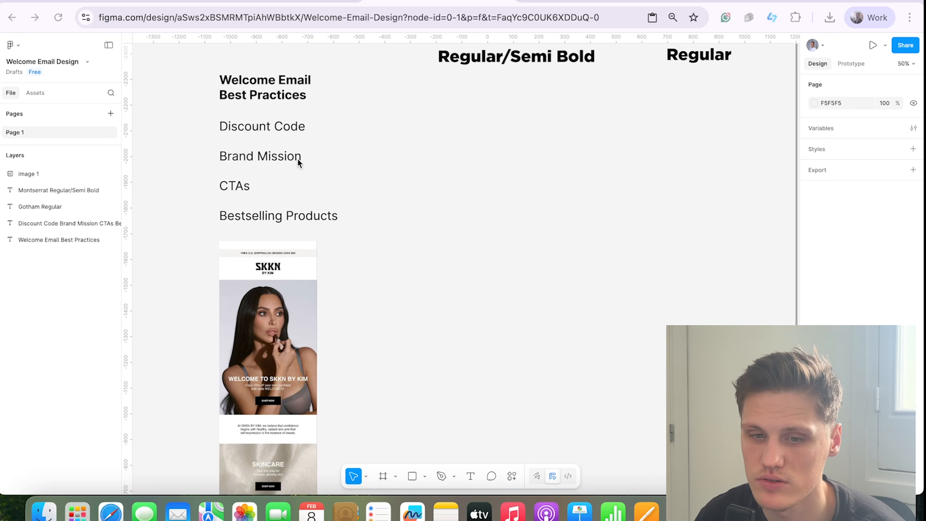
# Step: Review the welcome email best practices list and examine the SKKN reference email's discount code, brand mission, CTAs and product sections
pyautogui.scroll(1, 186, 182)
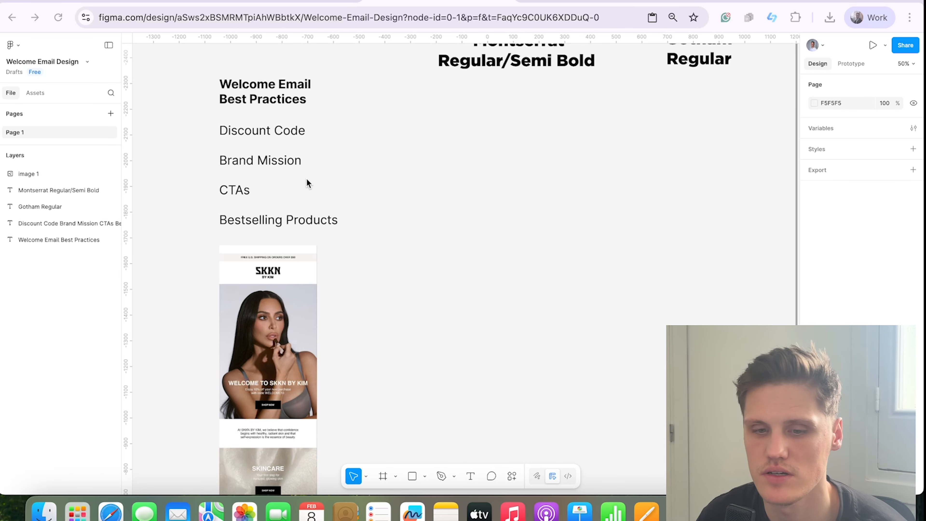
pyautogui.scroll(-2, 440, 194)
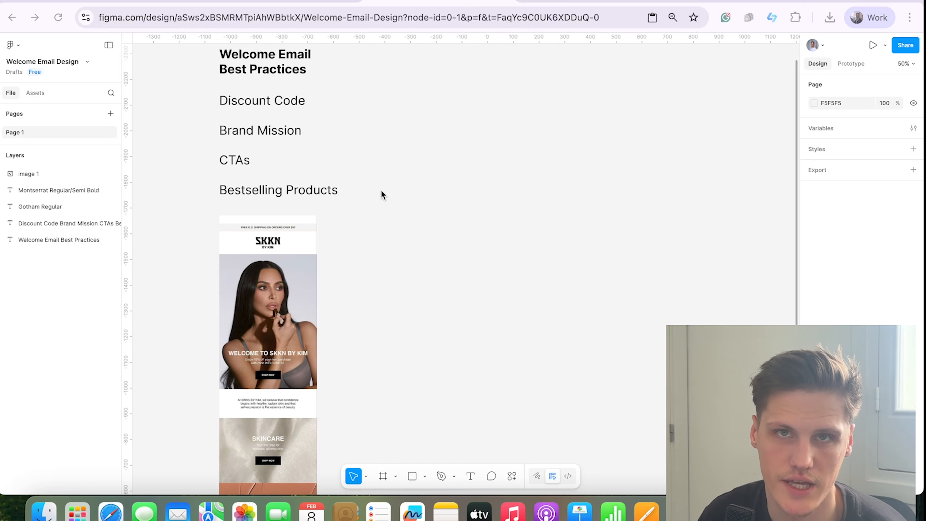
pyautogui.scroll(-1, 494, 219)
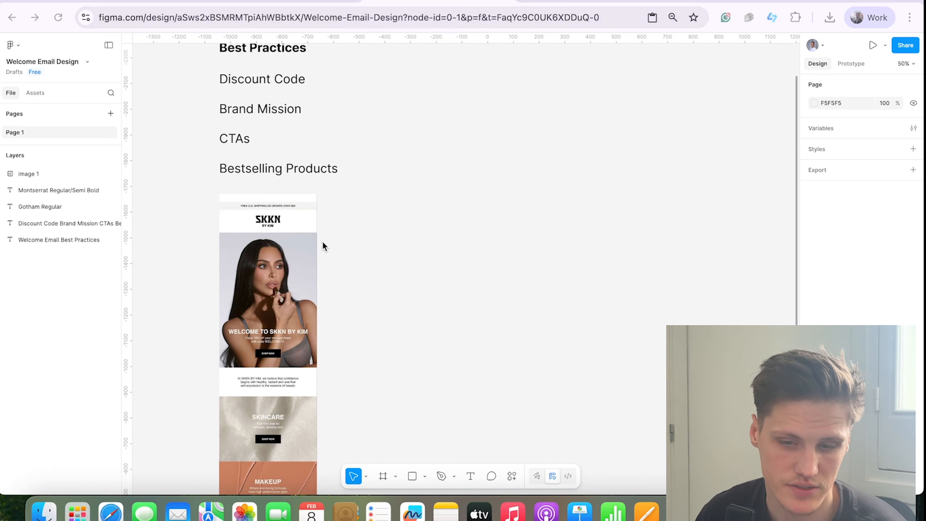
pyautogui.scroll(-2, 323, 243)
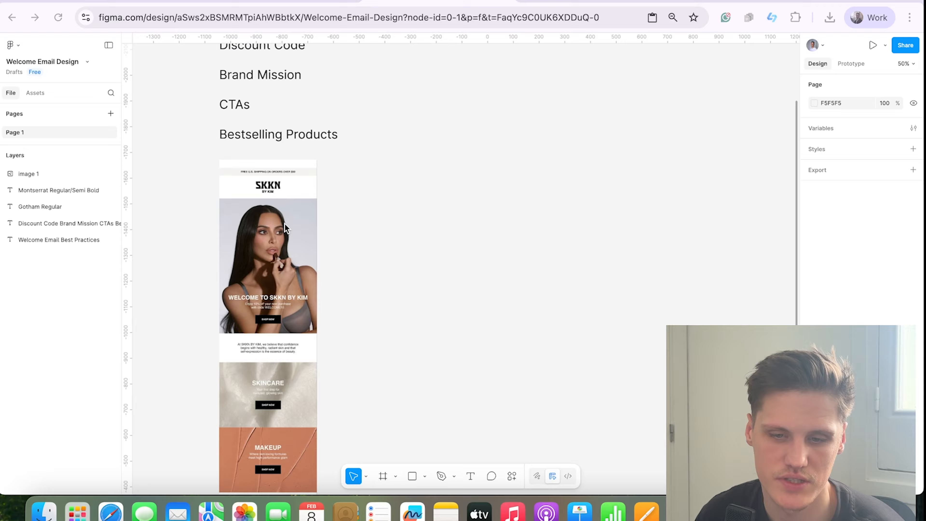
pyautogui.scroll(5, 286, 308)
pyautogui.scroll(-1, 313, 343)
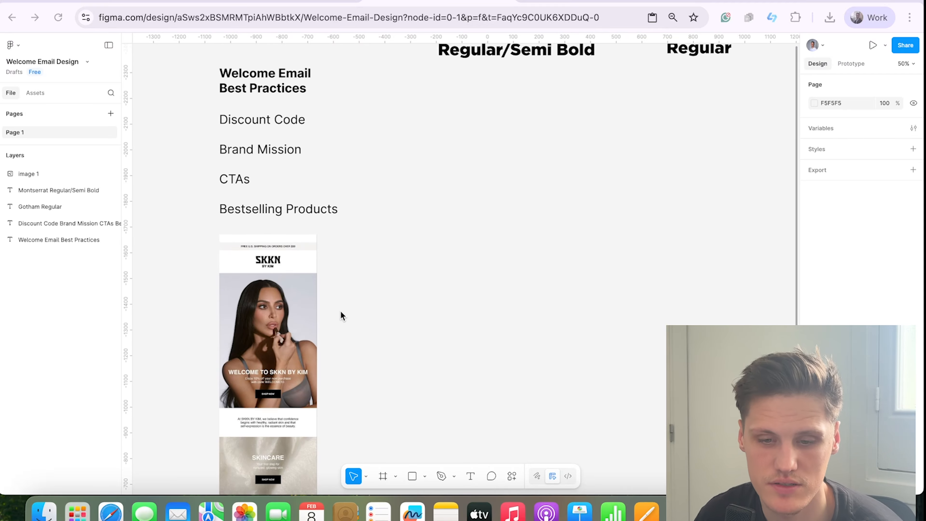
pyautogui.scroll(-3, 365, 315)
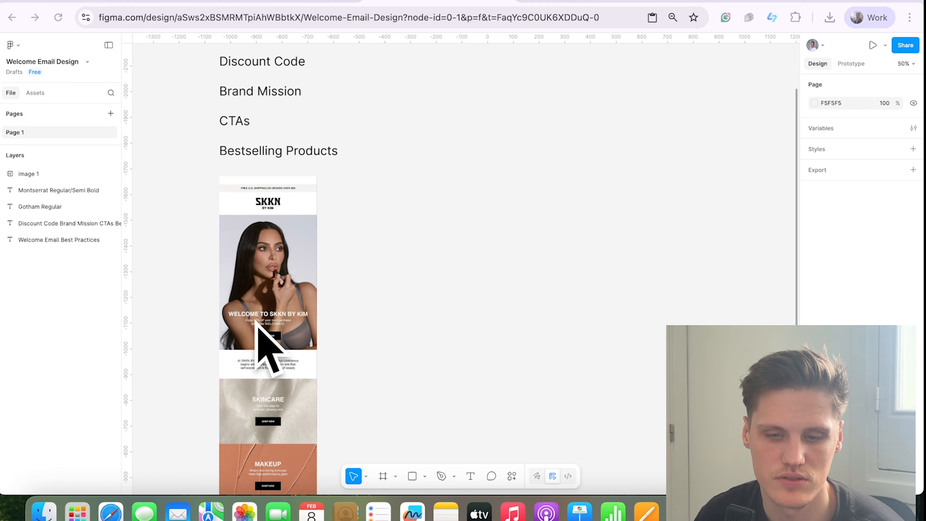
pyautogui.scroll(-1, 357, 346)
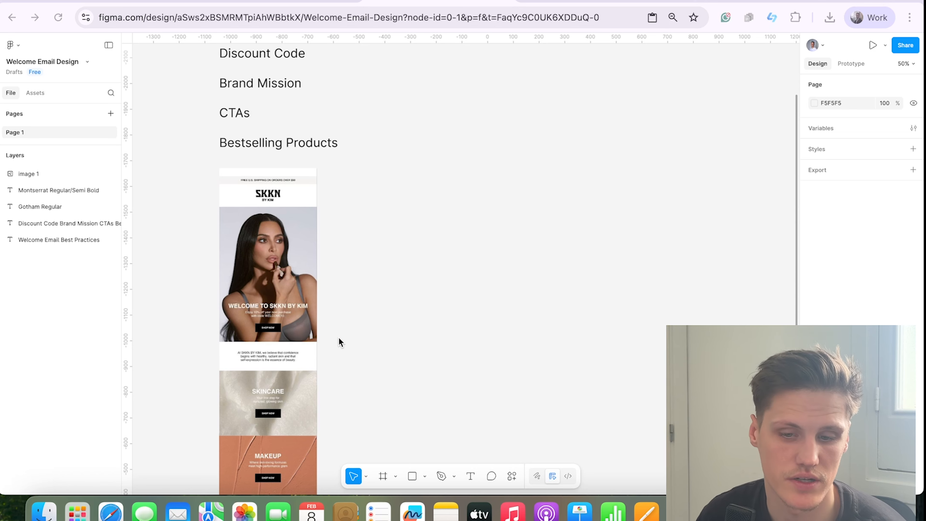
pyautogui.scroll(-5, 415, 324)
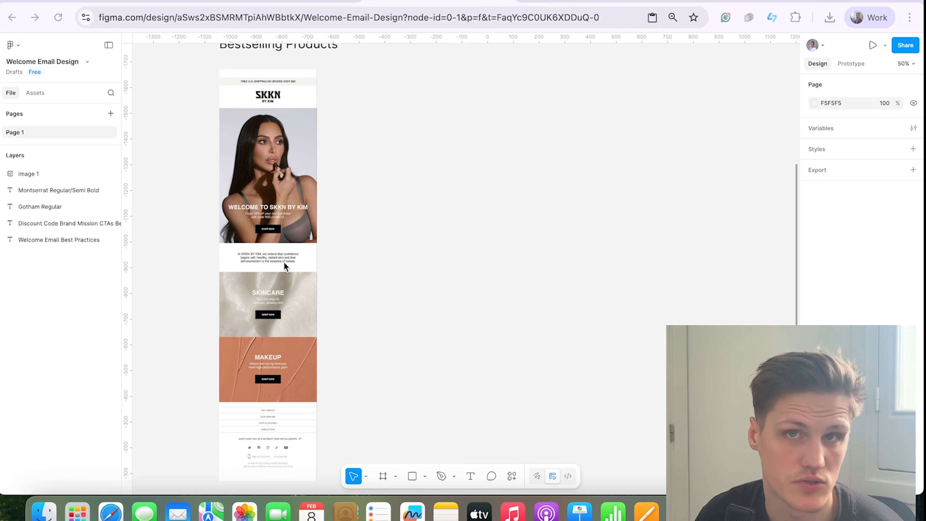
pyautogui.scroll(4, 401, 277)
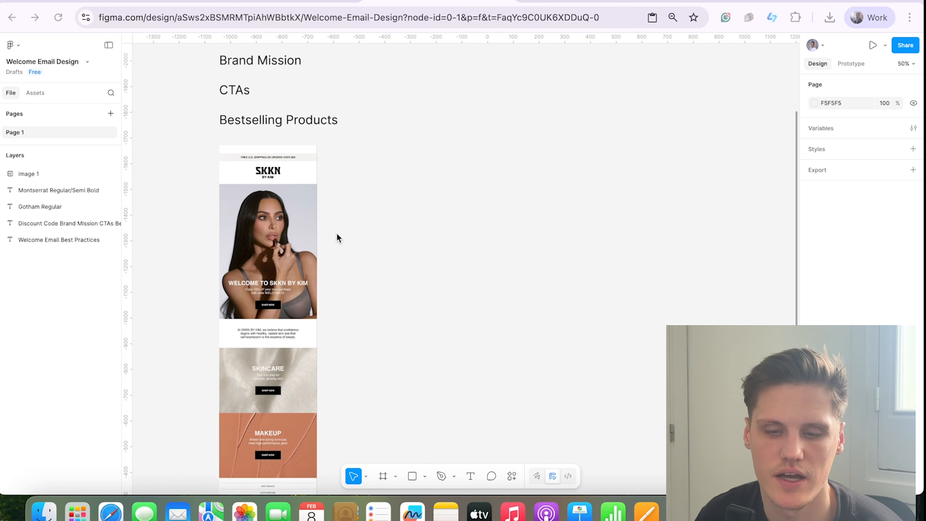
pyautogui.scroll(-1, 280, 408)
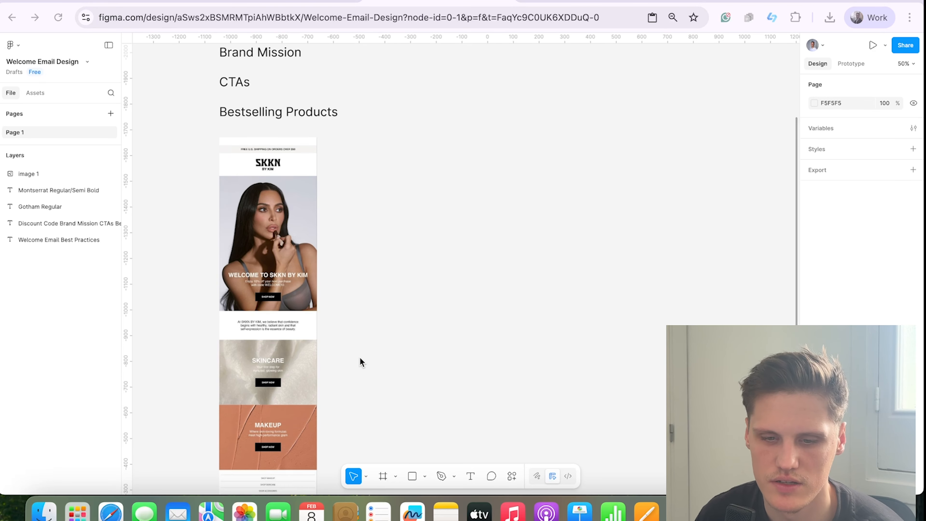
pyautogui.scroll(-2, 359, 358)
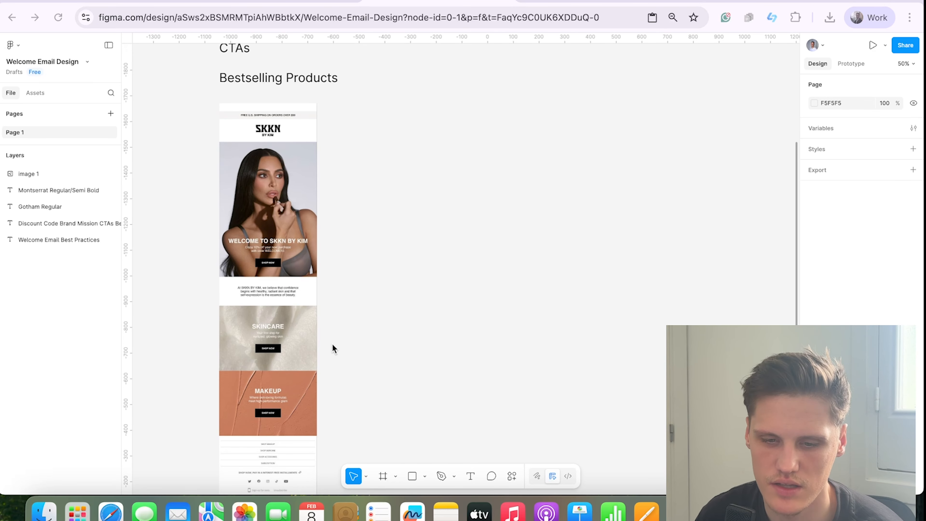
pyautogui.scroll(-1, 307, 383)
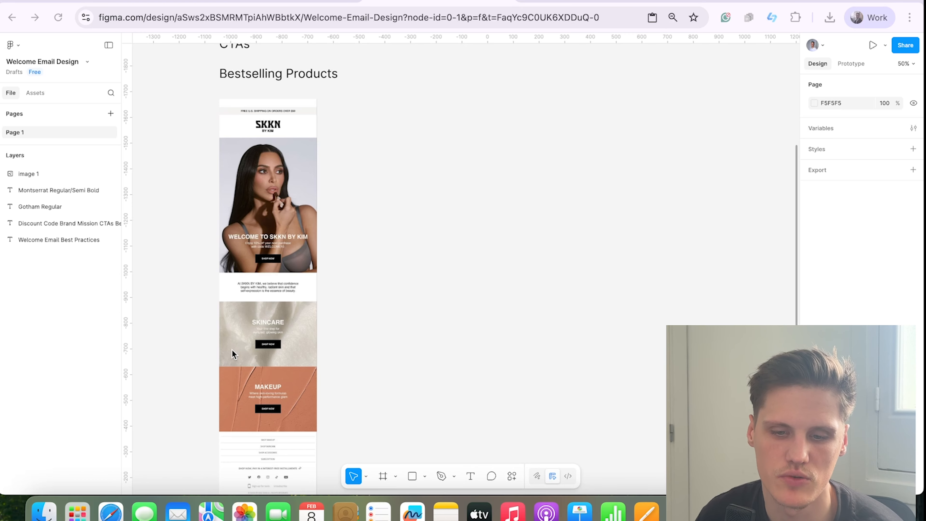
pyautogui.scroll(-1, 370, 353)
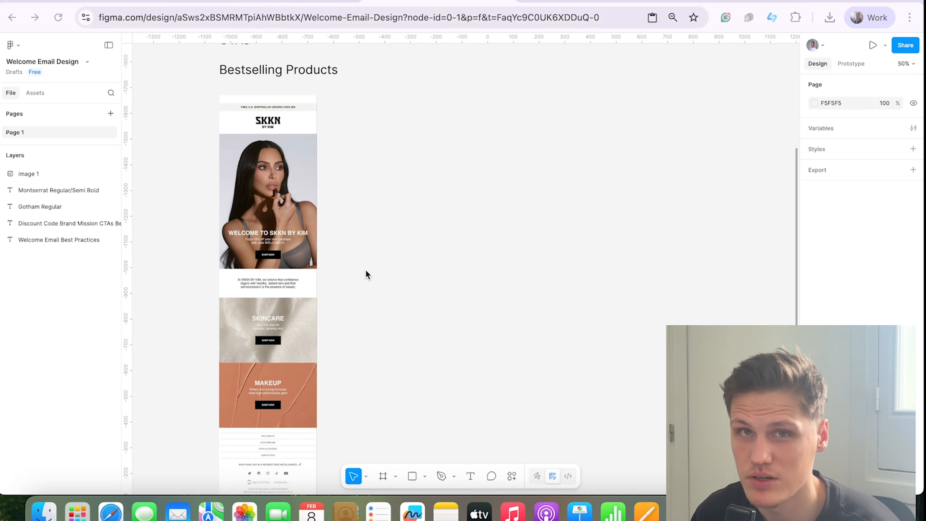
pyautogui.scroll(5, 371, 271)
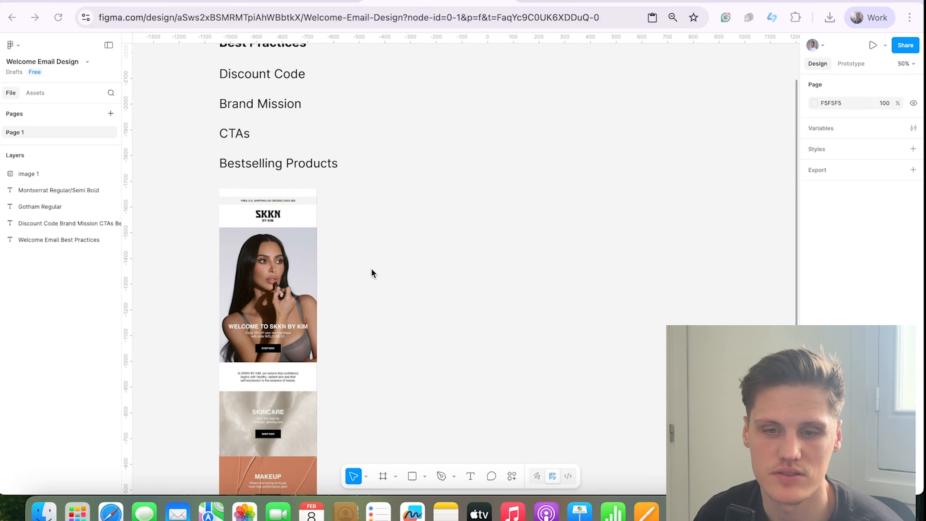
pyautogui.scroll(-2, 397, 297)
pyautogui.scroll(-5, 389, 320)
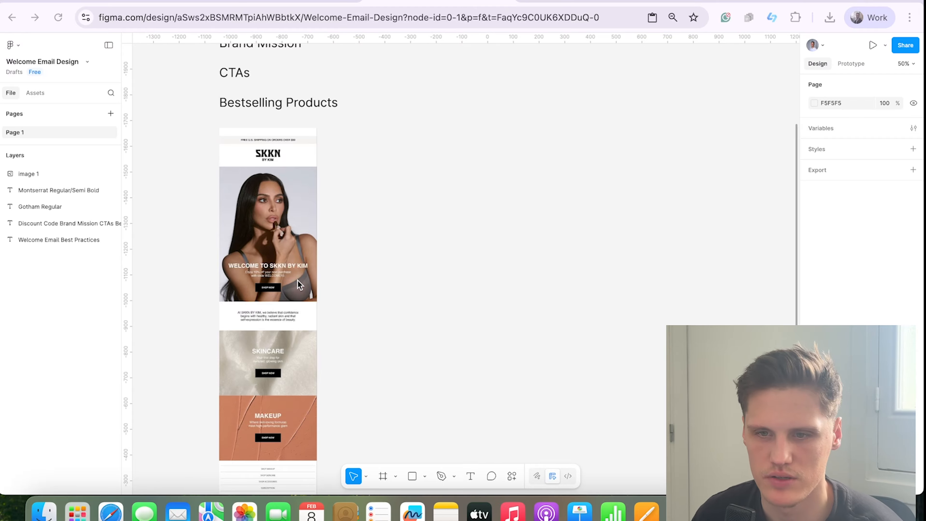
pyautogui.scroll(5, 313, 266)
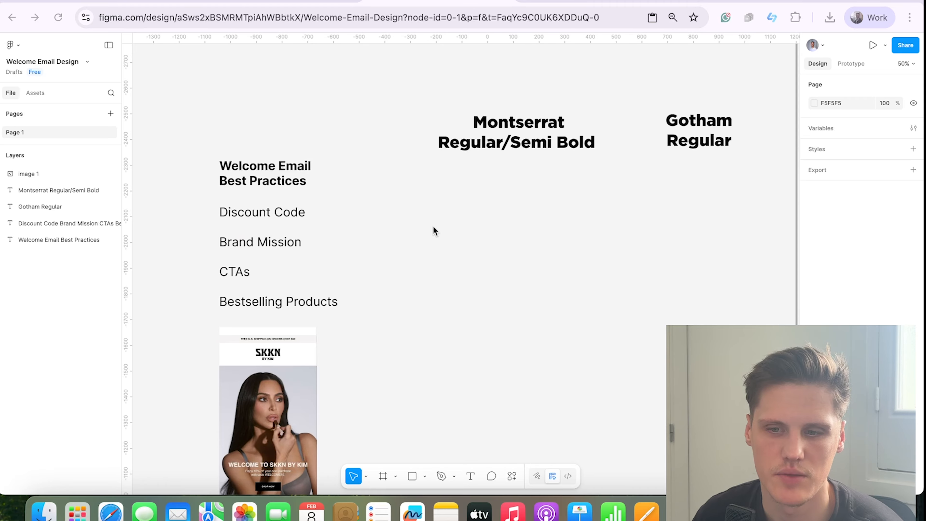
# Step: Switch to the Orena Fragrances website and look through its home page products, comparing them with the SKKN reference email in Figma
pyautogui.click(285, 3)
pyautogui.scroll(-15, 471, 322)
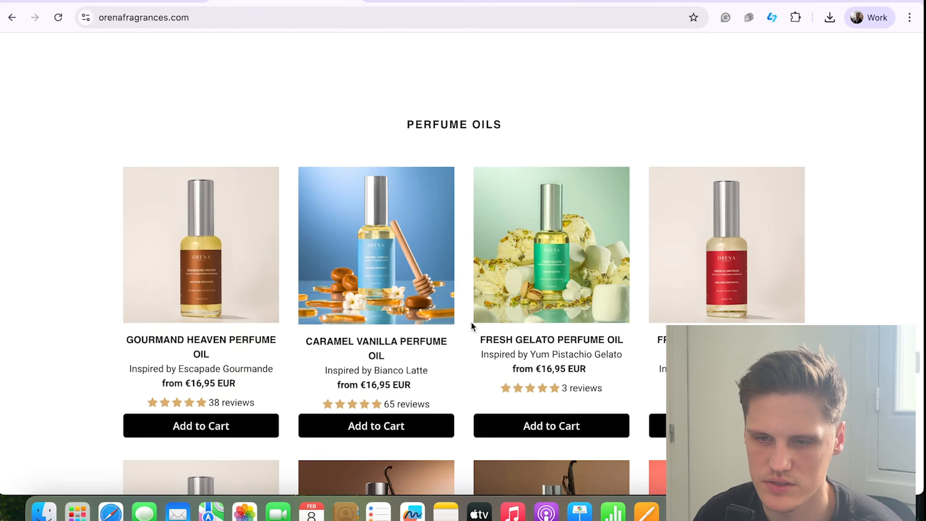
pyautogui.scroll(20, 471, 322)
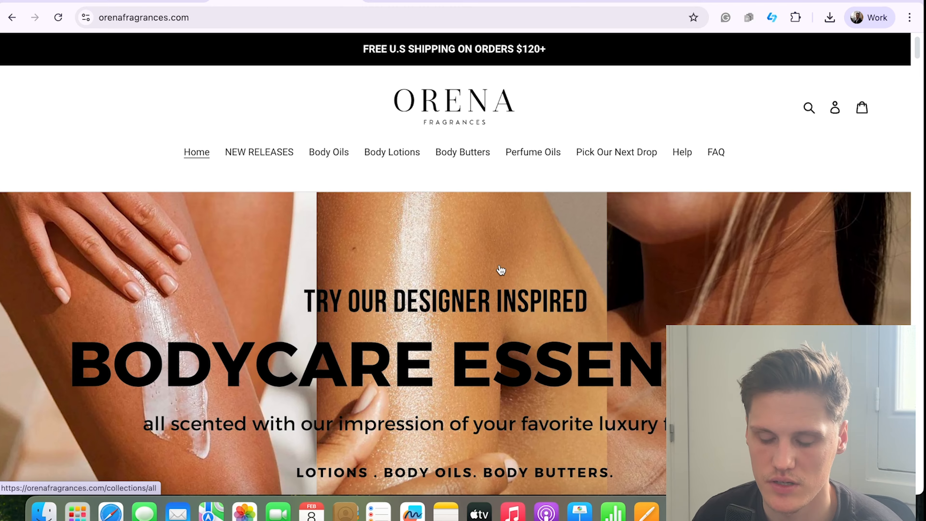
pyautogui.scroll(-15, 501, 270)
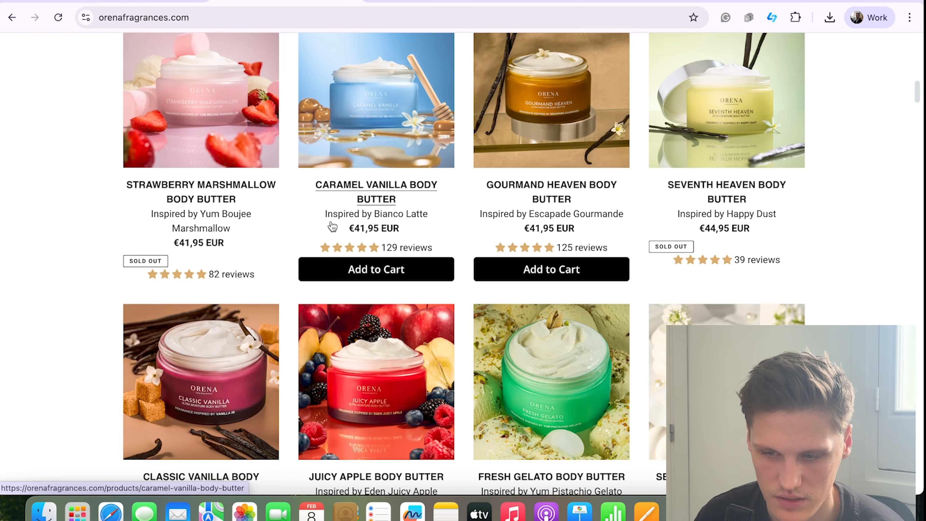
pyautogui.scroll(-15, 405, 235)
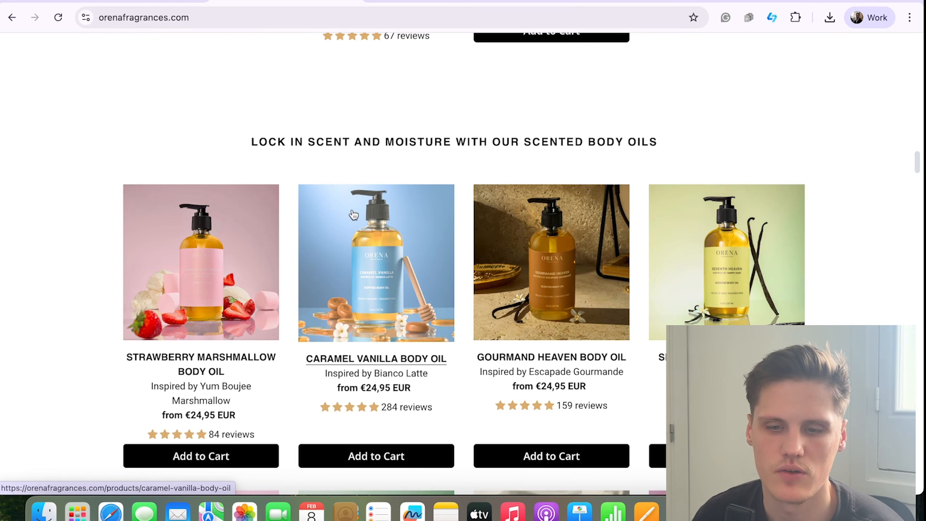
pyautogui.scroll(-10, 354, 215)
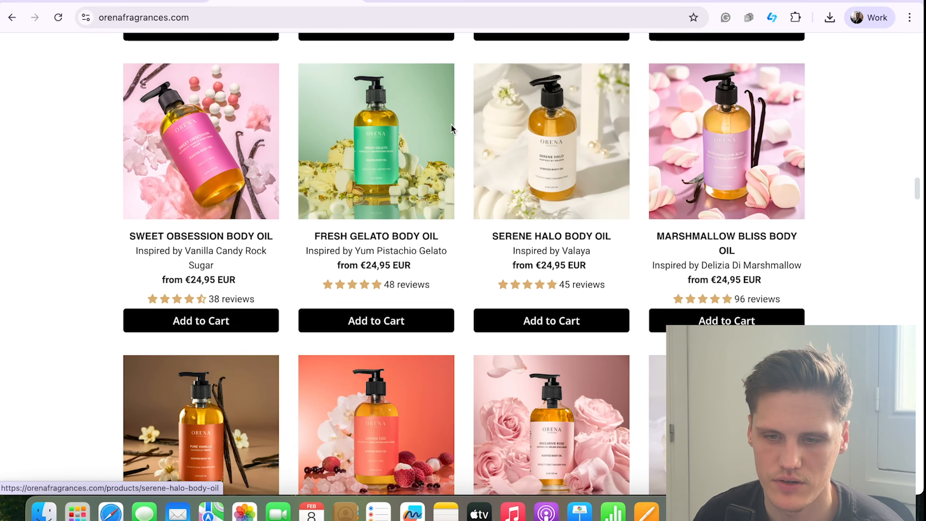
pyautogui.scroll(-3, 451, 129)
pyautogui.click(408, 3)
pyautogui.scroll(-5, 549, 250)
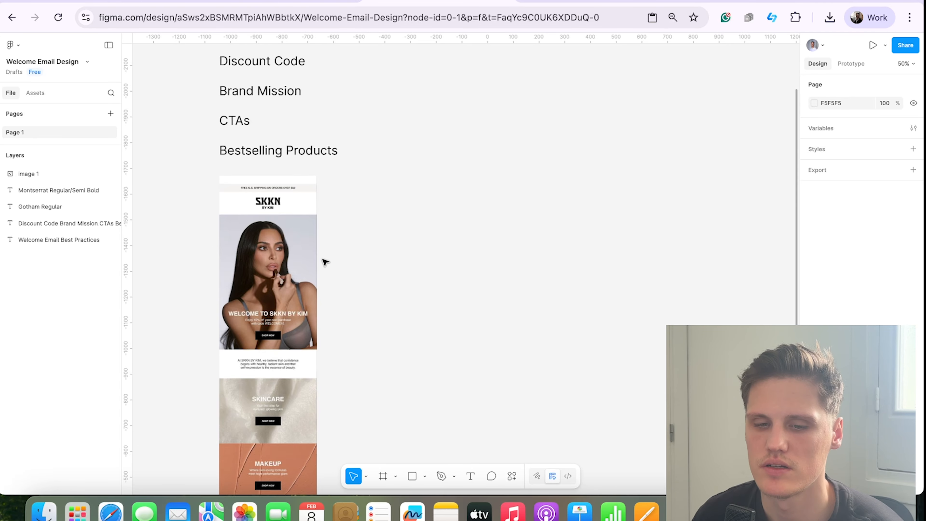
pyautogui.click(250, 4)
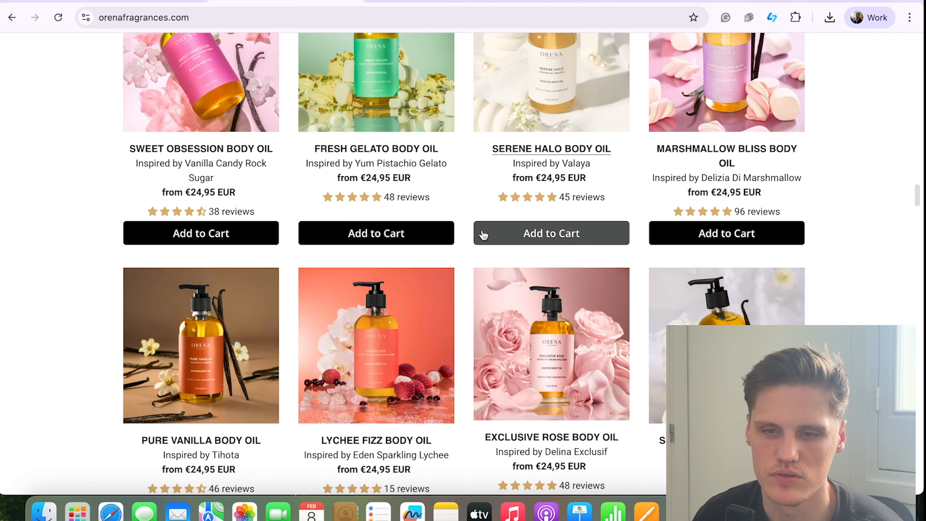
# Step: Copy the photo of two women with body oil bottles from the home page's "Luxury, Redifined" section
pyautogui.scroll(-5, 587, 288)
pyautogui.scroll(-20, 588, 288)
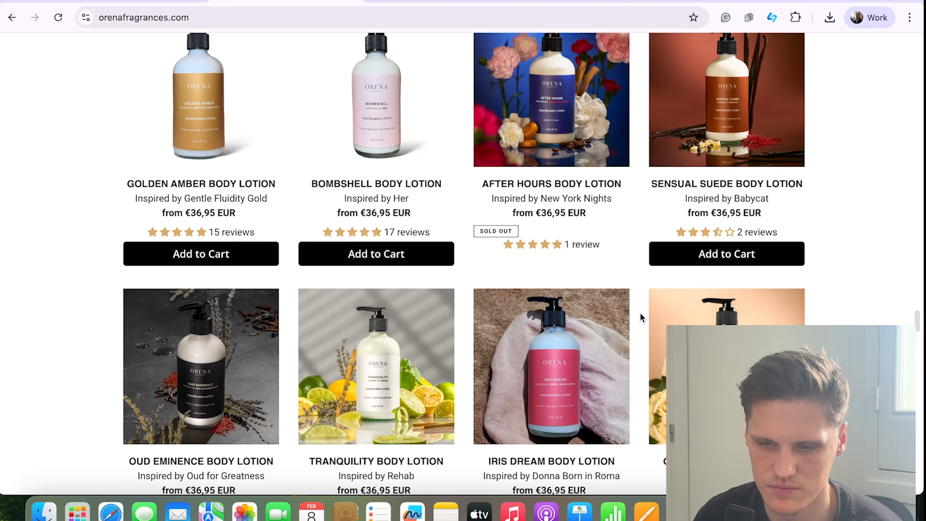
pyautogui.scroll(-10, 632, 323)
pyautogui.scroll(5, 604, 319)
pyautogui.scroll(-5, 369, 180)
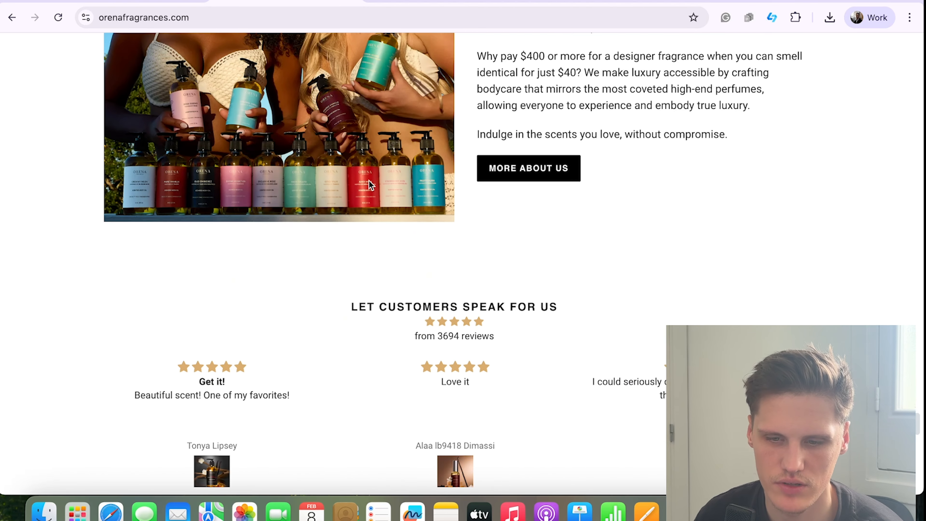
pyautogui.scroll(4, 148, 191)
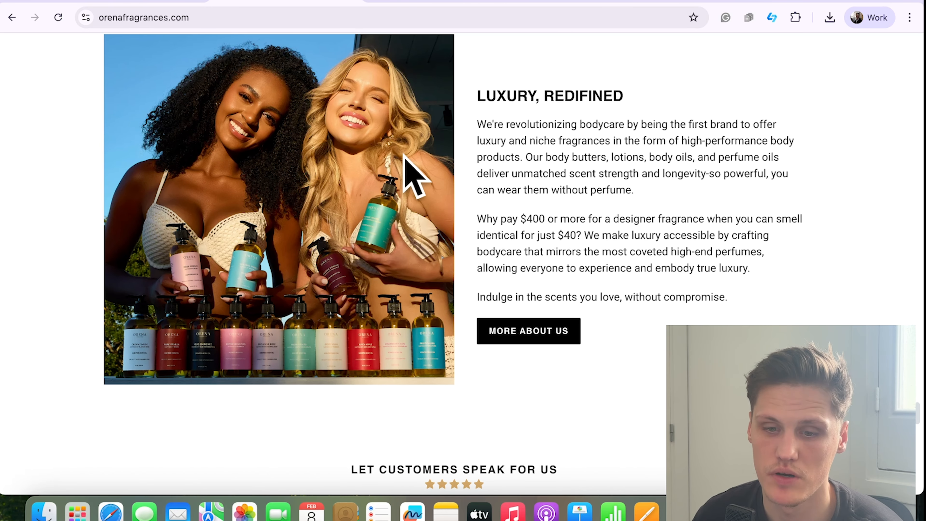
pyautogui.scroll(1, 297, 302)
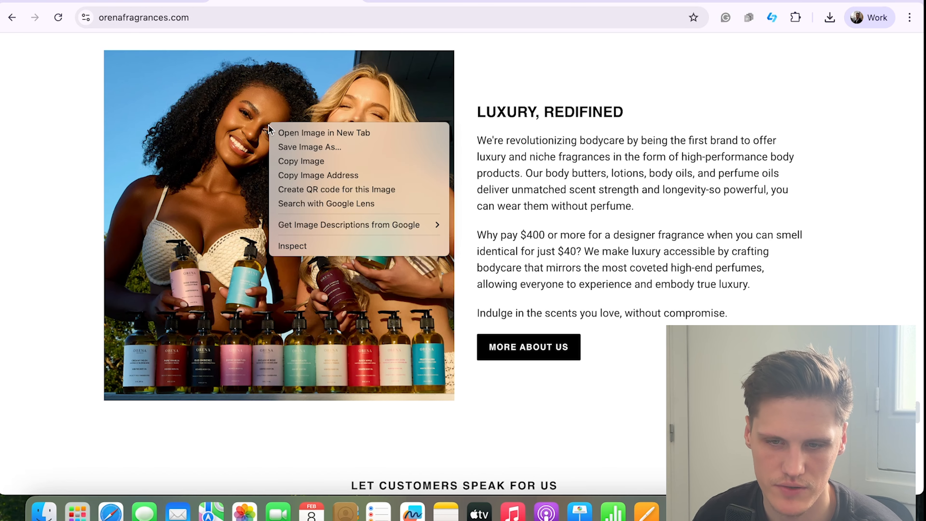
pyautogui.rightClick(270, 125)
pyautogui.click(349, 161)
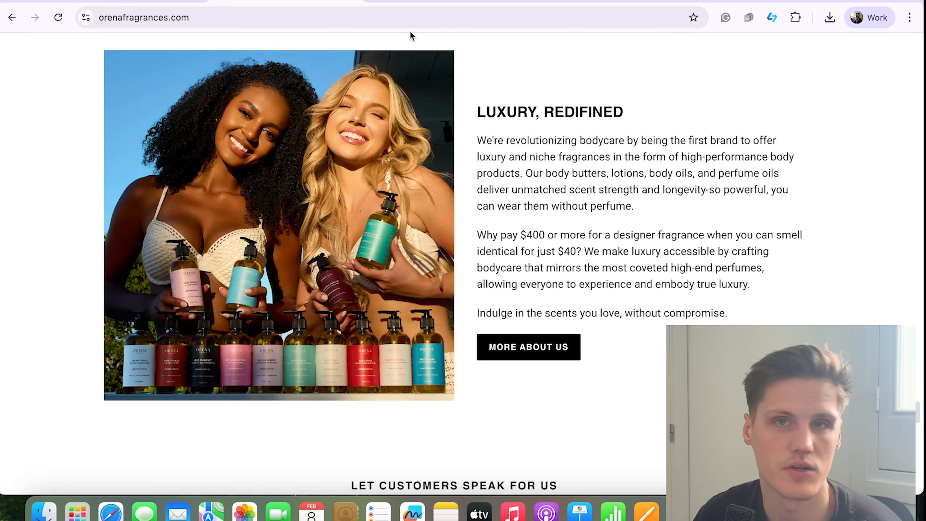
# Step: Switch to the Figma design, paste the copied photo beside the SKKN reference email, and set its width to 600
pyautogui.click(393, 3)
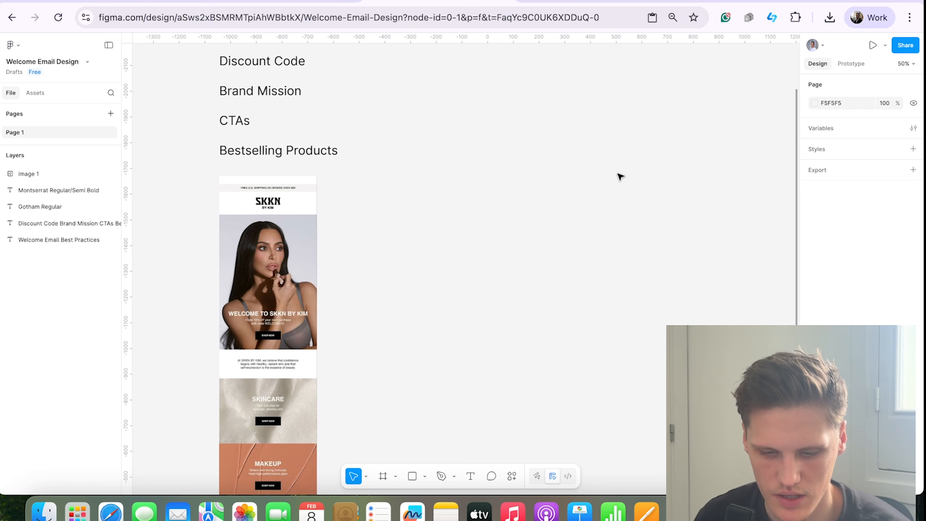
pyautogui.press('super+v')
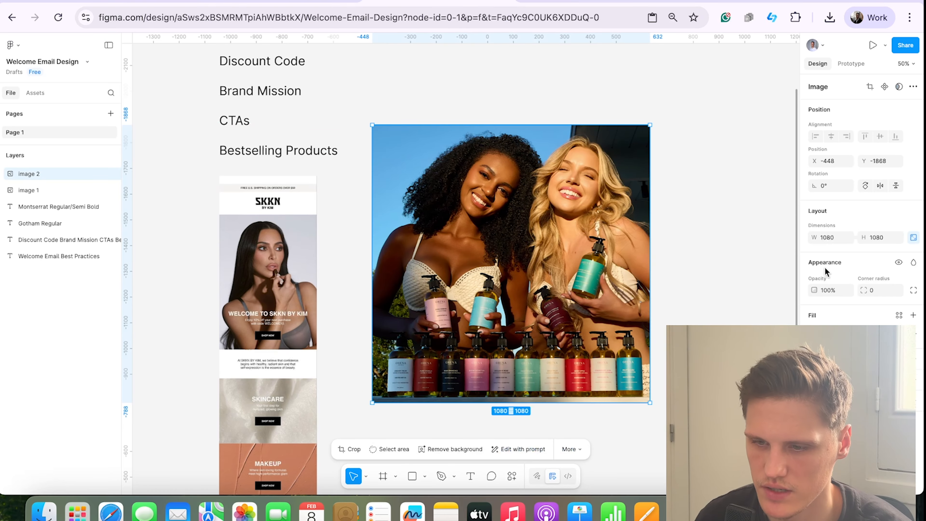
pyautogui.click(830, 240)
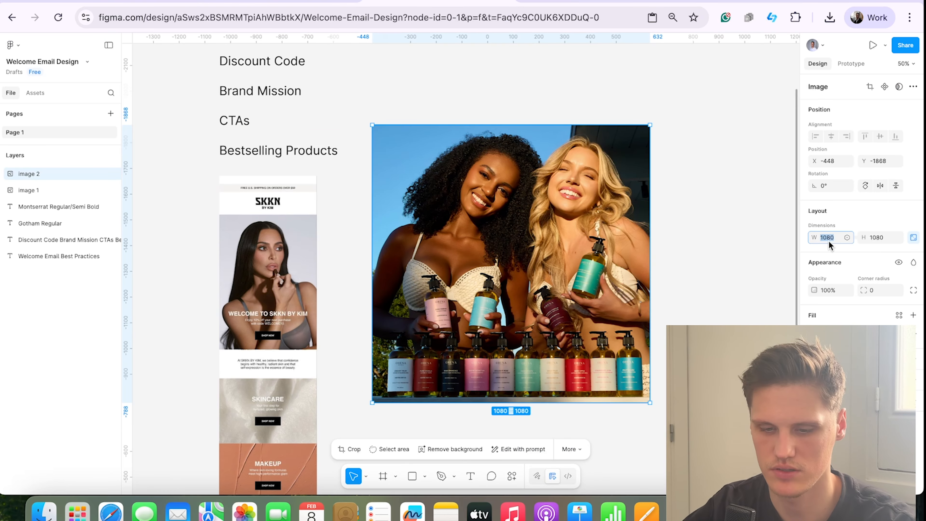
pyautogui.write('600')
pyautogui.press('Return')
# Step: Move the pasted photo into the empty canvas area beside the reference email, at about X -112, Y -1690
pyautogui.moveTo(468, 185); pyautogui.dragTo(522, 188)
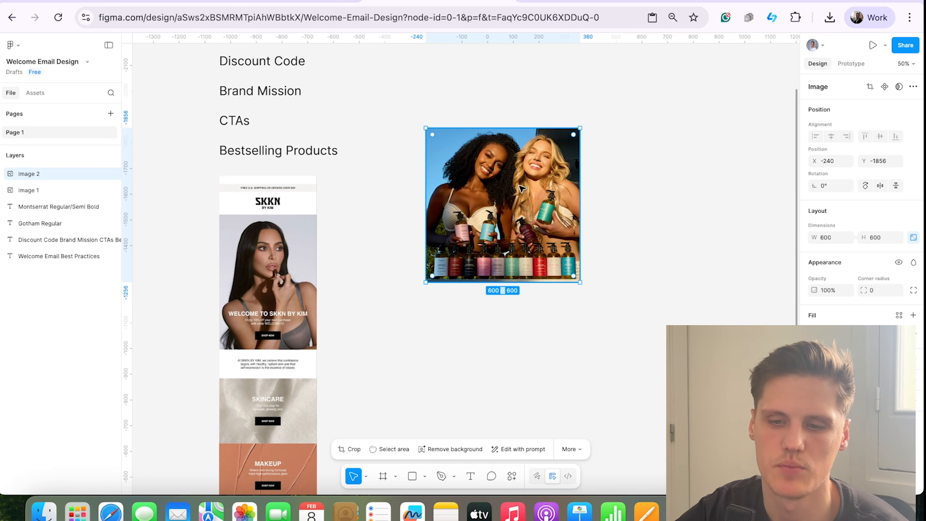
pyautogui.click(641, 215)
pyautogui.scroll(-1, 535, 199)
pyautogui.moveTo(537, 199); pyautogui.dragTo(570, 242)
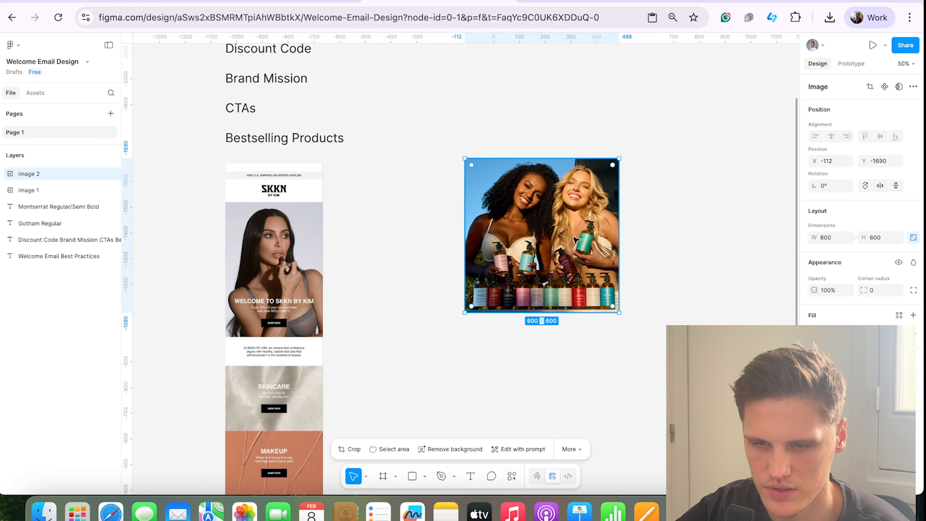
pyautogui.click(654, 251)
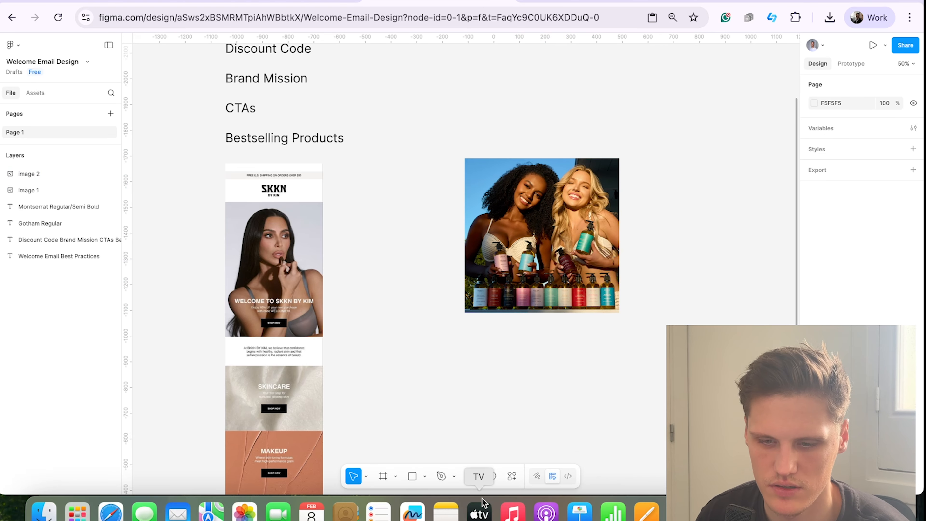
# Step: Add the heading text "WELCOME TO ORENA FRAGRANCES" over the photo of the two women, broken into two lines after "TO"
pyautogui.click(470, 476)
pyautogui.scroll(3, 494, 279)
pyautogui.click(484, 278)
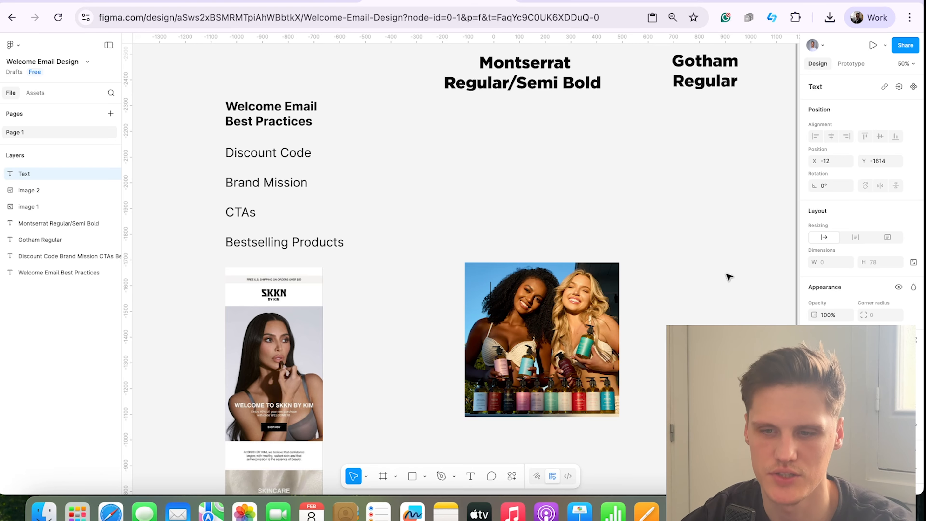
pyautogui.write('W')
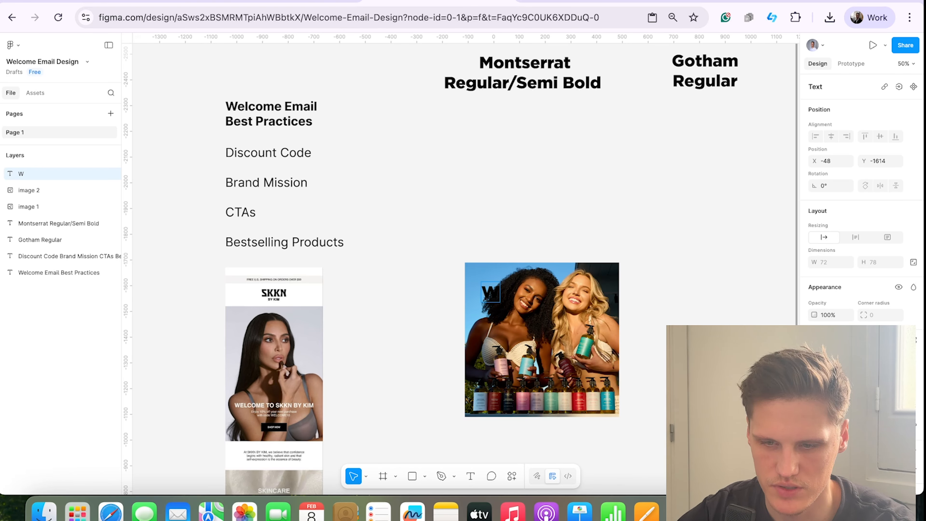
pyautogui.write('ELCOME TO O')
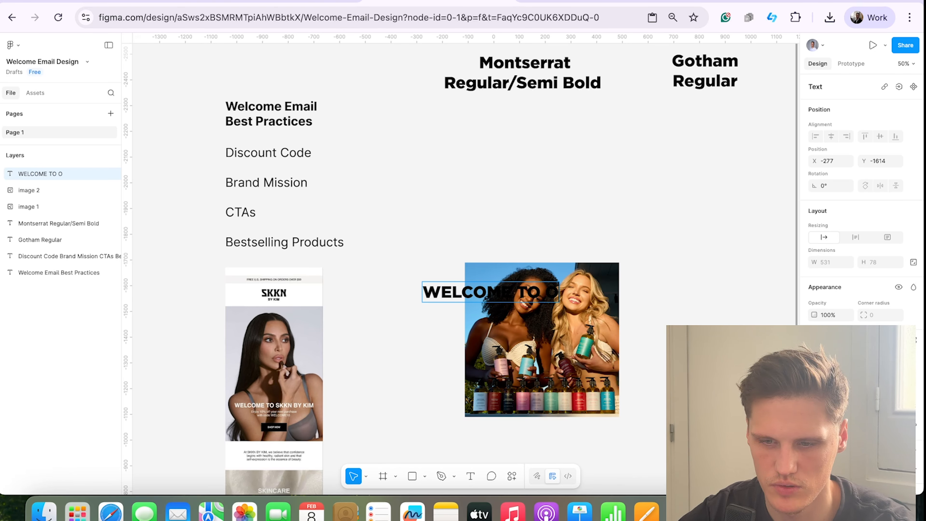
pyautogui.write('RENA FRAGRANCES')
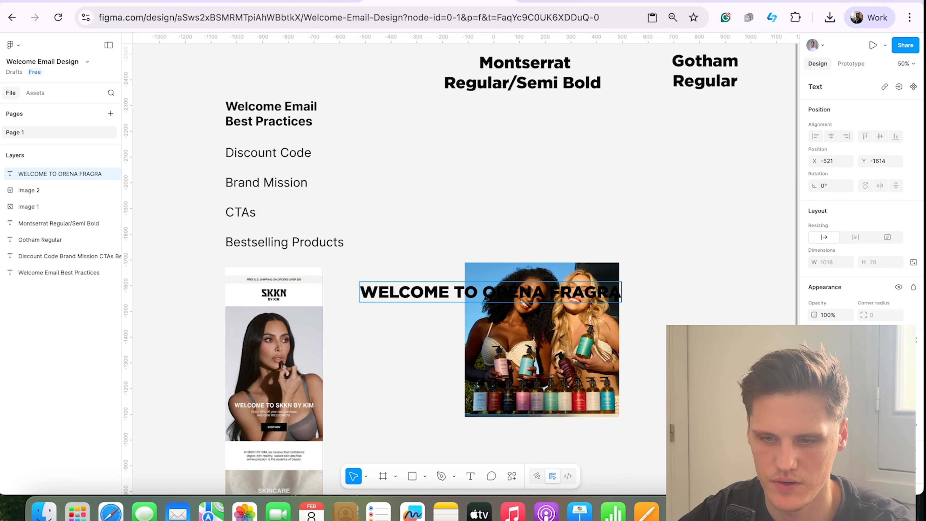
pyautogui.click(456, 288)
pyautogui.press('Return')
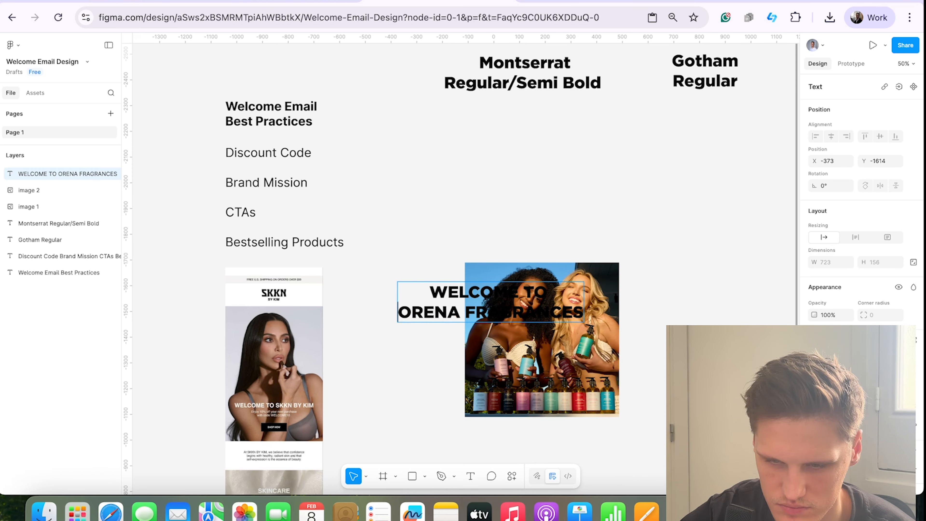
# Step: Shift the welcome heading further onto the photo, to about X -235, Y -1614, and colour all its text white
pyautogui.click(667, 286)
pyautogui.moveTo(528, 295); pyautogui.dragTo(563, 296)
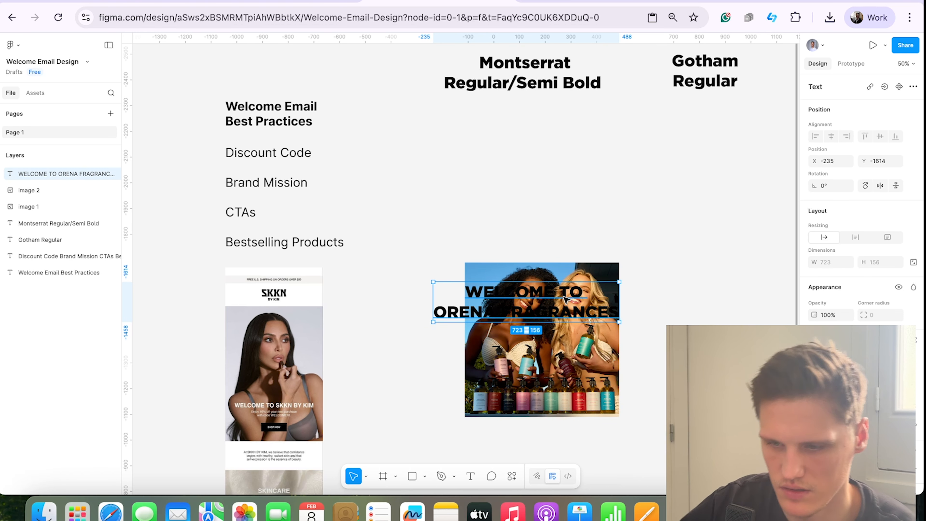
pyautogui.tripleClick(563, 296)
pyautogui.moveTo(460, 292); pyautogui.dragTo(631, 332)
pyautogui.click(815, 468)
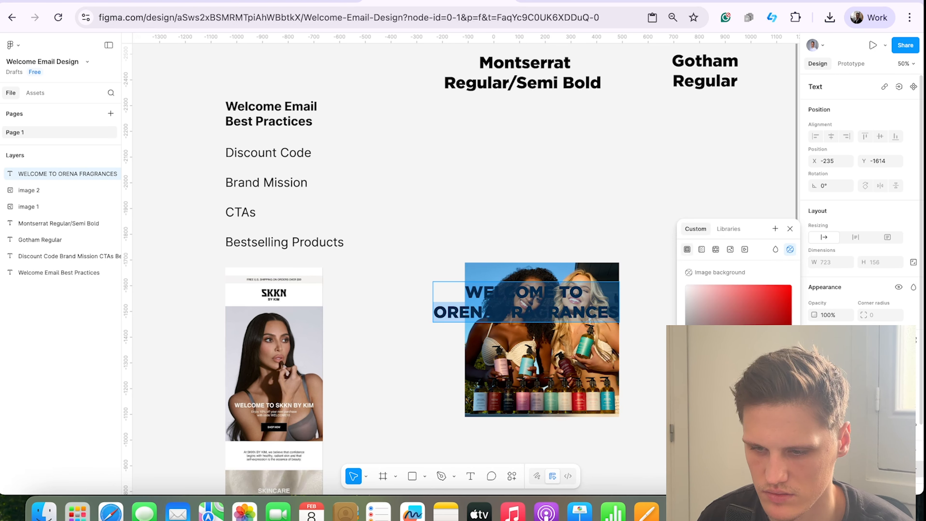
pyautogui.moveTo(717, 302); pyautogui.dragTo(540, 203)
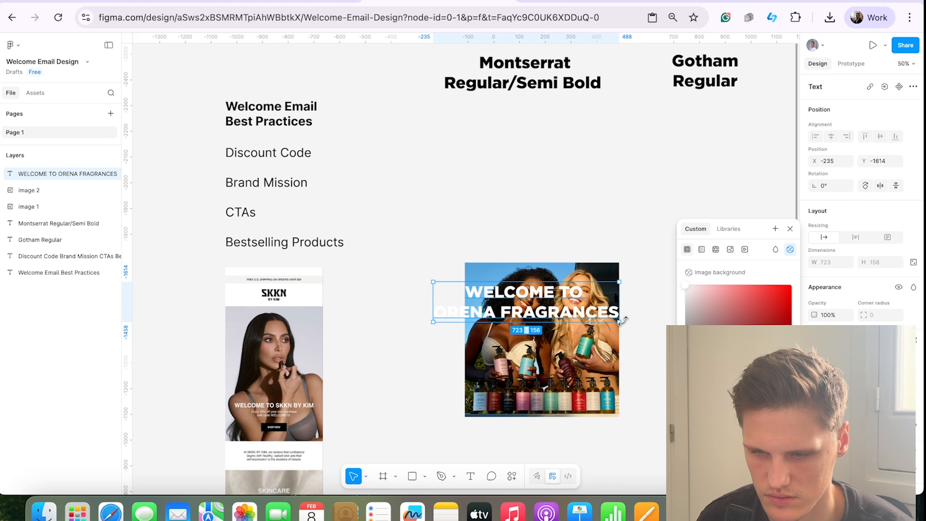
# Step: Resize the heading's text box to about 761 × 146, reduce its font size, and move it to about X -183, Y -1486
pyautogui.moveTo(619, 321)
pyautogui.mouseDown()
pyautogui.moveTo(609, 309)
pyautogui.moveTo(630, 319)
pyautogui.mouseUp()
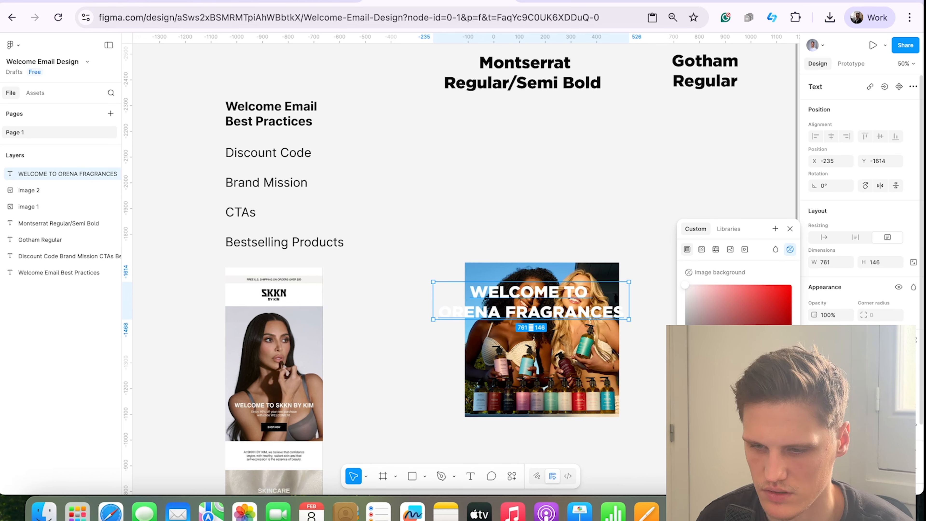
pyautogui.click(897, 377)
pyautogui.click(897, 377)
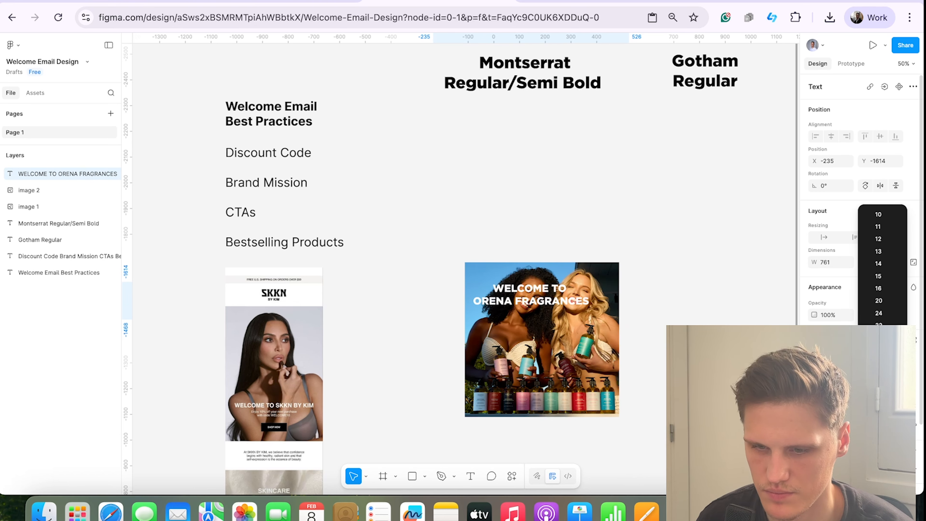
pyautogui.click(674, 269)
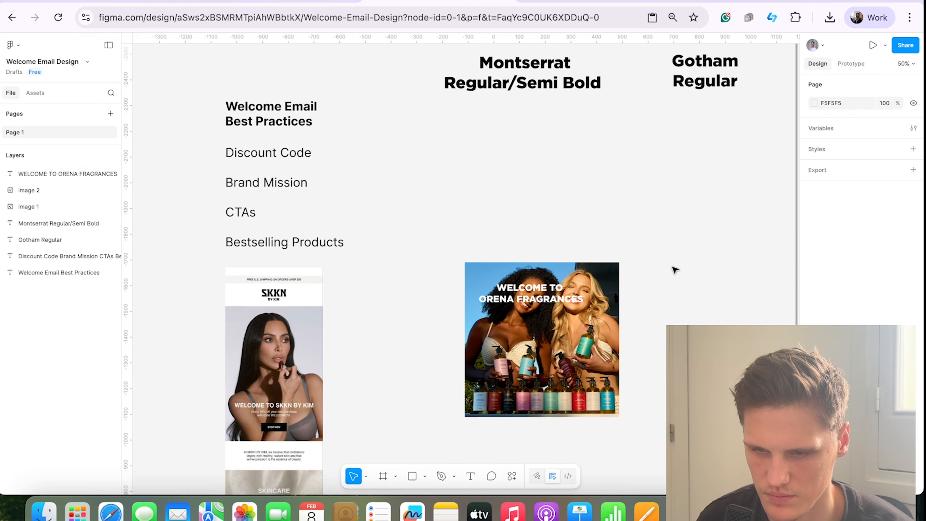
pyautogui.moveTo(542, 302); pyautogui.dragTo(555, 333)
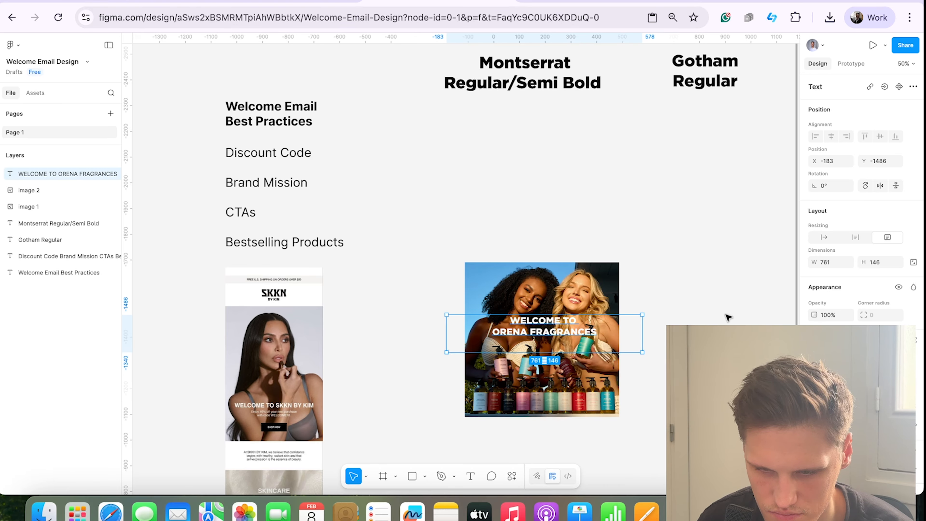
# Step: Set the welcome heading's font size to 40 and lower it on the photo to about X -177, Y -1463
pyautogui.click(713, 312)
pyautogui.scroll(-5, 661, 316)
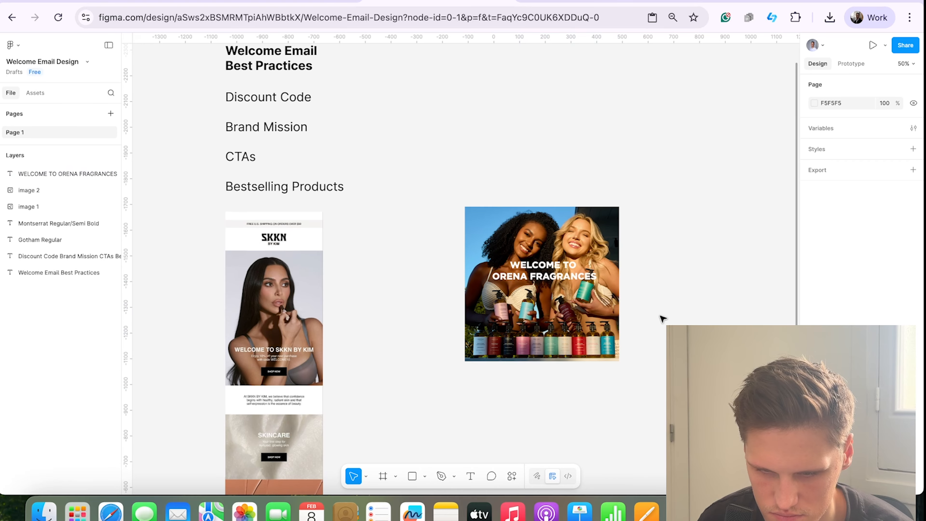
pyautogui.click(560, 258)
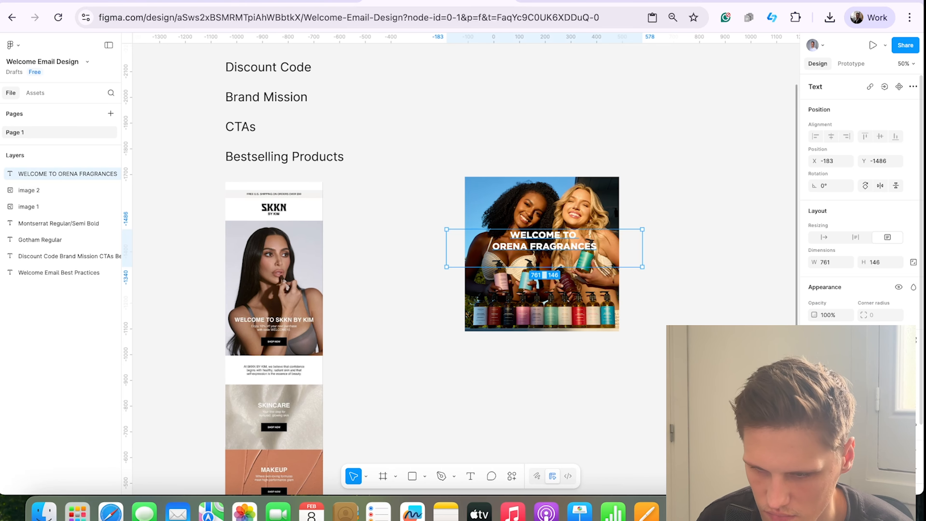
pyautogui.write('40')
pyautogui.press('Return')
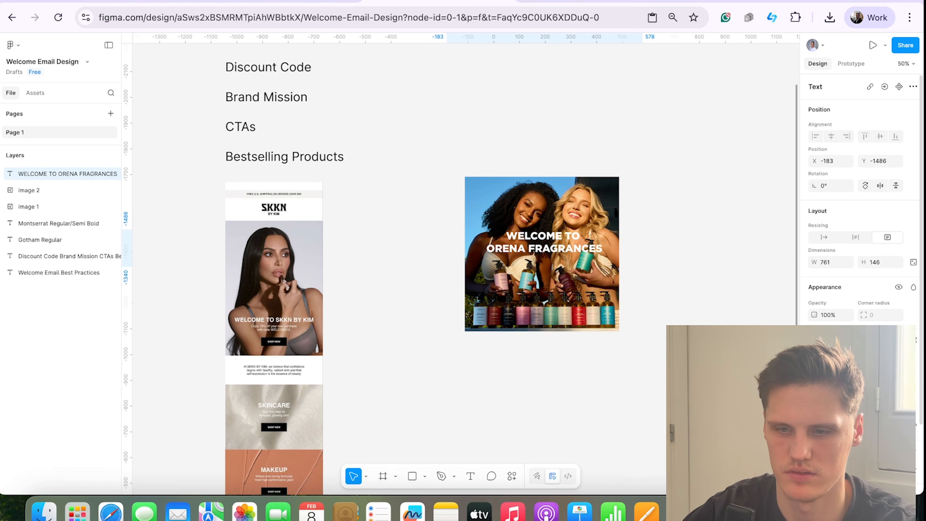
pyautogui.click(757, 299)
pyautogui.moveTo(578, 252); pyautogui.dragTo(581, 257)
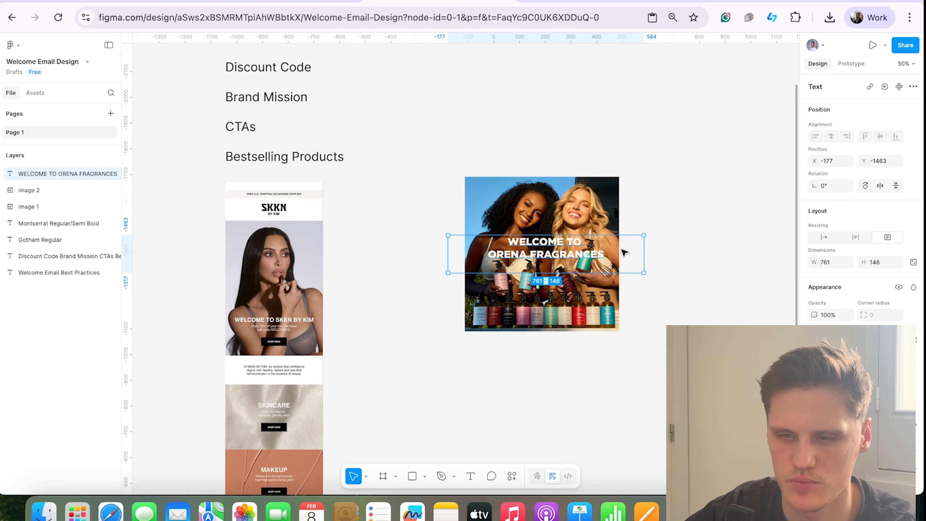
pyautogui.click(678, 249)
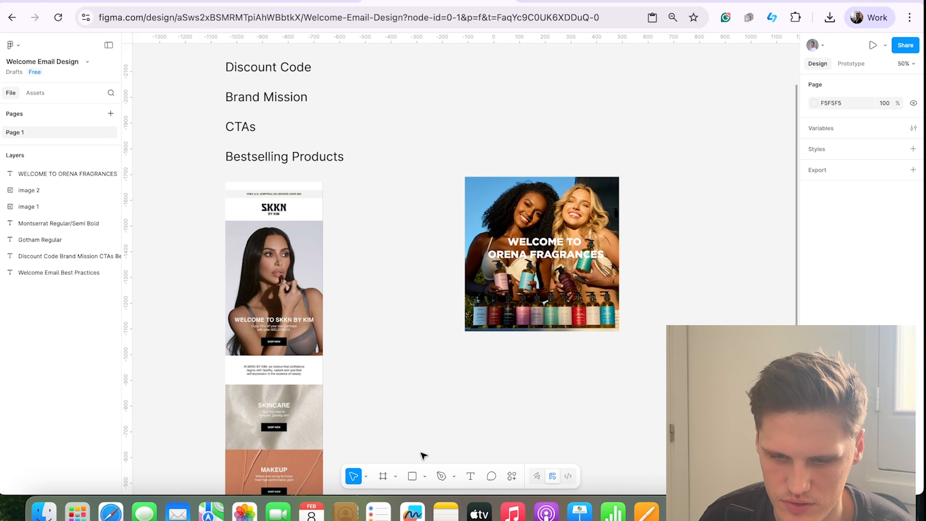
# Step: Draw a rectangle about 480 × 134 below the photo and fill it black
pyautogui.click(410, 475)
pyautogui.moveTo(479, 365)
pyautogui.mouseDown()
pyautogui.moveTo(627, 410)
pyautogui.moveTo(577, 368)
pyautogui.mouseUp()
pyautogui.click(642, 368)
pyautogui.click(593, 367)
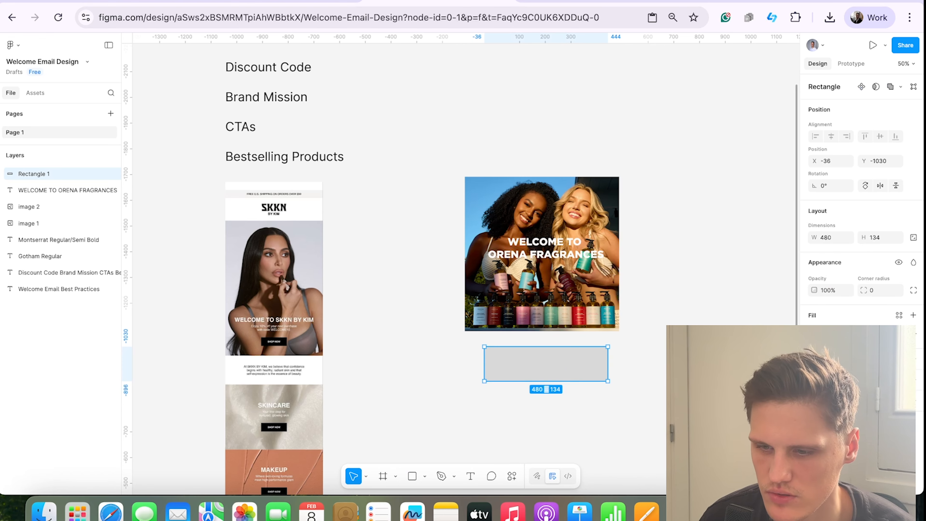
pyautogui.click(816, 334)
pyautogui.moveTo(737, 343); pyautogui.dragTo(636, 421)
pyautogui.click(636, 421)
pyautogui.click(563, 377)
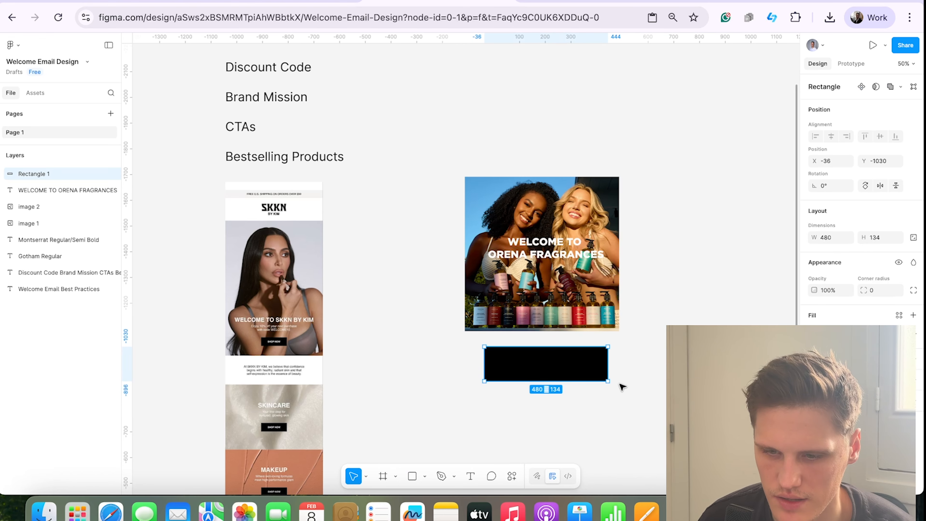
# Step: Set the black rectangle's width to 360, reduce its height to about 90, and move it under the heading at about X 8, Y -1336
pyautogui.click(835, 239)
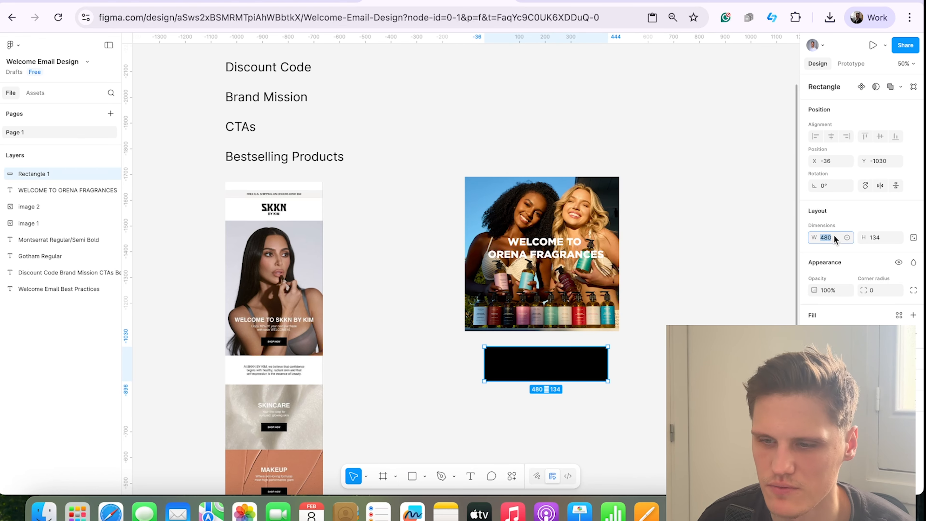
pyautogui.write('360')
pyautogui.press('Return')
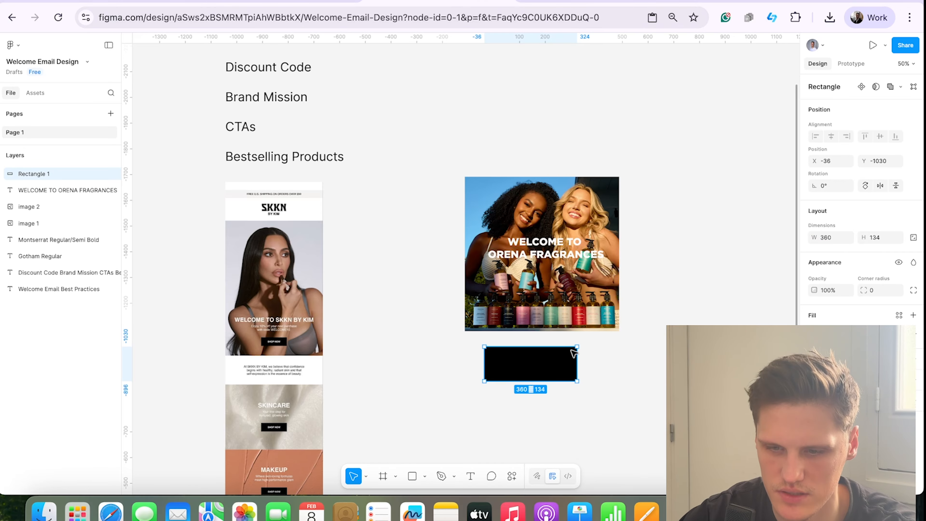
pyautogui.moveTo(531, 381); pyautogui.dragTo(562, 286)
pyautogui.click(620, 381)
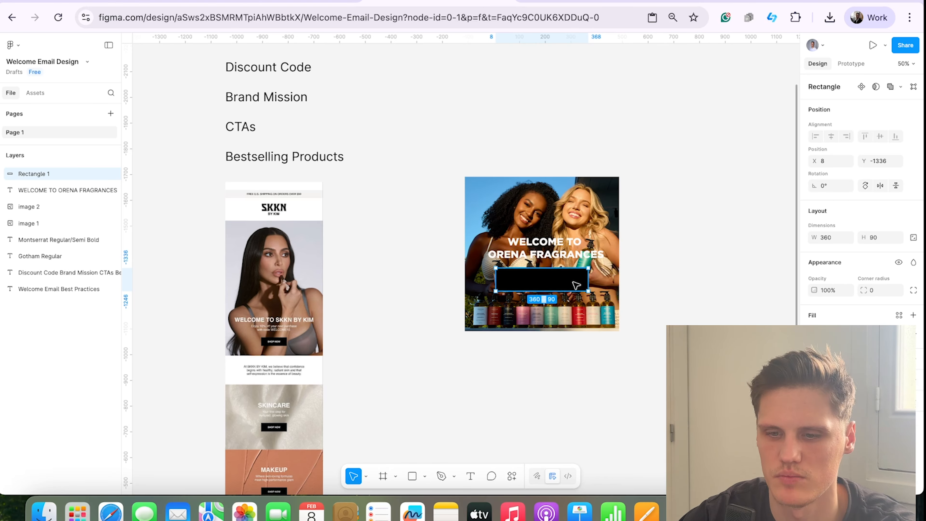
# Step: Raise the welcome heading slightly on the photo and move the black rectangle up beneath it, to about X 13, Y -1366
pyautogui.click(649, 285)
pyautogui.click(903, 63)
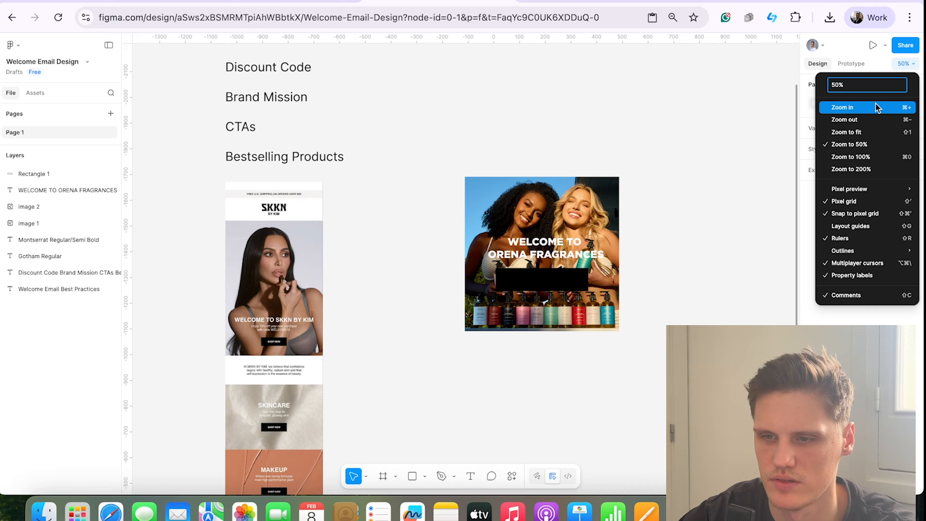
pyautogui.click(882, 107)
pyautogui.scroll(2, 658, 249)
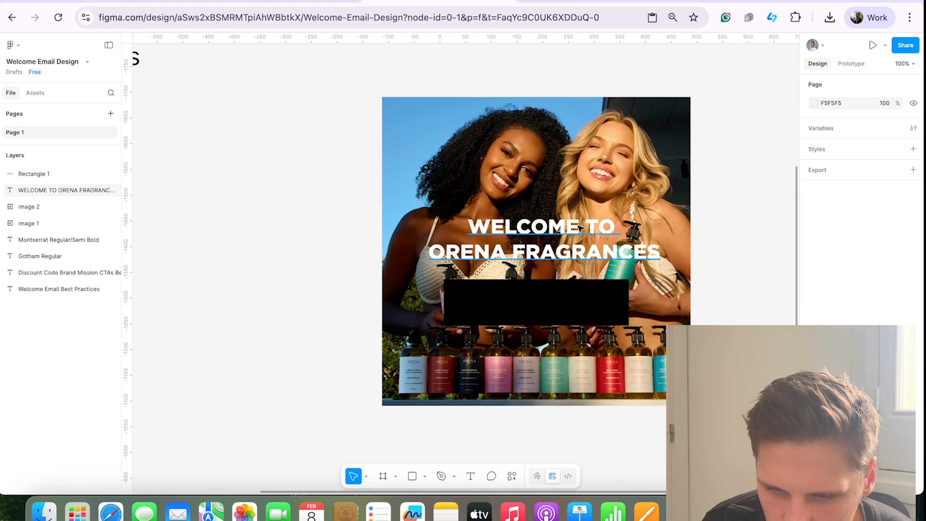
pyautogui.moveTo(564, 254); pyautogui.dragTo(564, 243)
pyautogui.moveTo(565, 304); pyautogui.dragTo(569, 289)
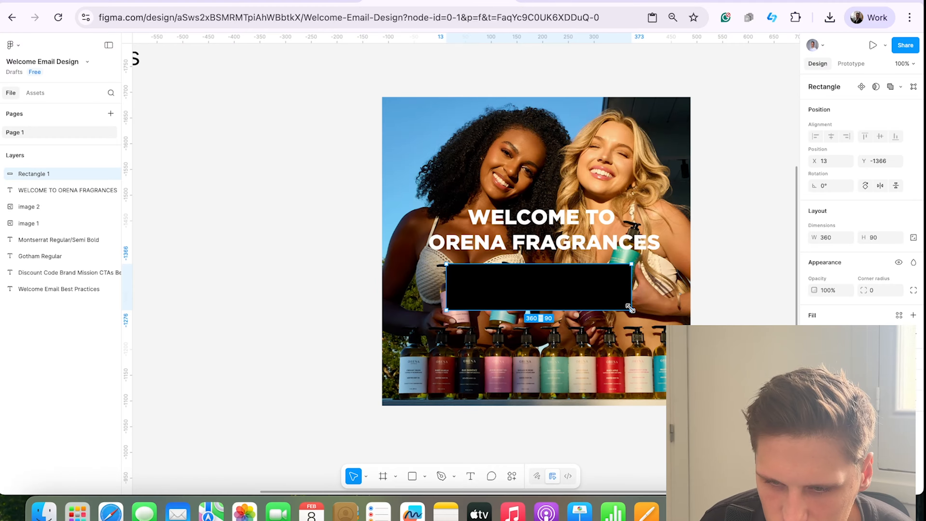
# Step: Shrink the black rectangle under the heading, and compare it with the "MORE ABOUT US" button on the Orena Fragrances website
pyautogui.moveTo(630, 308); pyautogui.dragTo(554, 290)
pyautogui.click(740, 269)
pyautogui.click(708, 240)
pyautogui.click(303, 1)
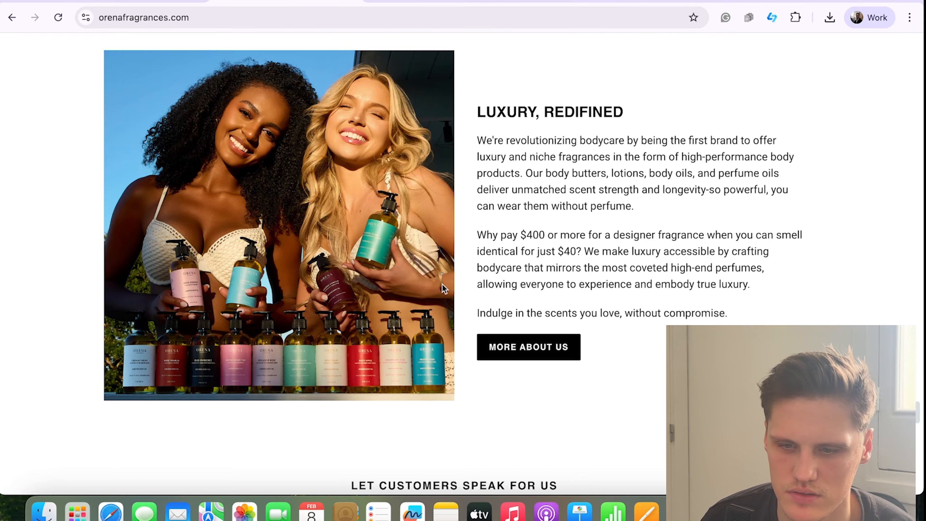
pyautogui.click(452, 1)
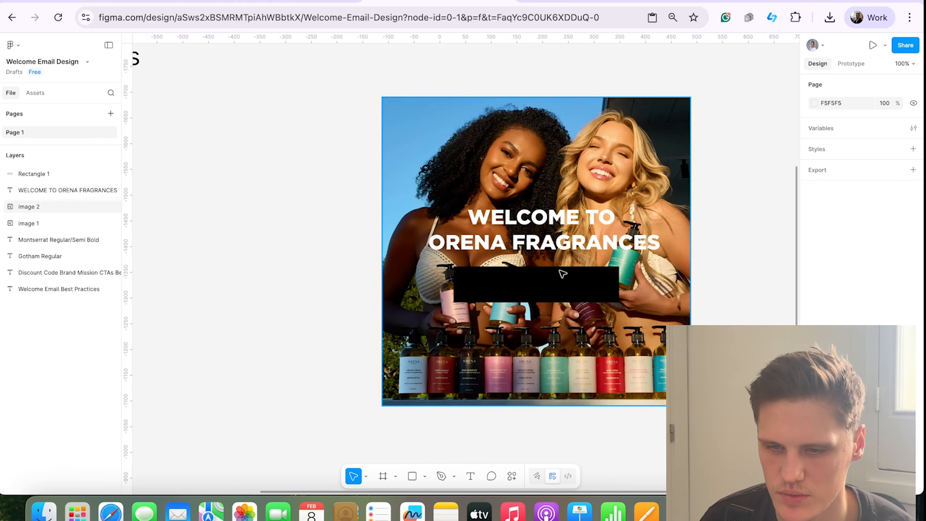
# Step: Enlarge the black button rectangle slightly and adjust its position beneath the welcome heading
pyautogui.click(625, 306)
pyautogui.click(617, 298)
pyautogui.moveTo(621, 302); pyautogui.dragTo(603, 292)
pyautogui.click(717, 290)
pyautogui.click(707, 292)
pyautogui.click(622, 293)
pyautogui.click(711, 291)
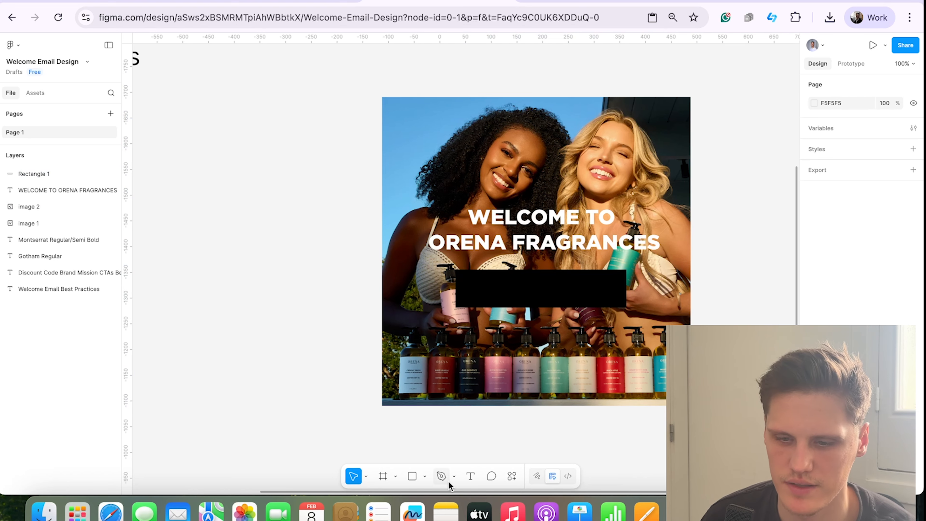
# Step: Add the button label text "SHOP NOW" on the empty canvas just below the photo
pyautogui.click(469, 476)
pyautogui.scroll(-2, 345, 383)
pyautogui.click(349, 383)
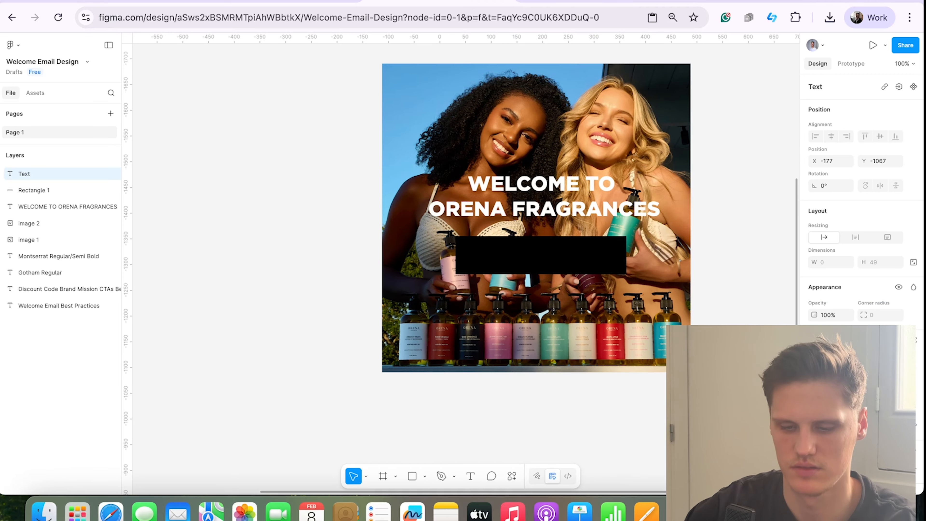
pyautogui.write('SHOP NOW')
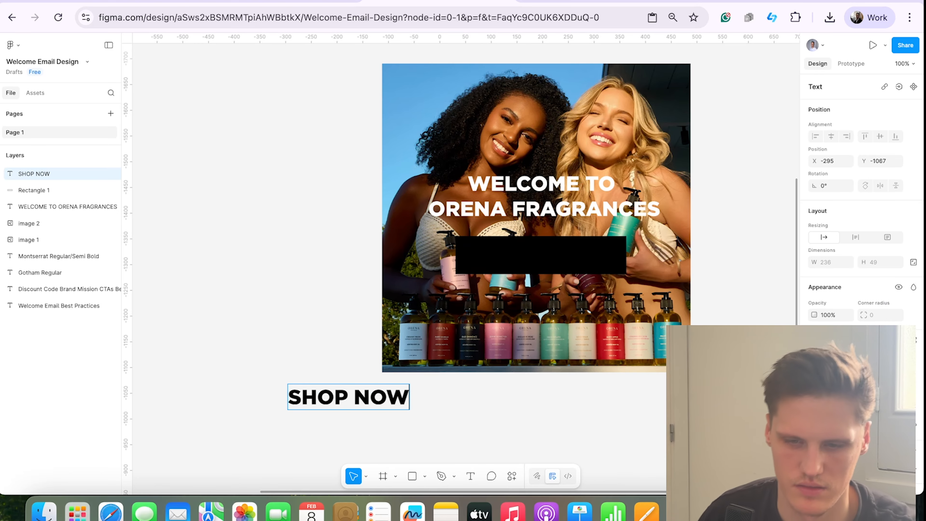
pyautogui.click(260, 412)
# Step: Colour the "SHOP NOW" label white and place it on the black button rectangle, at about X 86, Y -1342
pyautogui.doubleClick(320, 400)
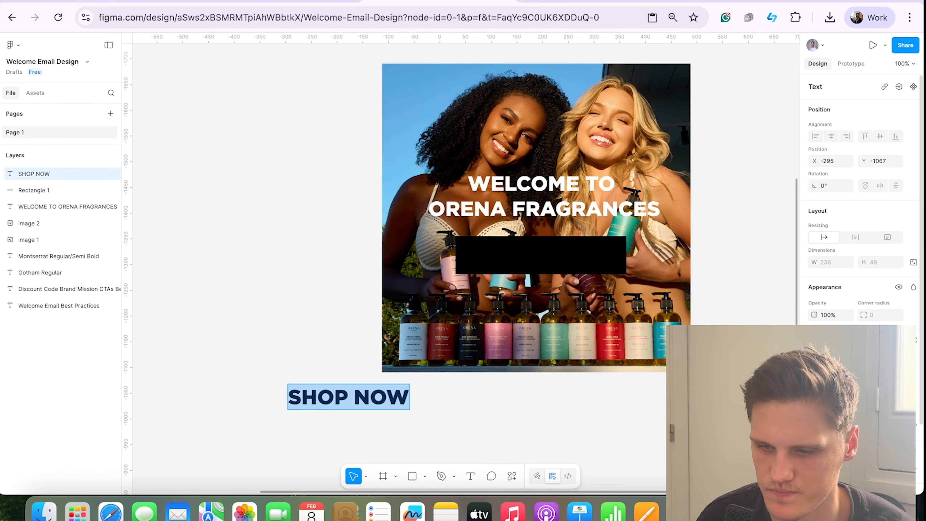
pyautogui.click(815, 469)
pyautogui.moveTo(725, 346); pyautogui.dragTo(683, 283)
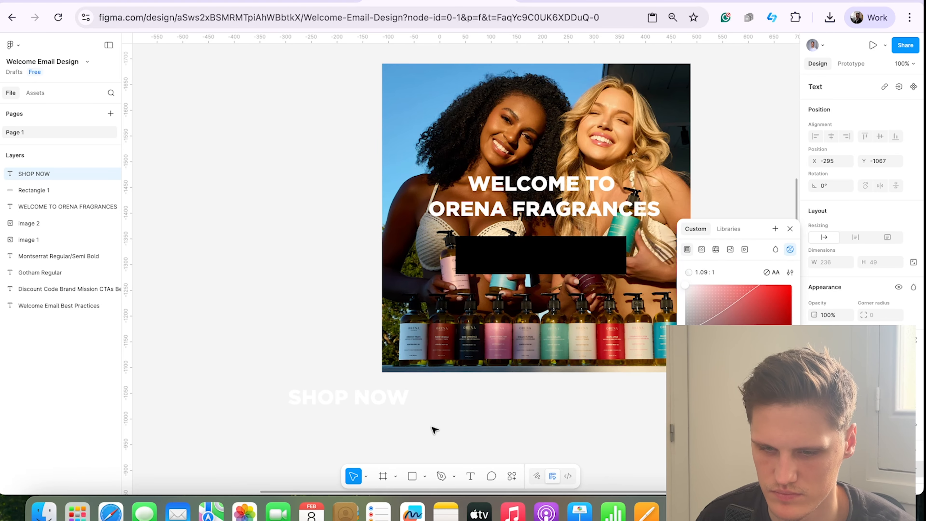
pyautogui.click(433, 429)
pyautogui.click(403, 432)
pyautogui.moveTo(364, 405); pyautogui.dragTo(560, 266)
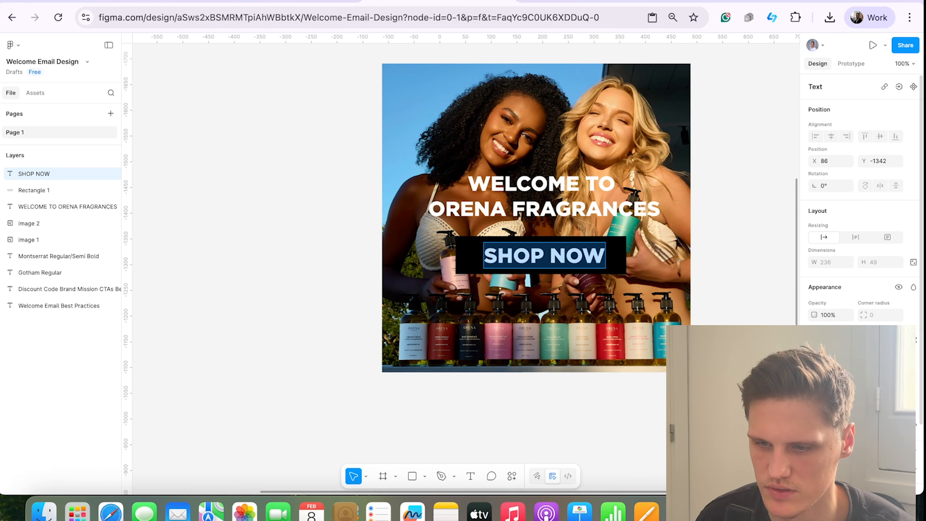
# Step: Change the "SHOP NOW" label's font to Montserrat
pyautogui.click(811, 323)
pyautogui.write('monts')
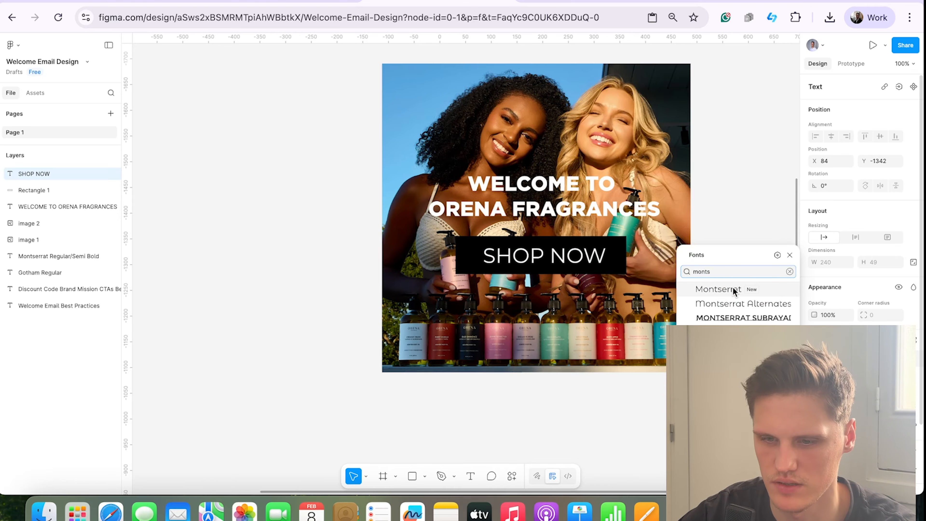
pyautogui.click(733, 288)
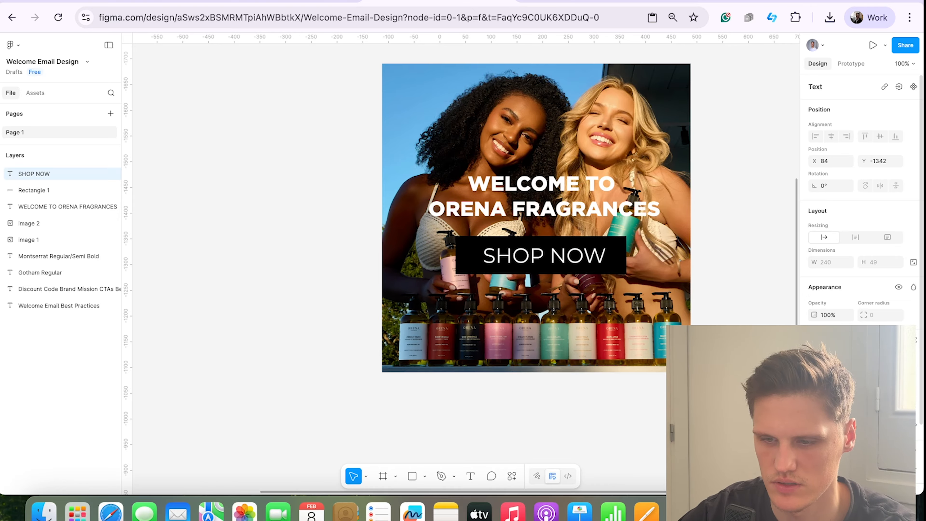
# Step: Reduce the "SHOP NOW" label's font size and reposition it within the black button rectangle
pyautogui.doubleClick(558, 257)
pyautogui.click(898, 376)
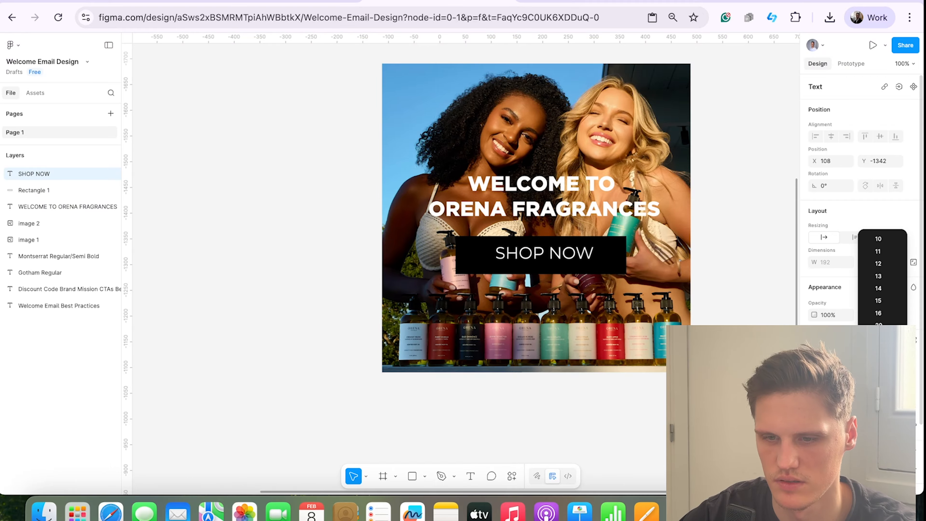
pyautogui.click(879, 350)
pyautogui.moveTo(571, 251)
pyautogui.mouseDown()
pyautogui.moveTo(566, 263)
pyautogui.moveTo(562, 255)
pyautogui.mouseUp()
pyautogui.click(718, 261)
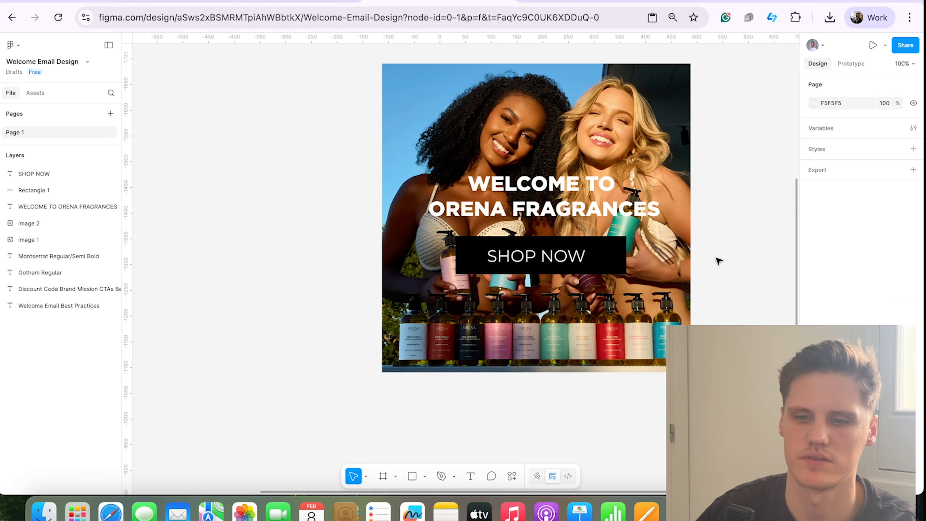
# Step: Draw a rectangle about 605 by 292 directly beneath the hero photo, starting at the photo's lower-left corner
pyautogui.scroll(2, 652, 220)
pyautogui.scroll(2, 571, 360)
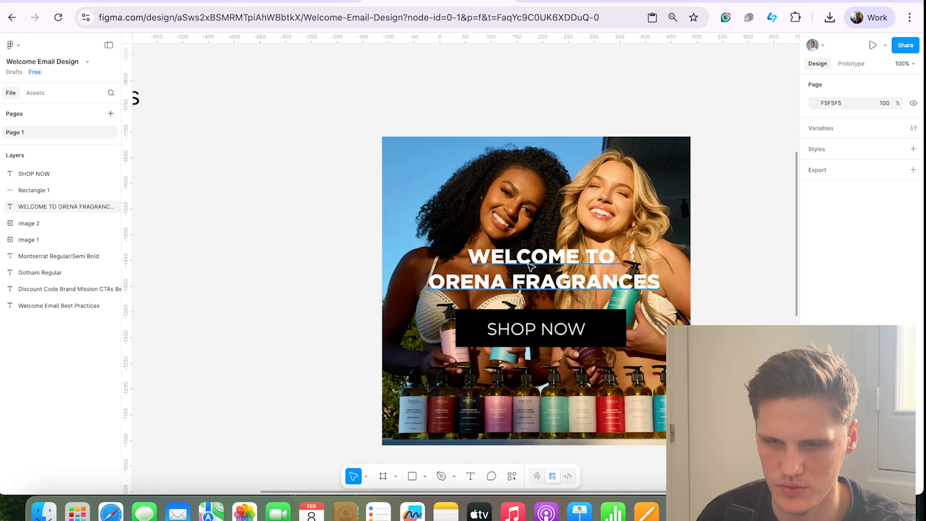
pyautogui.scroll(-2, 657, 328)
pyautogui.scroll(5, 721, 194)
pyautogui.scroll(-8, 647, 210)
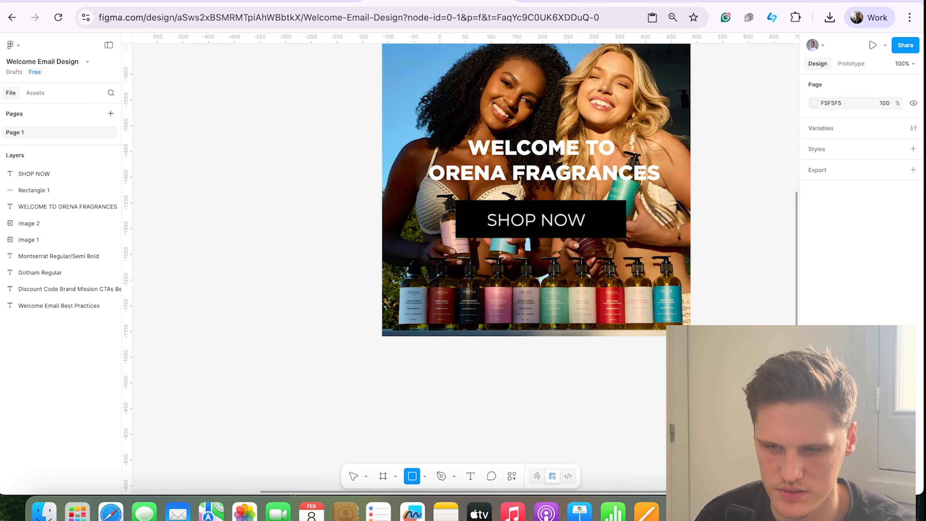
pyautogui.moveTo(341, 336)
pyautogui.mouseDown()
pyautogui.moveTo(563, 432)
pyautogui.moveTo(640, 380)
pyautogui.moveTo(652, 389)
pyautogui.mouseUp()
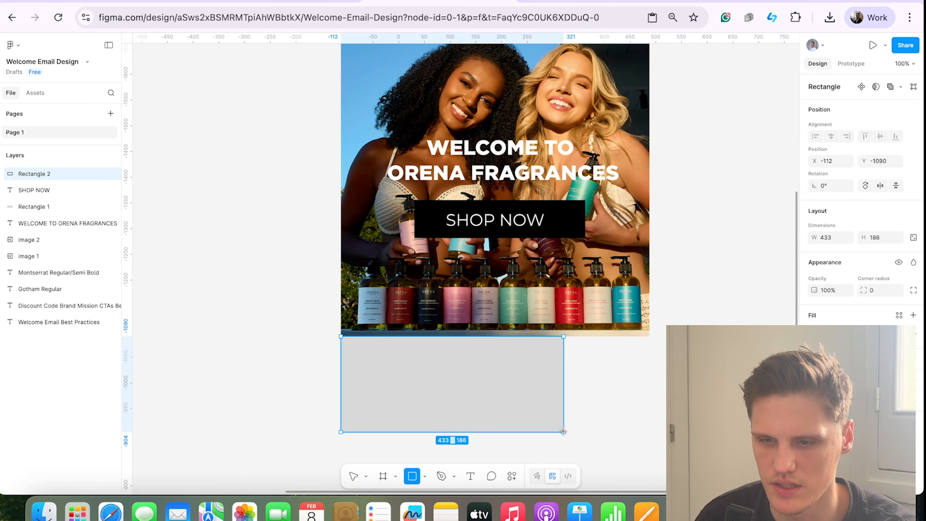
pyautogui.scroll(-5, 583, 419)
pyautogui.click(678, 317)
pyautogui.scroll(2, 583, 212)
pyautogui.click(545, 415)
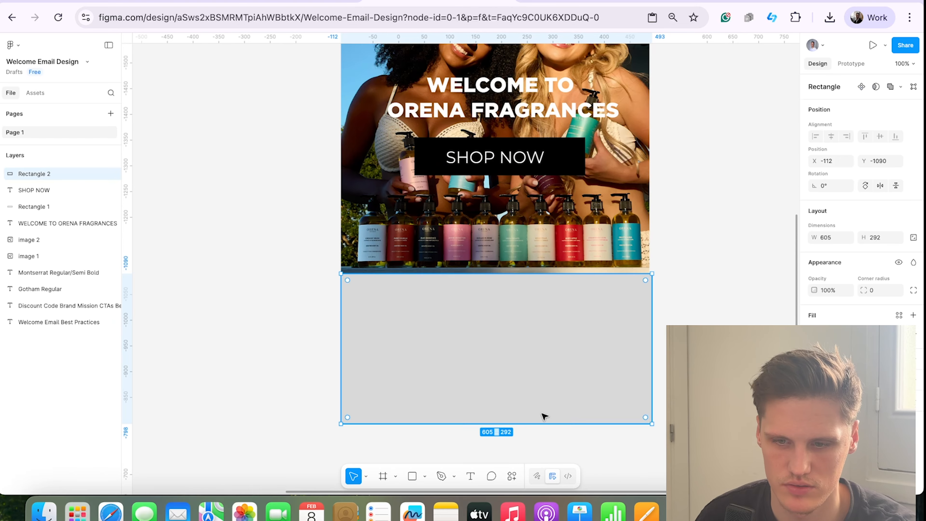
# Step: Set the width of the grey rectangle below the hero photo to 600
pyautogui.press('Escape')
pyautogui.click(496, 348)
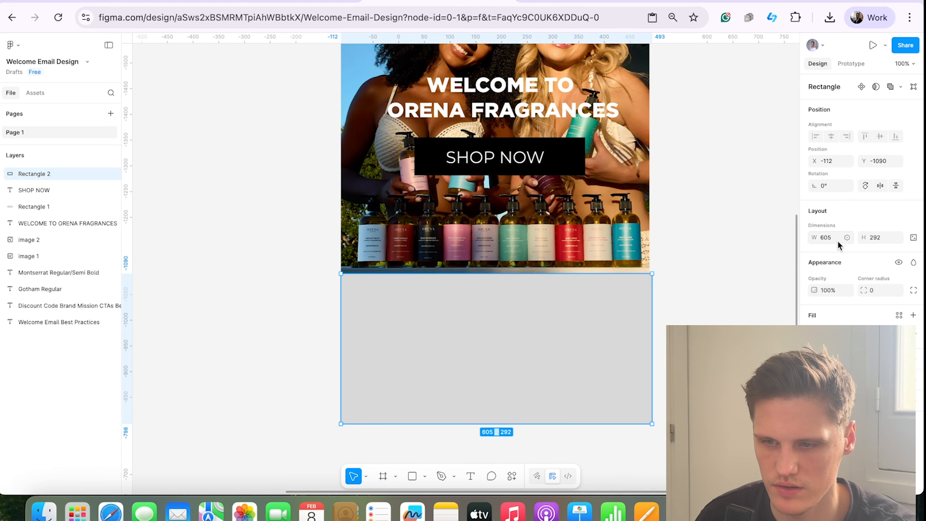
pyautogui.press('Return')
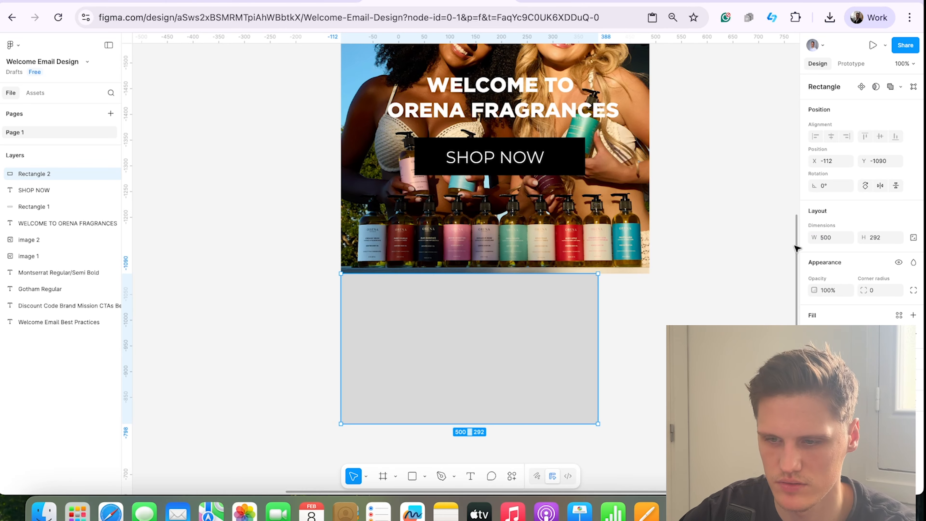
pyautogui.write('600')
pyautogui.press('Return')
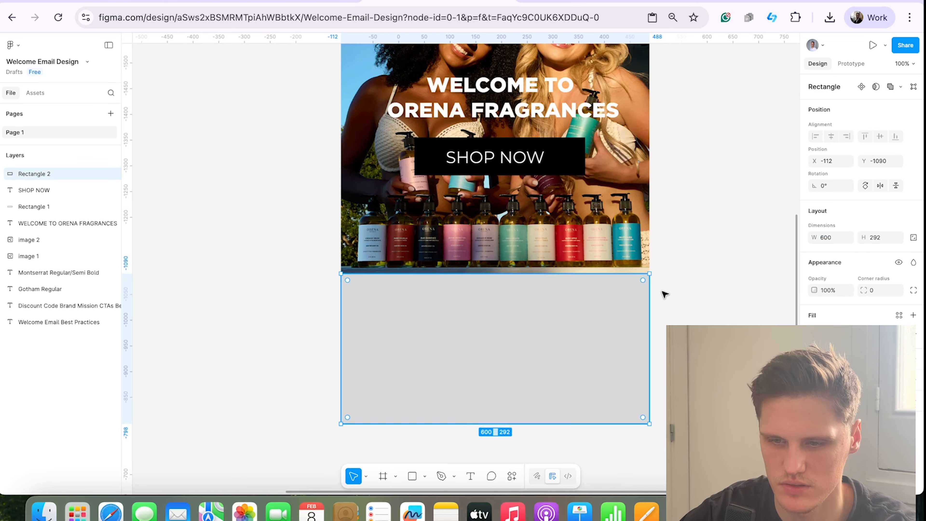
pyautogui.click(664, 294)
# Step: Switch to the Orena Fragrances website, look through the homepage down to the fan favorite body lotions, and return to the Figma design
pyautogui.click(291, 10)
pyautogui.scroll(-15, 479, 242)
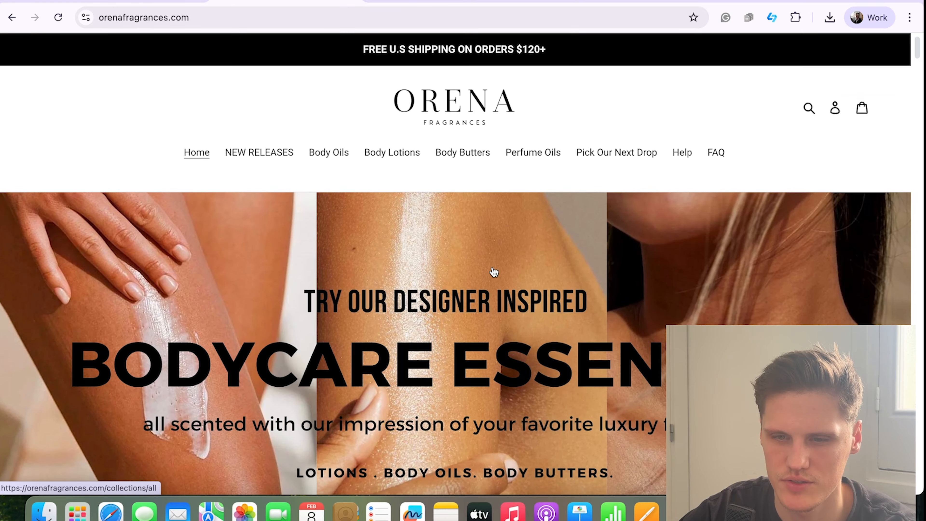
pyautogui.scroll(-15, 493, 272)
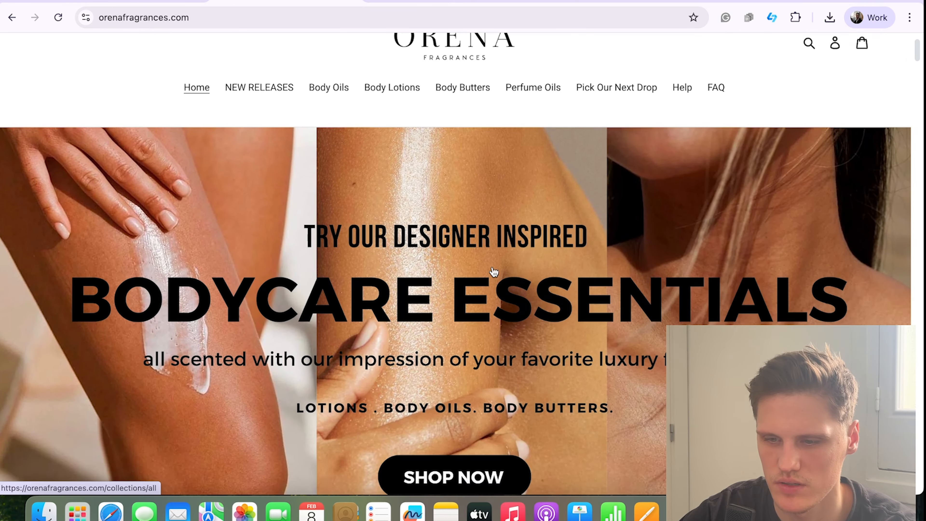
pyautogui.scroll(-10, 492, 268)
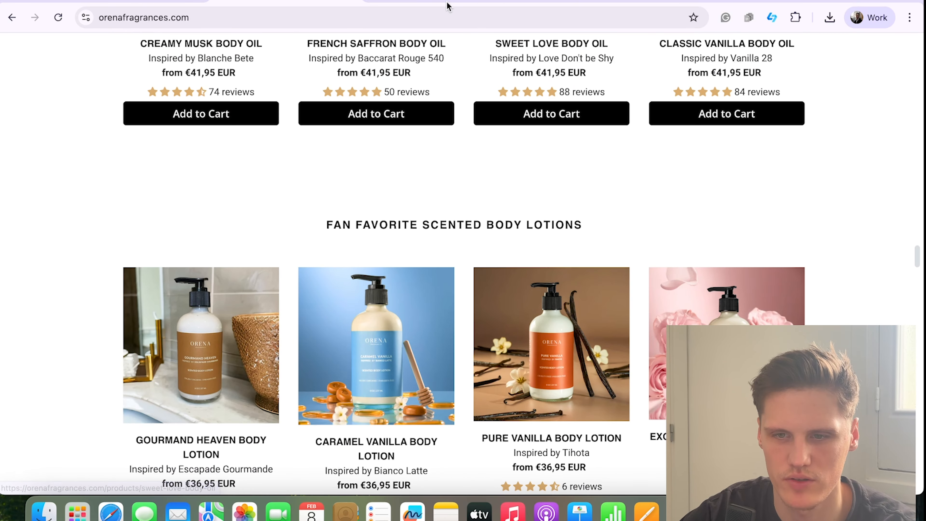
pyautogui.click(449, 6)
# Step: Lighten the fill of the rectangle below the hero photo to a very light grey
pyautogui.click(630, 329)
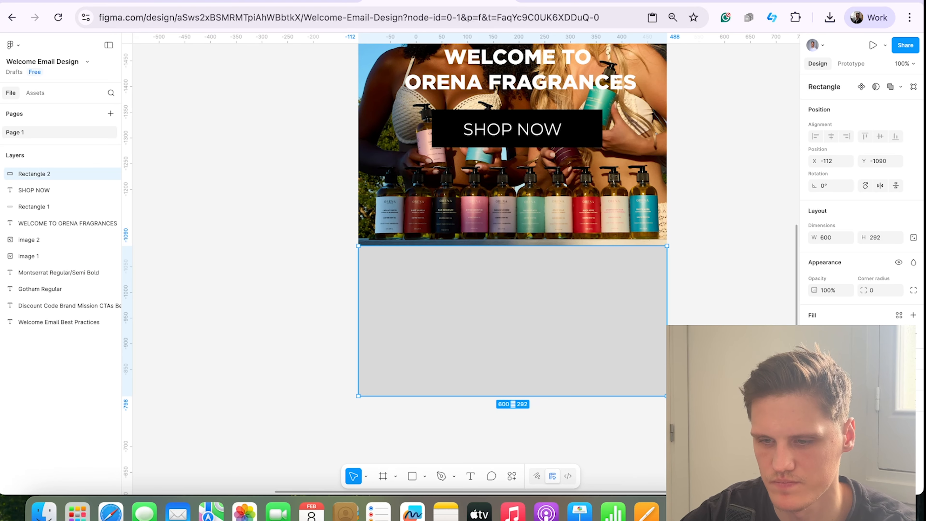
pyautogui.click(815, 334)
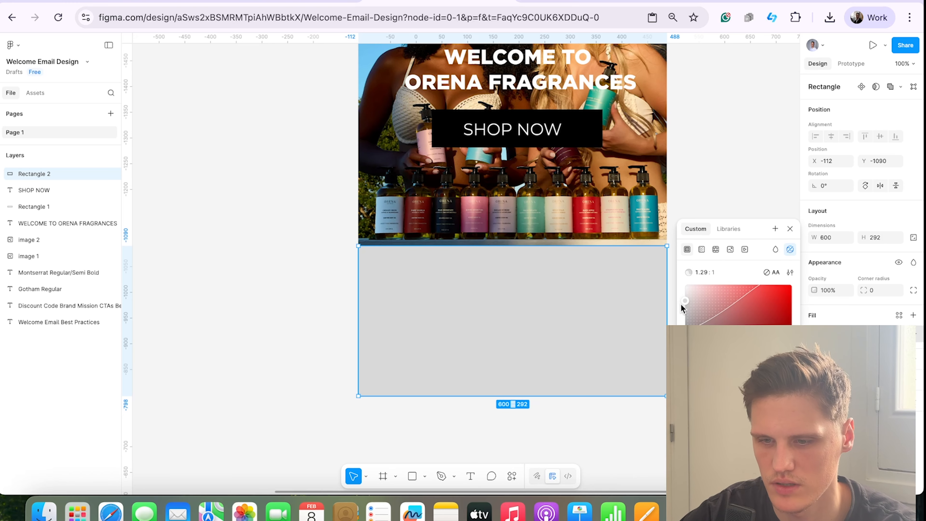
pyautogui.moveTo(681, 305); pyautogui.dragTo(685, 302)
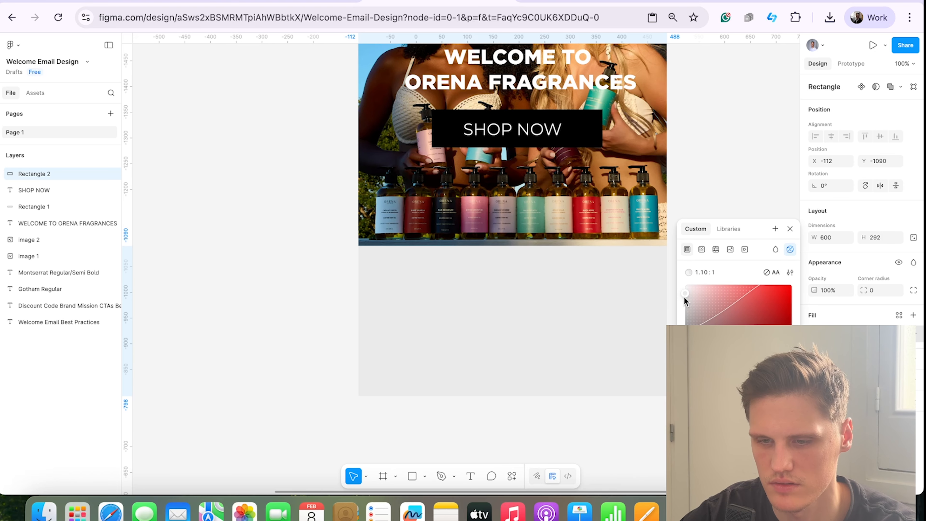
pyautogui.click(300, 334)
# Step: Add the headline text "YOU HAVE 10% OFF THE FIRST PURCHASE" near the upper edge of the light grey section
pyautogui.hscroll(-15, 300, 334)
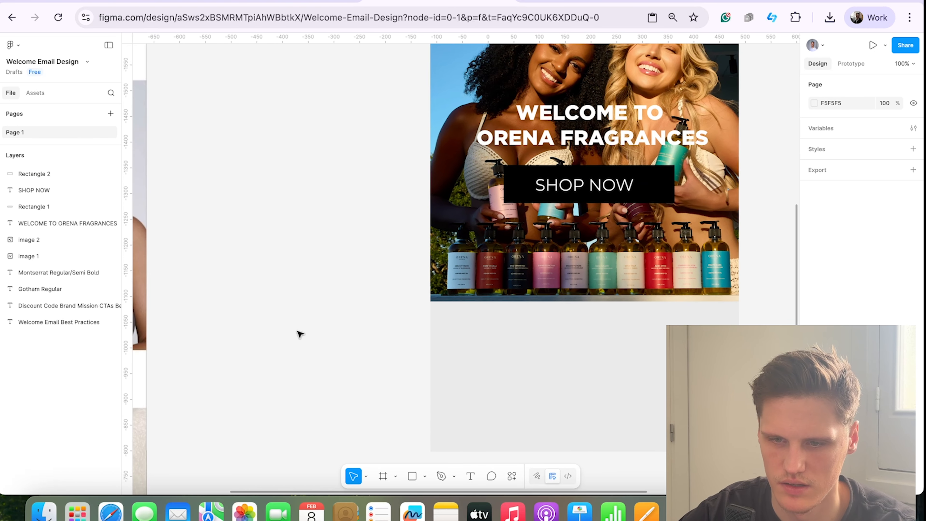
pyautogui.hscroll(15, 299, 334)
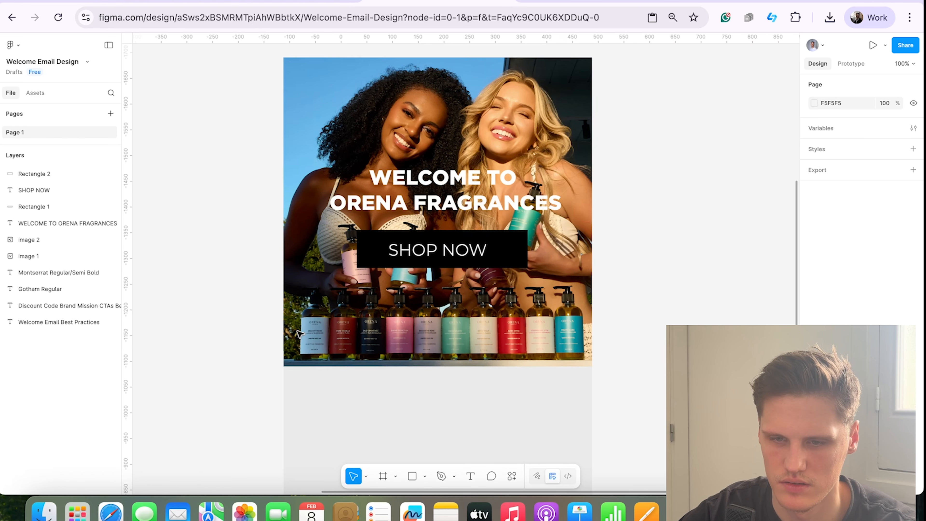
pyautogui.hscroll(-15, 300, 333)
pyautogui.hscroll(13, 300, 333)
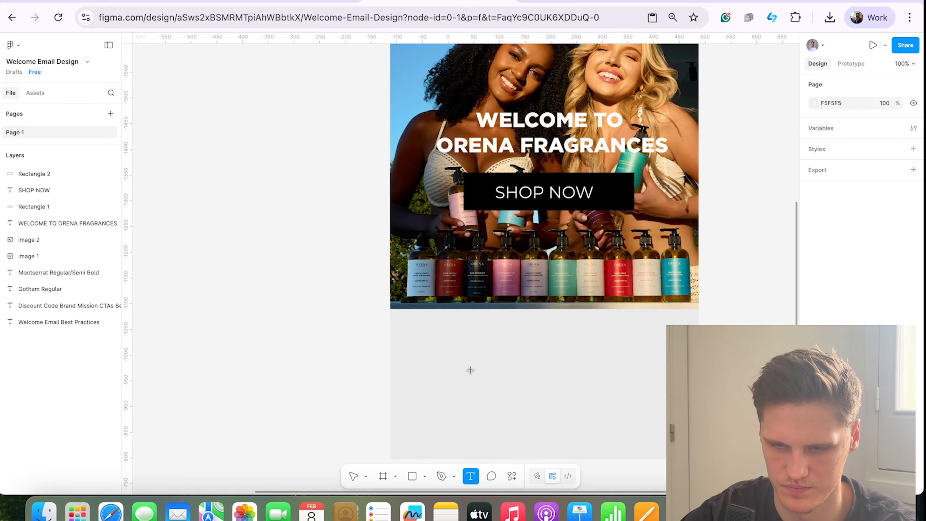
pyautogui.click(462, 338)
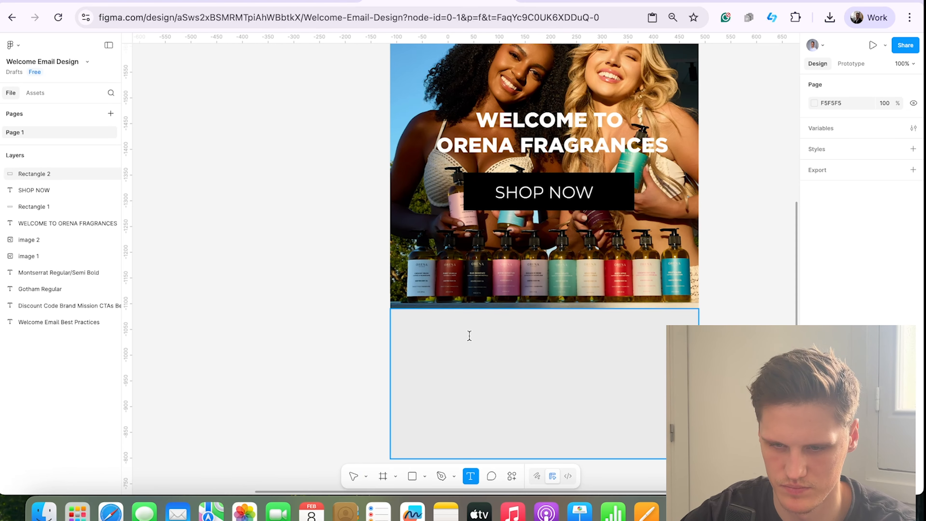
pyautogui.write('YOU H')
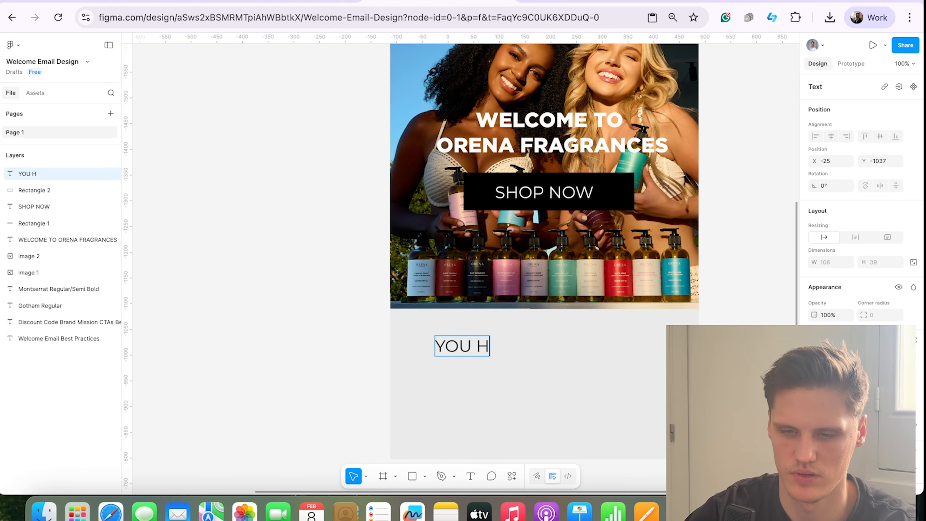
pyautogui.write('AVE 10% OFF')
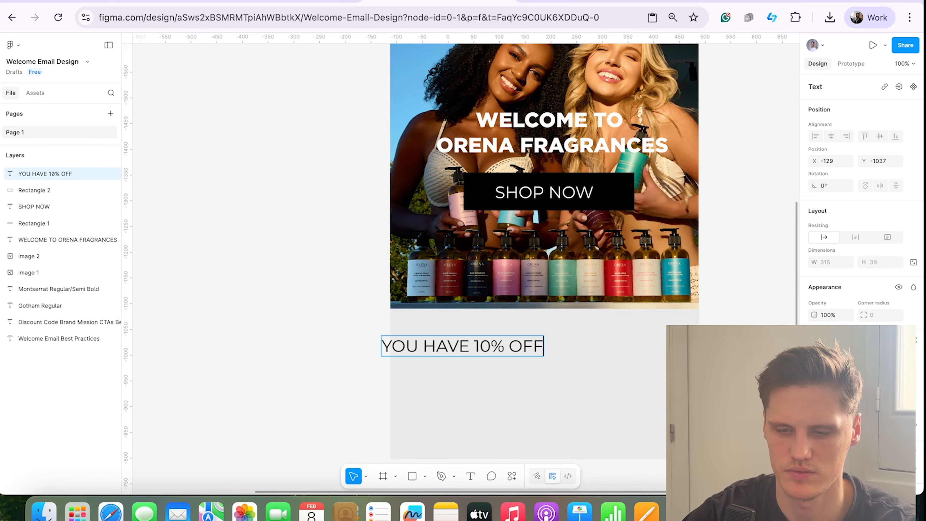
pyautogui.write(' THE FIRST PURCHAE')
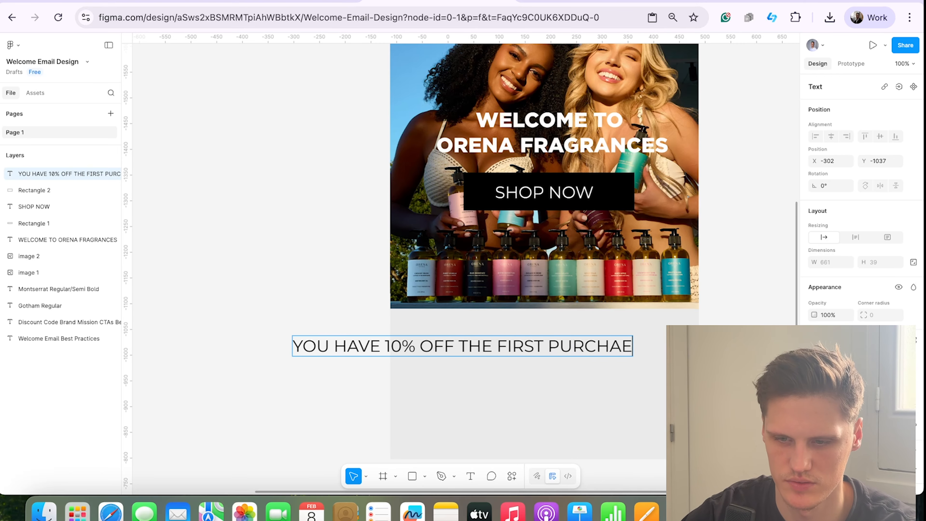
pyautogui.press('BackSpace')
pyautogui.write('SE')
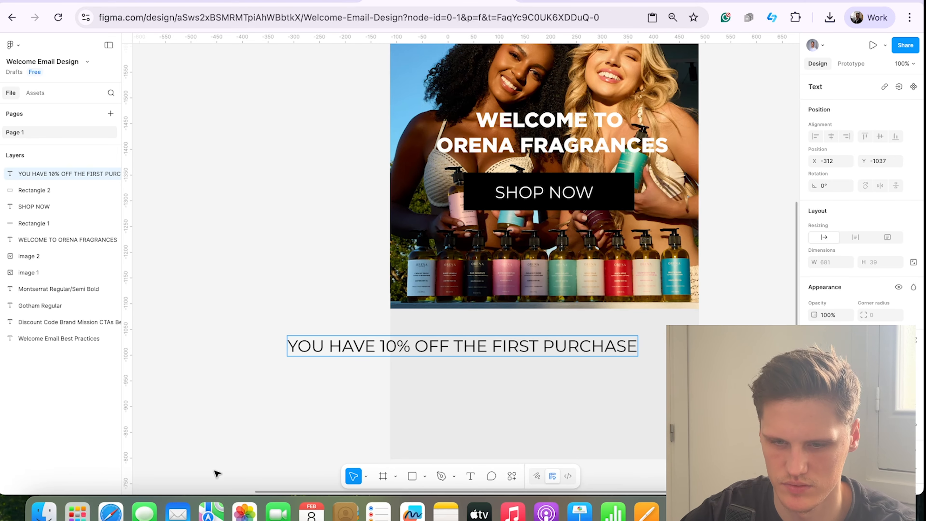
pyautogui.press('Escape')
# Step: Narrow the discount headline to about 468 wide so it wraps onto two lines, and place it inside the light grey section
pyautogui.moveTo(384, 347); pyautogui.dragTo(504, 346)
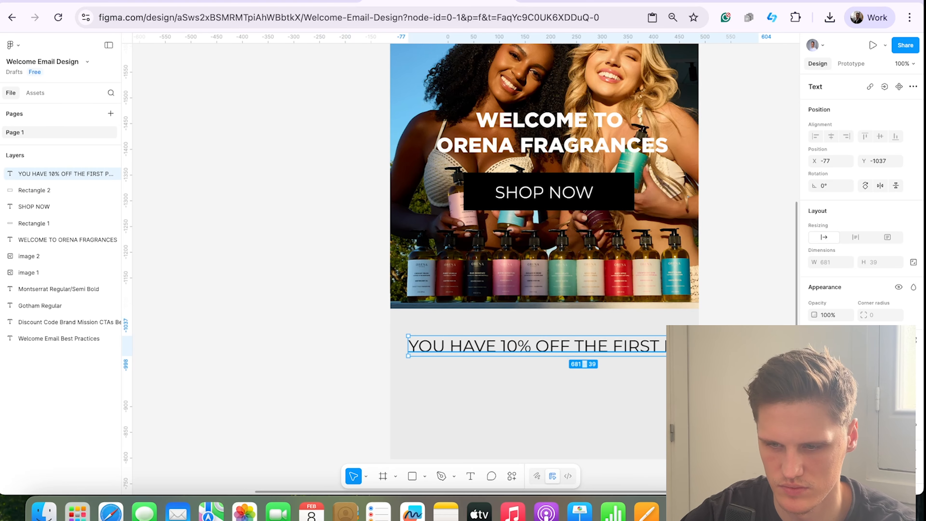
pyautogui.moveTo(758, 349); pyautogui.dragTo(649, 355)
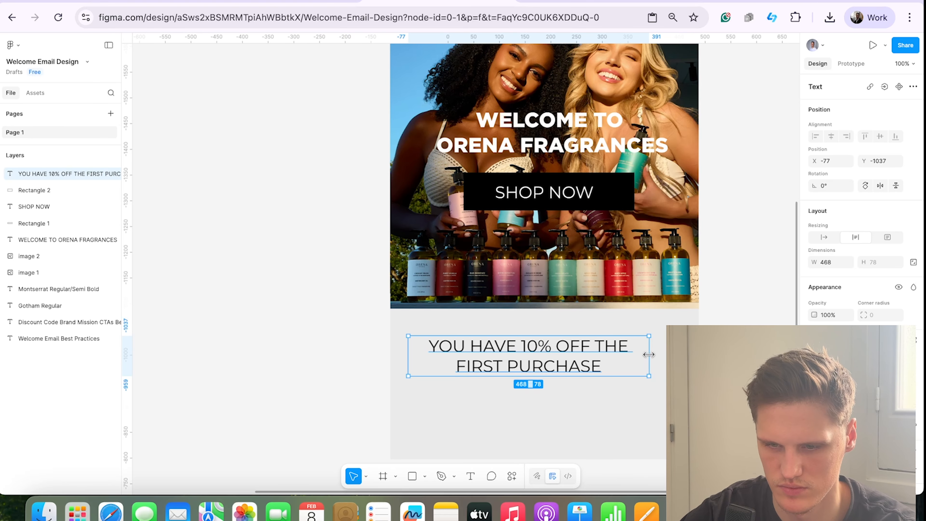
pyautogui.click(733, 359)
pyautogui.moveTo(580, 369); pyautogui.dragTo(599, 365)
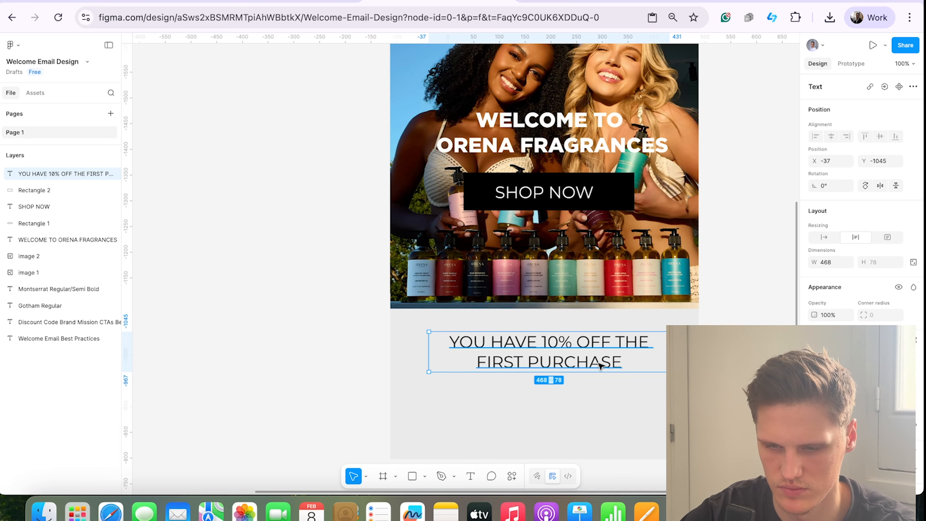
# Step: Give the discount headline a bolder weight and shift it slightly left to centre it in the grey section
pyautogui.press('super+b')
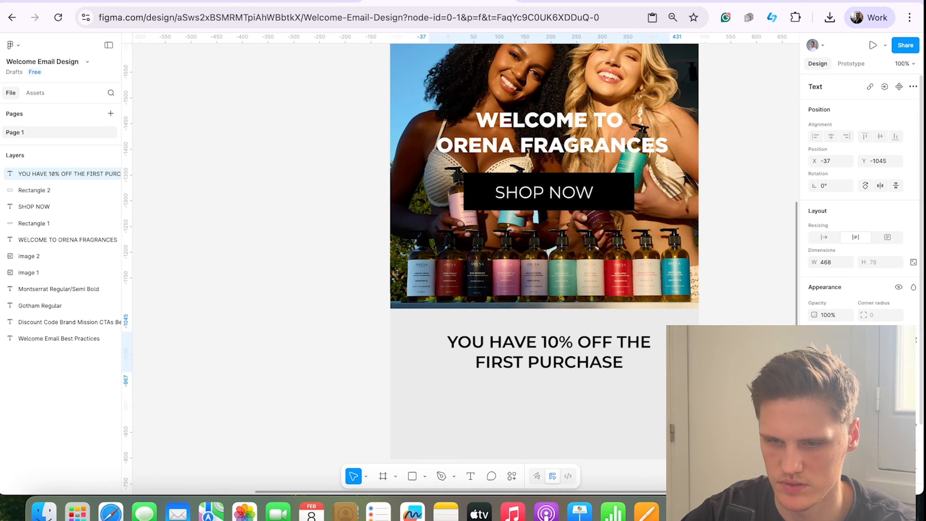
pyautogui.moveTo(626, 361); pyautogui.dragTo(618, 359)
pyautogui.click(733, 359)
# Step: Add the placeholder text "brand mission" in the light grey section below the discount headline
pyautogui.scroll(-3, 733, 359)
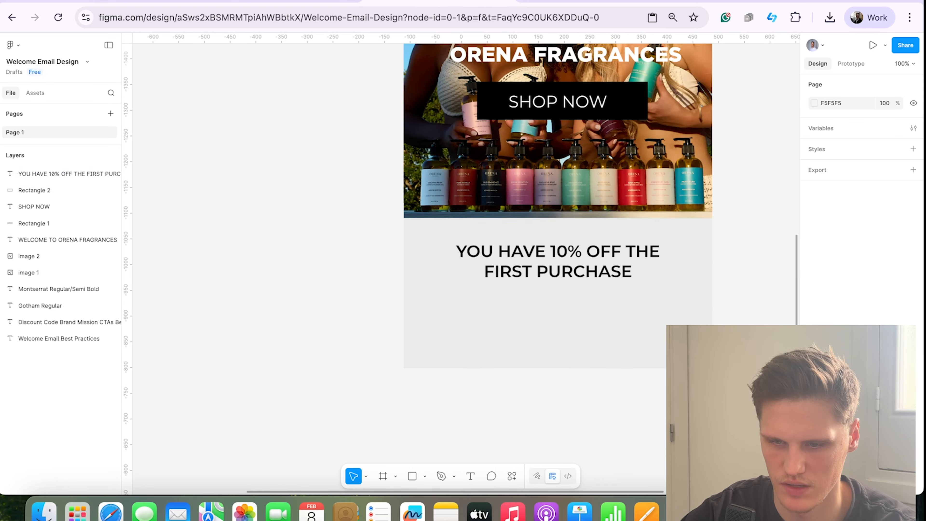
pyautogui.click(464, 297)
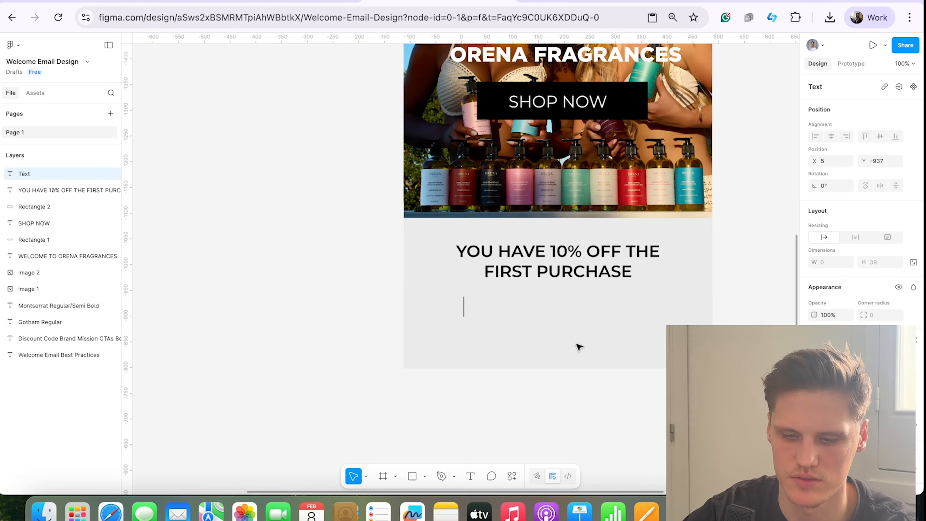
pyautogui.write('brand mission')
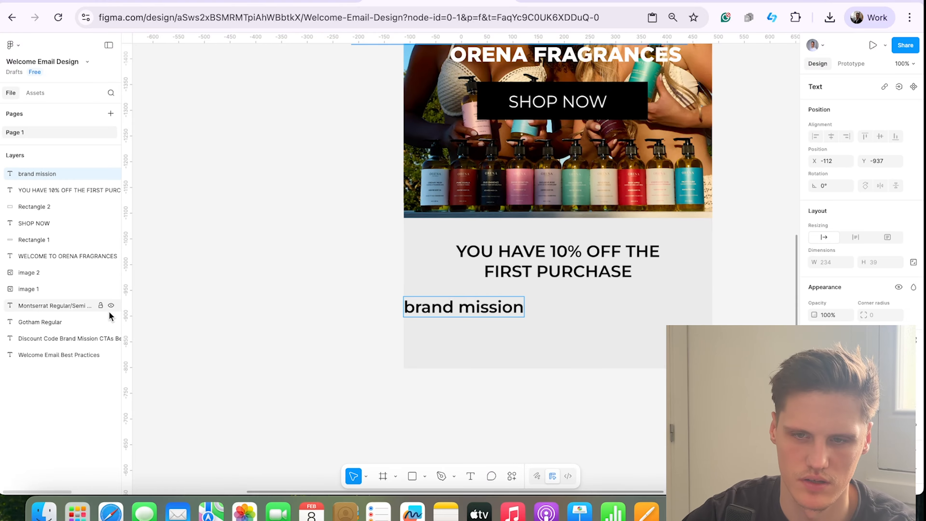
pyautogui.press('Escape')
pyautogui.click(225, 317)
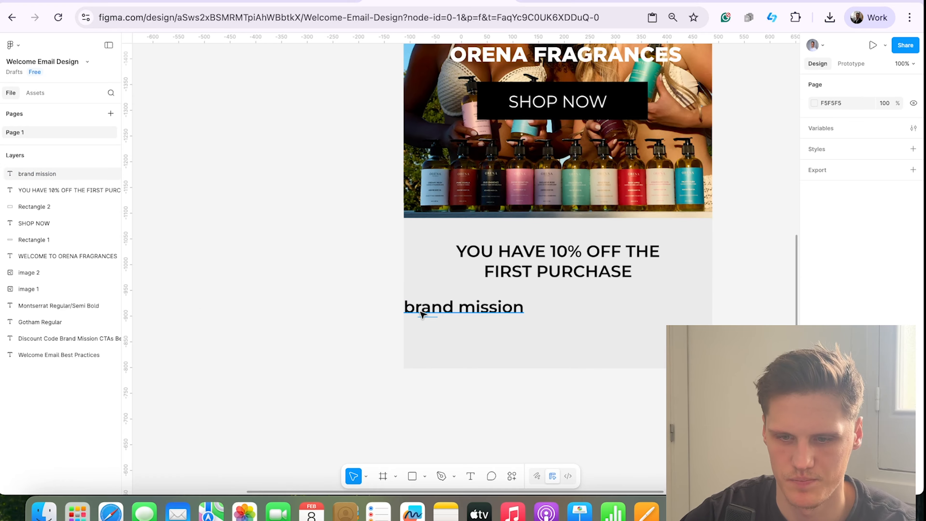
# Step: Insert "Use WELCOME10 at checkout." before the "brand mission" placeholder text
pyautogui.doubleClick(407, 309)
pyautogui.write('Use WELCOME')
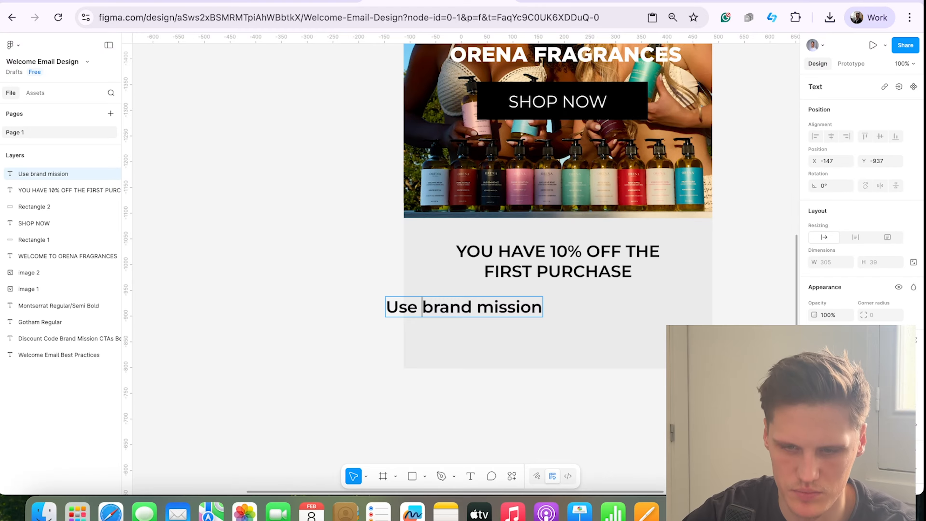
pyautogui.write('10 at chec')
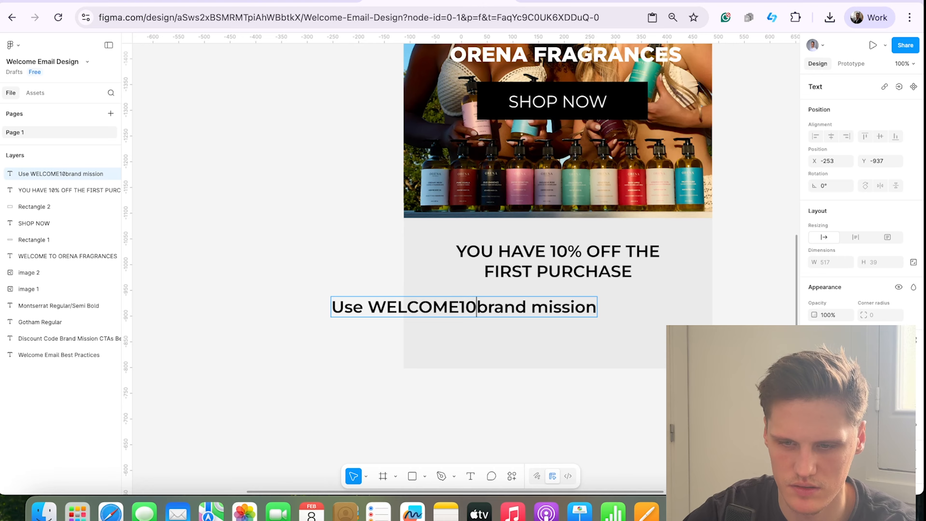
pyautogui.write('kout.')
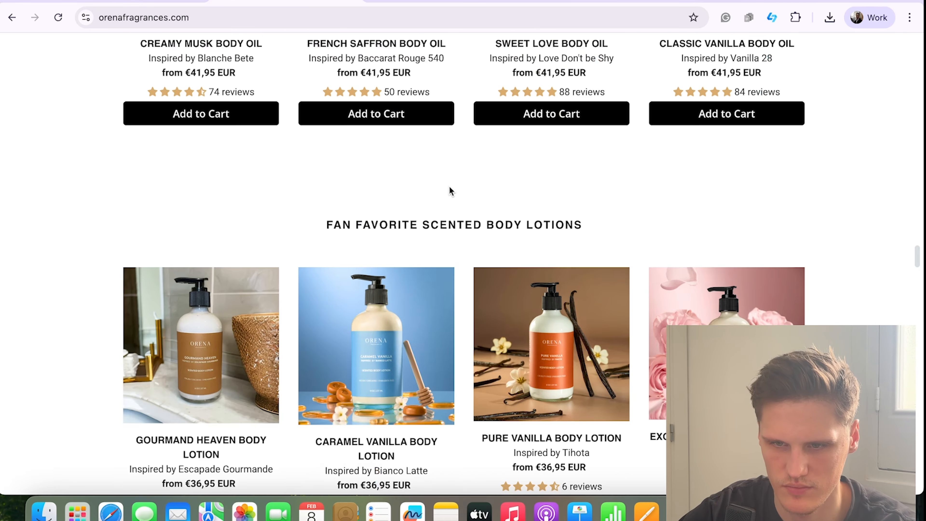
# Step: Look through the Orena Fragrances home page and footer for brand mission copy
pyautogui.scroll(-15, 448, 185)
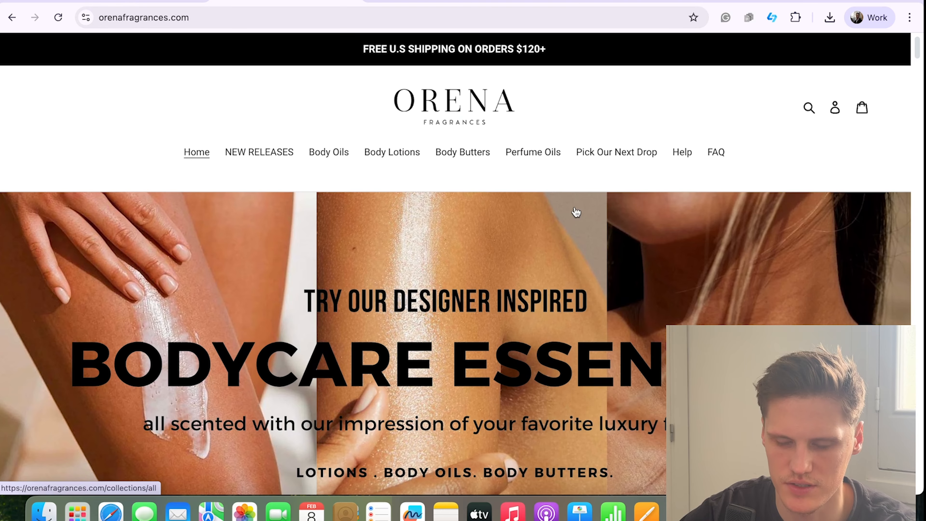
pyautogui.scroll(-20, 664, 209)
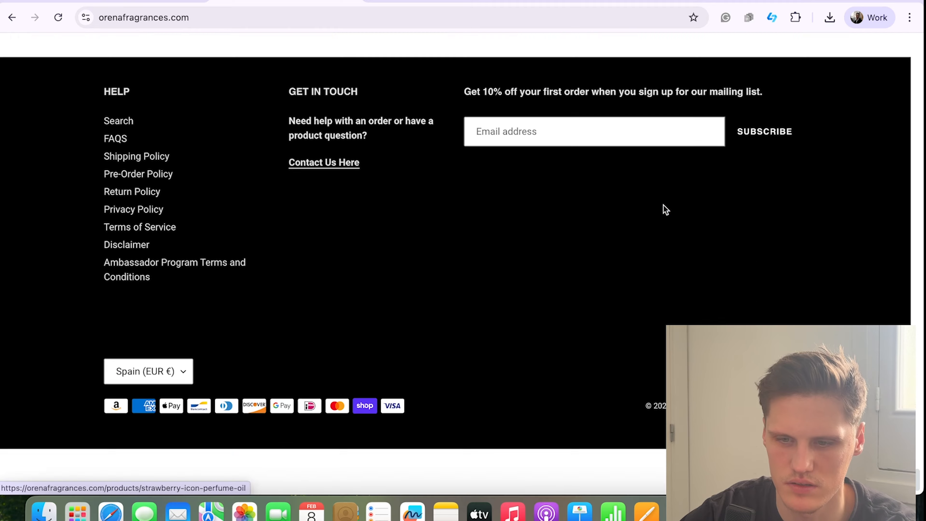
pyautogui.scroll(15, 581, 341)
pyautogui.scroll(-14, 581, 341)
pyautogui.scroll(1, 581, 339)
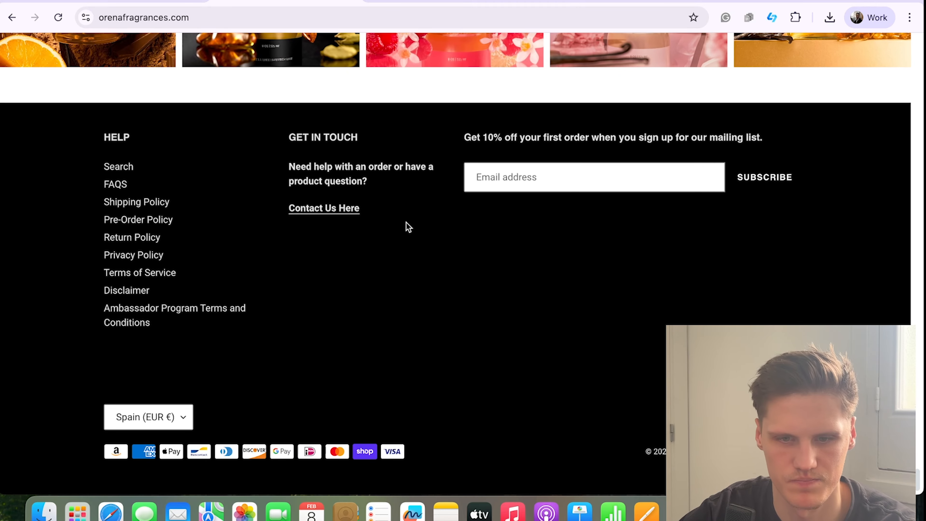
pyautogui.scroll(3, 406, 224)
pyautogui.scroll(9, 406, 222)
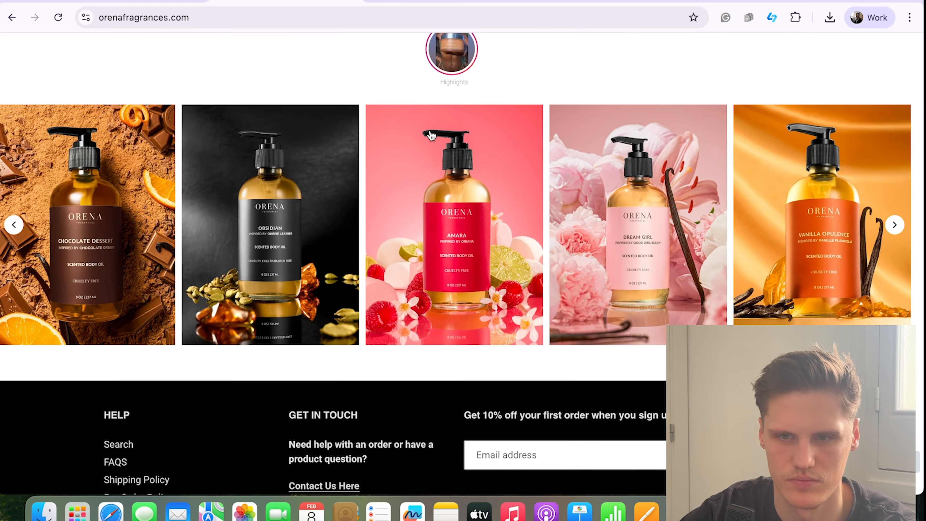
# Step: Search Google for "orena fragrances brand mission" and copy the "We're revolutionizing bodycare" sentence from the Orena Fragrances result
pyautogui.click(540, 2)
pyautogui.write('orena fragrances brand')
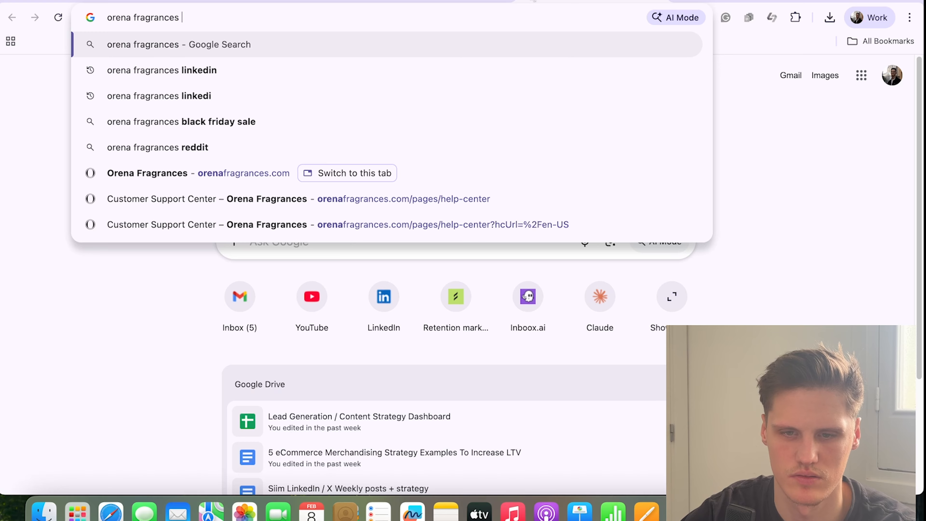
pyautogui.press('BackSpace')
pyautogui.write('nd mission')
pyautogui.press('Return')
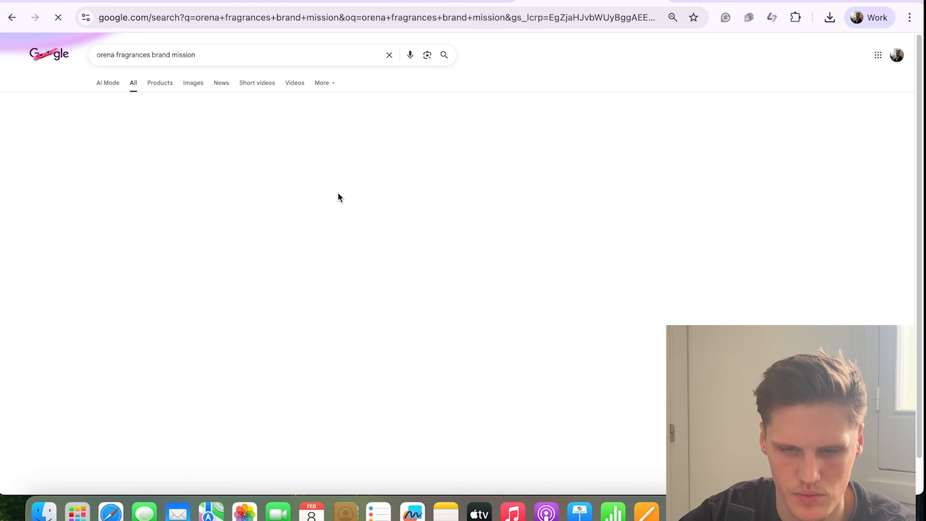
pyautogui.scroll(-1, 292, 351)
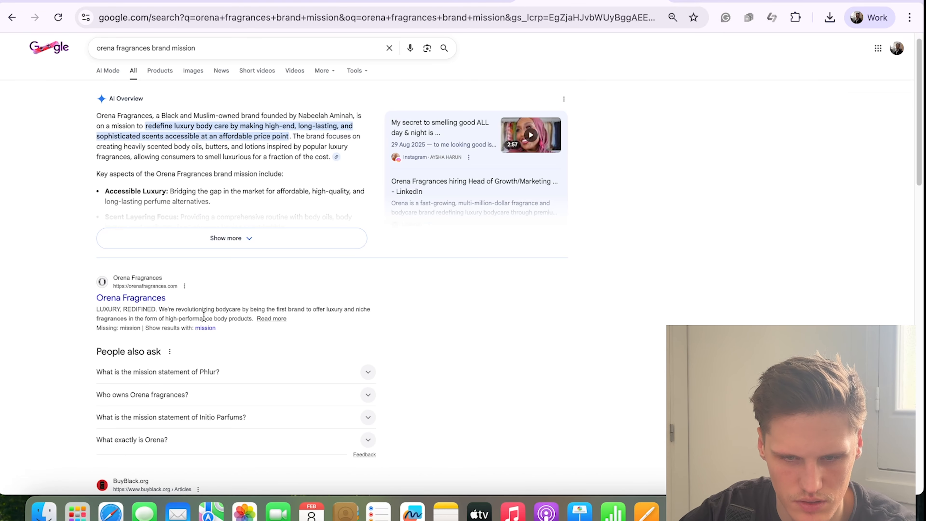
pyautogui.moveTo(230, 310); pyautogui.dragTo(244, 317)
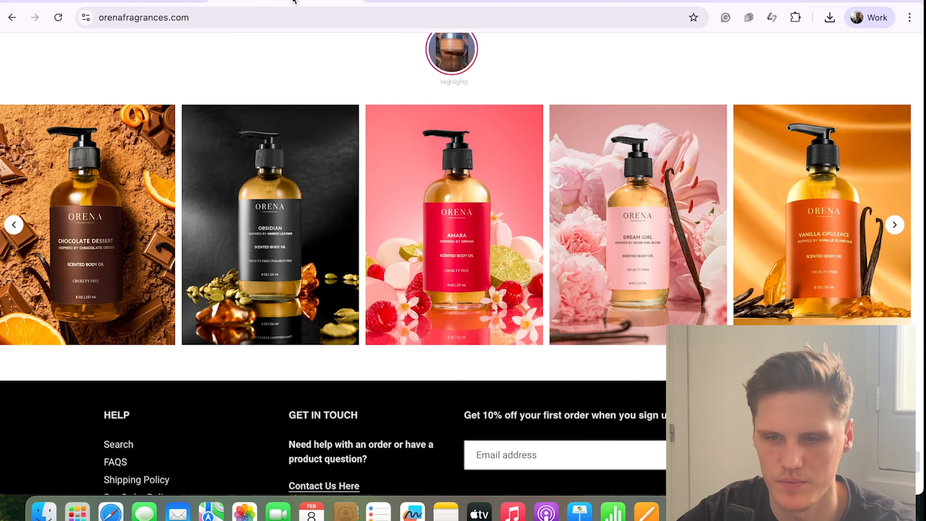
# Step: Back in the Figma design, replace the "brand mission" placeholder with the copied "We're revolutionizing bodycare..." sentence
pyautogui.scroll(5, 515, 203)
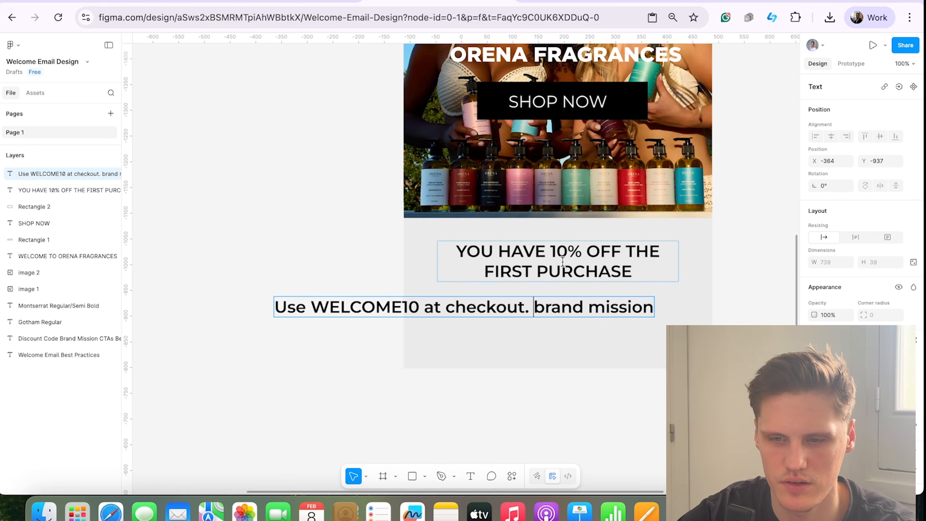
pyautogui.scroll(2, 563, 261)
pyautogui.moveTo(532, 343); pyautogui.dragTo(649, 344)
pyautogui.press('super+v')
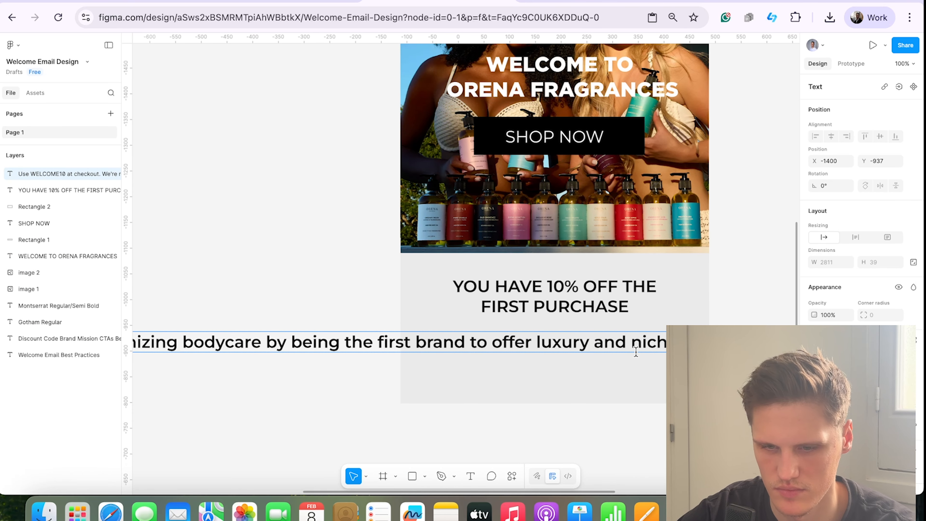
pyautogui.press('Escape')
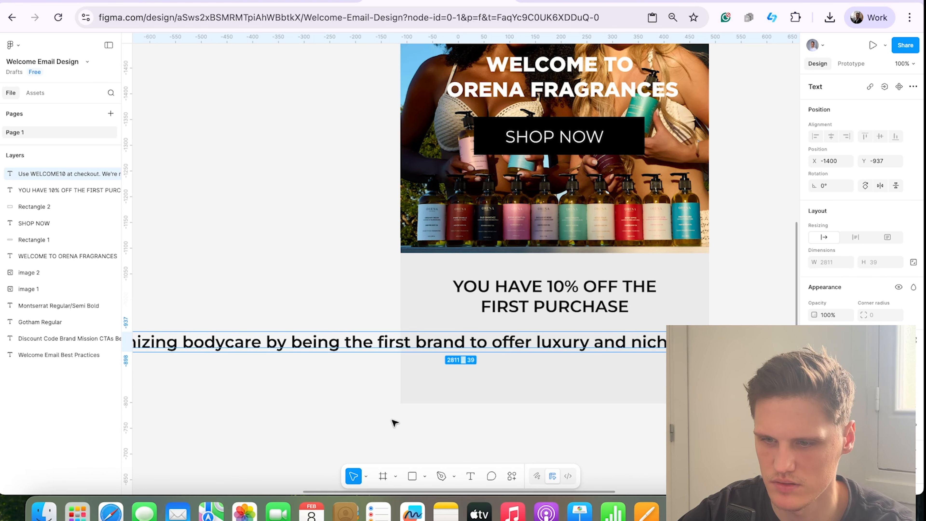
# Step: Narrow the long WELCOME10 text to about 549 wide so it wraps, and place it below the discount headline
pyautogui.moveTo(629, 349); pyautogui.dragTo(444, 336)
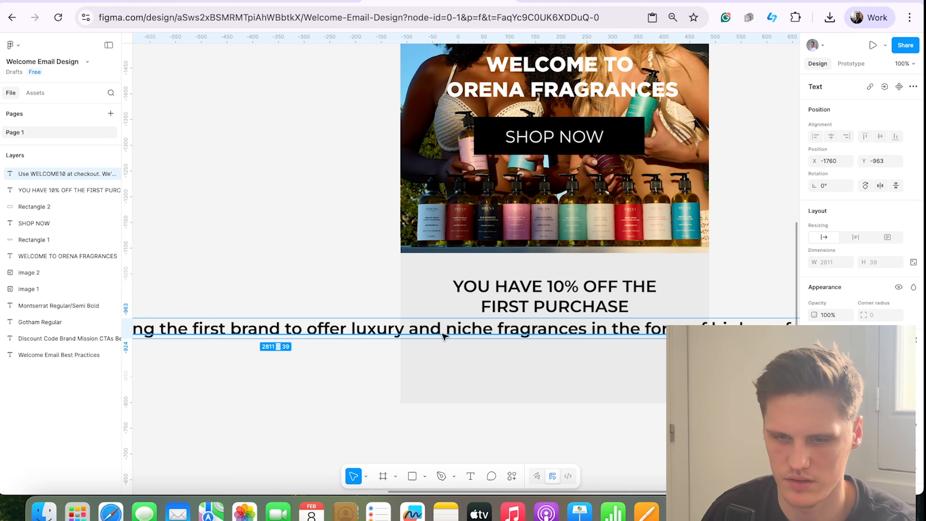
pyautogui.click(257, 277)
pyautogui.scroll(-1, 266, 299)
pyautogui.moveTo(277, 330); pyautogui.dragTo(922, 308)
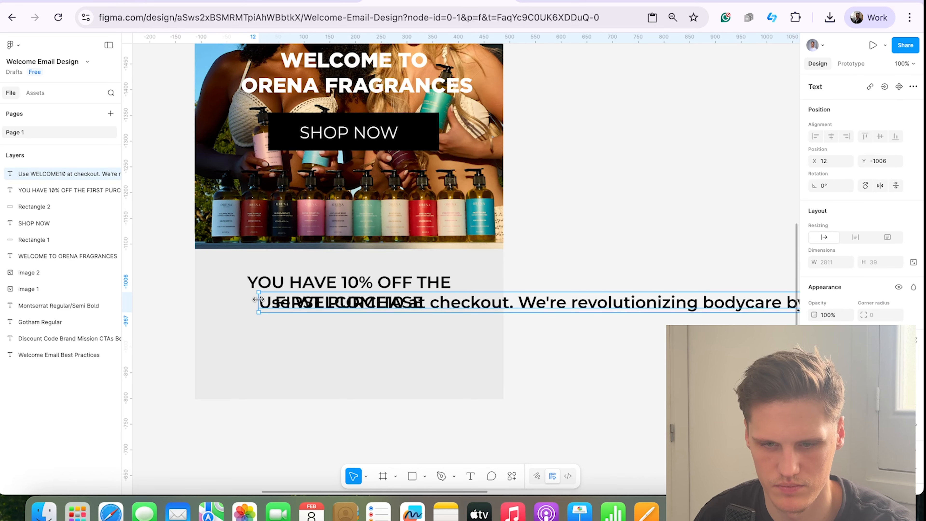
pyautogui.moveTo(258, 303); pyautogui.dragTo(638, 334)
pyautogui.moveTo(675, 334); pyautogui.dragTo(260, 342)
pyautogui.moveTo(727, 356); pyautogui.dragTo(506, 356)
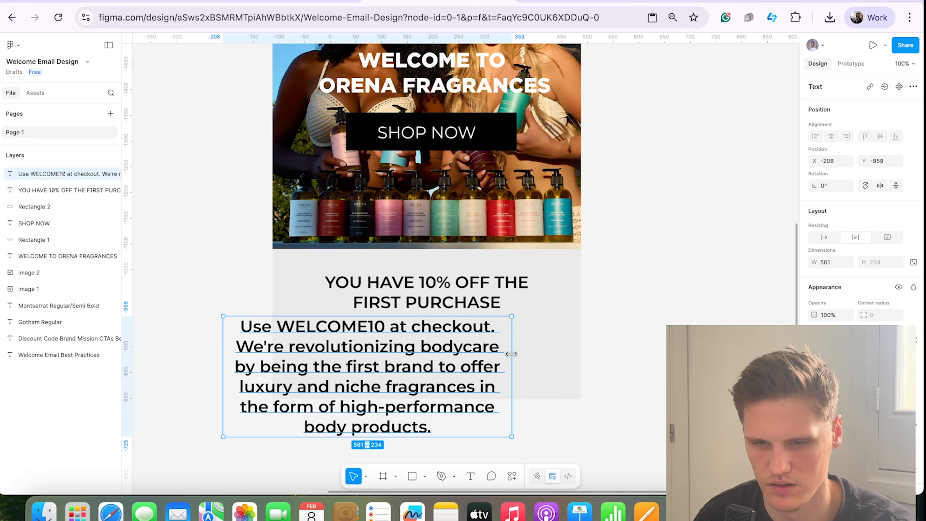
pyautogui.moveTo(385, 364); pyautogui.dragTo(453, 371)
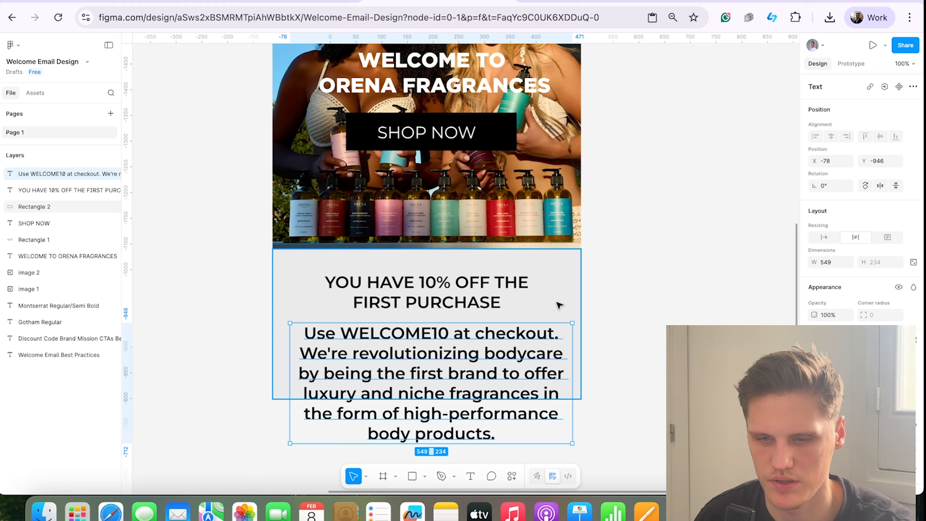
# Step: Reduce the WELCOME10 paragraph's font size, narrow its box to about 448 wide, and position it centred below the headline with more spacing
pyautogui.click(897, 375)
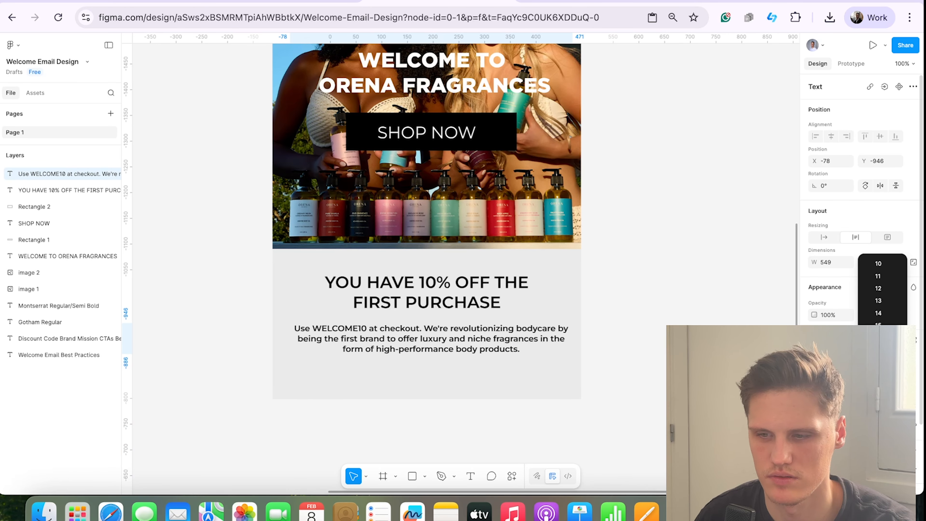
pyautogui.click(878, 337)
pyautogui.click(625, 339)
pyautogui.moveTo(430, 340); pyautogui.dragTo(430, 347)
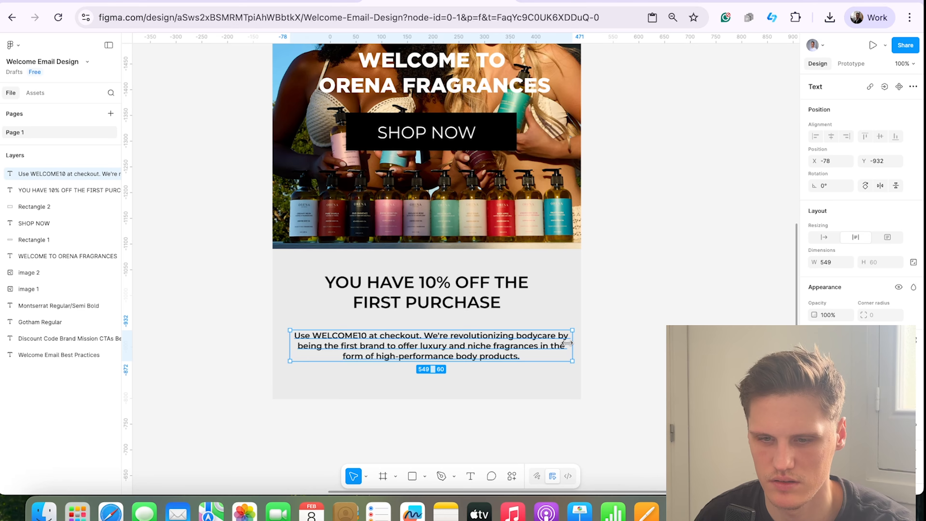
pyautogui.moveTo(567, 342); pyautogui.dragTo(504, 357)
pyautogui.scroll(-1, 861, 204)
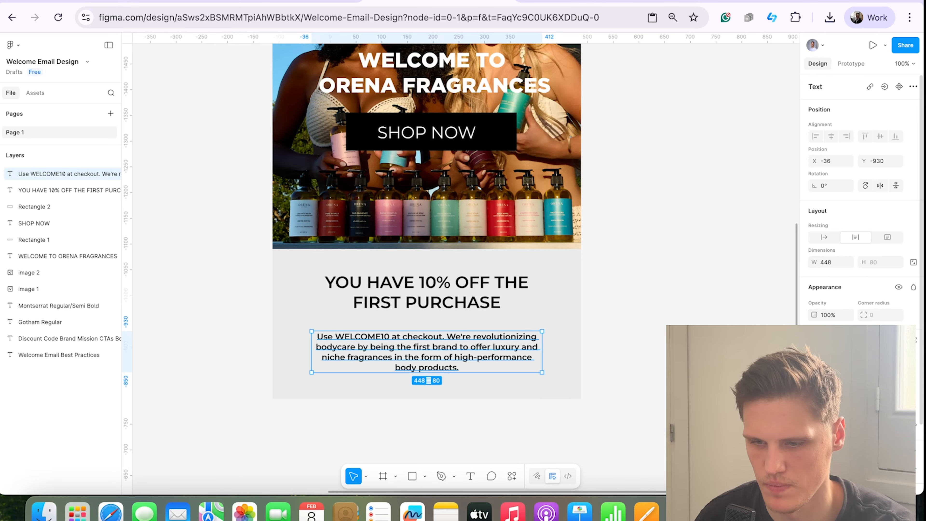
pyautogui.click(815, 453)
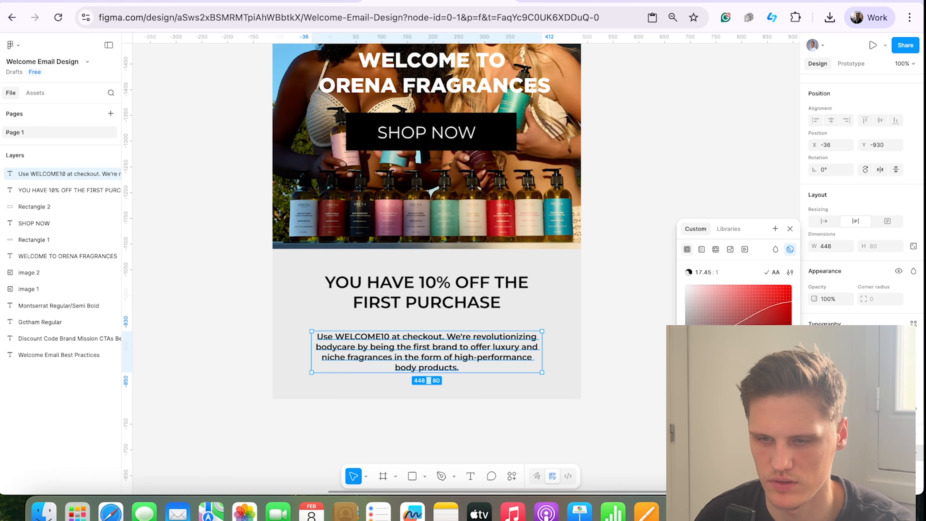
pyautogui.click(649, 361)
pyautogui.click(479, 358)
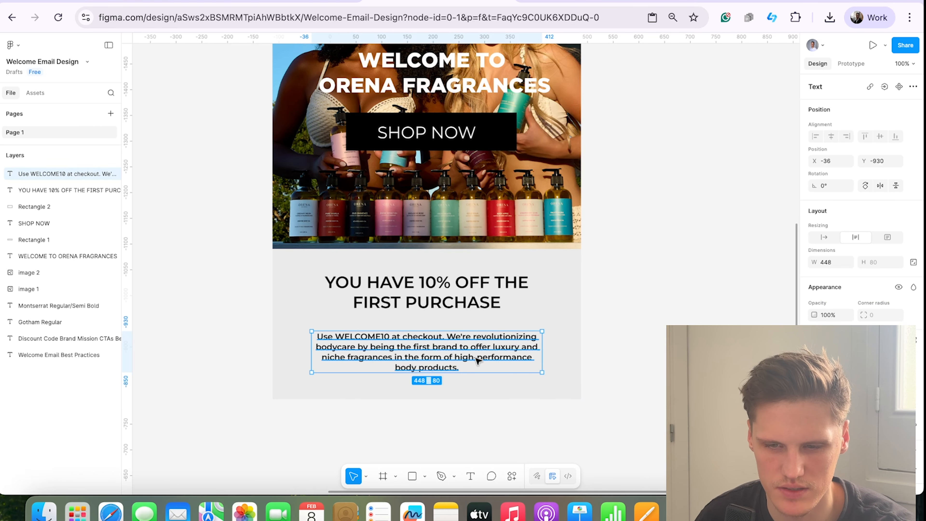
# Step: Extend the light grey section downward to a height of 400
pyautogui.click(613, 373)
pyautogui.scroll(-1, 460, 341)
pyautogui.click(451, 345)
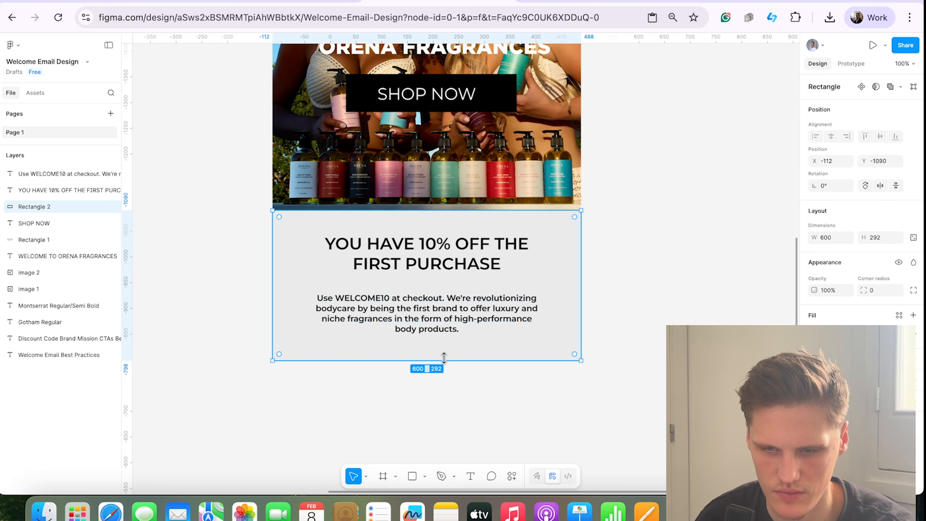
pyautogui.moveTo(443, 360); pyautogui.dragTo(444, 415)
pyautogui.click(605, 368)
# Step: Give the WELCOME10 paragraph a lighter weight, narrow it to about 431 wide, and move it slightly up towards the headline
pyautogui.click(489, 336)
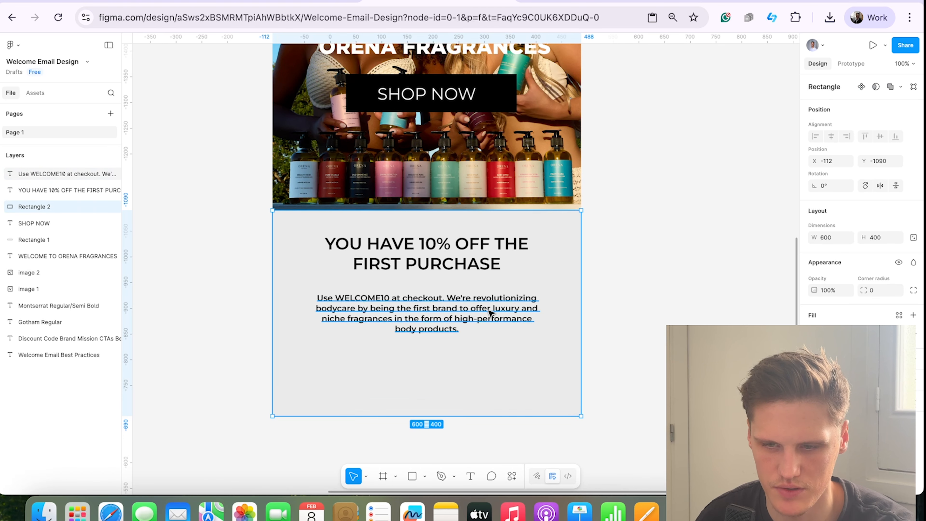
pyautogui.click(490, 314)
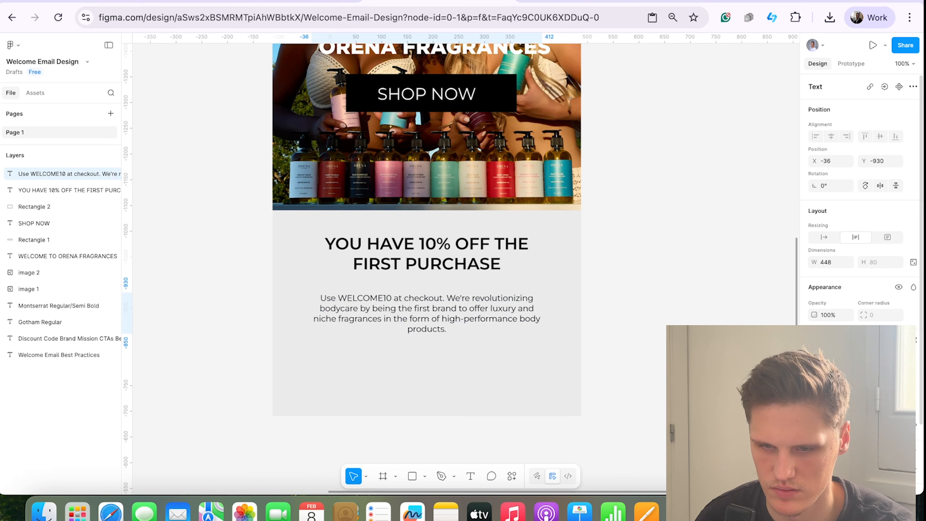
pyautogui.moveTo(541, 318)
pyautogui.mouseDown()
pyautogui.moveTo(508, 317)
pyautogui.moveTo(531, 317)
pyautogui.mouseUp()
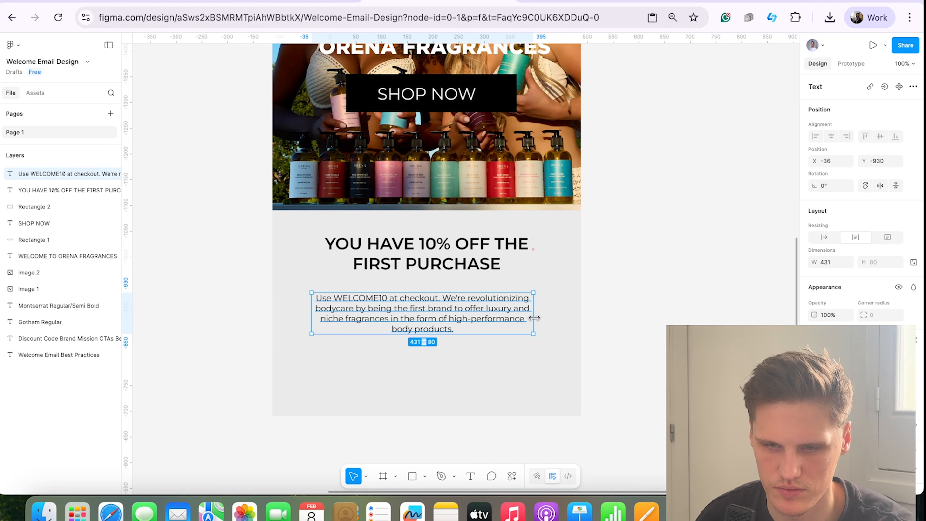
pyautogui.doubleClick(462, 302)
pyautogui.click(439, 299)
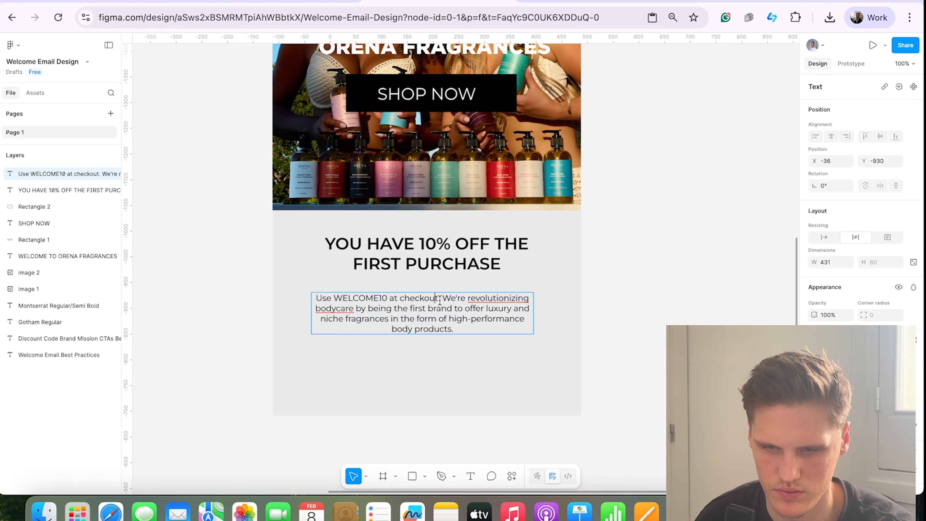
pyautogui.press('Escape')
pyautogui.moveTo(452, 319); pyautogui.dragTo(449, 314)
pyautogui.click(618, 304)
# Step: Make the discount code WELCOME10 bold within the paragraph
pyautogui.doubleClick(379, 311)
pyautogui.doubleClick(377, 299)
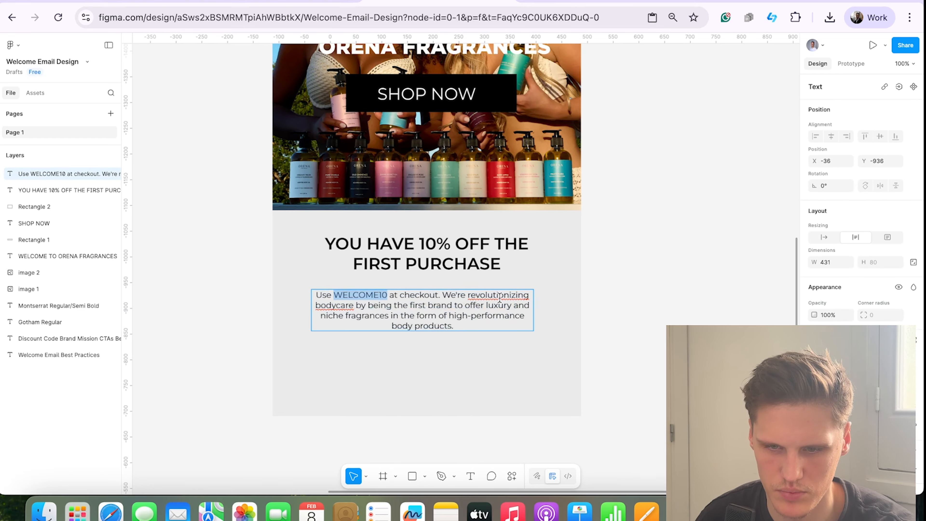
pyautogui.press('super+b')
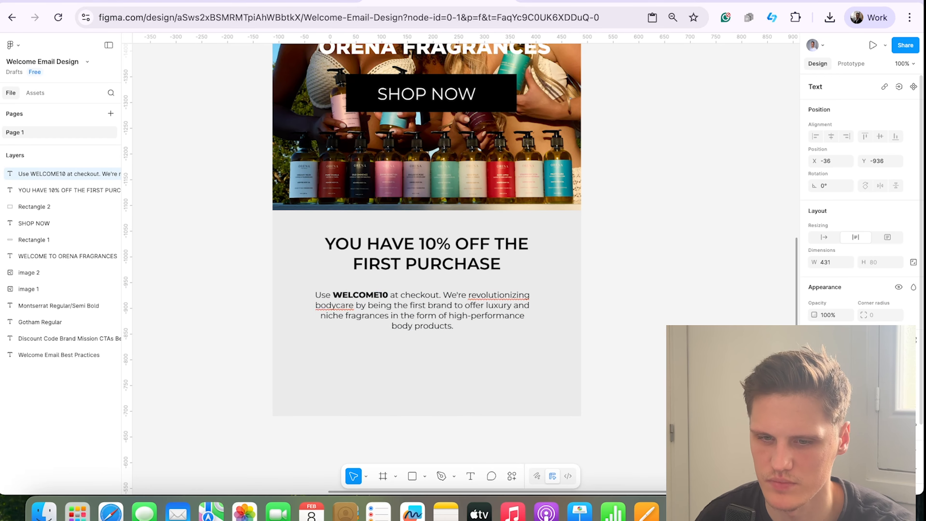
pyautogui.press('Escape')
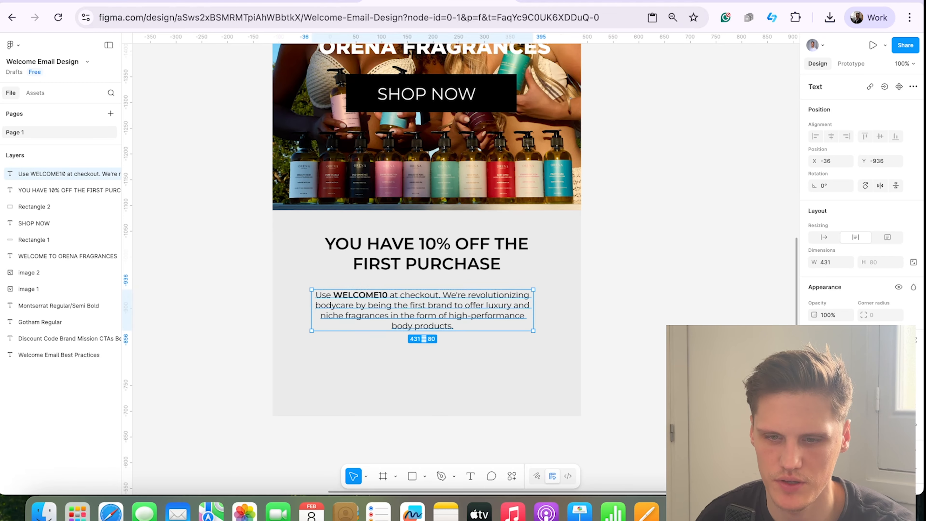
pyautogui.press('Escape')
# Step: Duplicate the hero's SHOP NOW label and black rectangle together, placing the copy below the paragraph in the light grey section
pyautogui.scroll(3, 427, 219)
pyautogui.scroll(2, 479, 280)
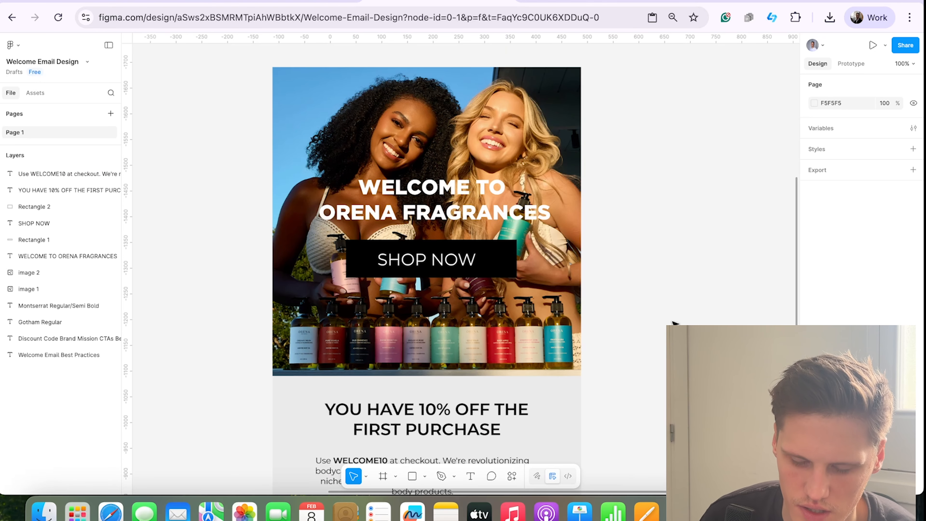
pyautogui.click(495, 276)
pyautogui.keyDown('shift'); pyautogui.click(476, 272); pyautogui.keyUp('shift')
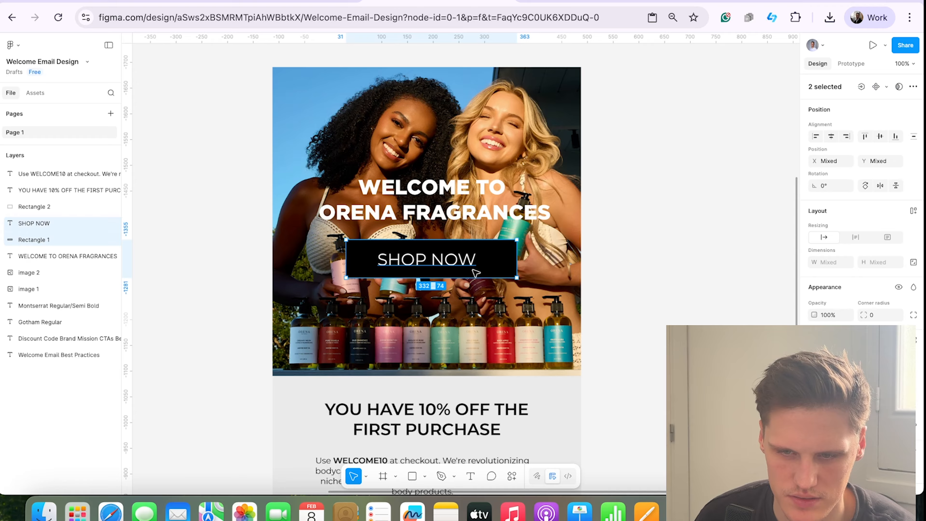
pyautogui.moveTo(492, 272); pyautogui.dragTo(502, 319)
pyautogui.moveTo(504, 358); pyautogui.dragTo(485, 398)
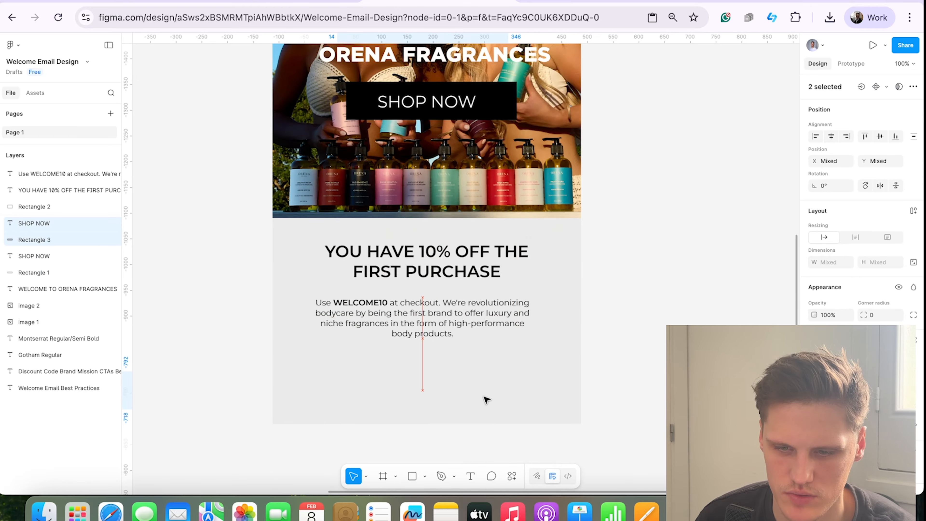
# Step: Bring the duplicated SHOP NOW button to the front, above the light grey section
pyautogui.rightClick(476, 394)
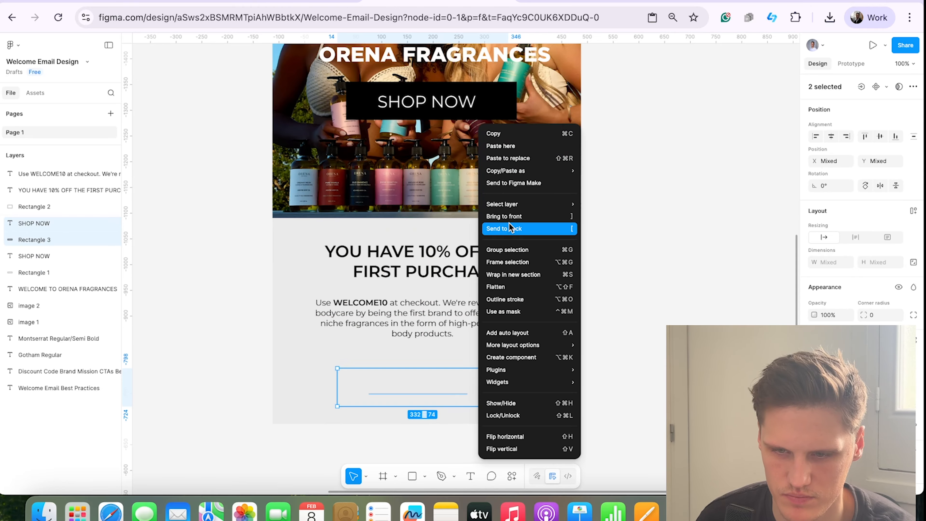
pyautogui.click(508, 217)
pyautogui.press('Escape')
# Step: Move the duplicated SHOP NOW button up to 31 below the paragraph and centre its label within the black rectangle
pyautogui.click(484, 392)
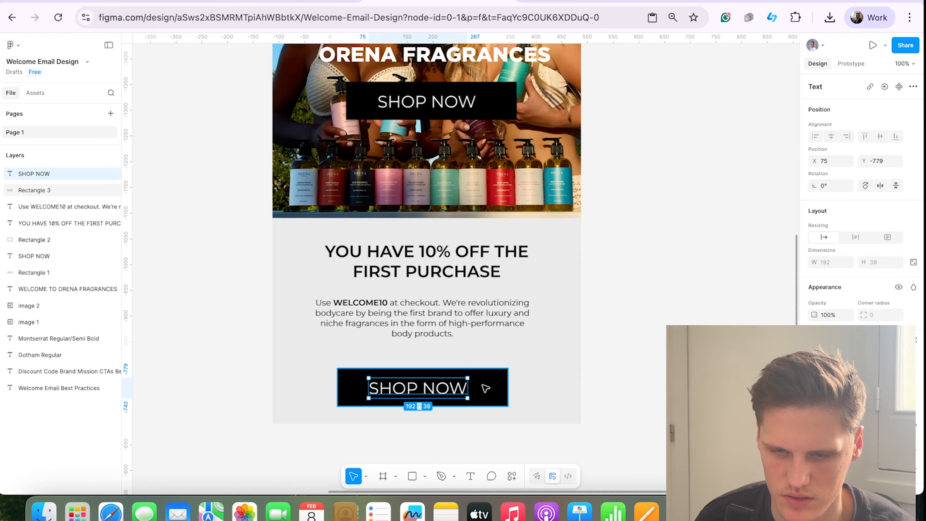
pyautogui.keyDown('shift'); pyautogui.click(485, 391); pyautogui.keyUp('shift')
pyautogui.moveTo(498, 396); pyautogui.dragTo(496, 382)
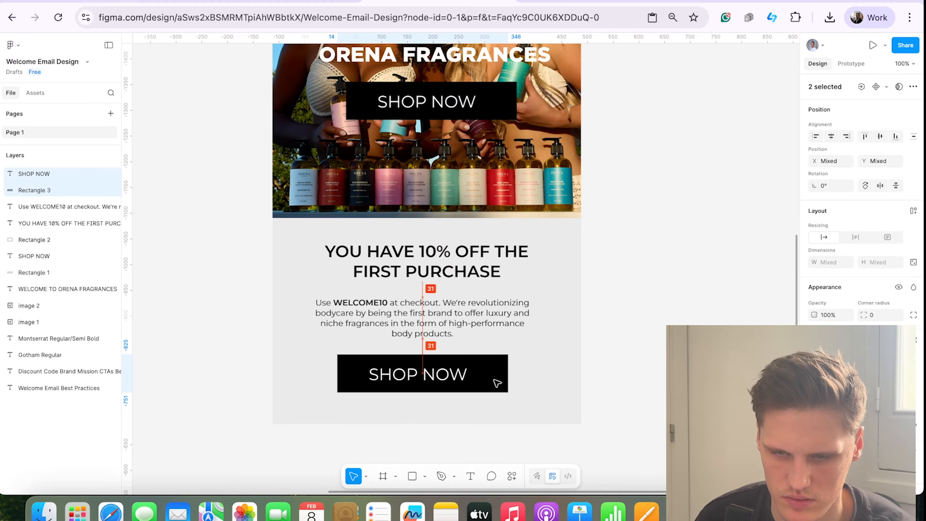
pyautogui.click(569, 372)
pyautogui.click(428, 375)
pyautogui.click(640, 360)
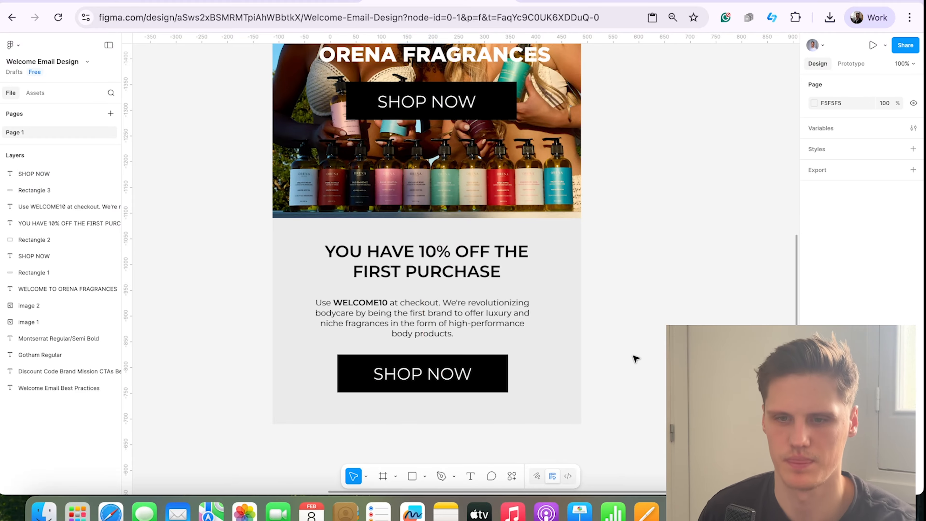
# Step: Centre the hero's SHOP NOW label in its black rectangle and shift the lower SHOP NOW button rightward to line up with the hero's button
pyautogui.moveTo(444, 106); pyautogui.dragTo(449, 107)
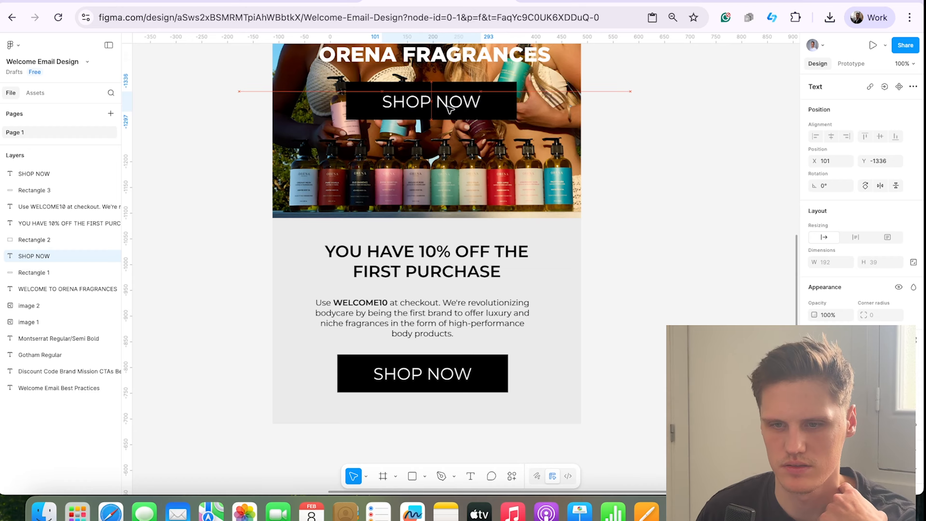
pyautogui.click(644, 174)
pyautogui.scroll(1, 616, 229)
pyautogui.click(417, 395)
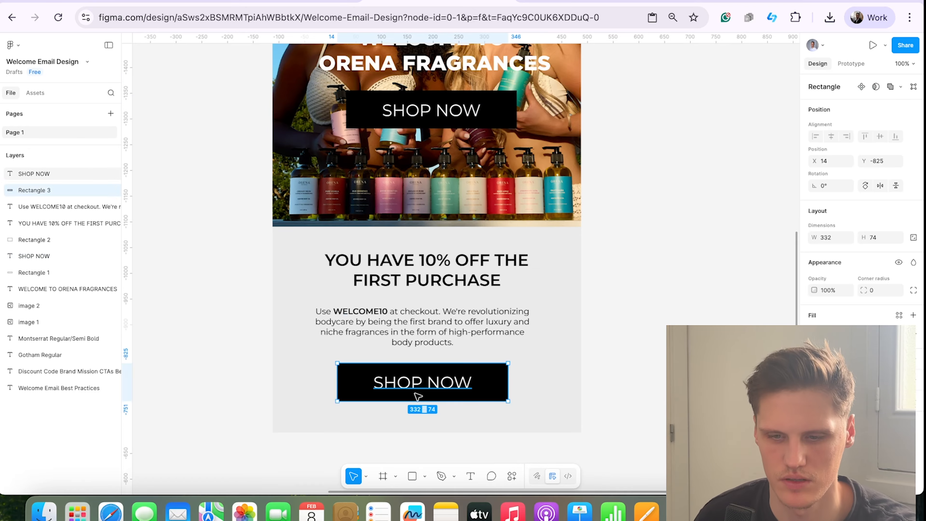
pyautogui.keyDown('shift'); pyautogui.click(496, 387); pyautogui.keyUp('shift')
pyautogui.moveTo(505, 385); pyautogui.dragTo(513, 386)
pyautogui.press('Escape')
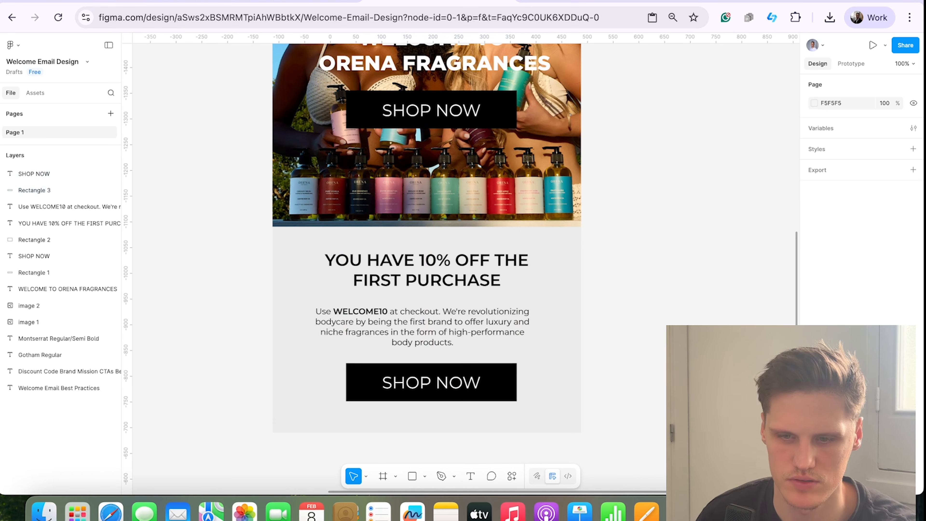
# Step: Review the email from the hero image through the discount section to the lower SHOP NOW button
pyautogui.scroll(-3, 653, 364)
pyautogui.scroll(10, 653, 363)
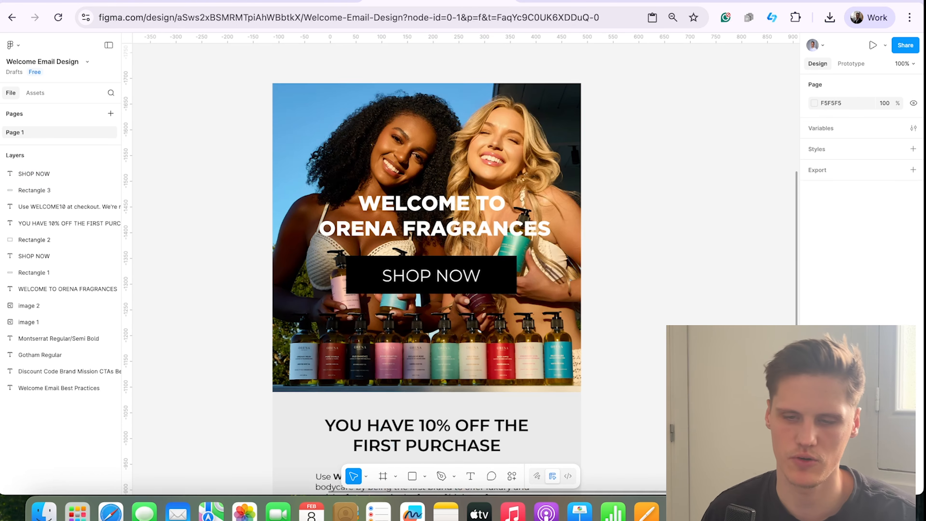
pyautogui.scroll(-2, 601, 386)
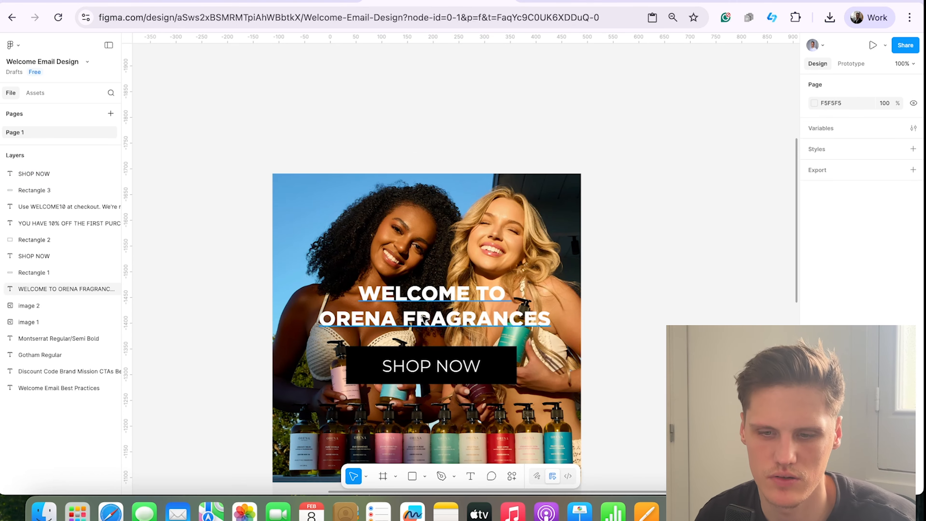
pyautogui.scroll(-7, 489, 289)
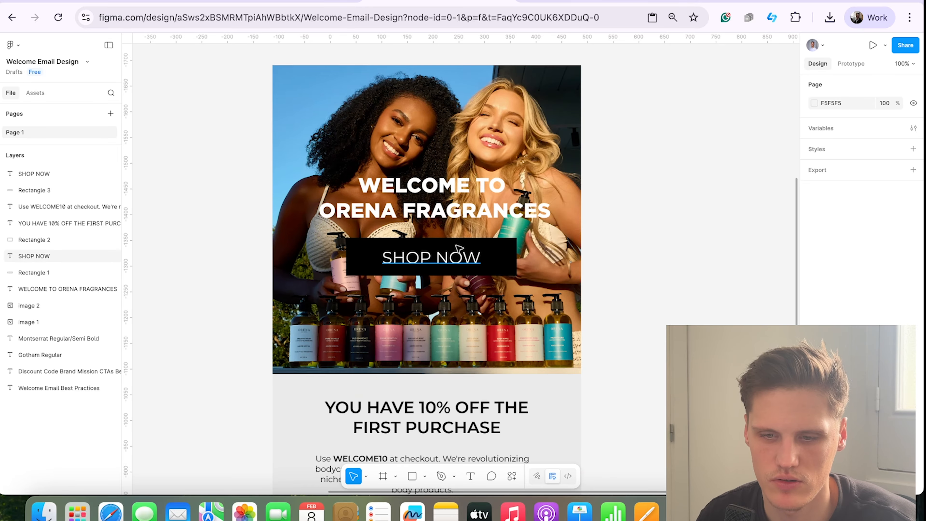
pyautogui.scroll(-5, 468, 269)
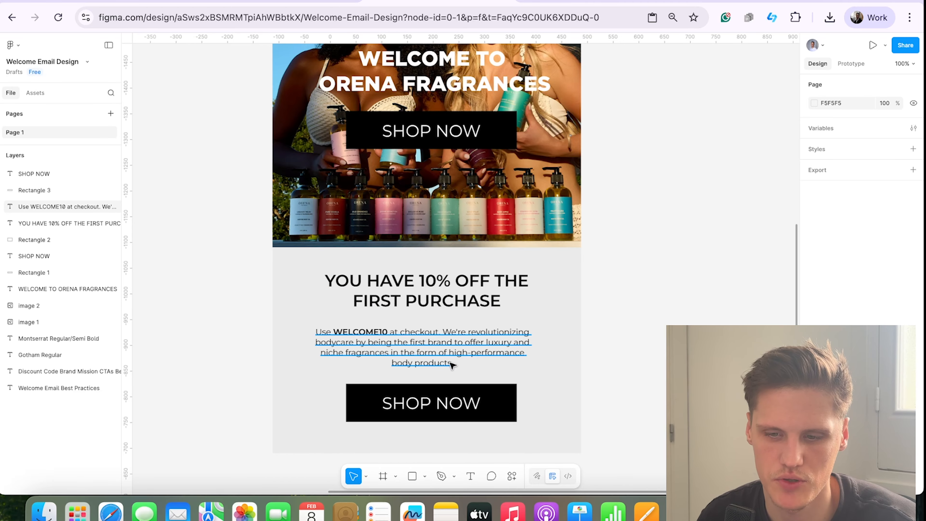
pyautogui.scroll(-2, 453, 365)
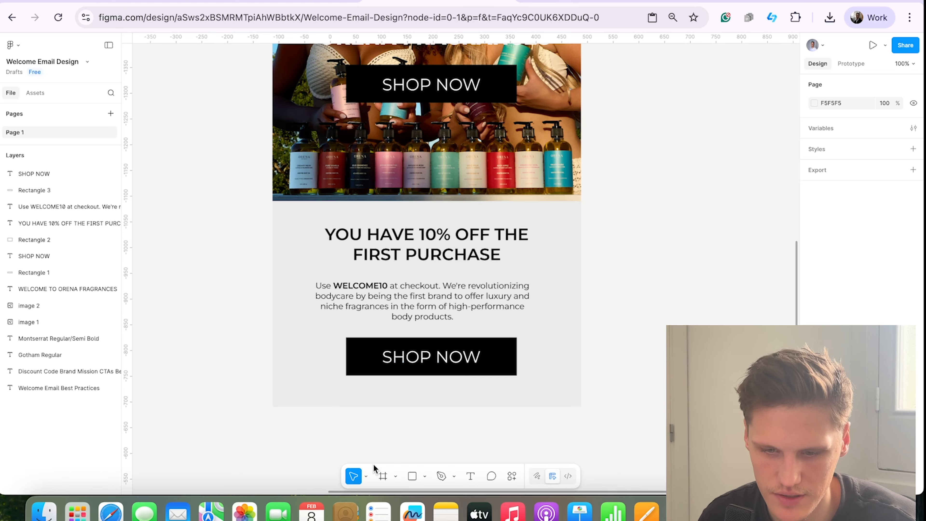
pyautogui.click(366, 476)
pyautogui.click(250, 343)
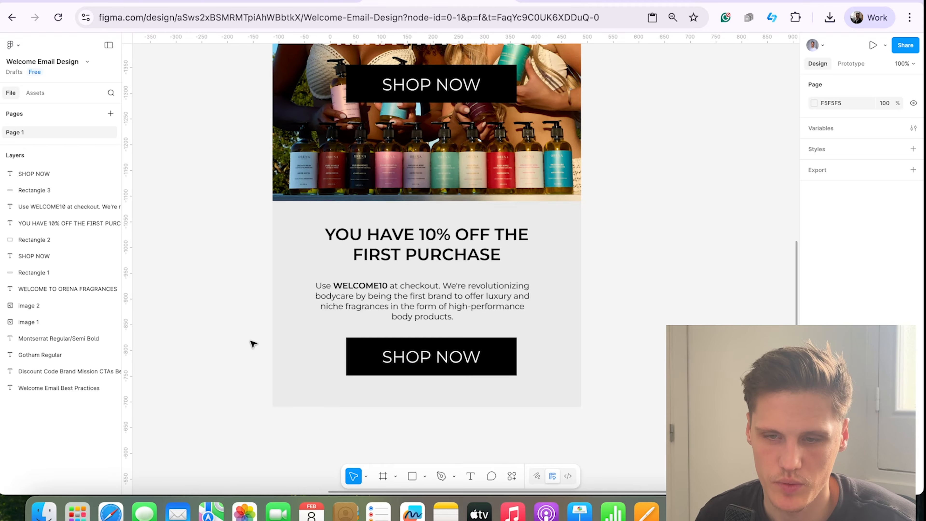
pyautogui.scroll(6, 304, 324)
pyautogui.scroll(-4, 609, 331)
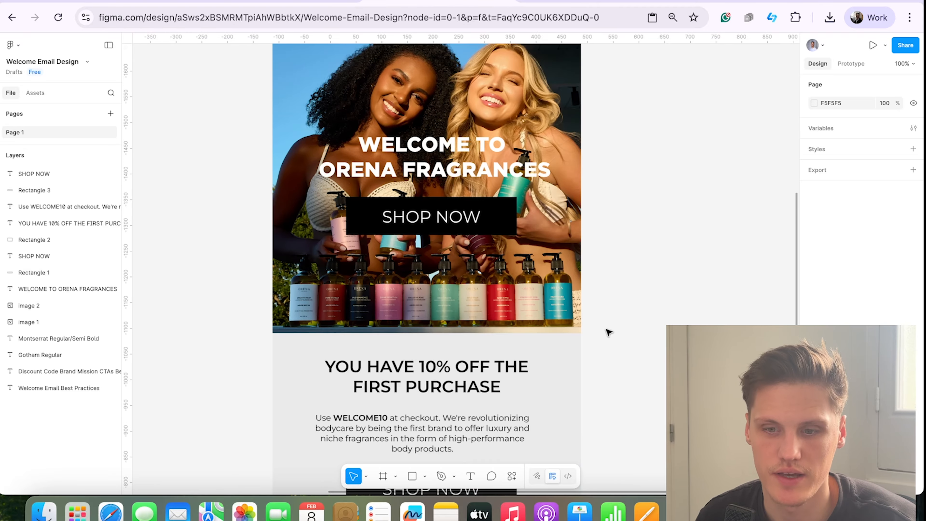
pyautogui.scroll(-4, 609, 331)
# Step: Switch to the Orena Fragrances website and find the product images under Best Selling Body Butters
pyautogui.click(571, 1)
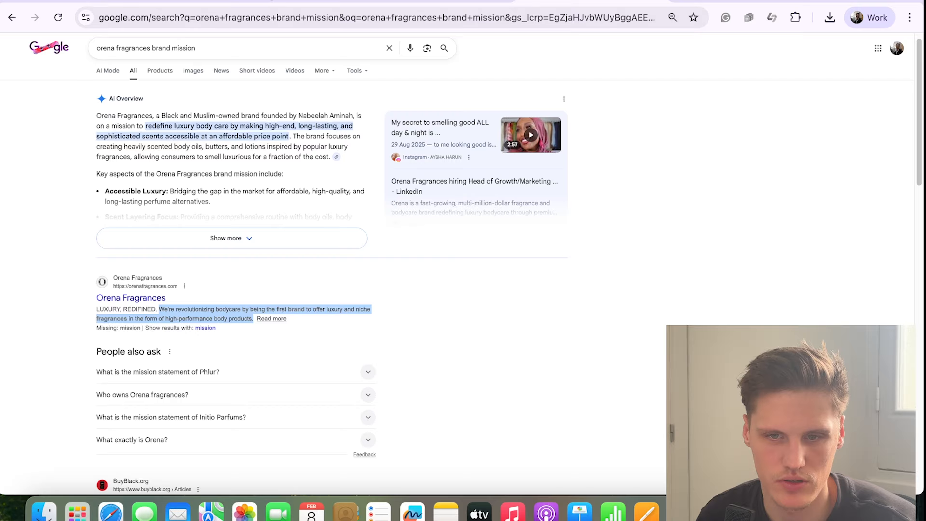
pyautogui.click(261, 1)
pyautogui.click(558, 1)
pyautogui.click(387, 1)
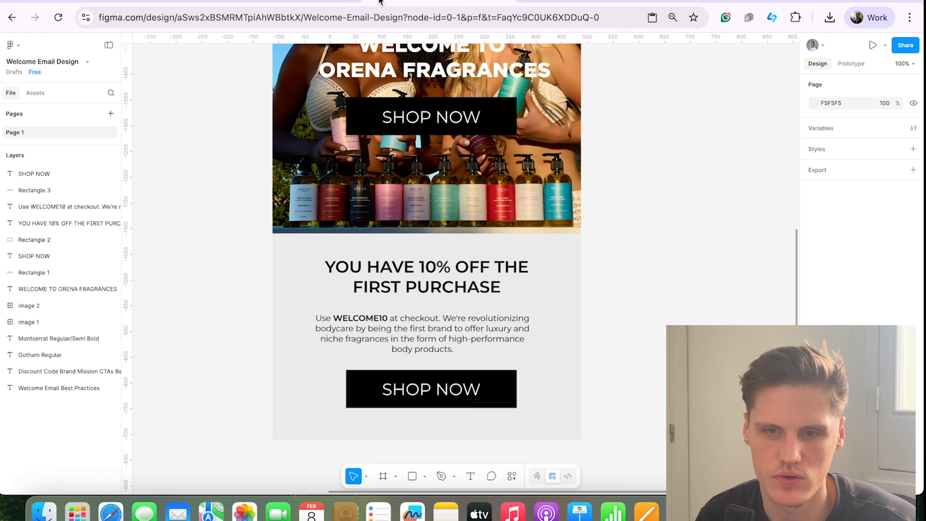
pyautogui.click(314, 2)
pyautogui.scroll(20, 366, 303)
pyautogui.scroll(20, 366, 302)
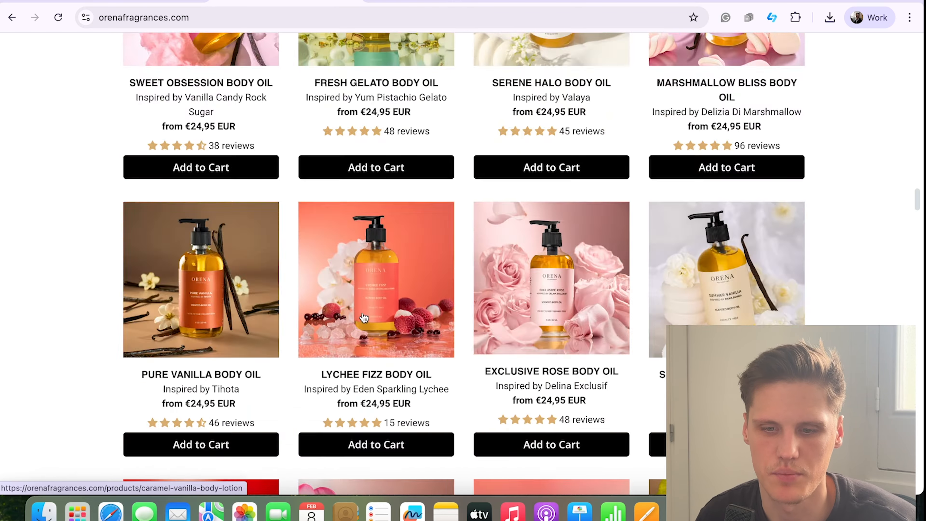
pyautogui.scroll(-15, 364, 321)
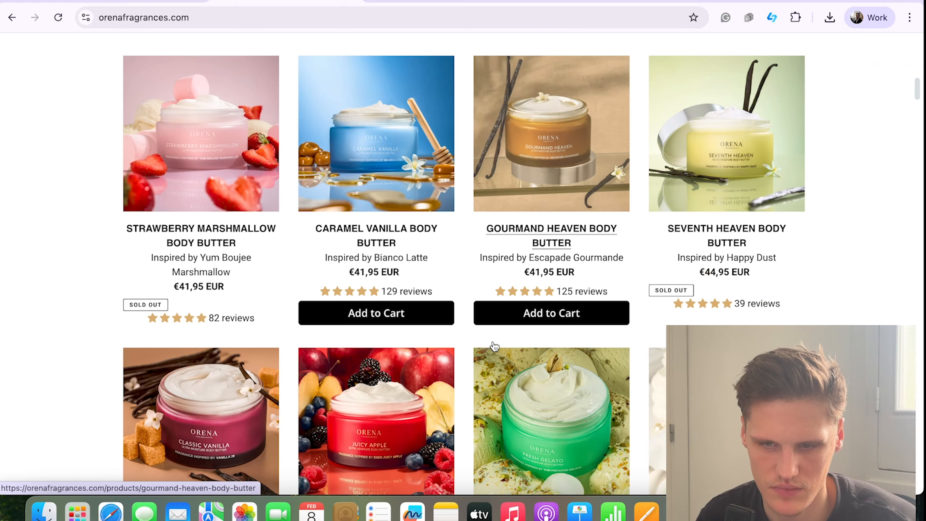
pyautogui.scroll(4, 491, 343)
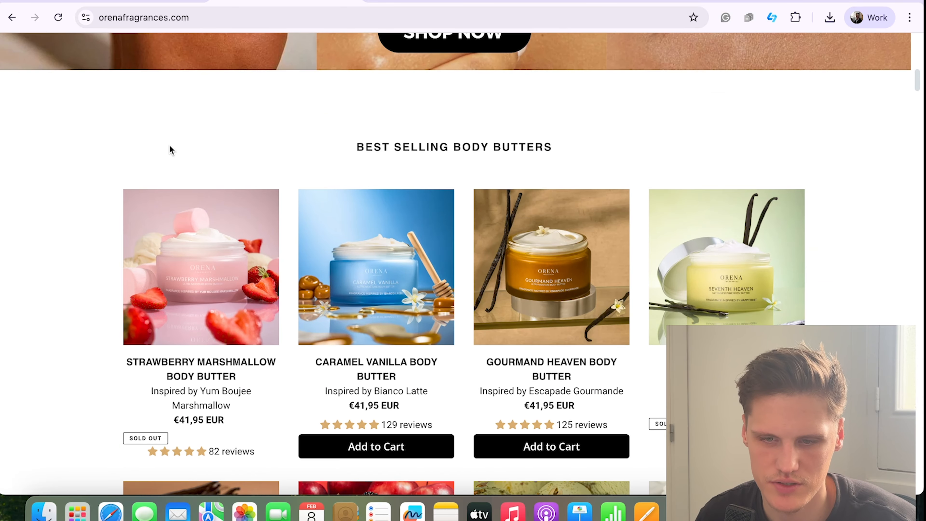
pyautogui.scroll(-3, 455, 241)
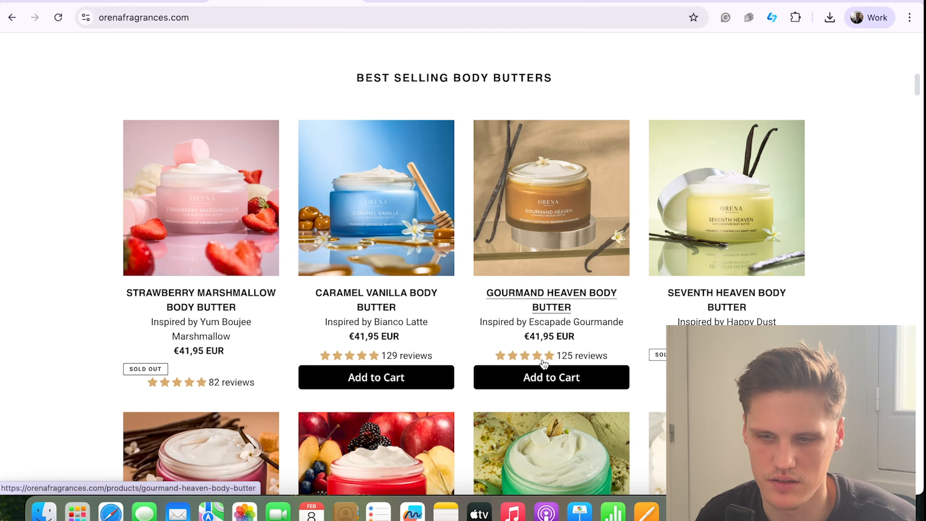
pyautogui.scroll(-1, 452, 354)
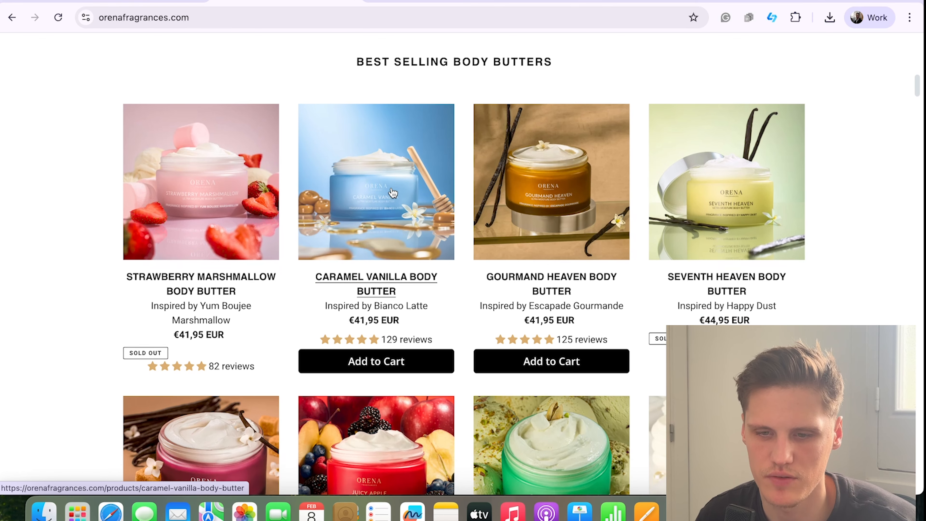
# Step: Try using the Caramel Vanilla Body Butter thumbnail from the best sellers grid in the Figma design
pyautogui.rightClick(392, 192)
pyautogui.click(433, 356)
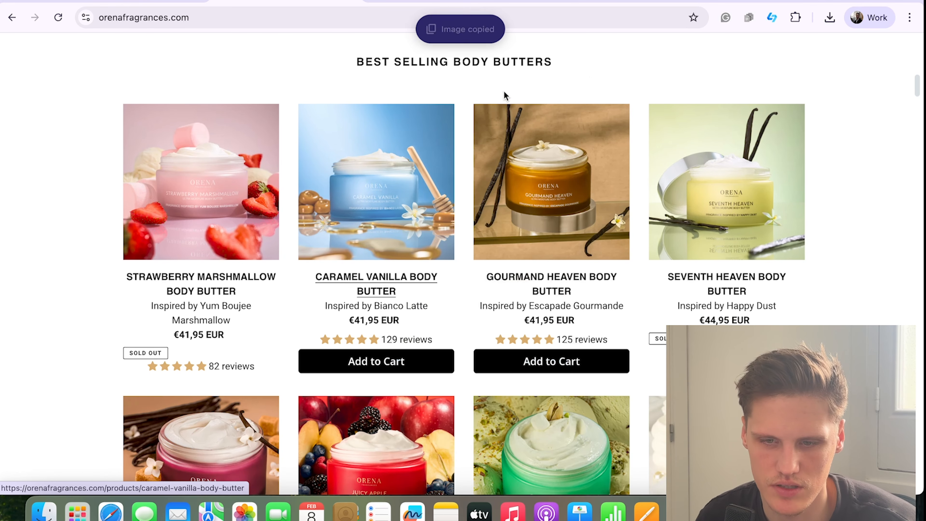
pyautogui.click(400, 4)
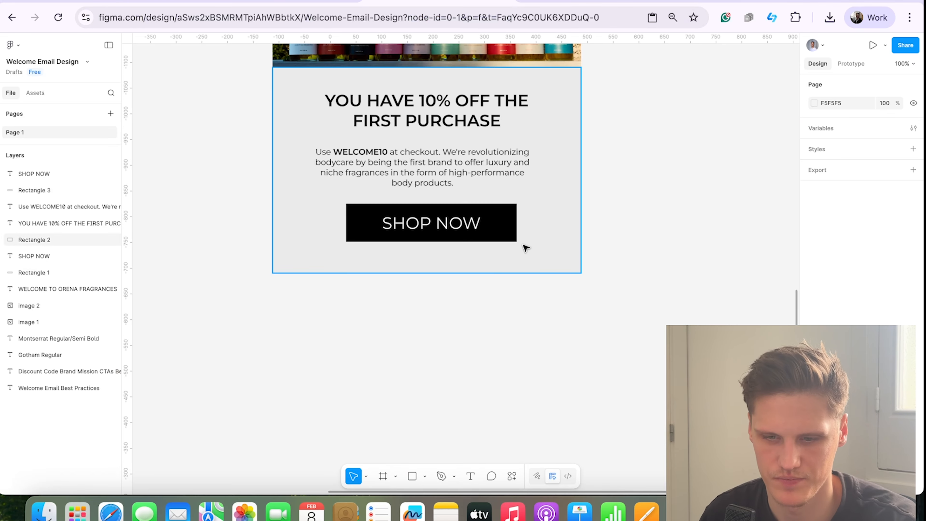
pyautogui.press('super+v')
pyautogui.press('BackSpace')
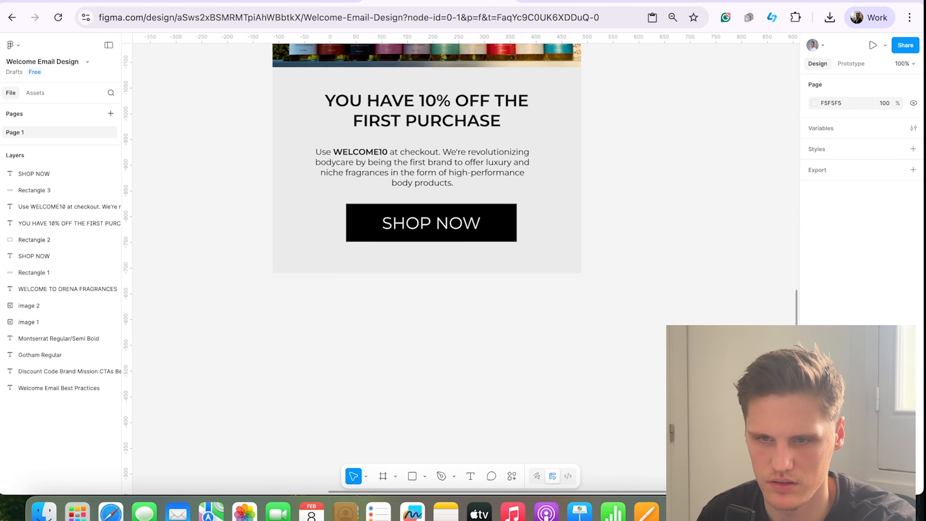
pyautogui.click(317, 2)
pyautogui.rightClick(378, 160)
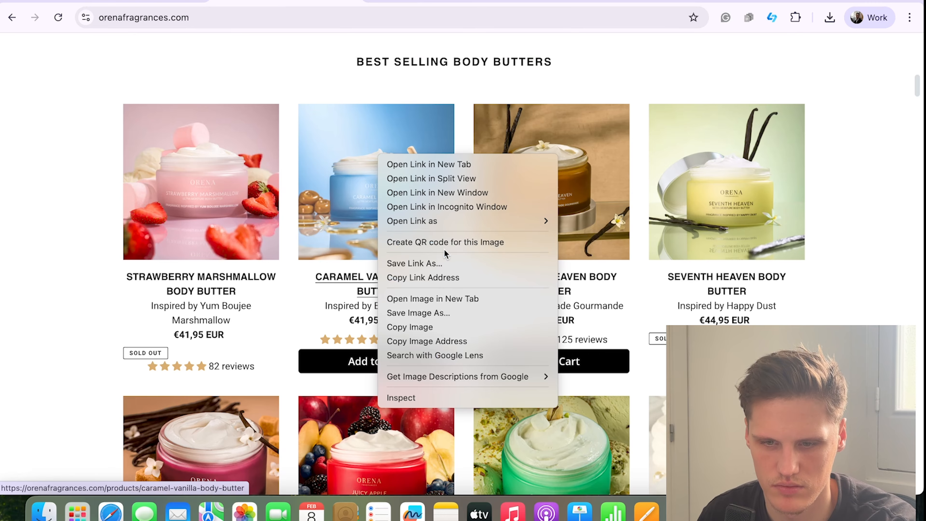
pyautogui.click(415, 328)
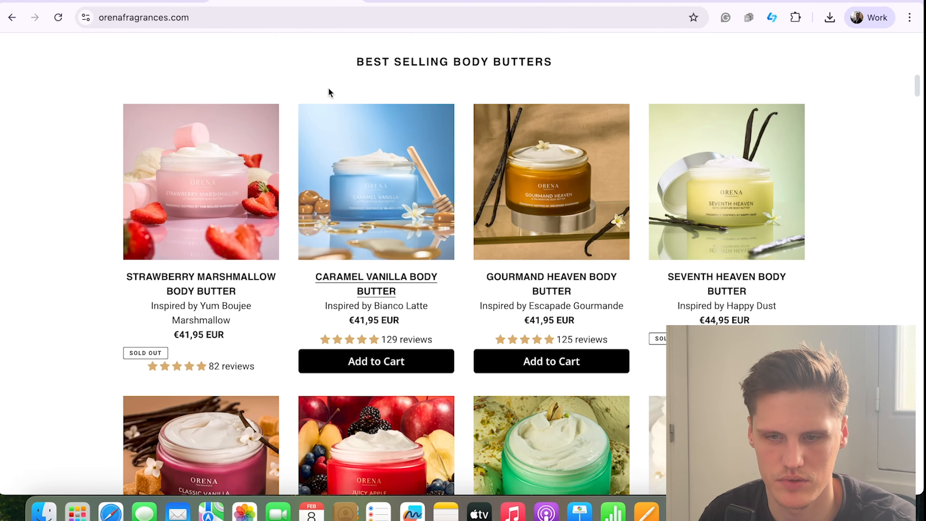
# Step: Copy the main image from the Caramel Vanilla Body Butter product page and paste it into the Figma design
pyautogui.click(387, 166)
pyautogui.scroll(-3, 431, 324)
pyautogui.rightClick(352, 287)
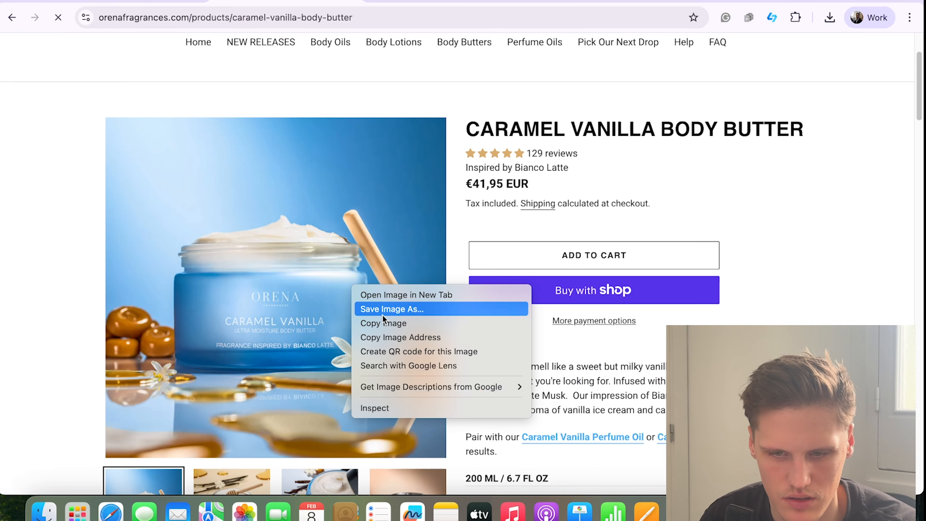
pyautogui.click(383, 323)
pyautogui.click(438, 2)
pyautogui.press('super+v')
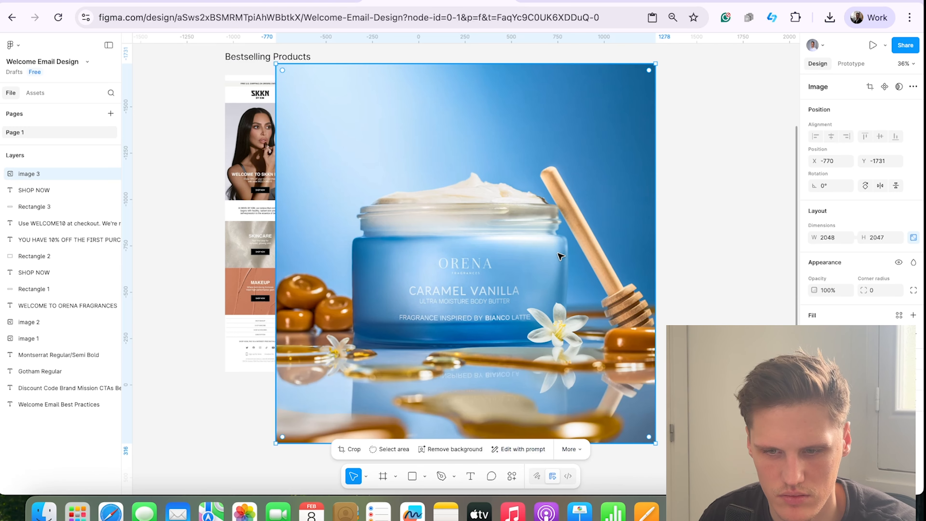
# Step: Resize the Caramel Vanilla image to 600 wide and place it flush beneath the light grey discount section, aligned with its edges
pyautogui.moveTo(685, 419); pyautogui.dragTo(744, 310)
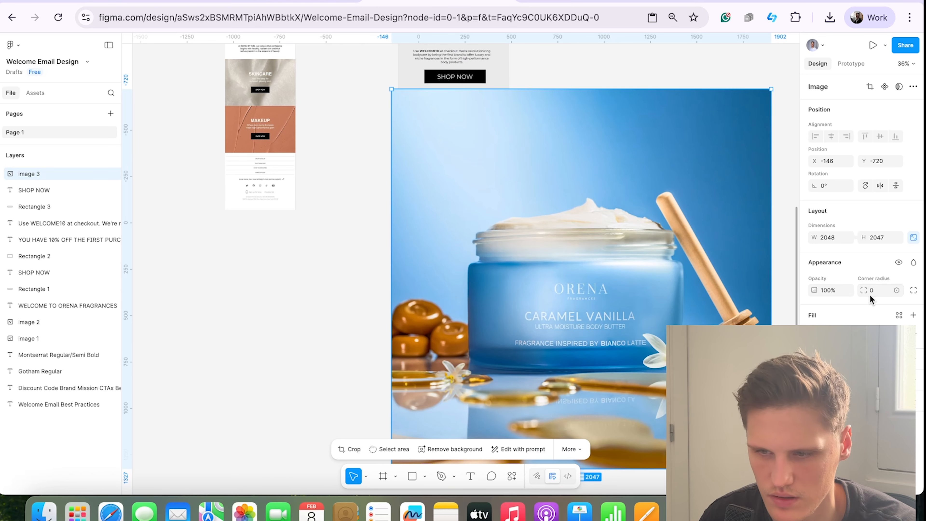
pyautogui.write('600')
pyautogui.press('Return')
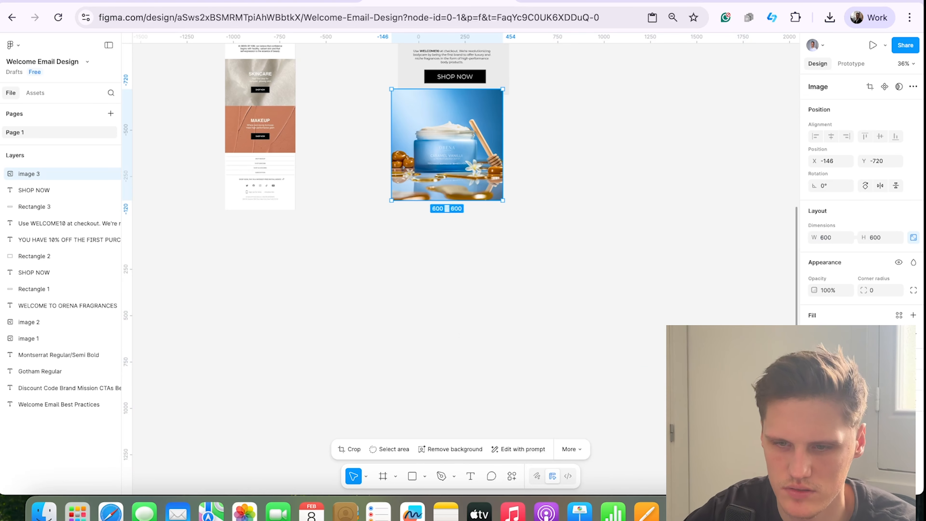
pyautogui.moveTo(435, 155); pyautogui.dragTo(470, 158)
pyautogui.click(541, 177)
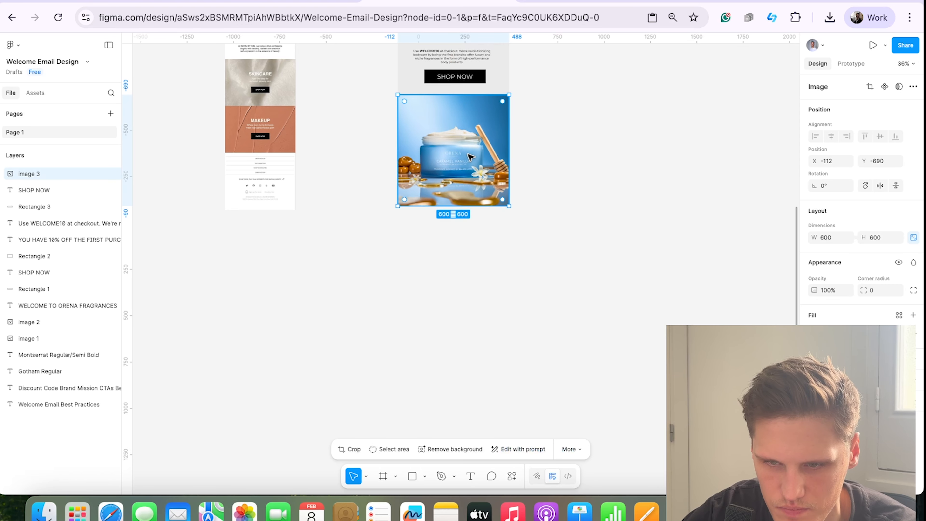
pyautogui.click(554, 161)
# Step: Review the email layout beside the SKKN reference at 50% zoom and return the canvas to 100% around the Caramel Vanilla image
pyautogui.scroll(5, 558, 163)
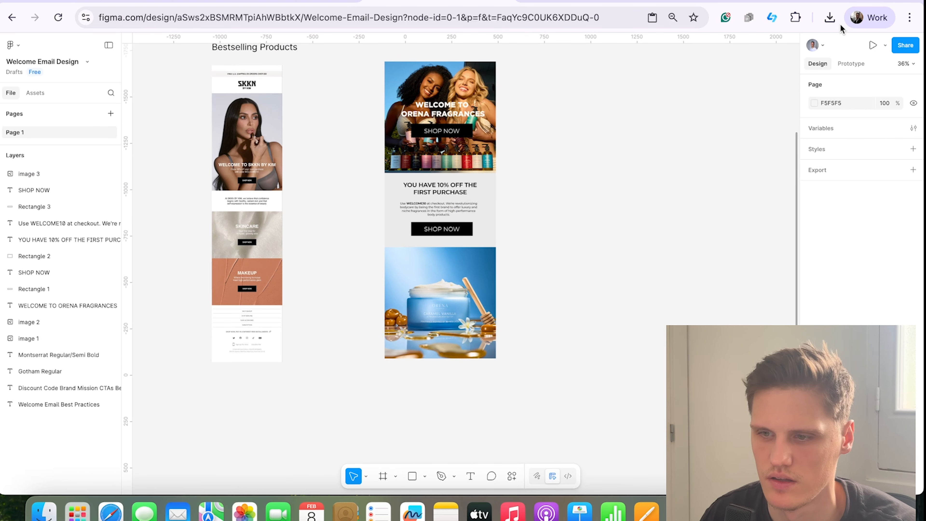
pyautogui.click(896, 64)
pyautogui.click(849, 144)
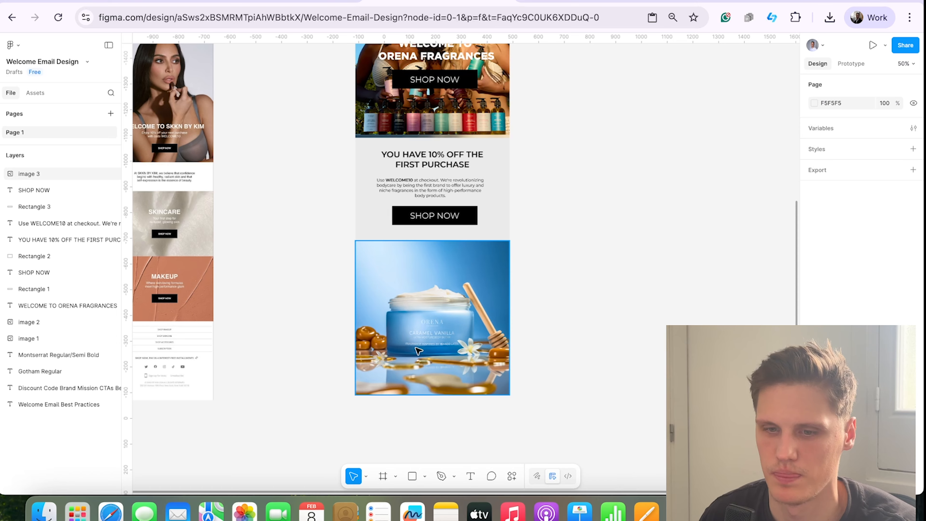
pyautogui.scroll(-5, 724, 163)
pyautogui.click(906, 65)
pyautogui.click(870, 109)
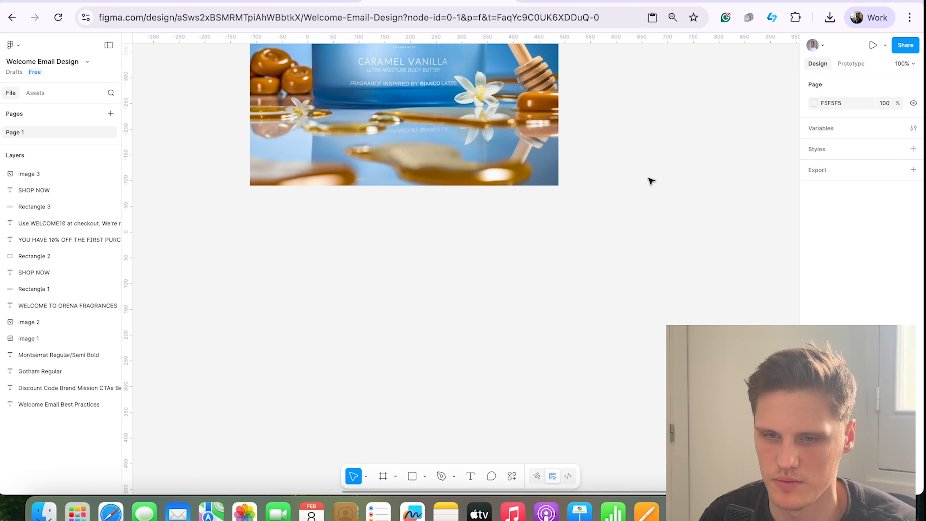
pyautogui.scroll(3, 647, 177)
# Step: Copy the main image from the Gourmand Heaven Body Butter product page and paste it into the Figma design
pyautogui.click(286, 2)
pyautogui.click(12, 14)
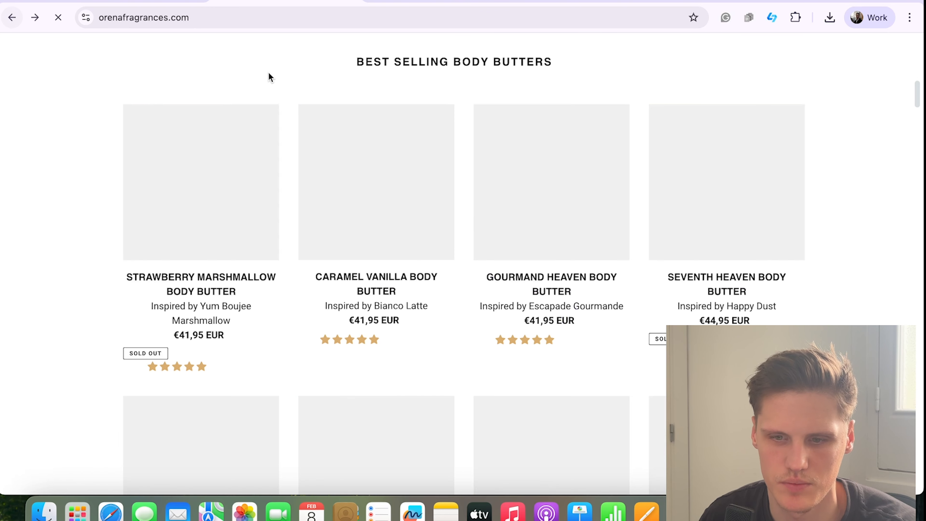
pyautogui.click(519, 206)
pyautogui.rightClick(325, 345)
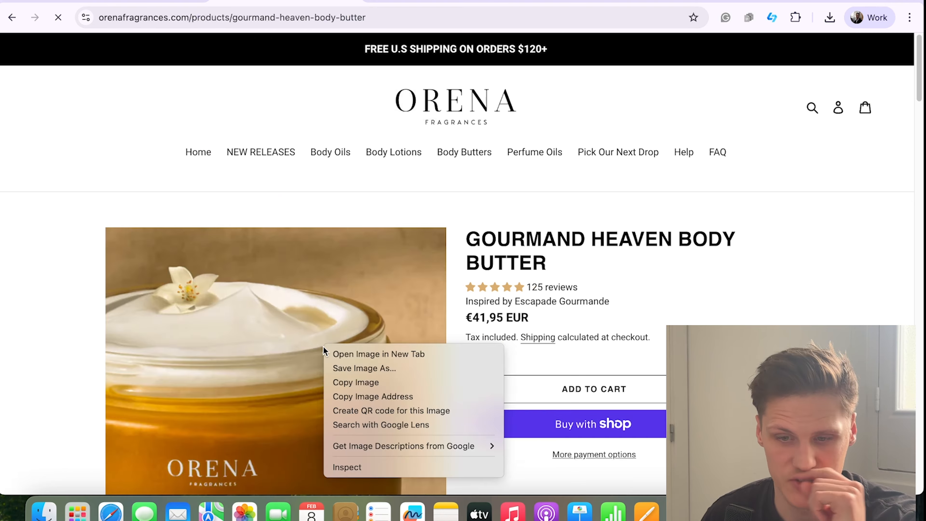
pyautogui.click(350, 382)
pyautogui.click(438, 1)
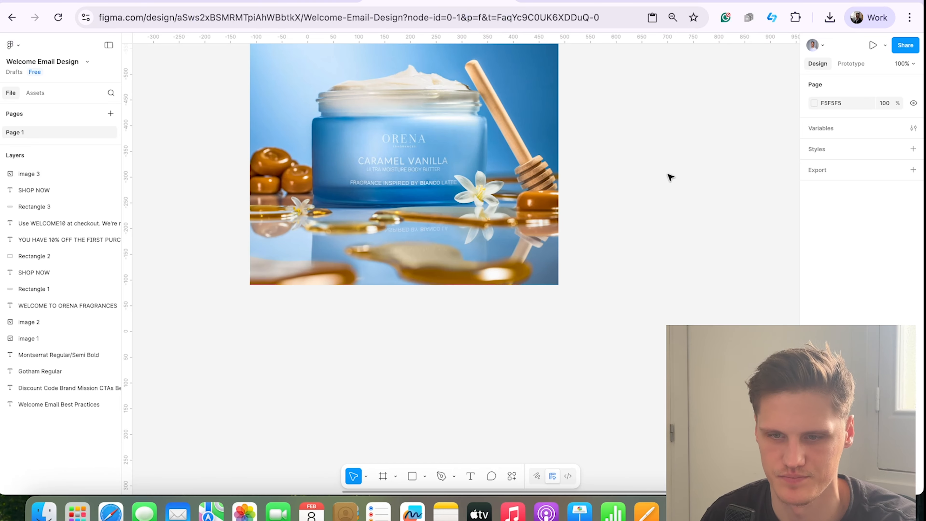
pyautogui.press('super+v')
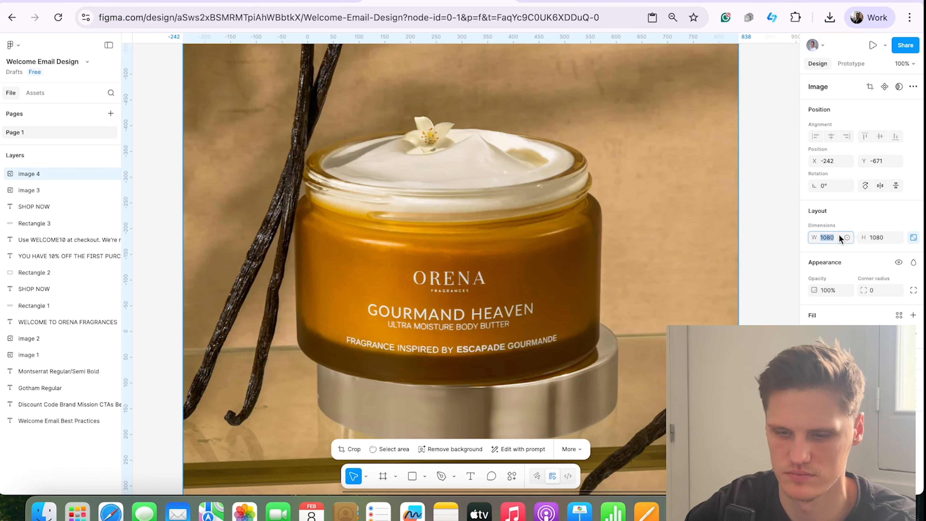
# Step: Resize the Gourmand Heaven image to 600 wide and place it flush beneath the Caramel Vanilla image, aligned with its edges
pyautogui.write('600')
pyautogui.press('Return')
pyautogui.moveTo(353, 171); pyautogui.dragTo(420, 414)
pyautogui.click(567, 378)
pyautogui.scroll(-2, 566, 378)
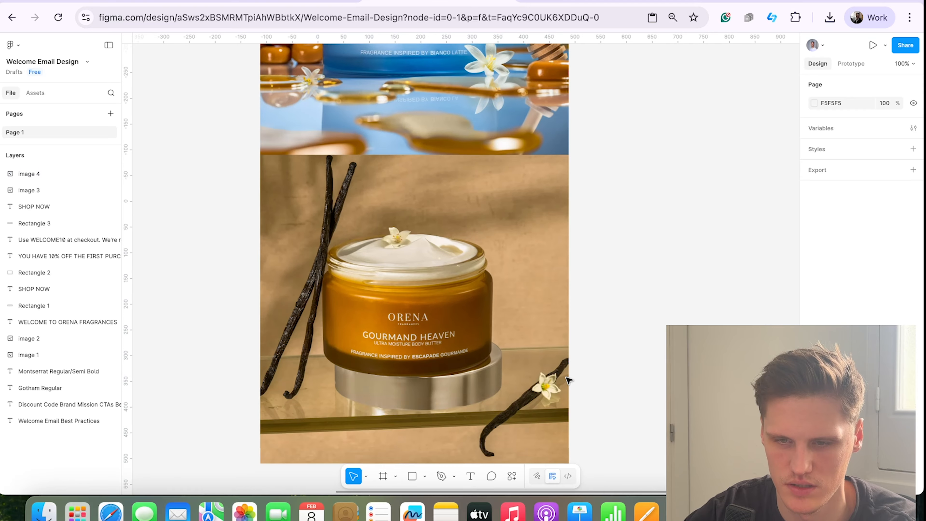
# Step: Copy the main image from the Strawberry Marshmallow Body Butter product page and paste it into the Figma design
pyautogui.scroll(9, 566, 378)
pyautogui.scroll(-5, 566, 377)
pyautogui.click(264, 1)
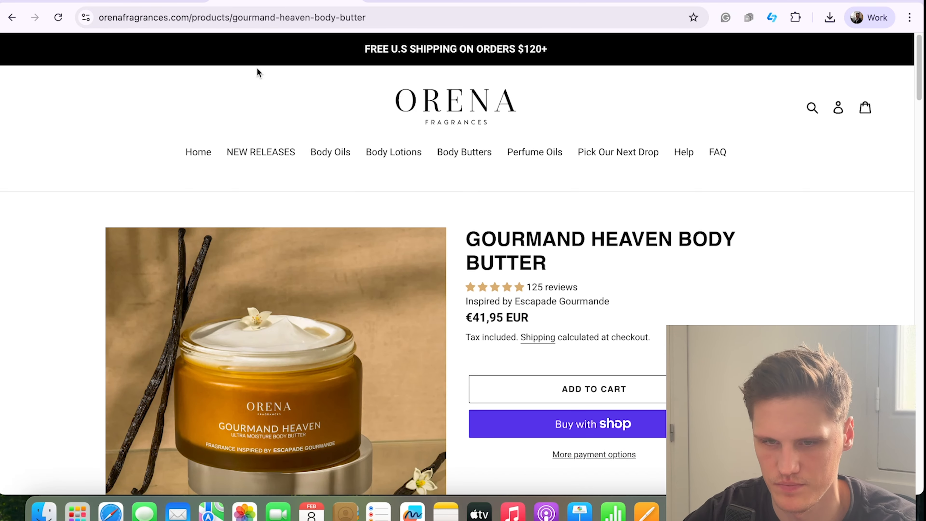
pyautogui.click(13, 16)
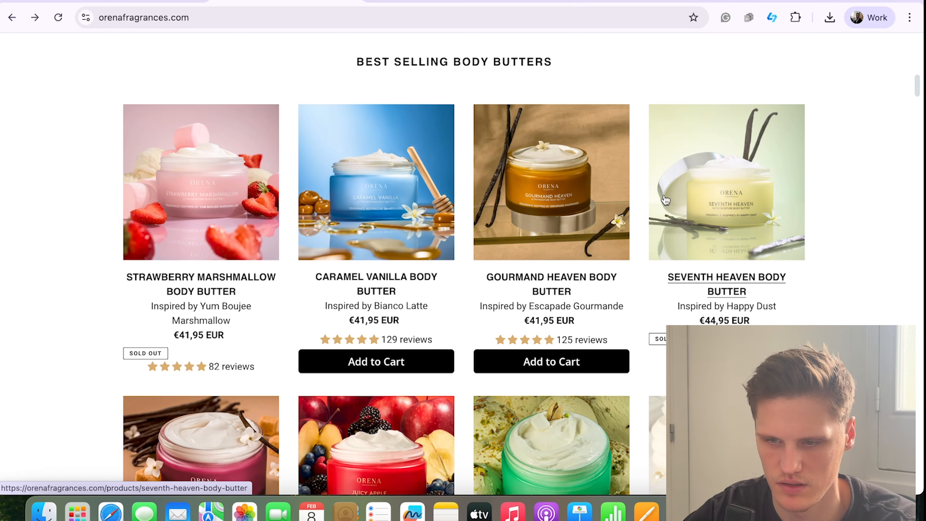
pyautogui.scroll(-2, 544, 363)
pyautogui.scroll(2, 544, 363)
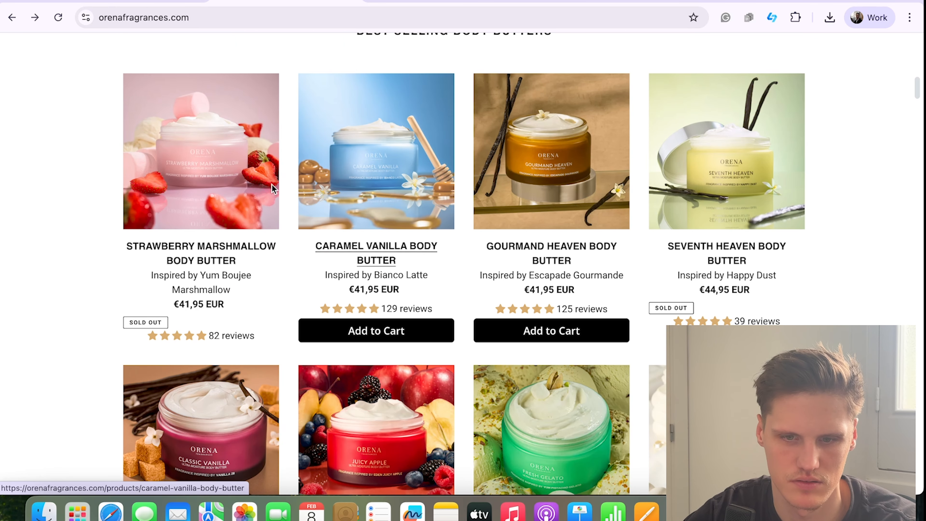
pyautogui.click(251, 178)
pyautogui.rightClick(322, 336)
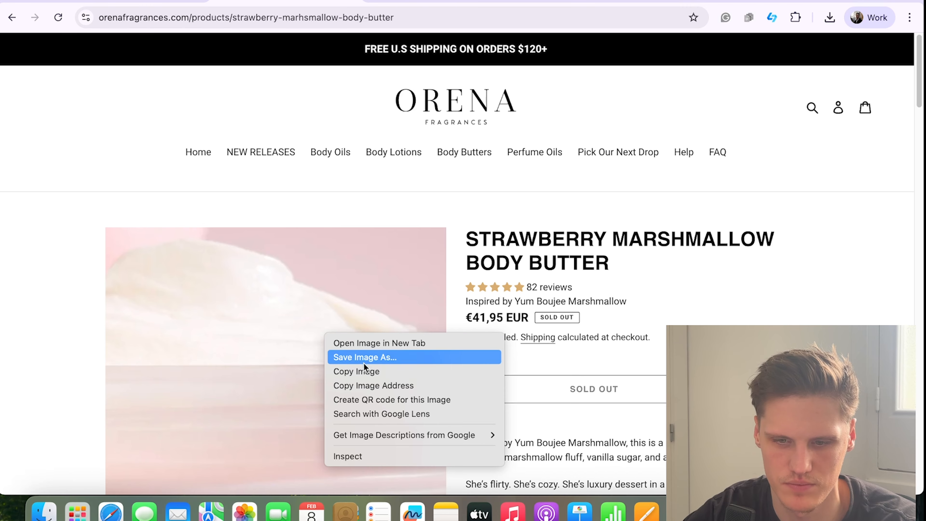
pyautogui.click(364, 371)
pyautogui.hotkey('ctrl', 'Tab')
pyautogui.scroll(-5, 700, 265)
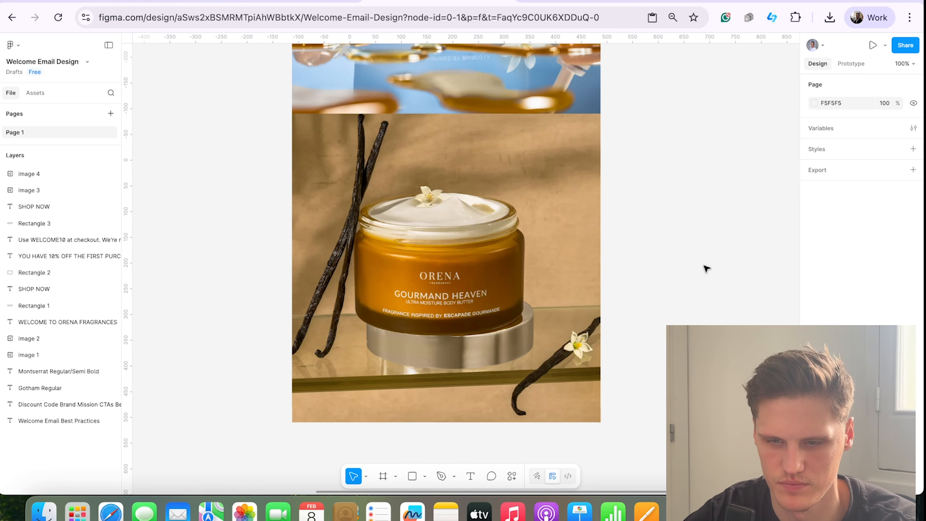
pyautogui.press('super+v')
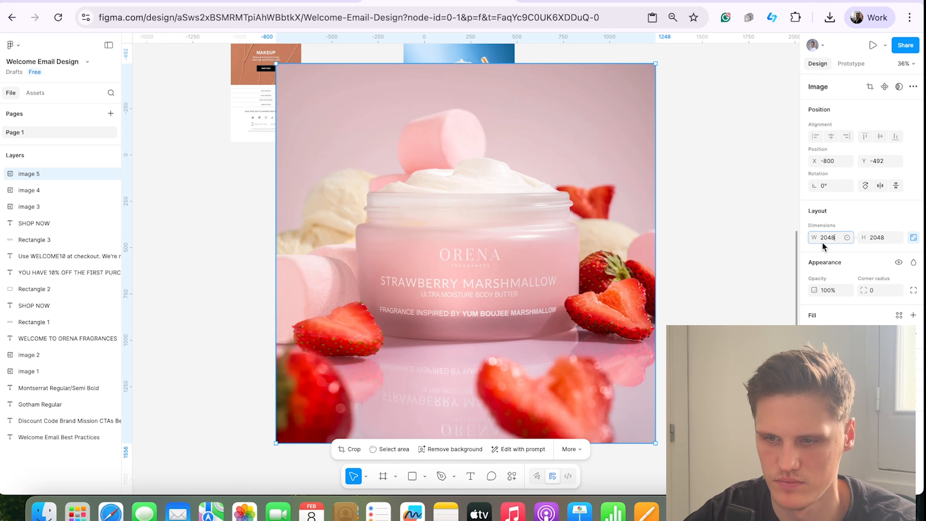
# Step: Resize the Strawberry Marshmallow image to 600 wide and place it flush beneath the Gourmand Heaven image, aligned with its edges
pyautogui.write('600')
pyautogui.press('Return')
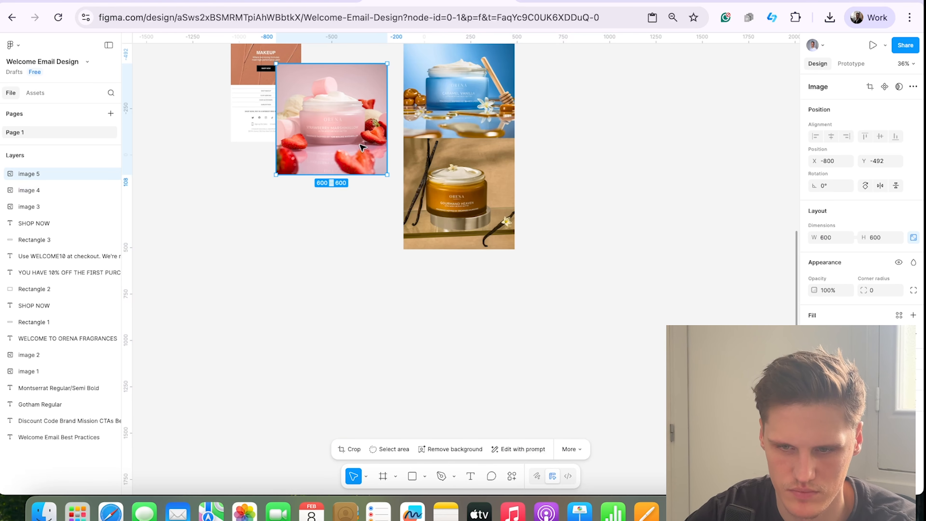
pyautogui.moveTo(330, 135); pyautogui.dragTo(457, 321)
pyautogui.click(592, 299)
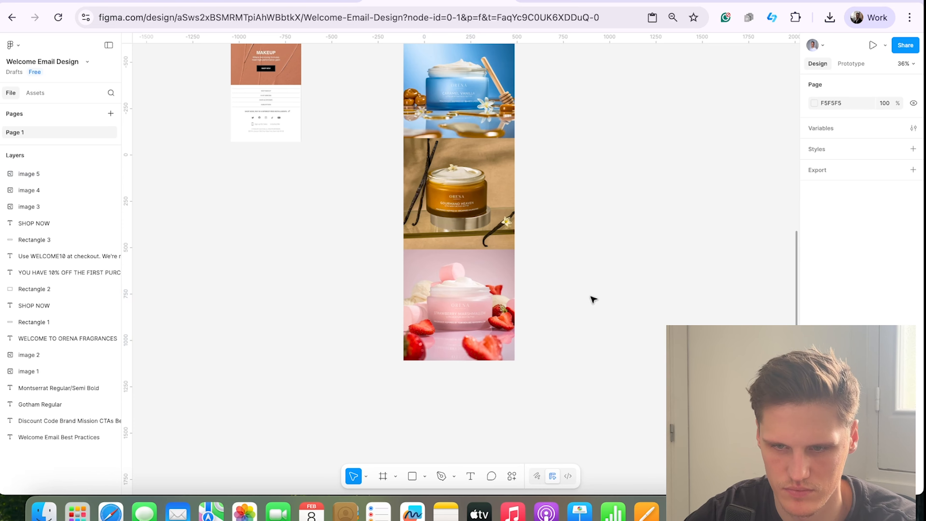
# Step: Review the email layout beside the SKKN reference and the store's best-selling body butters, returning the canvas to 50% zoom around the product images
pyautogui.scroll(6, 593, 300)
pyautogui.scroll(3, 593, 300)
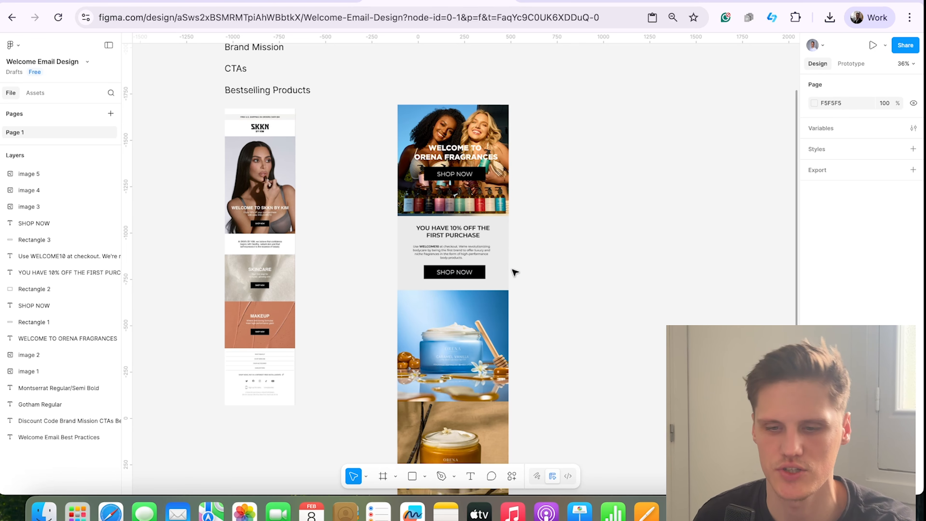
pyautogui.scroll(-2, 510, 341)
pyautogui.click(288, 1)
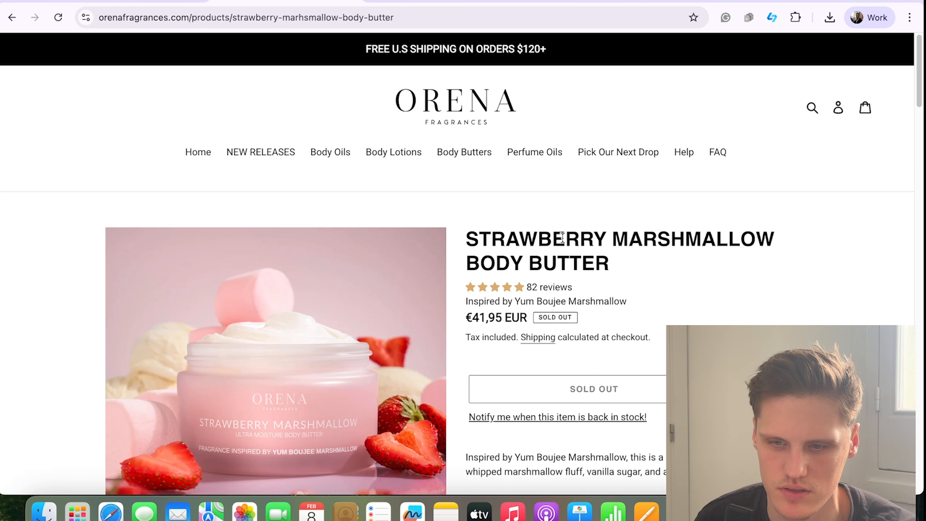
pyautogui.click(10, 17)
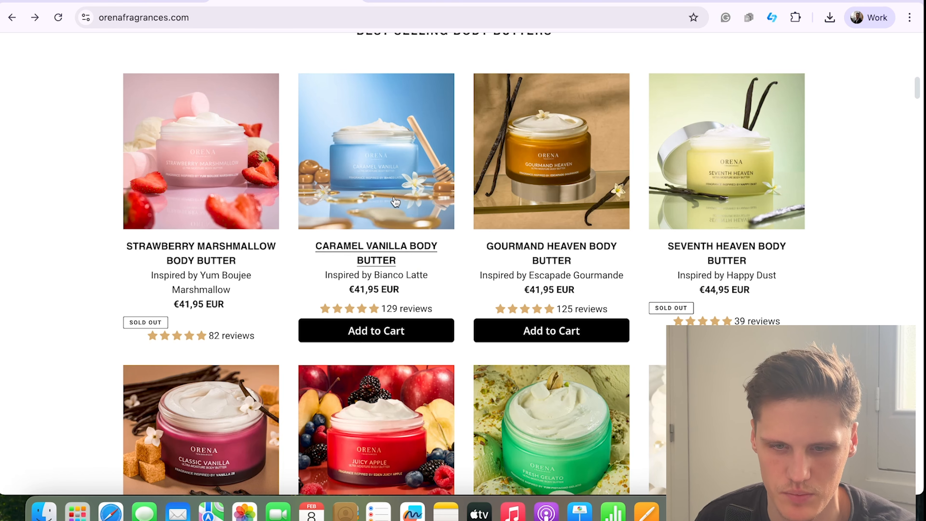
pyautogui.click(422, 3)
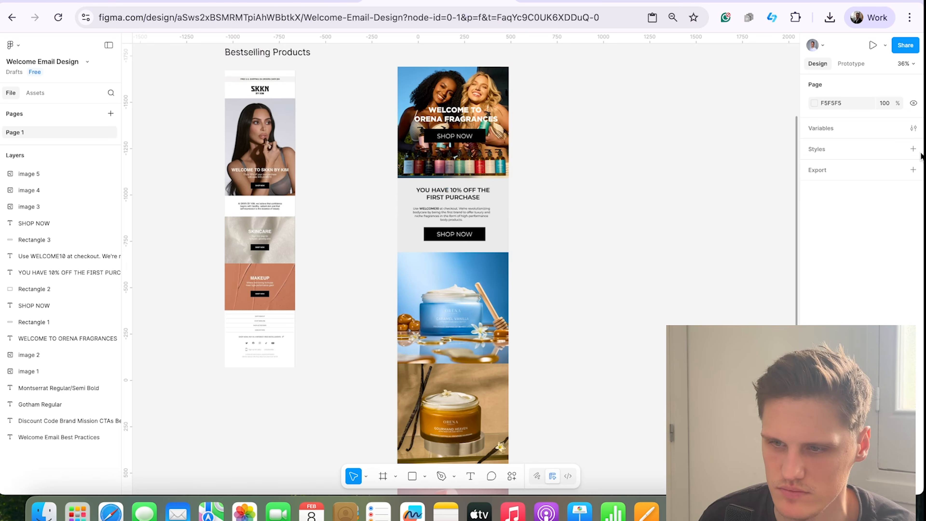
pyautogui.click(288, 1)
pyautogui.click(421, 2)
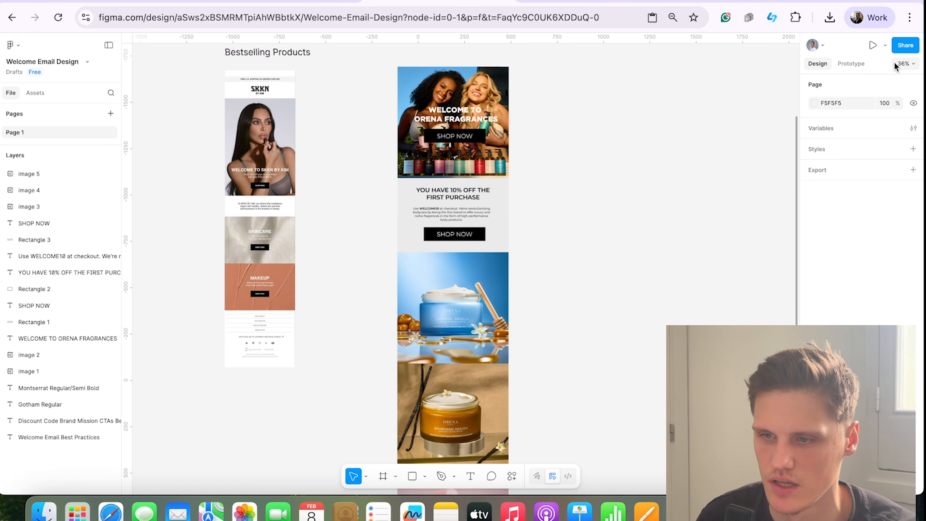
pyautogui.click(899, 65)
pyautogui.click(877, 118)
pyautogui.click(903, 63)
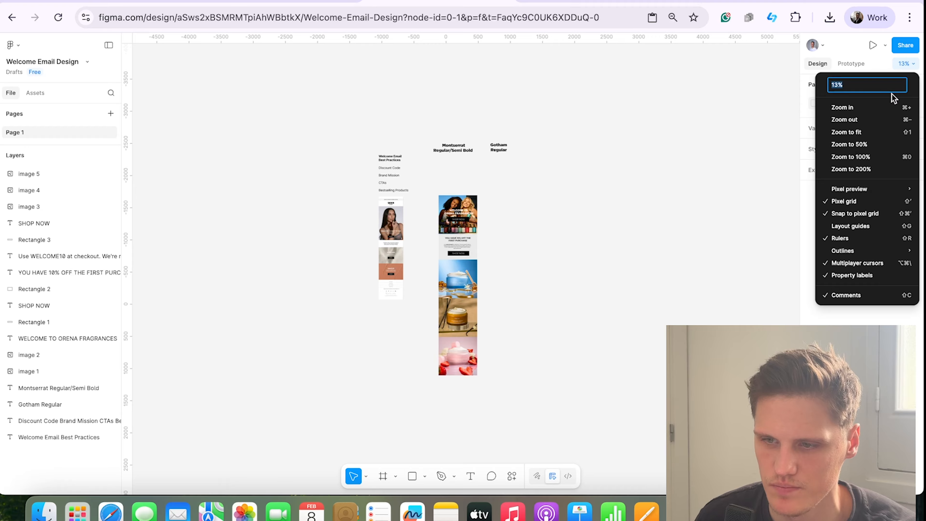
pyautogui.click(892, 105)
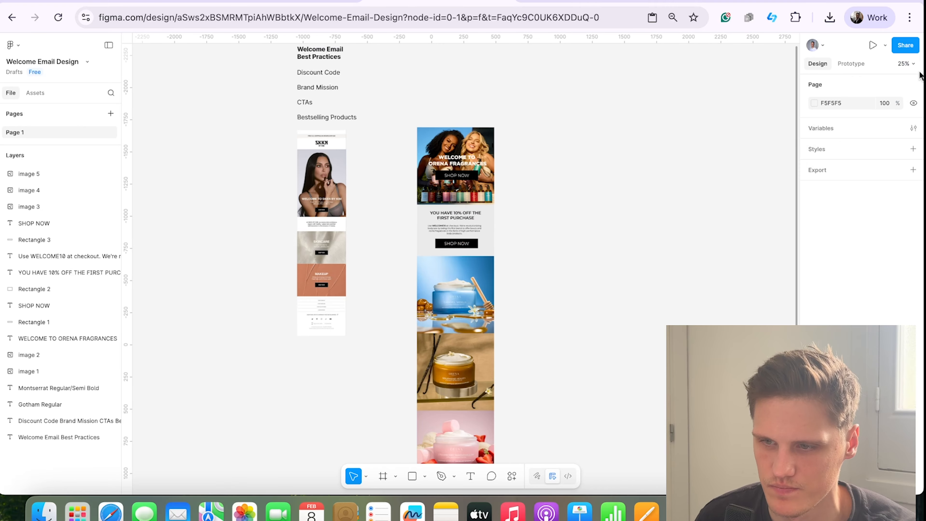
pyautogui.click(907, 64)
pyautogui.click(871, 104)
pyautogui.scroll(-5, 627, 292)
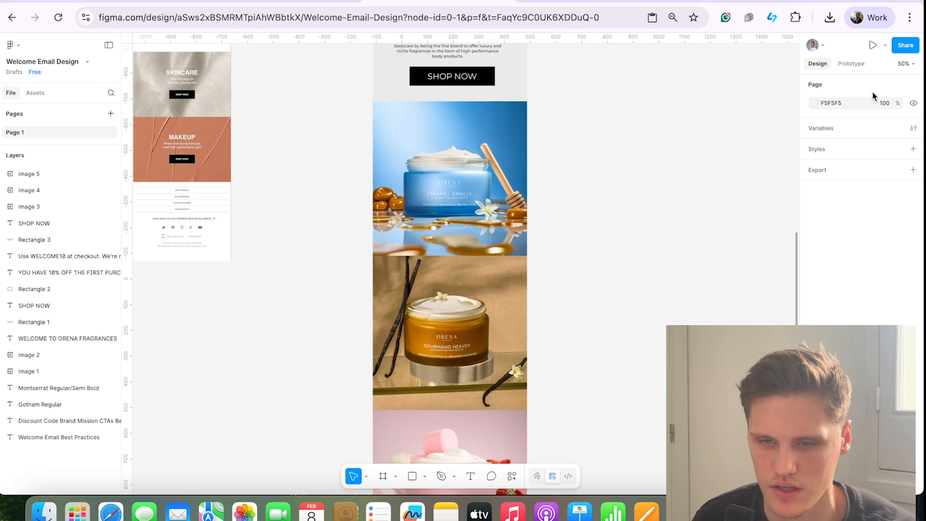
# Step: Check the product name on the Orena store page and add the text CARAMEL VANILLA BODY BUTTER over the Caramel Vanilla image
pyautogui.click(267, 4)
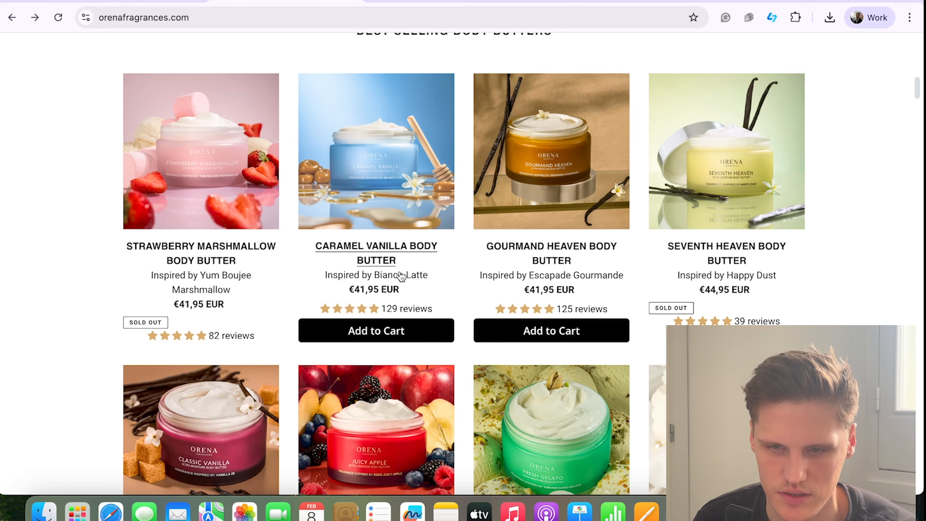
pyautogui.click(440, 4)
pyautogui.scroll(2, 448, 255)
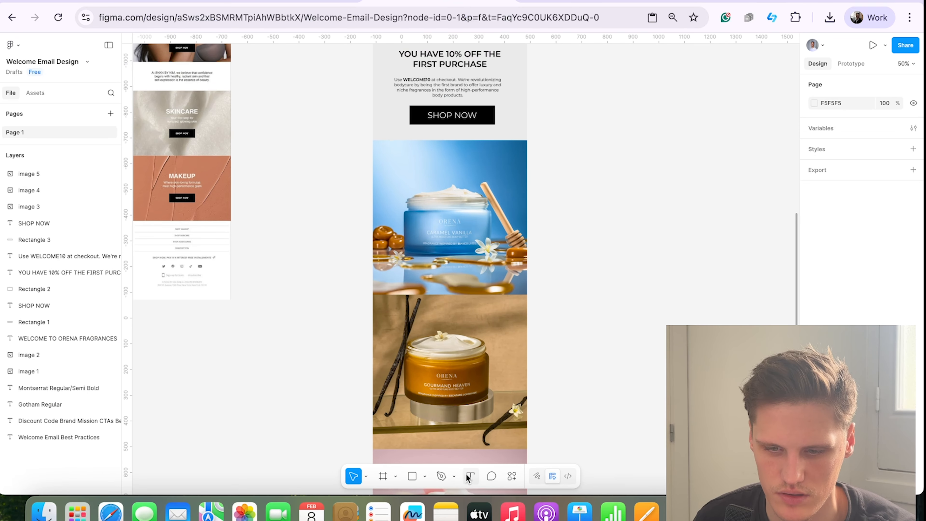
pyautogui.click(399, 149)
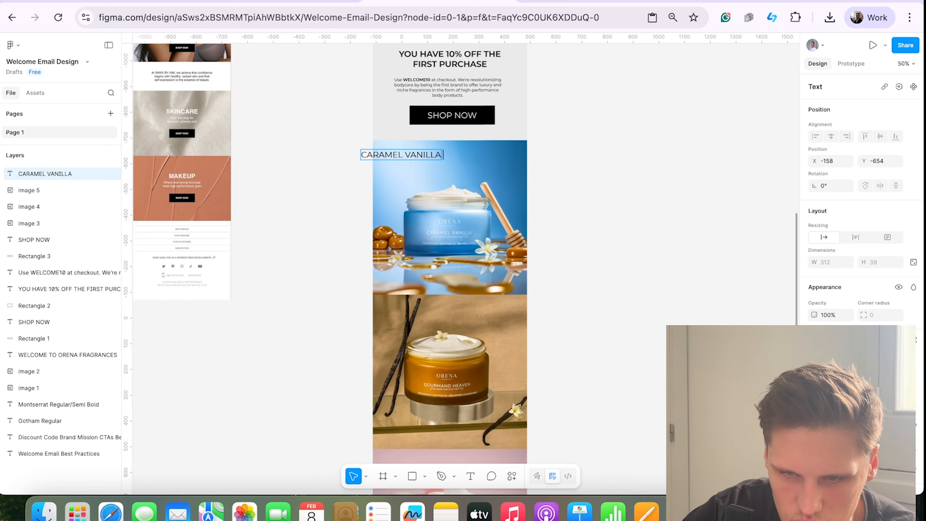
pyautogui.click(308, 3)
pyautogui.click(406, 2)
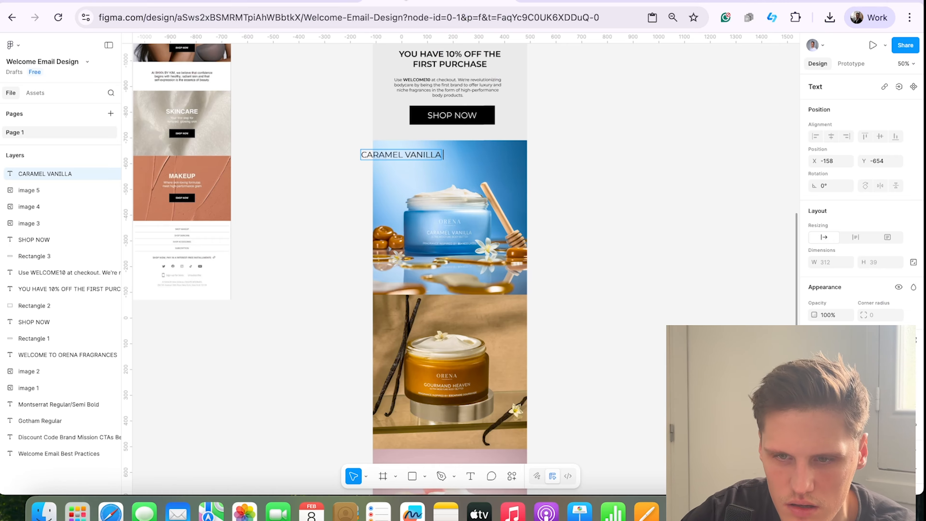
pyautogui.press('Escape')
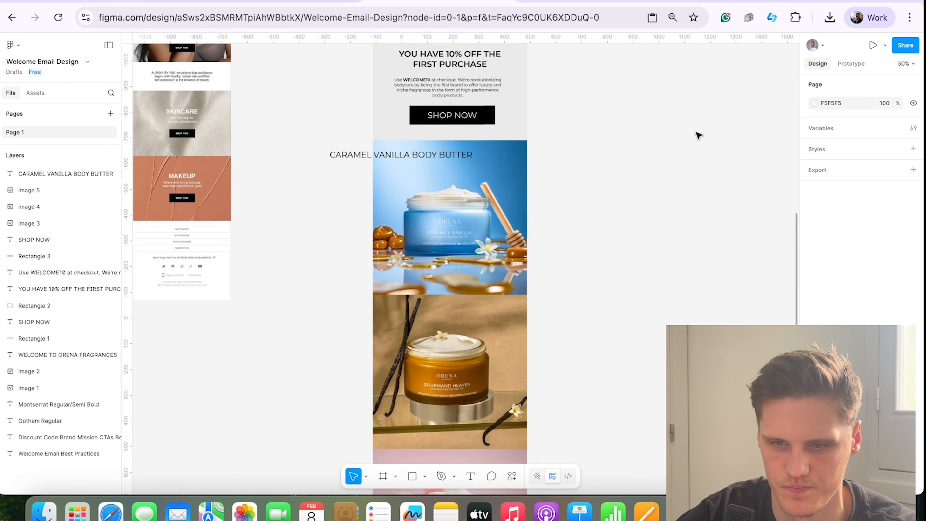
# Step: Narrow the Caramel Vanilla title to 391 wide so it wraps onto two lines, and place it above the jar
pyautogui.moveTo(465, 157); pyautogui.dragTo(512, 155)
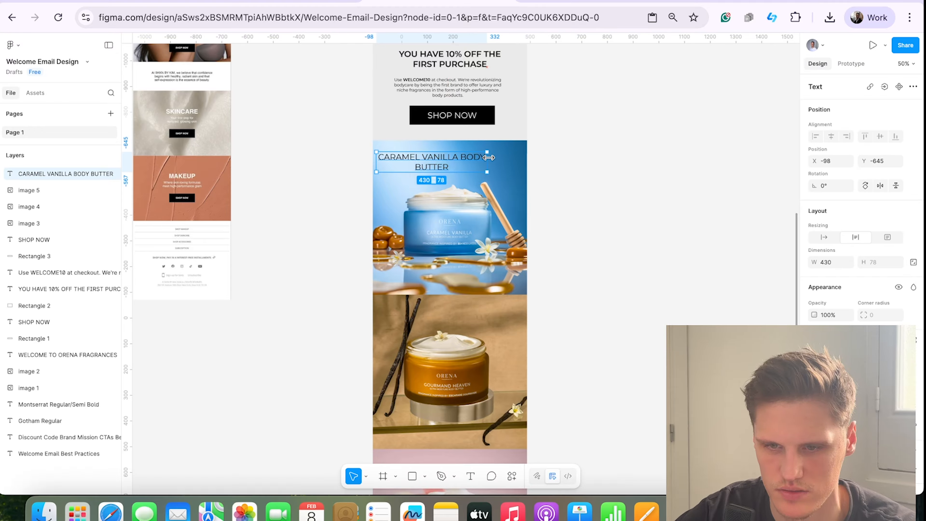
pyautogui.click(608, 165)
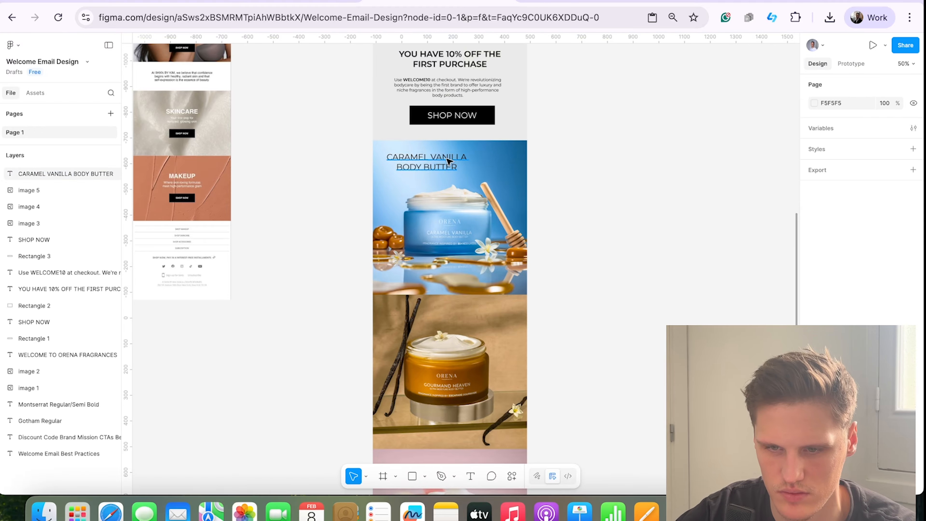
pyautogui.moveTo(448, 160); pyautogui.dragTo(469, 159)
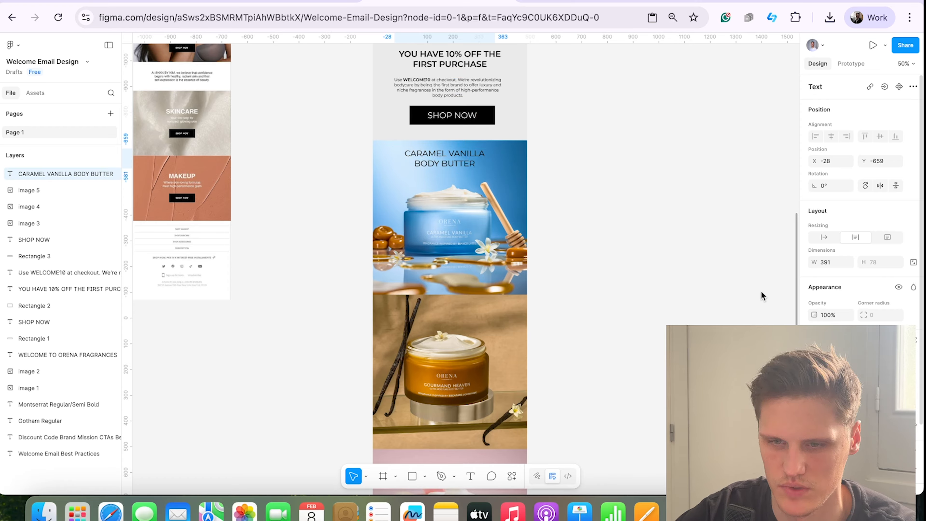
# Step: Change the font of the CARAMEL VANILLA BODY BUTTER title to Gotham
pyautogui.scroll(8, 762, 296)
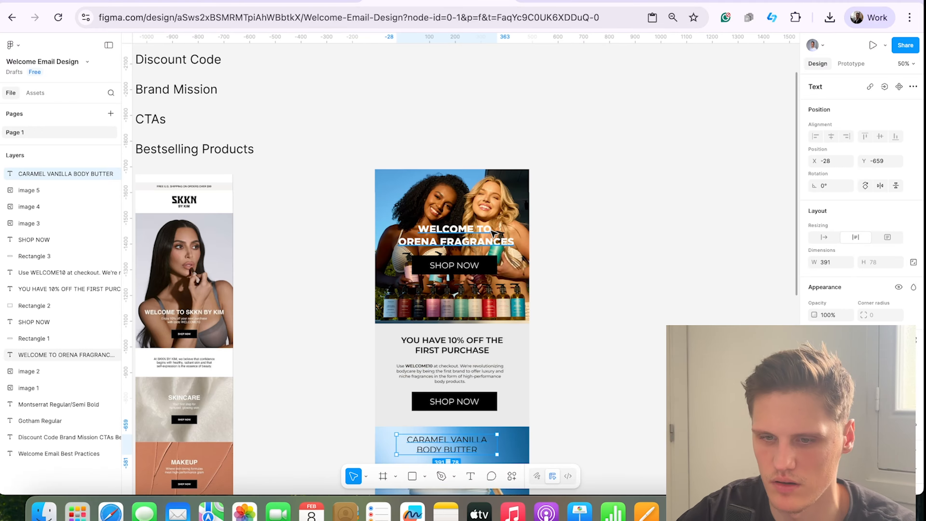
pyautogui.scroll(-3, 291, 300)
pyautogui.doubleClick(444, 365)
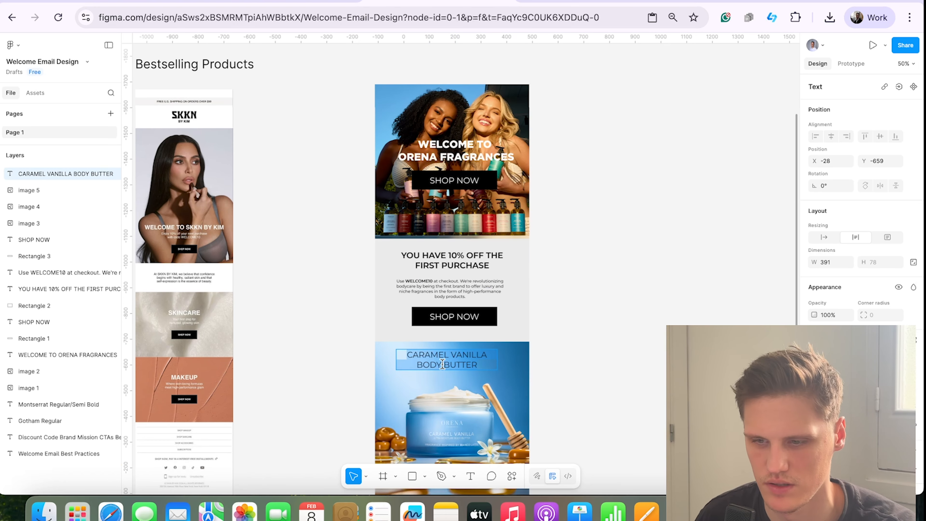
pyautogui.click(855, 358)
pyautogui.write('goth')
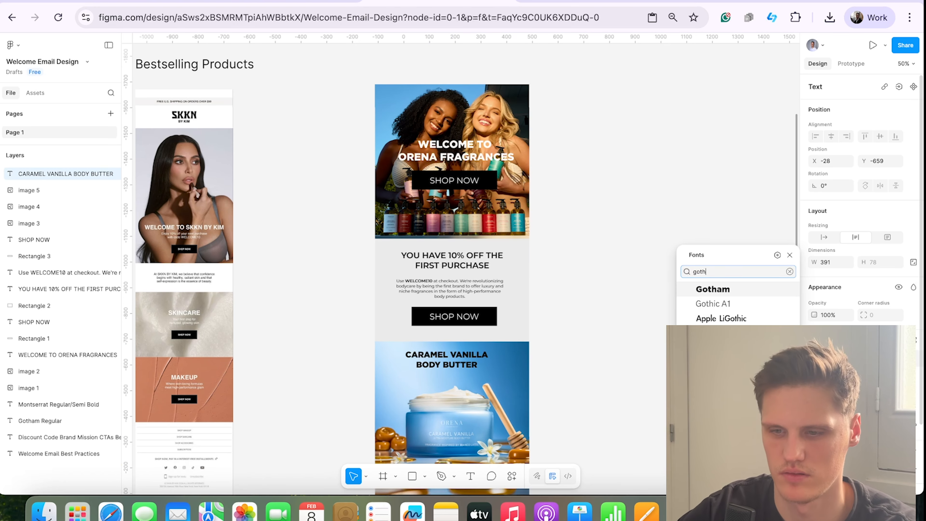
pyautogui.click(724, 291)
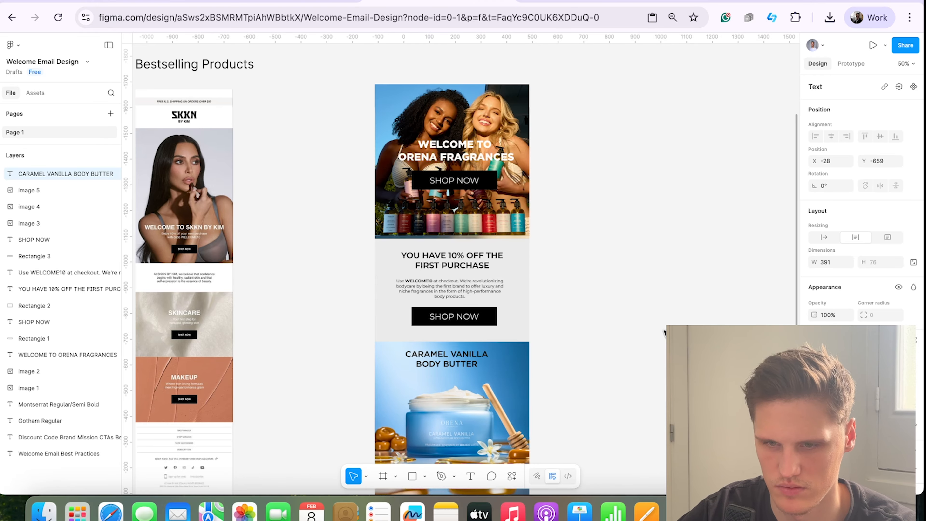
pyautogui.click(662, 335)
# Step: Centre the Caramel Vanilla title above the jar and change its text colour to white
pyautogui.moveTo(461, 366); pyautogui.dragTo(451, 360)
pyautogui.scroll(-1, 855, 350)
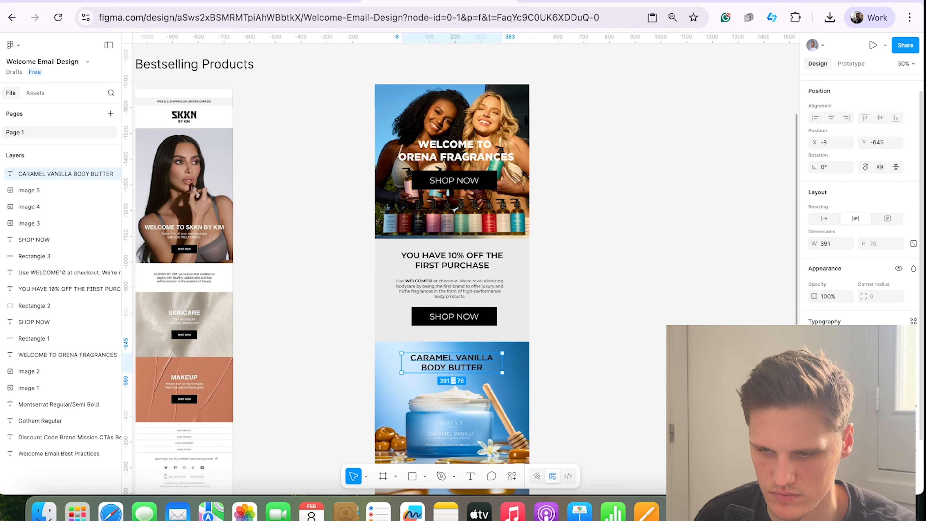
pyautogui.click(815, 450)
pyautogui.click(628, 234)
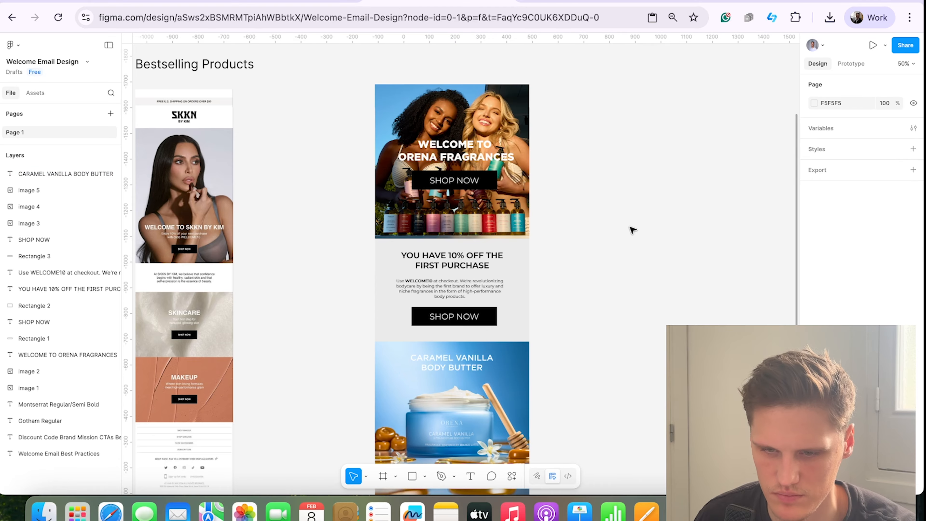
# Step: Duplicate the white CARAMEL VANILLA BODY BUTTER title onto the upper part of the Gourmand Heaven image, centred above the jar
pyautogui.scroll(-5, 505, 250)
pyautogui.click(461, 179)
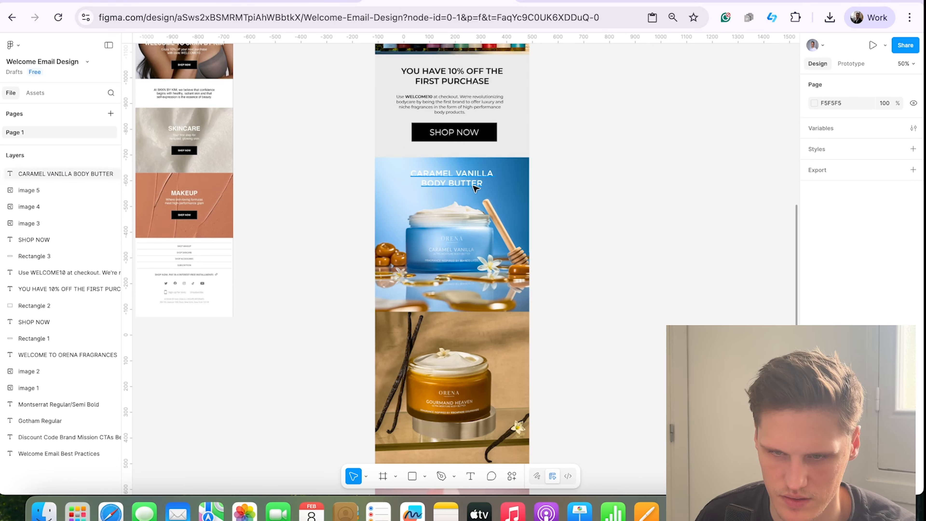
pyautogui.moveTo(470, 180); pyautogui.dragTo(472, 335)
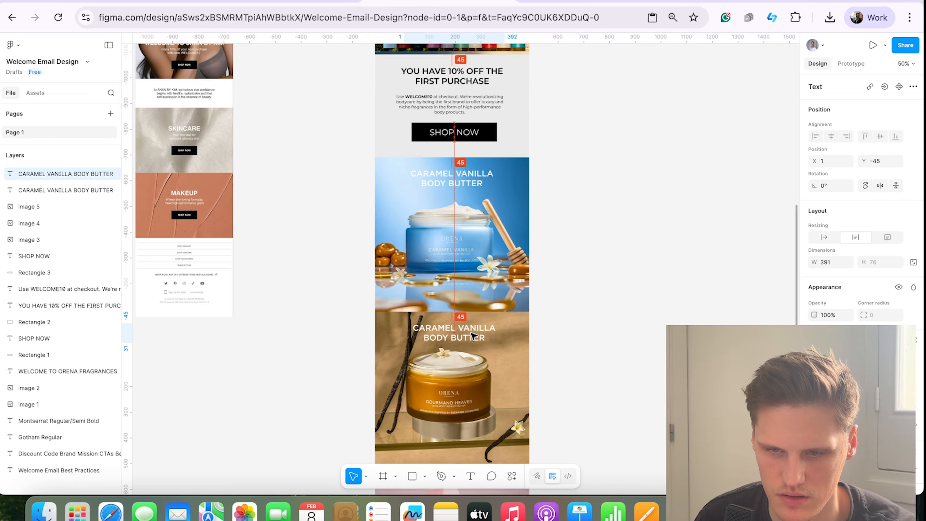
# Step: Duplicate the title again and place the copy centred on the upper part of the Strawberry Marshmallow image
pyautogui.scroll(-3, 597, 286)
pyautogui.press('super+d')
pyautogui.moveTo(457, 240); pyautogui.dragTo(455, 396)
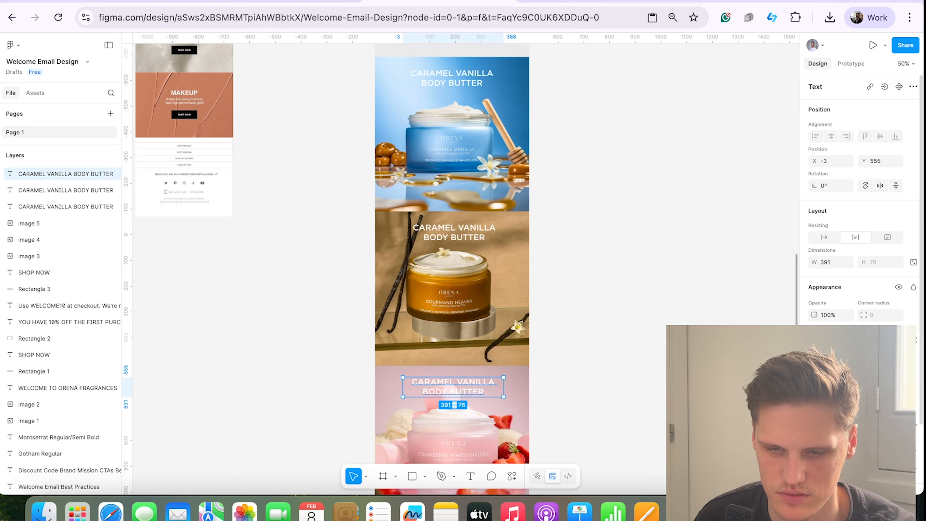
pyautogui.scroll(-3, 597, 321)
pyautogui.click(598, 322)
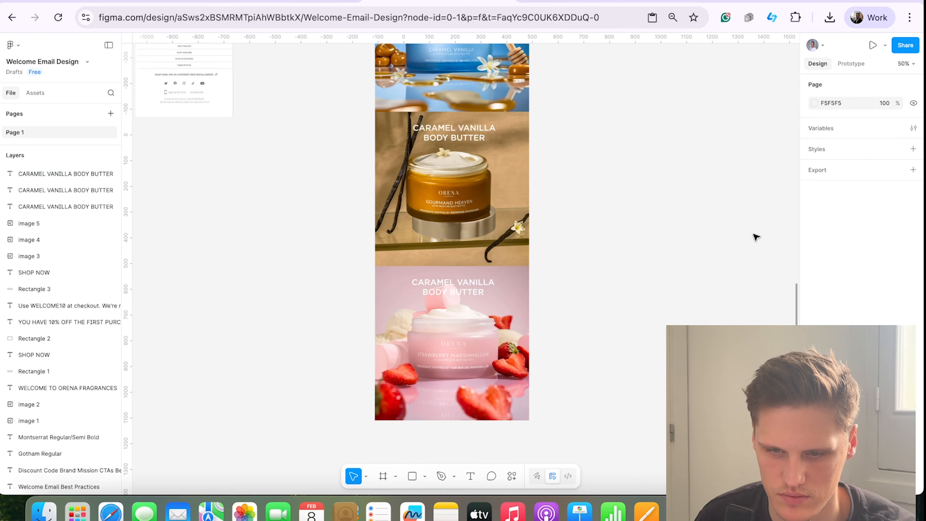
pyautogui.scroll(8, 661, 285)
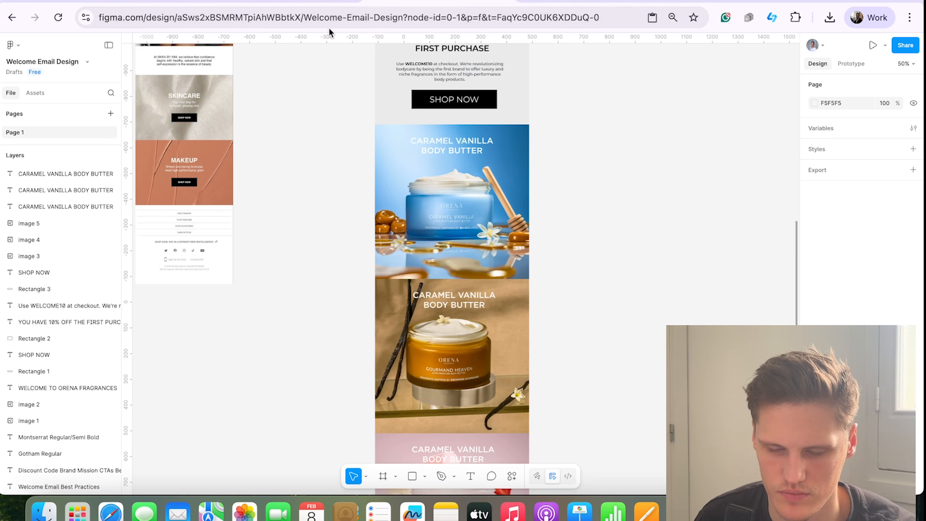
# Step: Replace the title text on the Gourmand Heaven image with GOURMAND HEAVEN BODY BUTTER, following the product name in the online shop
pyautogui.click(301, 4)
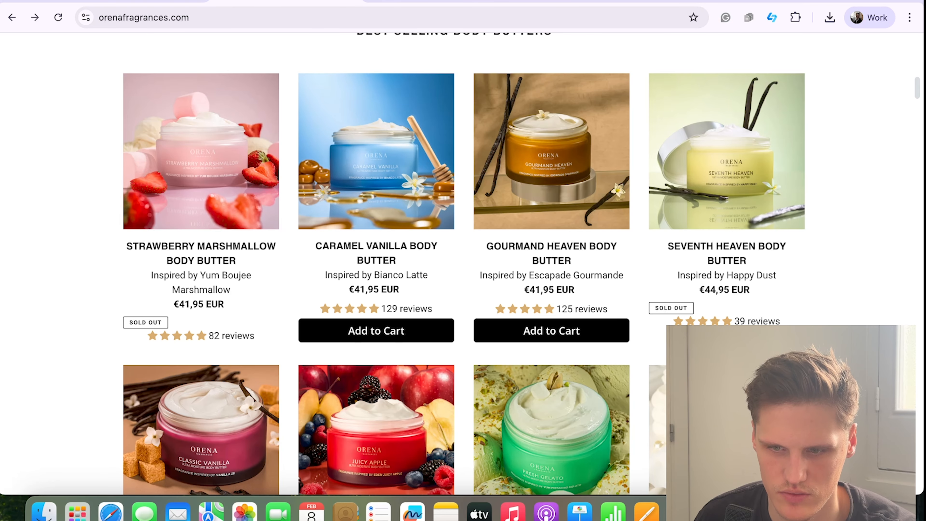
pyautogui.click(439, 2)
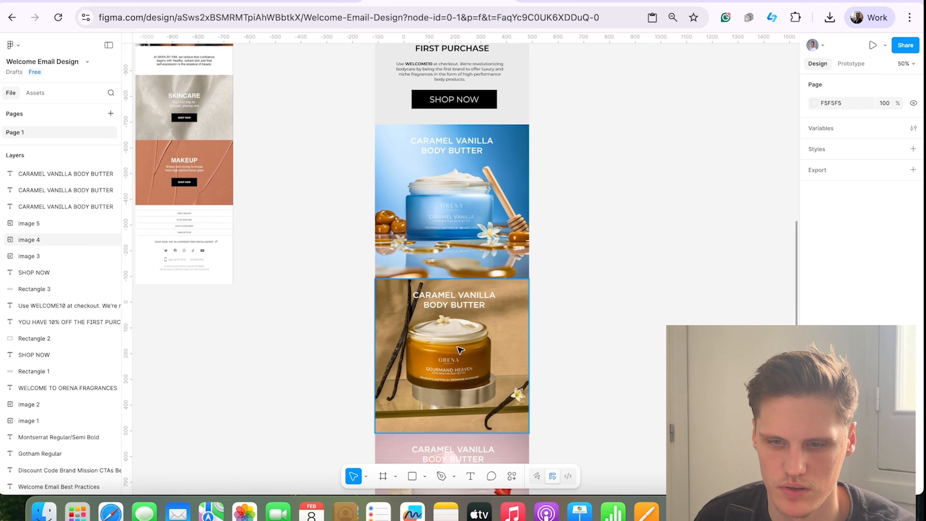
pyautogui.click(451, 305)
pyautogui.press('Return')
pyautogui.write('GOURMAND HEAVEN BODY')
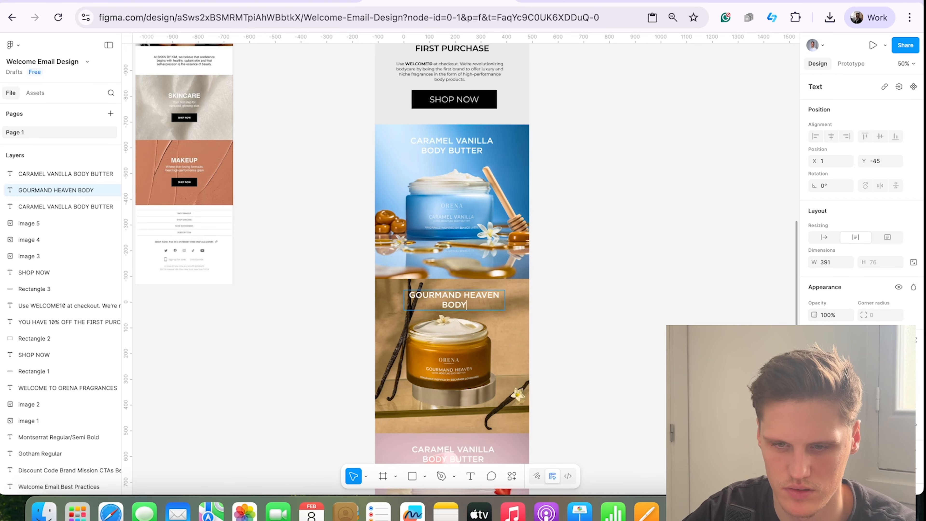
pyautogui.click(728, 316)
# Step: Replace the title text on the pink strawberry image with STRAWBERRY MARSHMELLOW BODY BUTTER
pyautogui.scroll(-5, 728, 316)
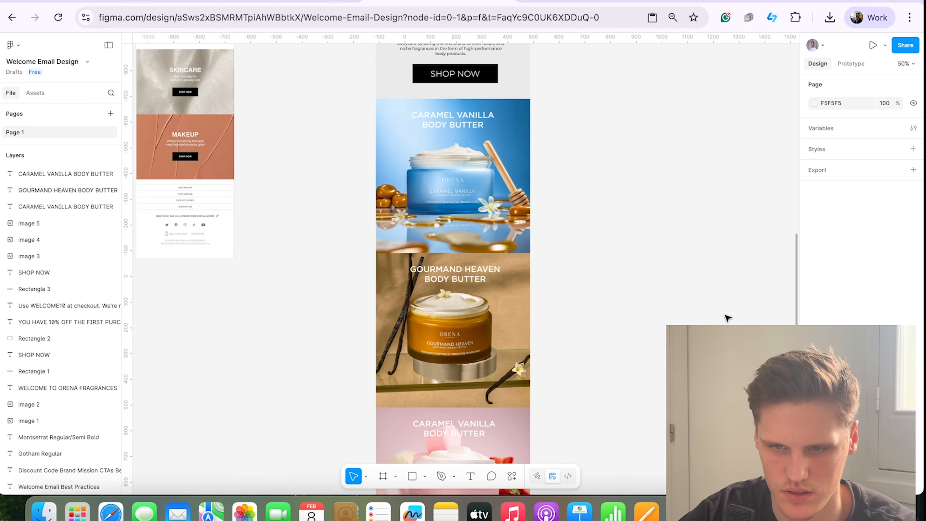
pyautogui.write('SRR')
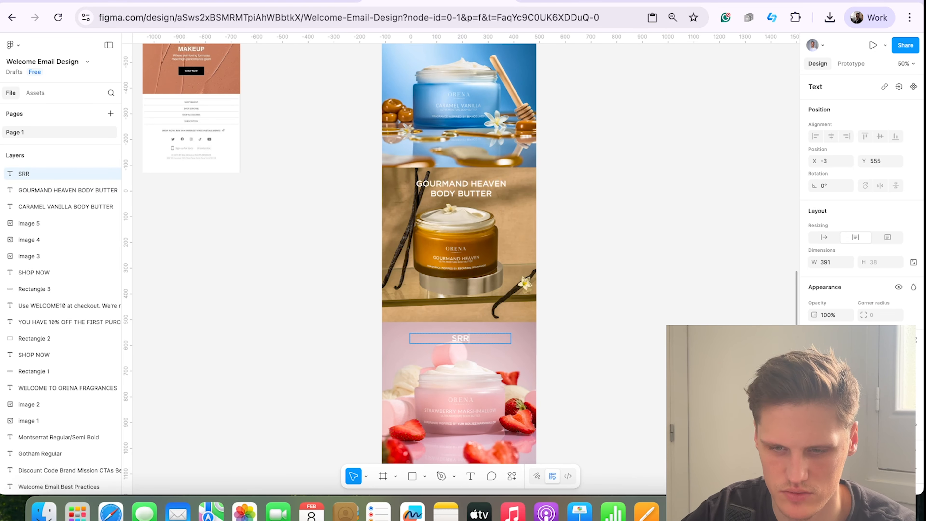
pyautogui.write('AWBE')
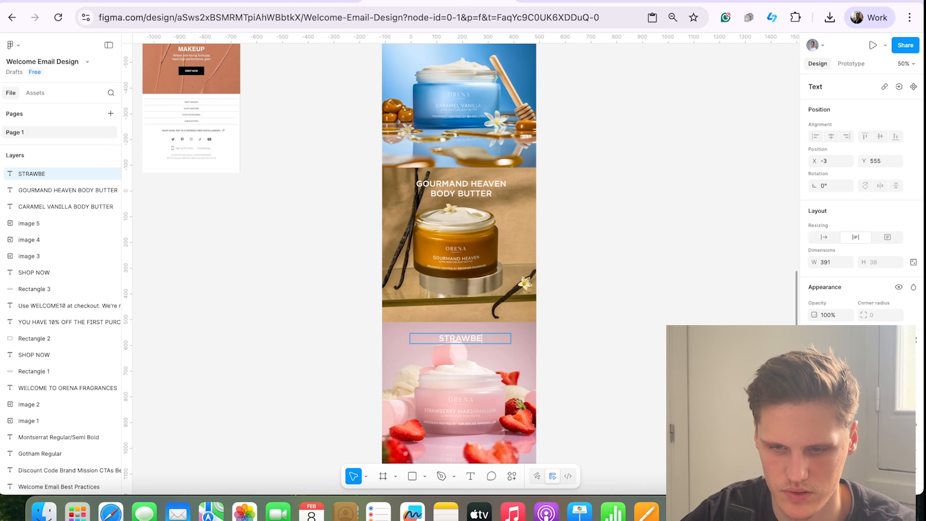
pyautogui.write('RRY MARSHM')
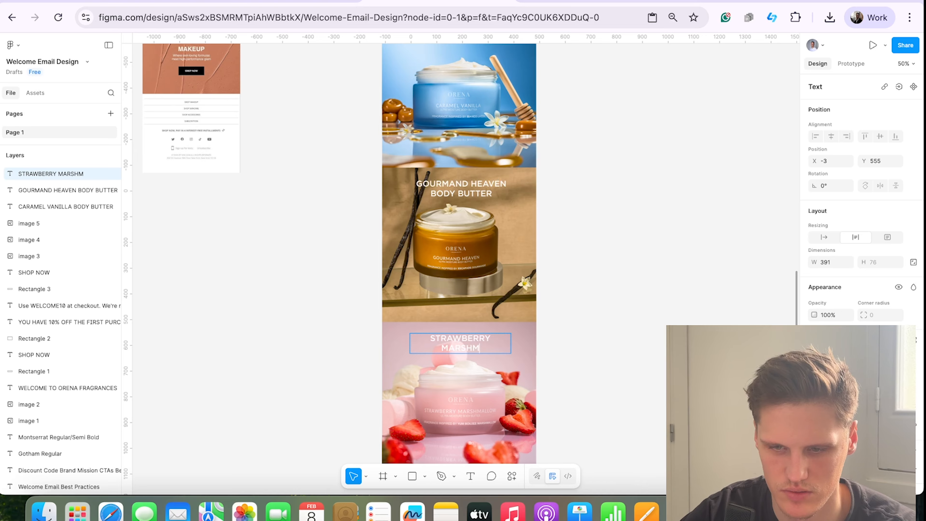
pyautogui.write('ELLOW')
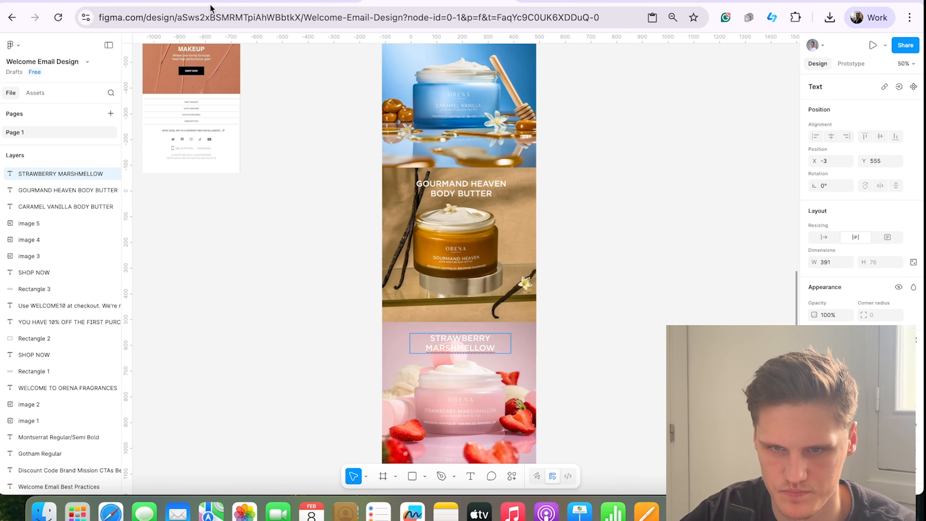
pyautogui.click(211, 8)
pyautogui.click(432, 8)
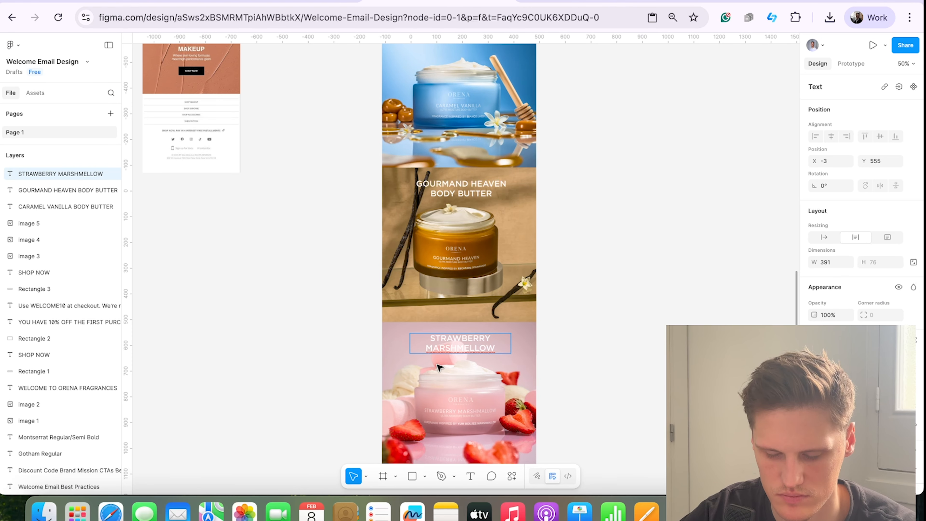
pyautogui.write('B')
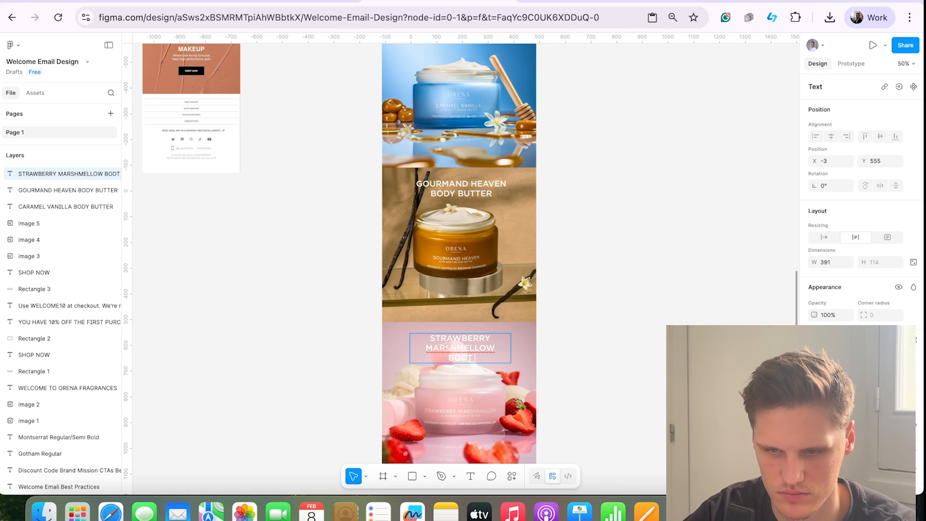
pyautogui.write('ODY BUTTER')
pyautogui.click(628, 358)
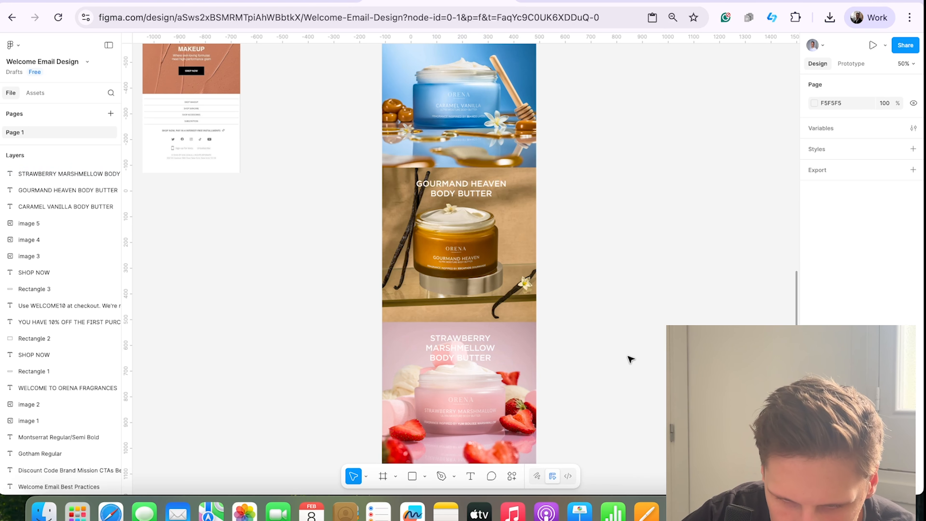
# Step: Centre the STRAWBERRY MARSHMELLOW BODY BUTTER title on its image and widen its text box so it wraps onto two lines
pyautogui.click(446, 351)
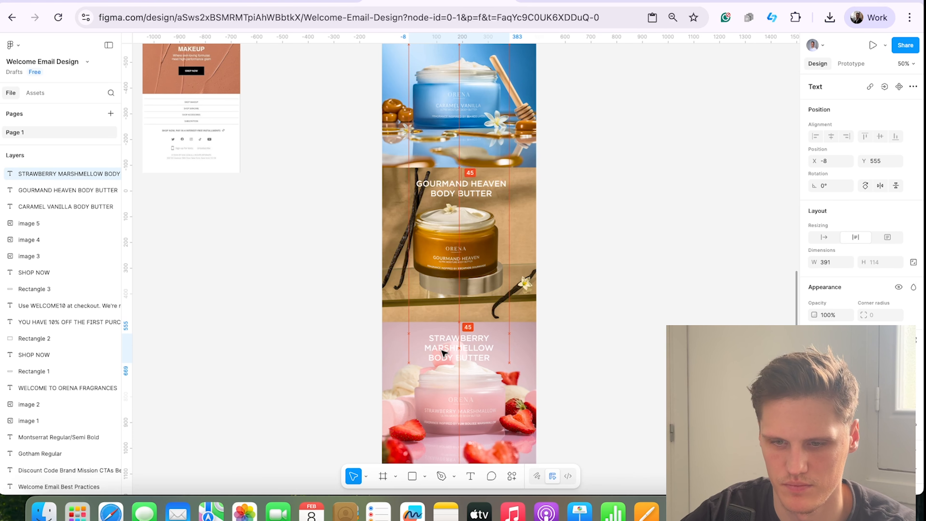
pyautogui.click(603, 353)
pyautogui.scroll(-3, 603, 352)
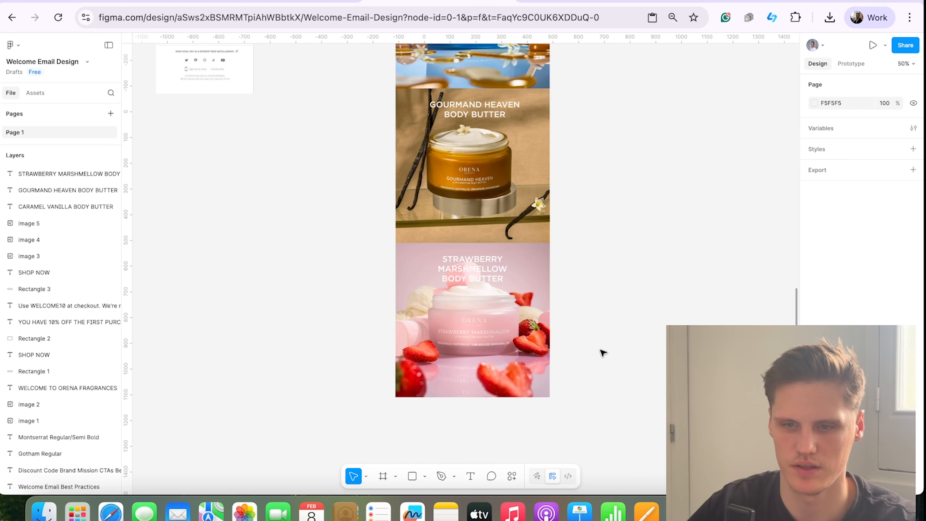
pyautogui.scroll(1, 574, 355)
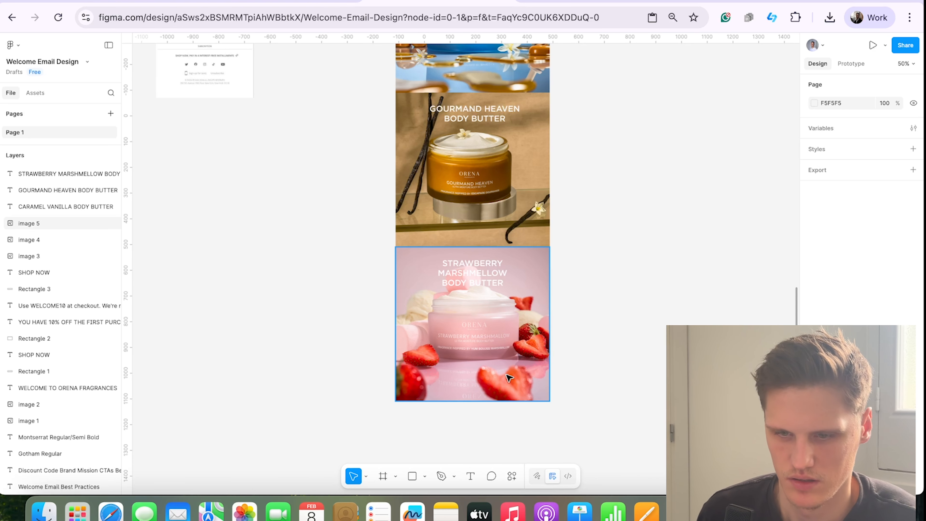
pyautogui.scroll(2, 547, 346)
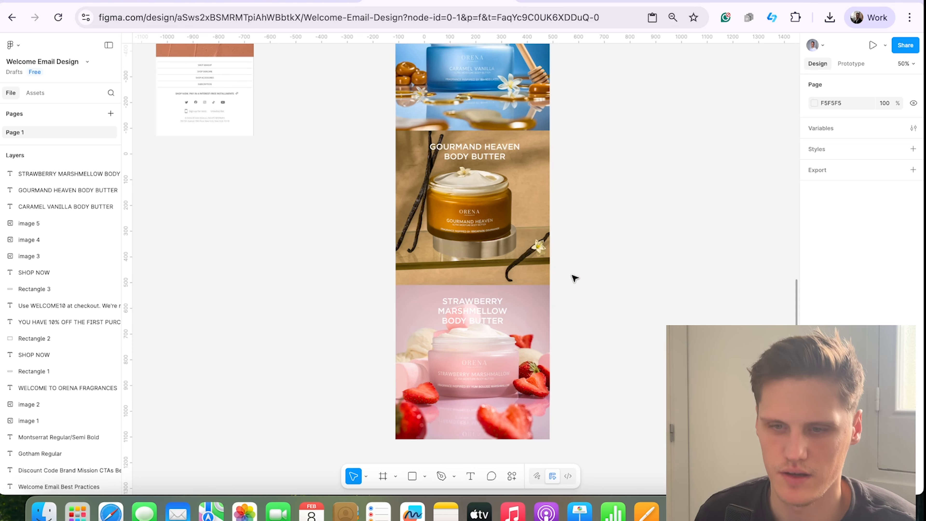
pyautogui.click(519, 315)
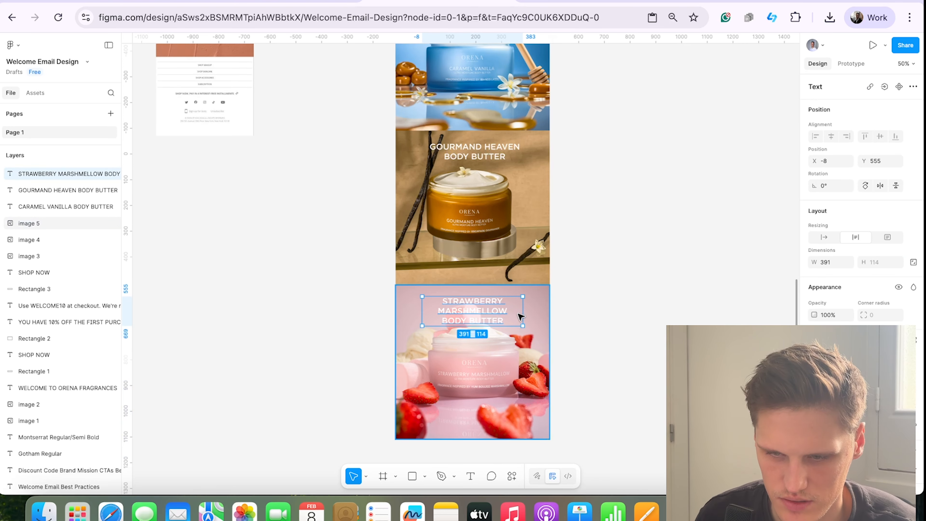
pyautogui.moveTo(523, 313)
pyautogui.mouseDown()
pyautogui.moveTo(563, 311)
pyautogui.moveTo(519, 305)
pyautogui.mouseUp()
pyautogui.click(736, 313)
pyautogui.click(652, 311)
pyautogui.scroll(5, 647, 335)
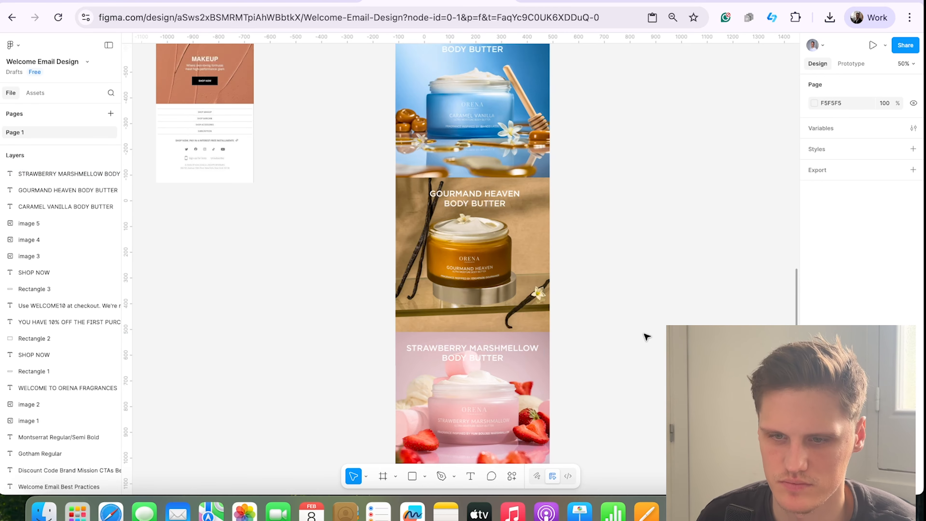
pyautogui.scroll(-5, 646, 338)
pyautogui.scroll(4, 646, 337)
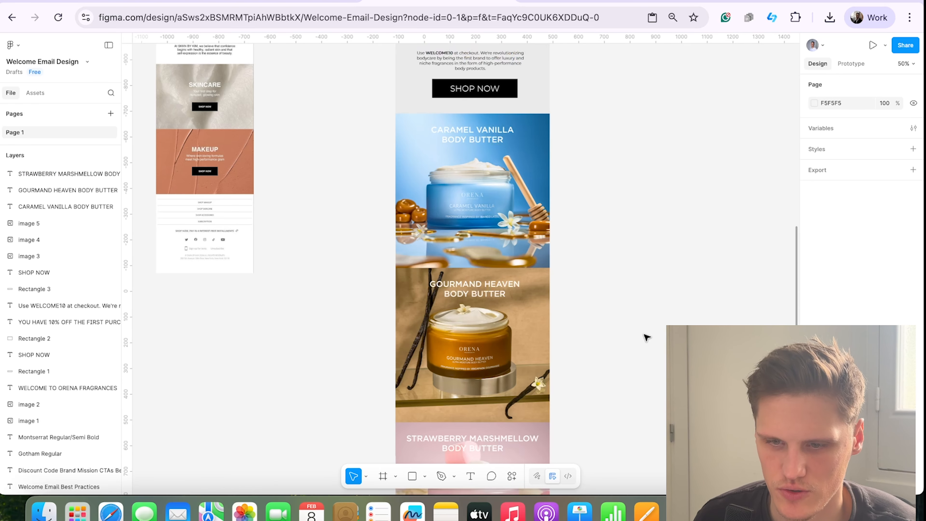
pyautogui.scroll(1, 518, 270)
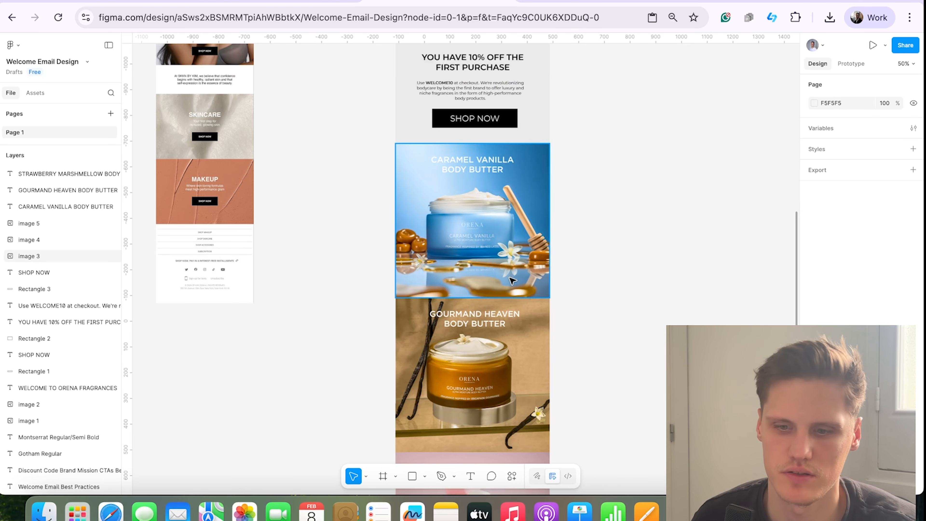
pyautogui.click(412, 477)
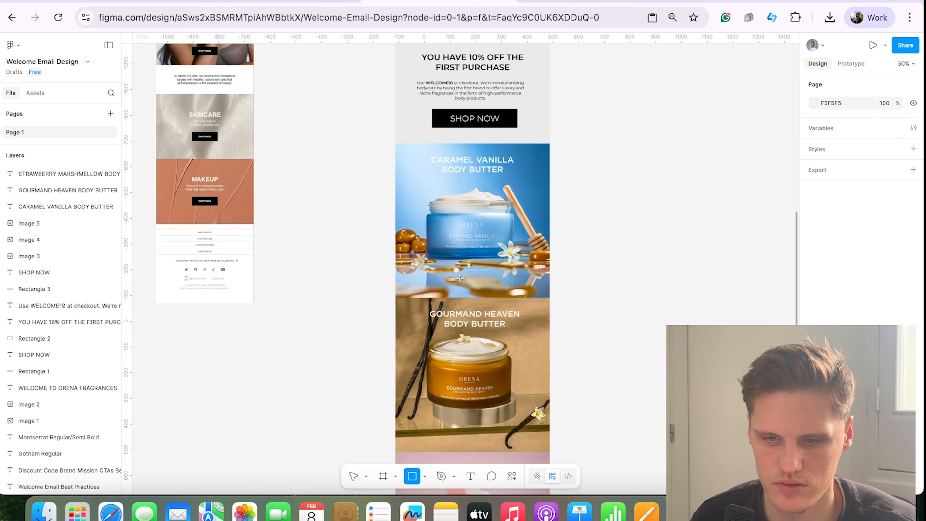
pyautogui.moveTo(440, 268); pyautogui.dragTo(531, 292)
pyautogui.press('Delete')
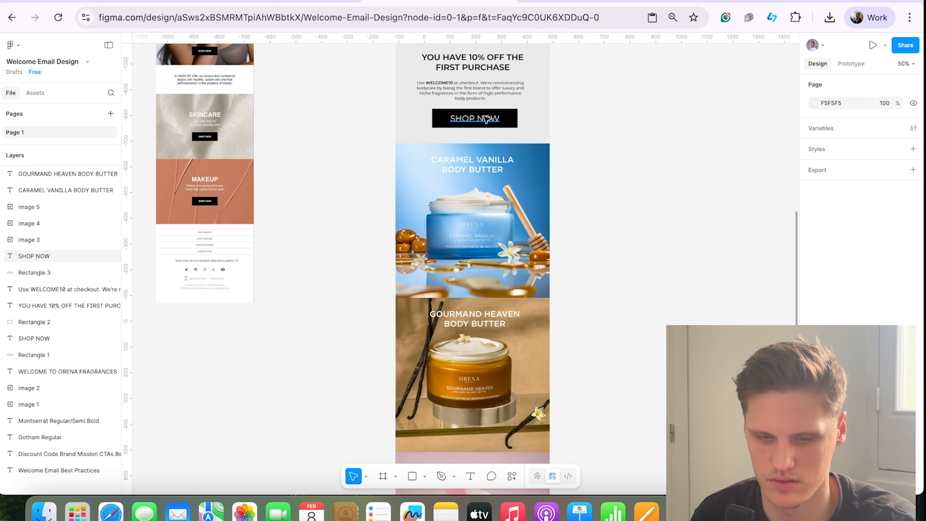
# Step: Duplicate the discount section's SHOP NOW button with its label, bring the copy to the front and centre it below the Caramel Vanilla jar
pyautogui.click(499, 119)
pyautogui.keyDown('shift'); pyautogui.click(514, 118); pyautogui.keyUp('shift')
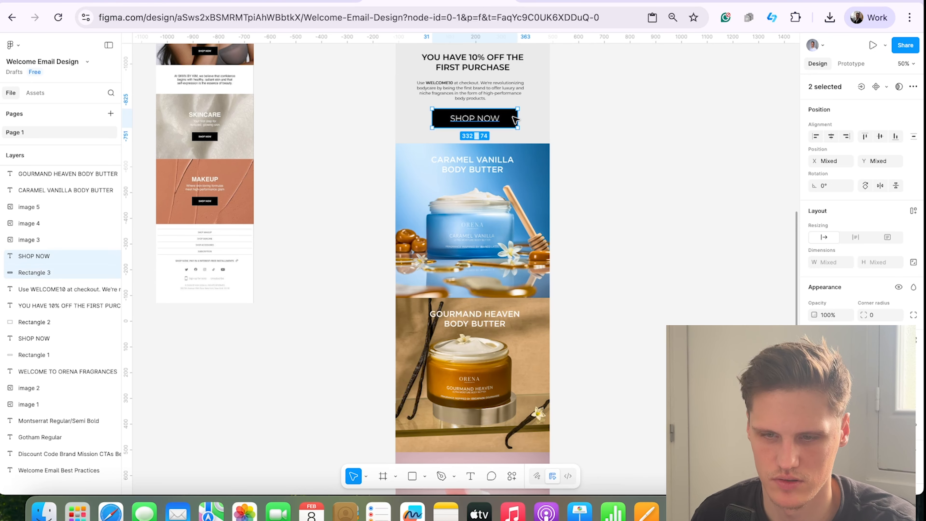
pyautogui.moveTo(513, 119); pyautogui.dragTo(498, 279)
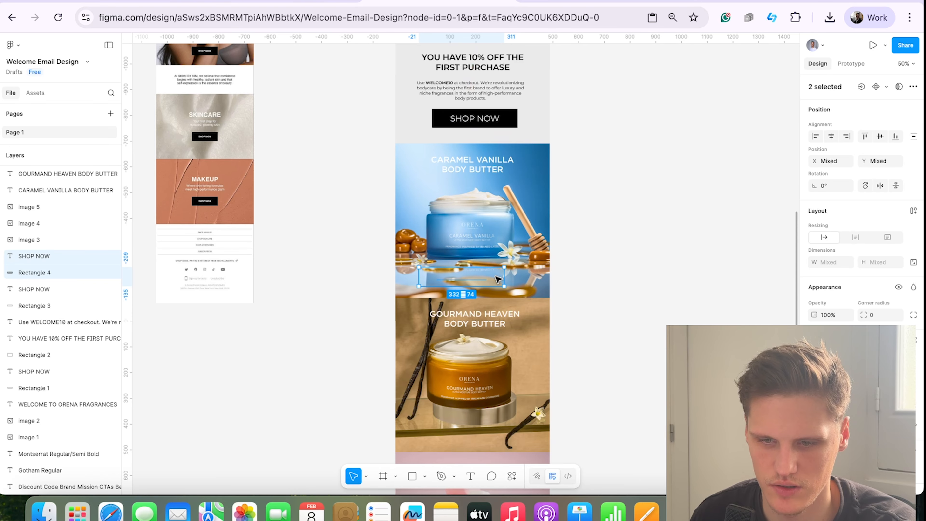
pyautogui.rightClick(498, 278)
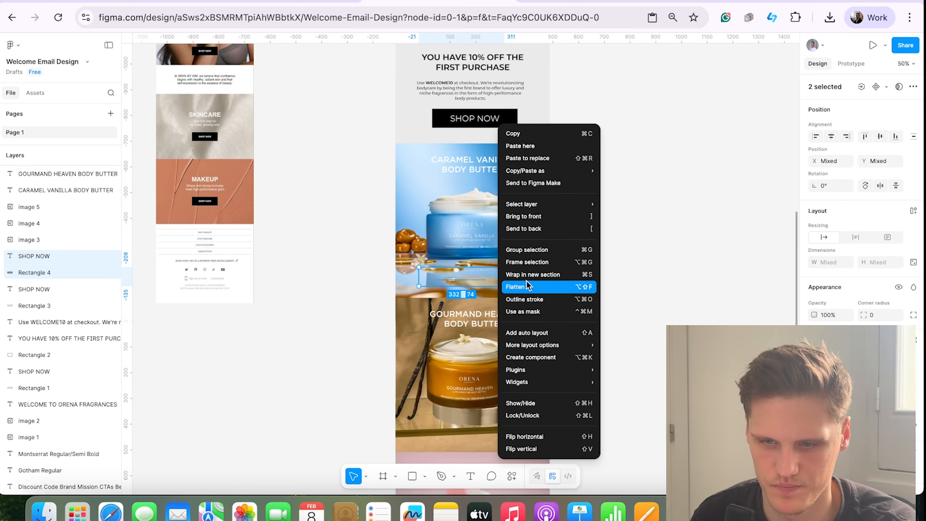
pyautogui.click(523, 216)
pyautogui.moveTo(498, 282); pyautogui.dragTo(513, 282)
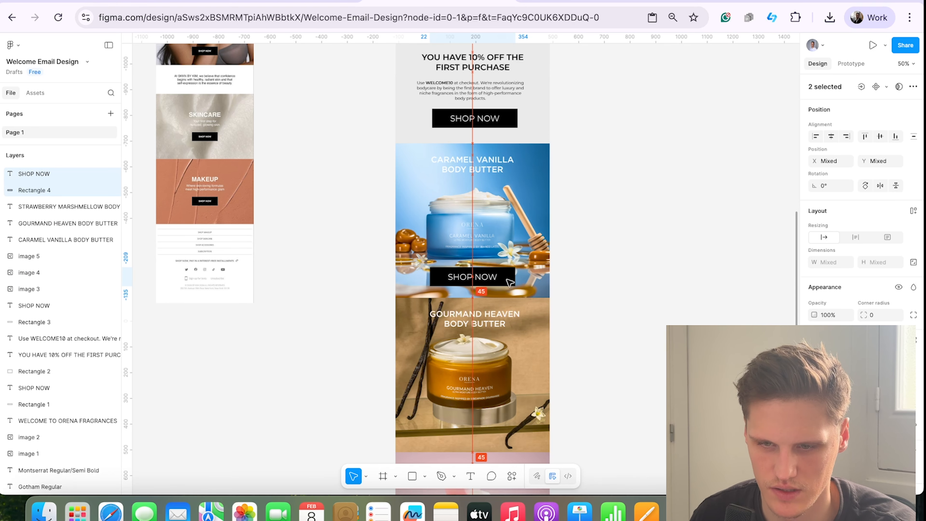
# Step: Select only the black rectangle of the SHOP NOW button on the Caramel Vanilla image
pyautogui.scroll(5, 644, 322)
pyautogui.scroll(-5, 645, 322)
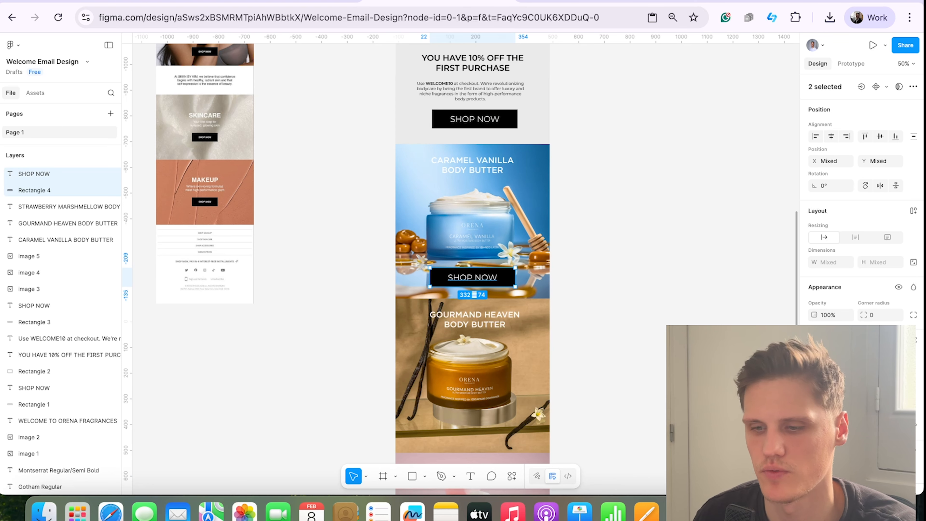
pyautogui.scroll(-4, 860, 219)
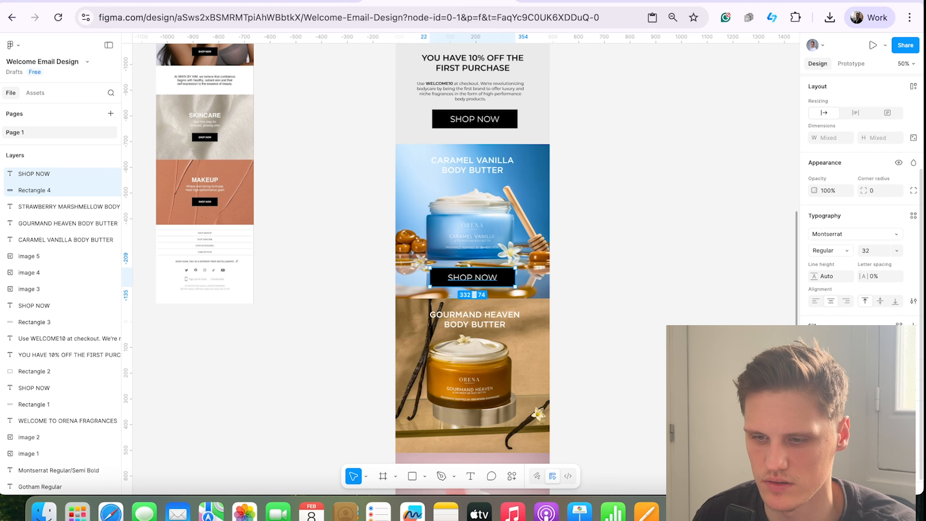
pyautogui.click(667, 292)
pyautogui.click(510, 281)
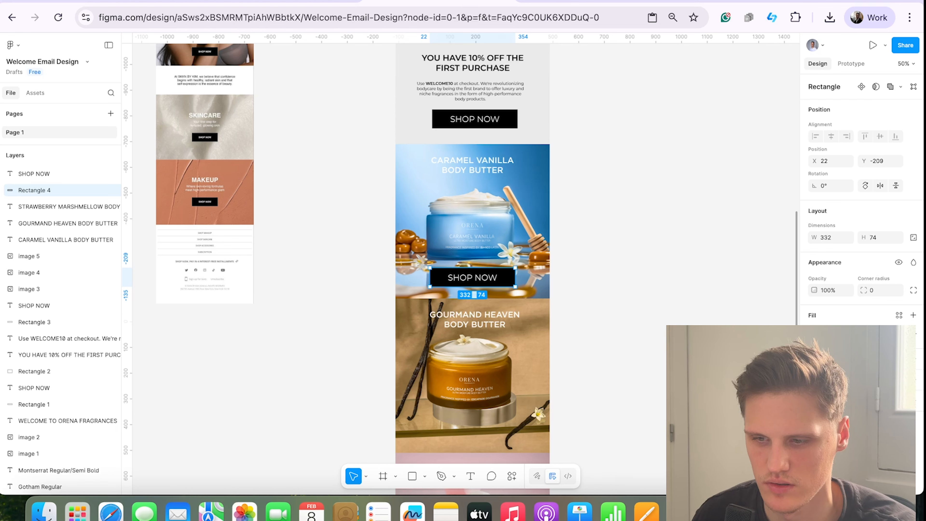
# Step: Replace the black fill of the Caramel Vanilla section's button rectangle with a white outline
pyautogui.click(899, 334)
pyautogui.click(914, 358)
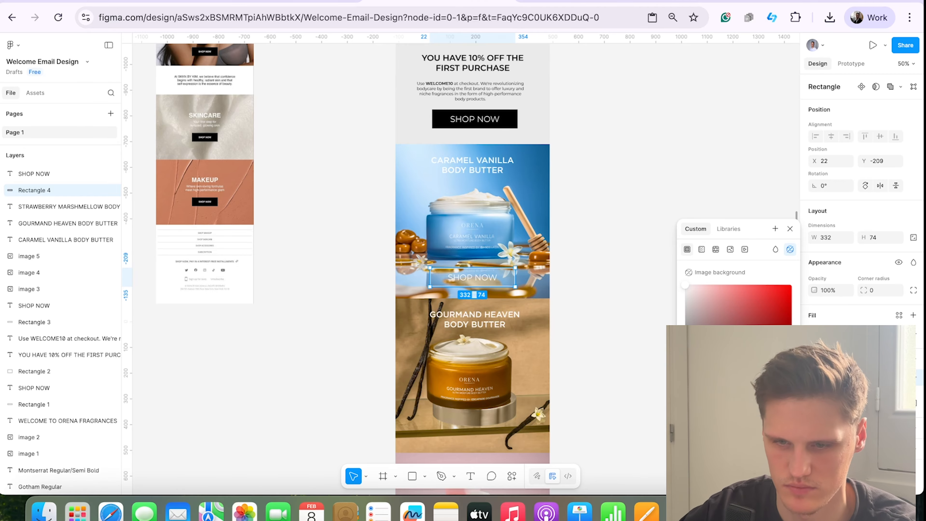
pyautogui.click(639, 121)
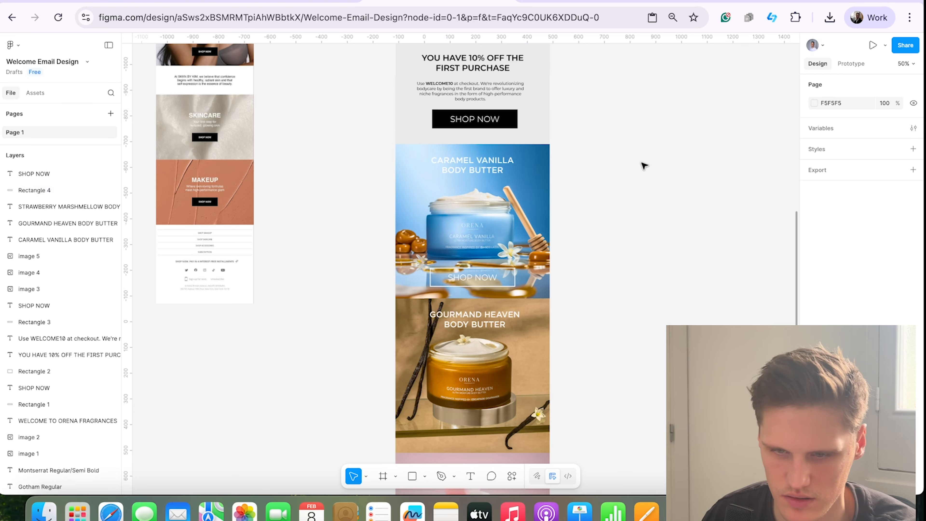
# Step: Make the SHOP NOW label on the Caramel Vanilla button bold
pyautogui.click(494, 285)
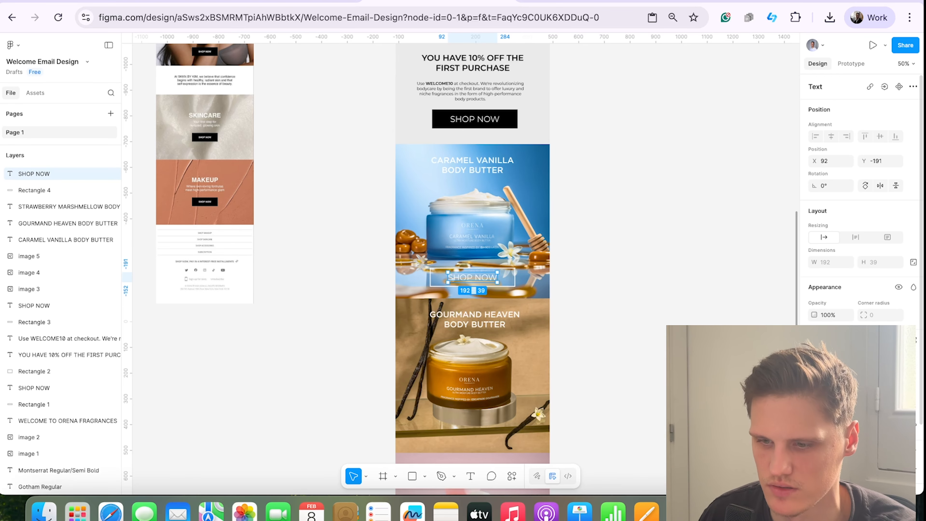
pyautogui.press('super+b')
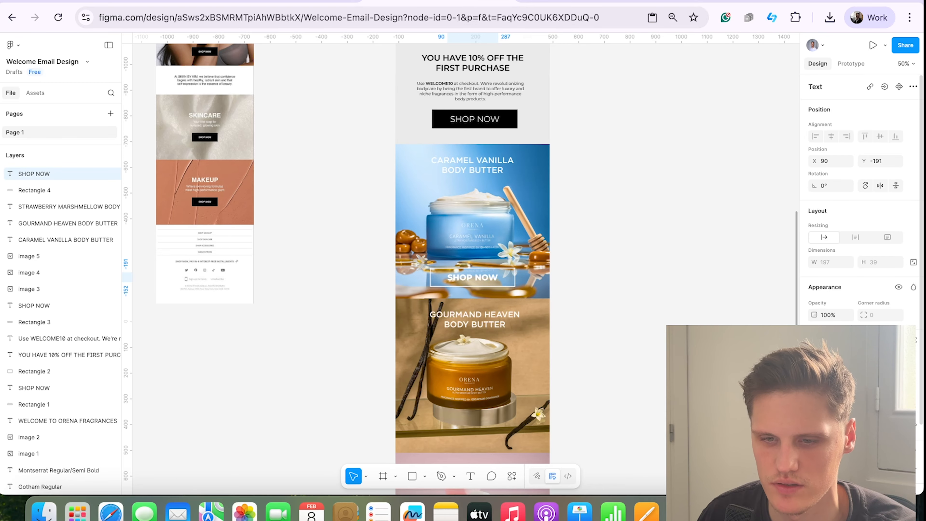
pyautogui.press('Escape')
# Step: Duplicate the outlined button with its SHOP NOW label onto the lower part of the Gourmand Heaven image, keeping it horizontally aligned
pyautogui.scroll(-1, 489, 252)
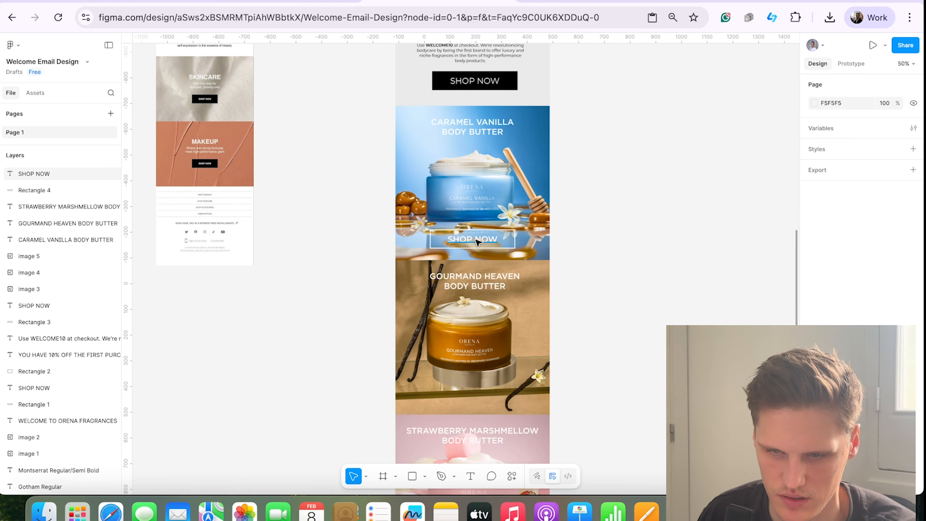
pyautogui.click(488, 240)
pyautogui.keyDown('shift'); pyautogui.click(508, 248); pyautogui.keyUp('shift')
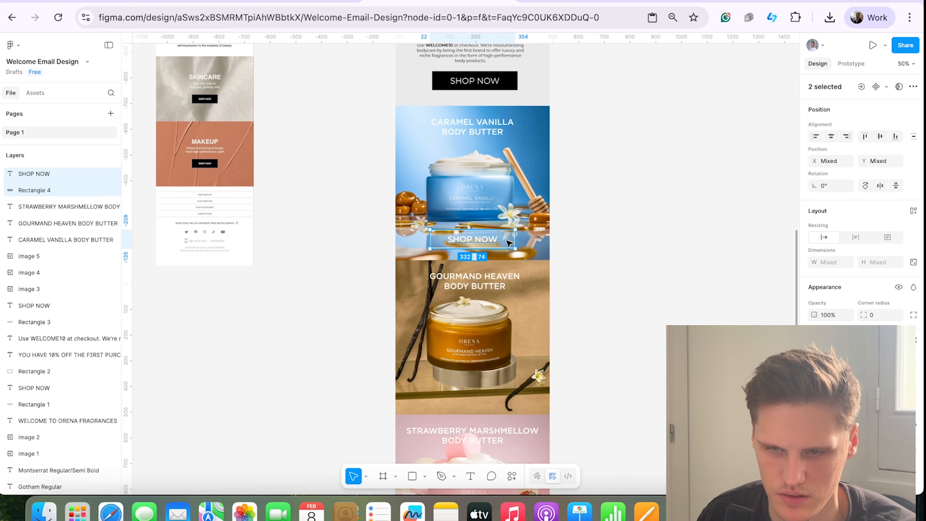
pyautogui.moveTo(508, 242); pyautogui.dragTo(509, 397)
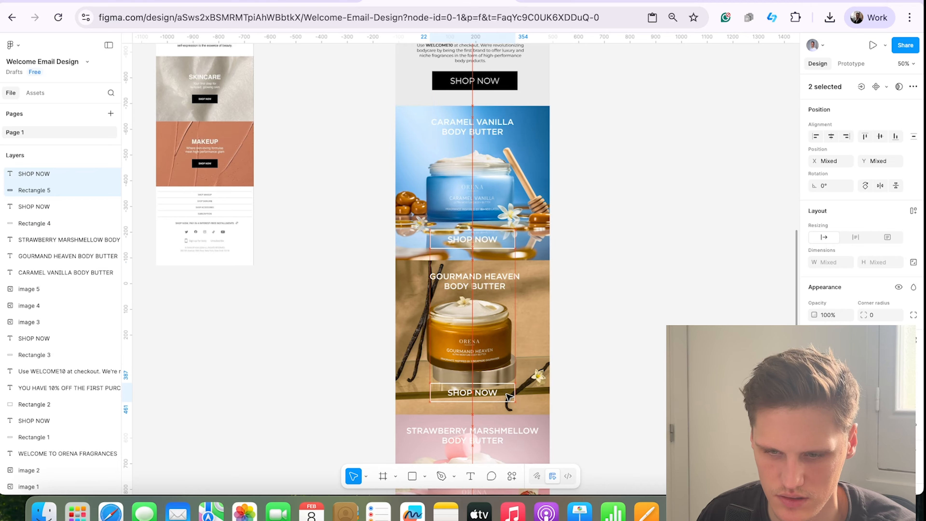
# Step: Place another copy of the outlined SHOP NOW button on the lower part of the Strawberry Marshmellow image, aligned with the ones above
pyautogui.scroll(-3, 509, 396)
pyautogui.press('super+c')
pyautogui.press('super+v')
pyautogui.moveTo(506, 295); pyautogui.dragTo(507, 407)
pyautogui.scroll(-1, 531, 420)
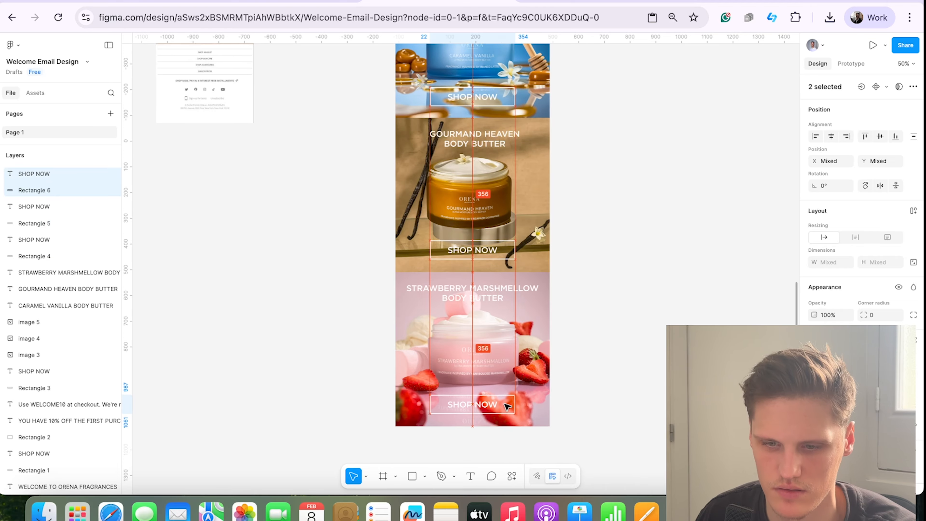
pyautogui.click(639, 363)
# Step: Make the SHOP NOW labels bold on the black buttons of the 10% OFF section and the welcome banner
pyautogui.scroll(5, 636, 362)
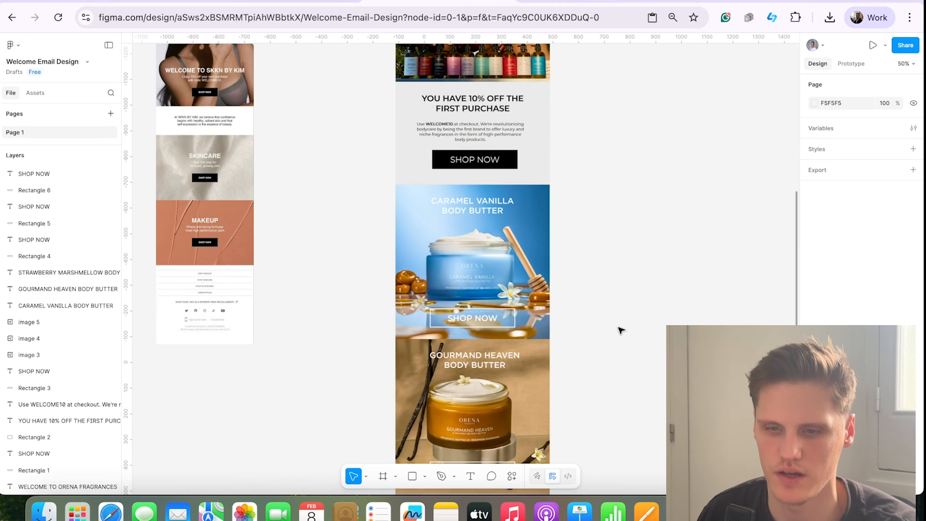
pyautogui.scroll(-1, 542, 269)
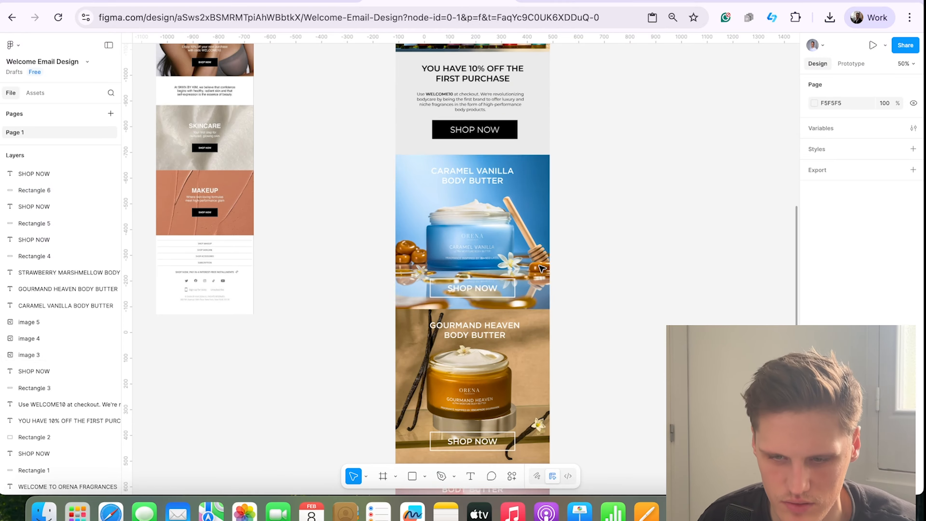
pyautogui.scroll(-5, 542, 269)
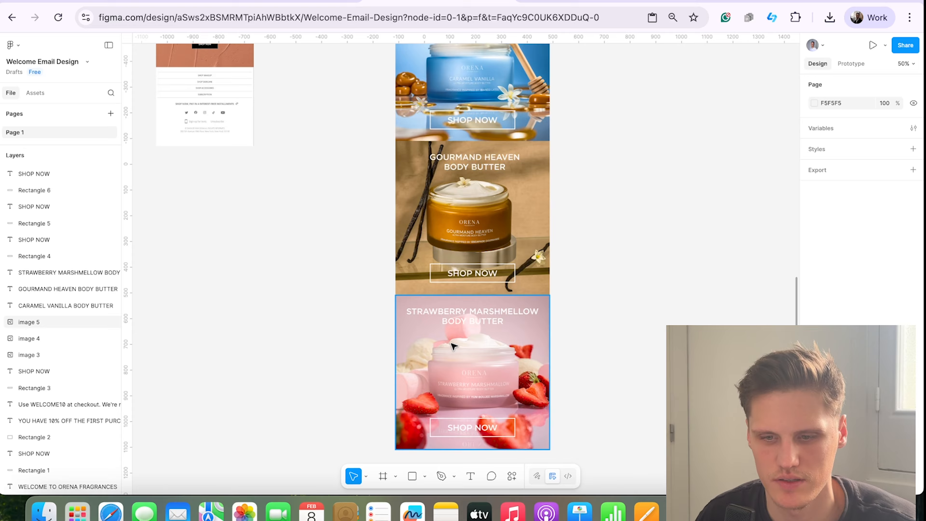
pyautogui.scroll(4, 567, 338)
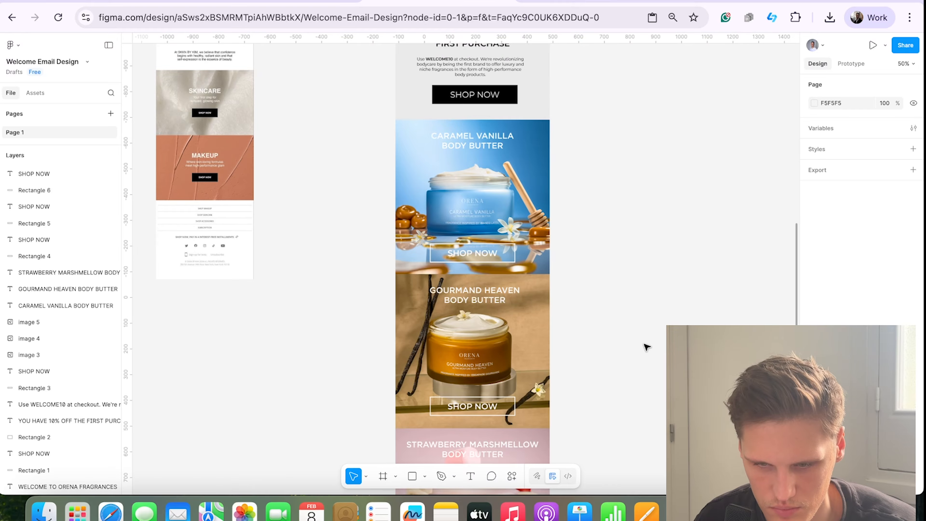
pyautogui.scroll(3, 642, 347)
pyautogui.scroll(3, 624, 345)
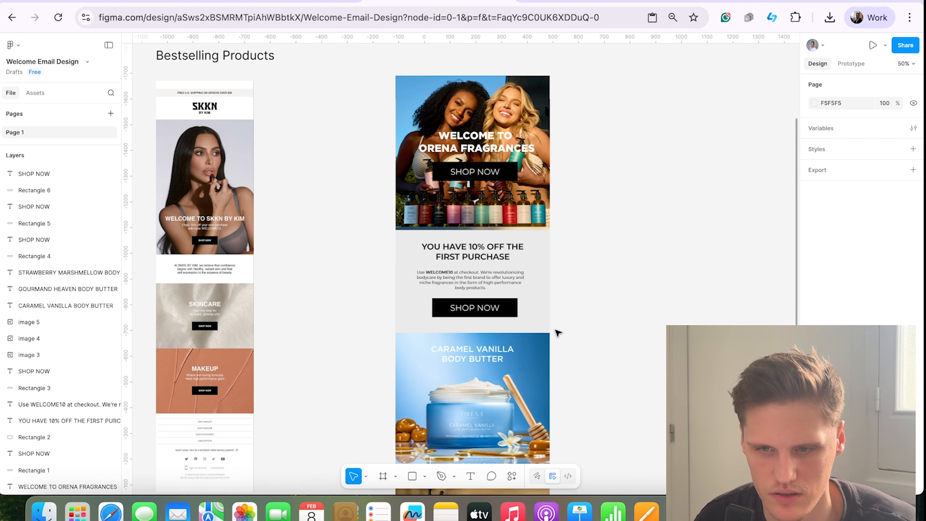
pyautogui.scroll(-1, 576, 255)
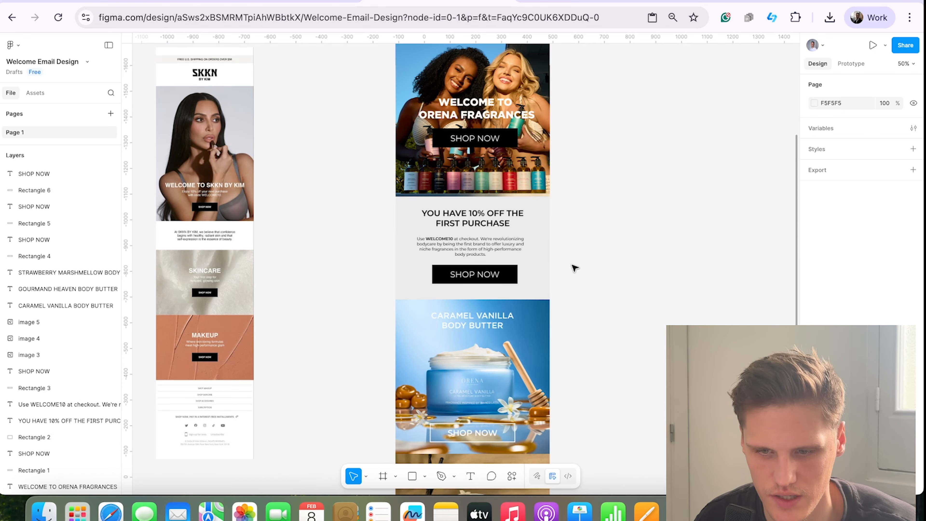
pyautogui.click(463, 276)
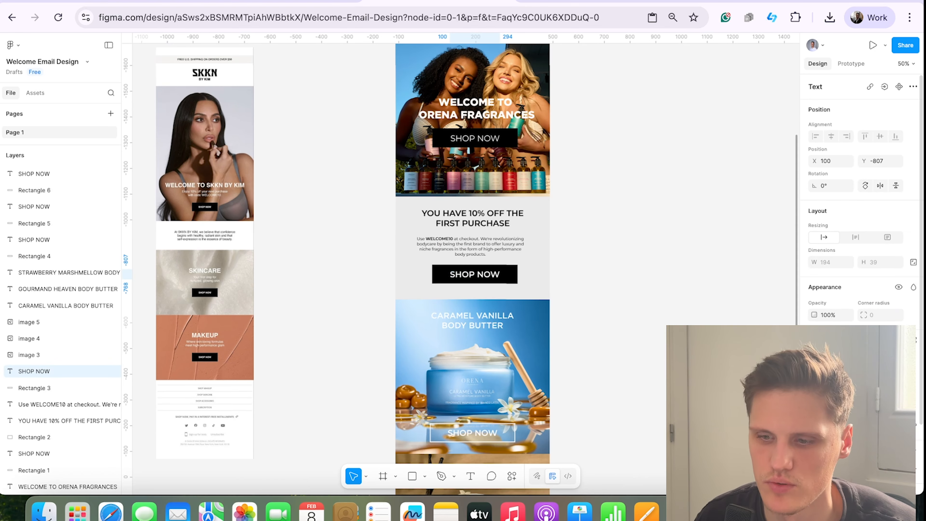
pyautogui.click(475, 137)
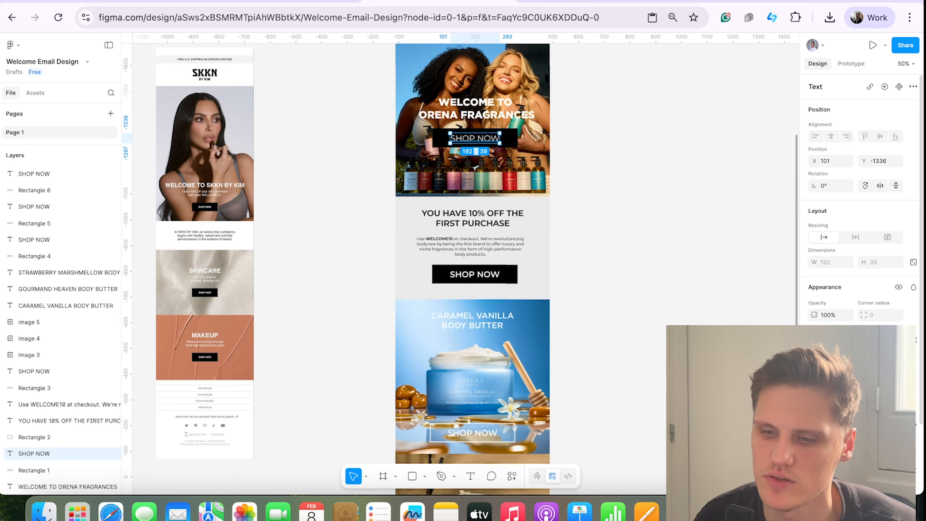
pyautogui.click(736, 321)
# Step: Review the email layout from the welcome banner through the three body butter sections, comparing it with the SKKN reference email
pyautogui.scroll(-10, 461, 333)
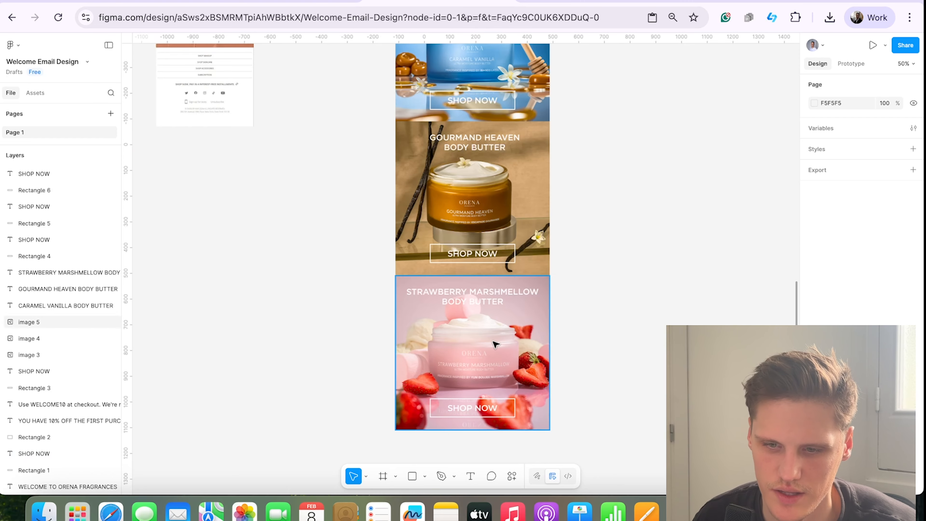
pyautogui.scroll(6, 619, 343)
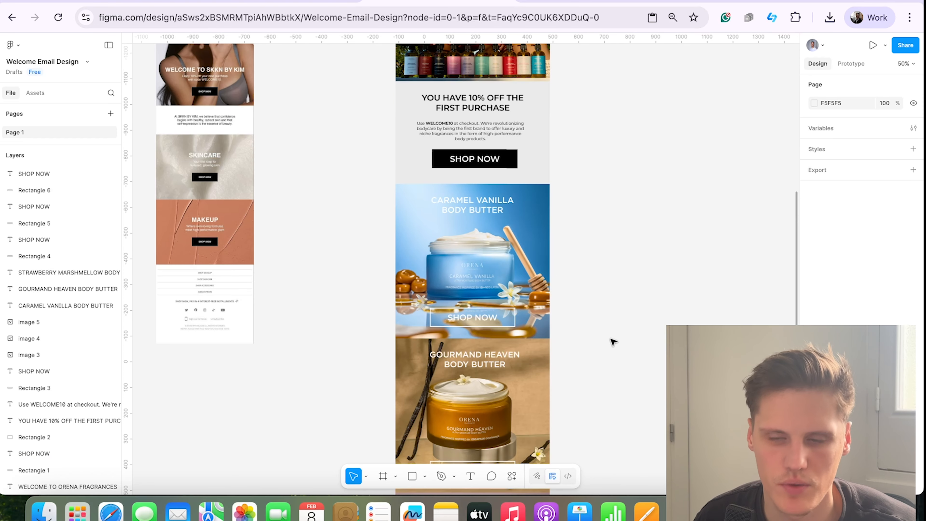
pyautogui.scroll(3, 562, 324)
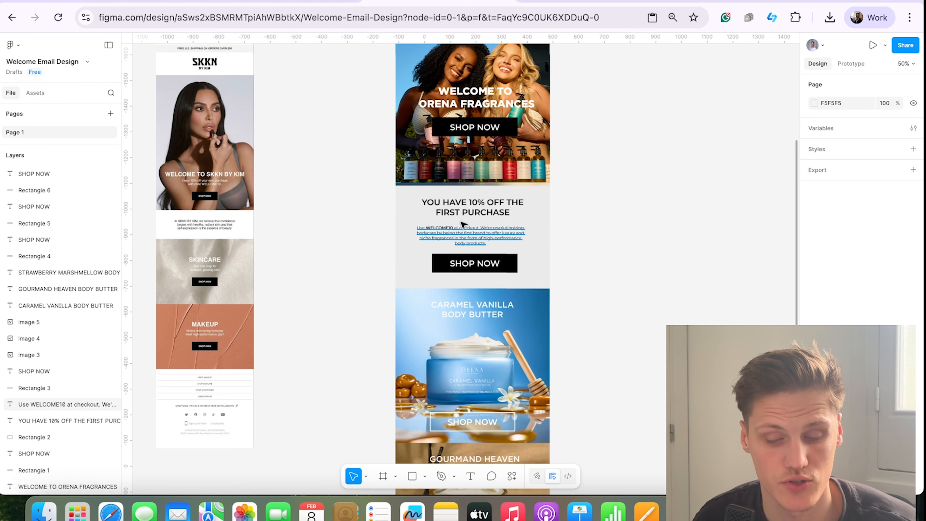
pyautogui.scroll(-1, 534, 261)
pyautogui.scroll(-9, 534, 261)
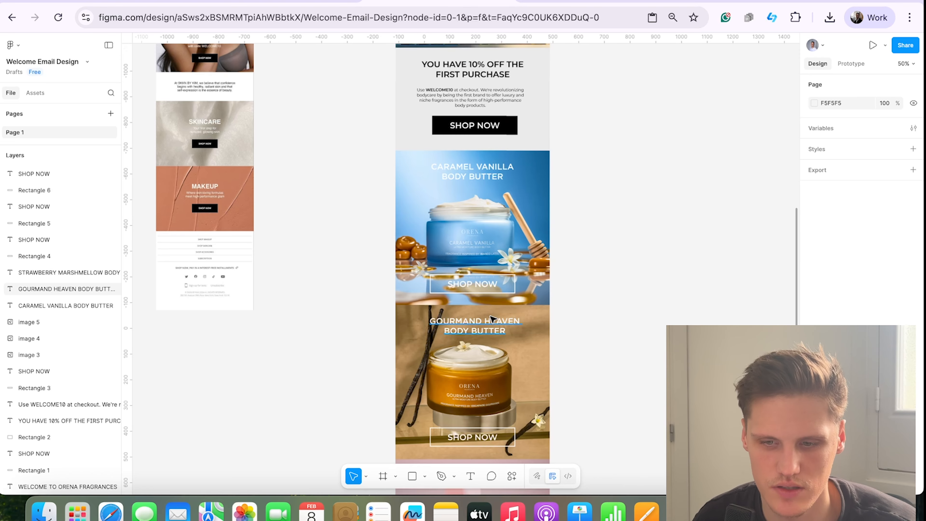
pyautogui.scroll(8, 538, 335)
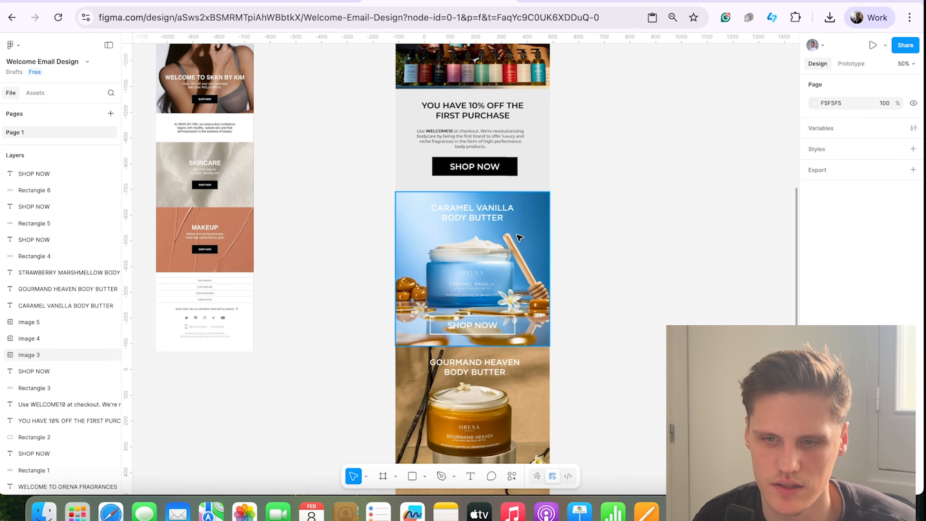
pyautogui.click(475, 136)
pyautogui.click(612, 170)
pyautogui.scroll(5, 614, 291)
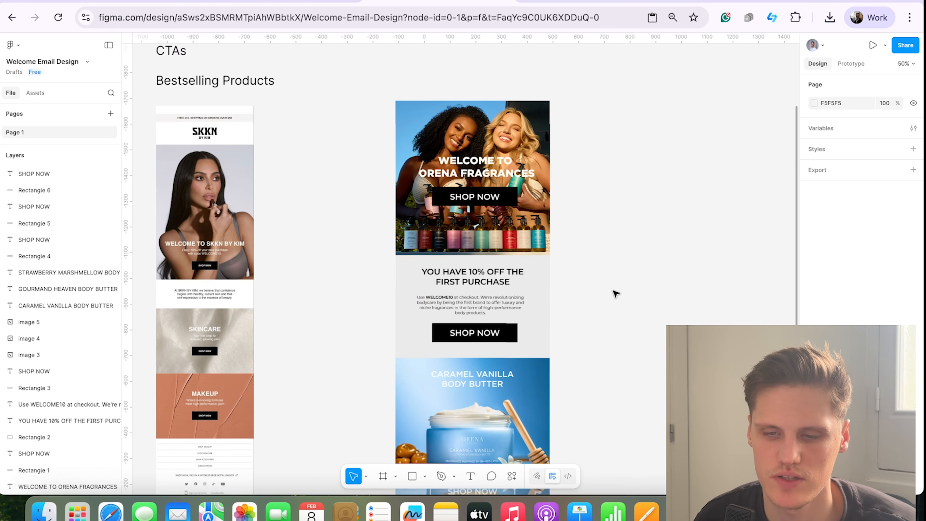
pyautogui.scroll(-10, 616, 323)
pyautogui.scroll(-5, 631, 373)
pyautogui.scroll(5, 623, 370)
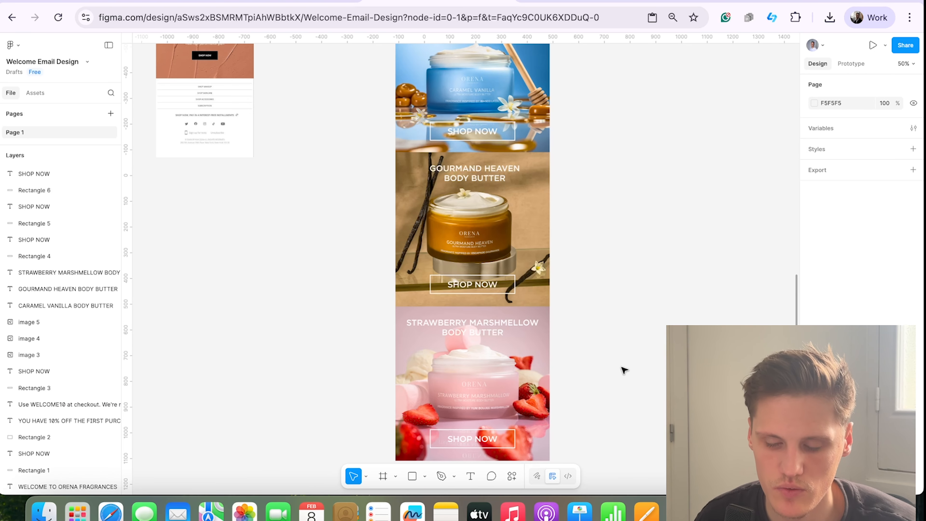
pyautogui.scroll(-5, 618, 367)
pyautogui.scroll(4, 614, 365)
pyautogui.scroll(6, 613, 364)
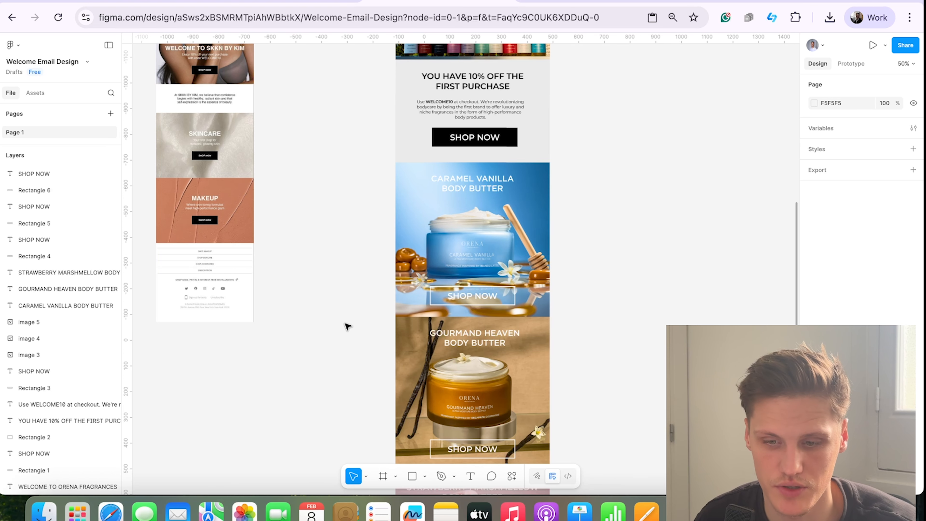
# Step: Draw a 600 × 464 rectangle just below the Strawberry Marshmellow image, matching the email's width
pyautogui.scroll(-10, 455, 340)
pyautogui.click(412, 476)
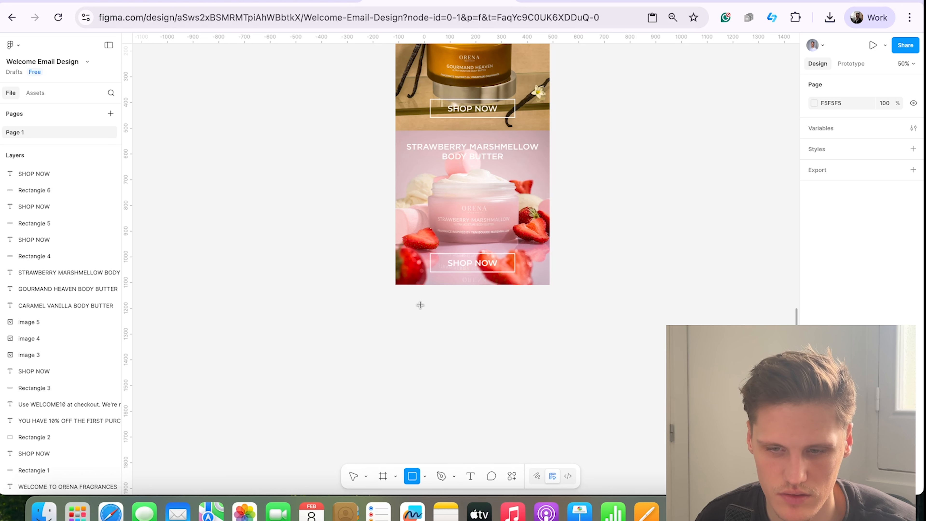
pyautogui.moveTo(395, 289)
pyautogui.mouseDown()
pyautogui.moveTo(531, 407)
pyautogui.moveTo(550, 408)
pyautogui.mouseUp()
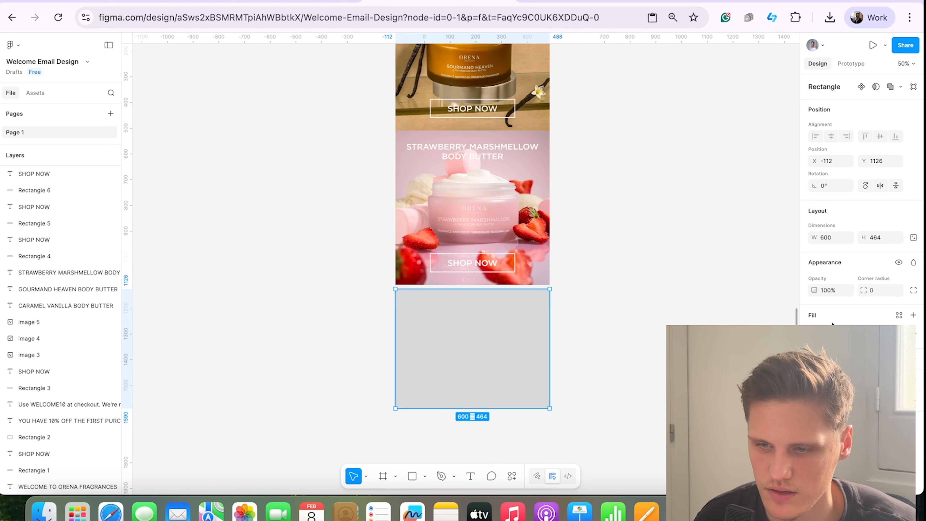
# Step: Move the new rectangle up to Y 1110, flush with the lower edge of the Strawberry Marshmellow image
pyautogui.click(824, 236)
pyautogui.click(533, 252)
pyautogui.click(622, 263)
pyautogui.click(496, 328)
pyautogui.hotkey('shift', 'Up')
pyautogui.hotkey('shift', 'Up')
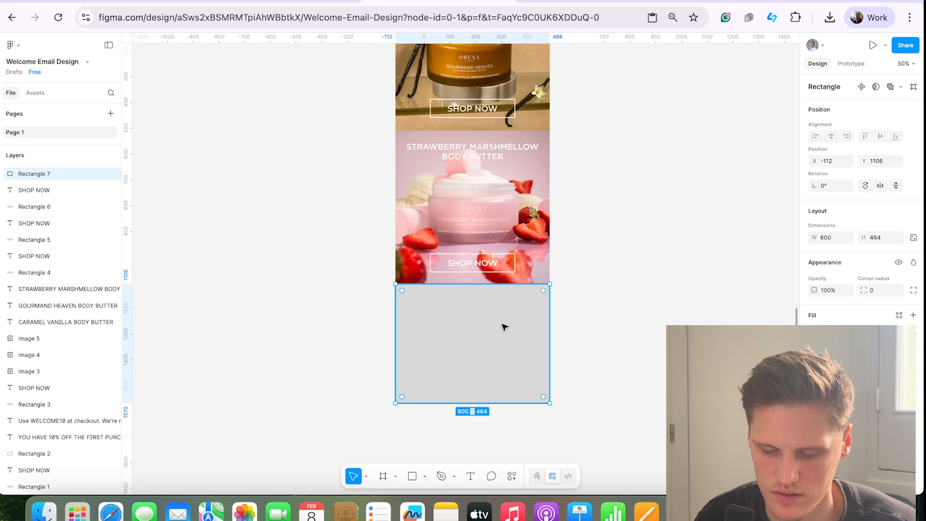
pyautogui.moveTo(503, 326); pyautogui.dragTo(513, 329)
pyautogui.click(511, 429)
pyautogui.click(503, 366)
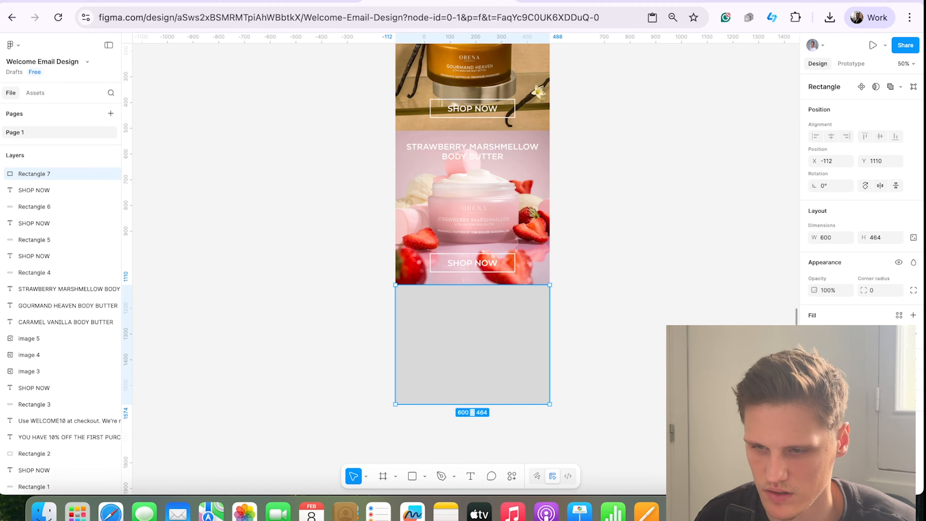
# Step: Change the fill of the rectangle below the Strawberry Marshmellow section to white
pyautogui.click(814, 333)
pyautogui.moveTo(707, 317); pyautogui.dragTo(610, 188)
pyautogui.click(610, 188)
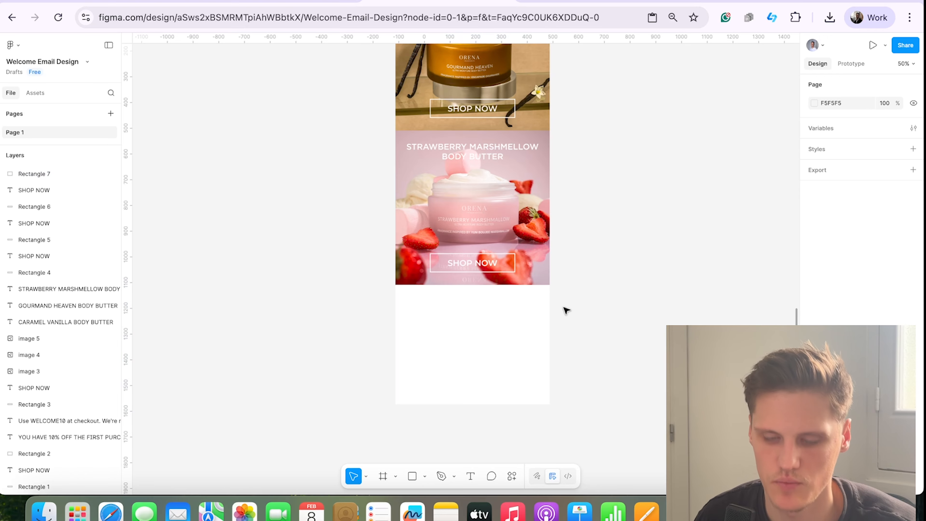
pyautogui.click(542, 319)
pyautogui.click(610, 326)
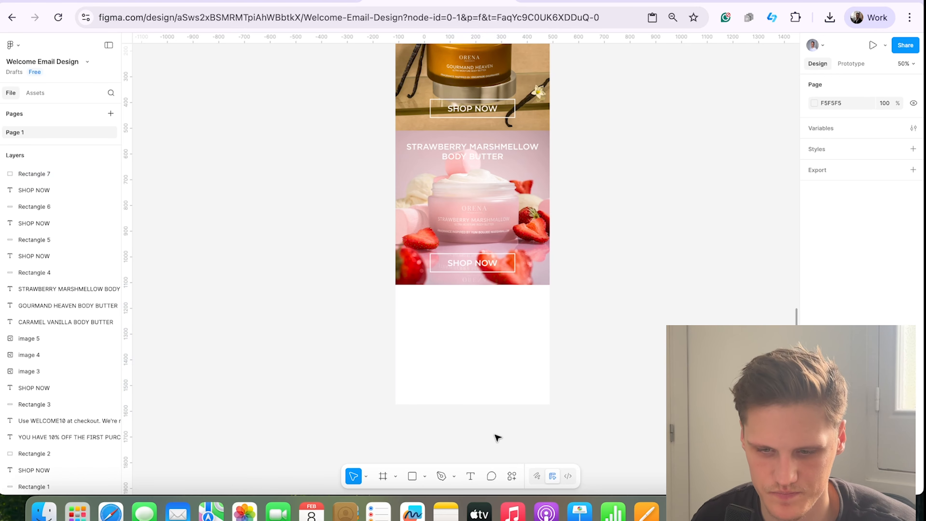
# Step: Switch to the Orena Fragrances website, check the product category names in its header navigation, and return to the Figma design
pyautogui.click(280, 3)
pyautogui.scroll(10, 430, 279)
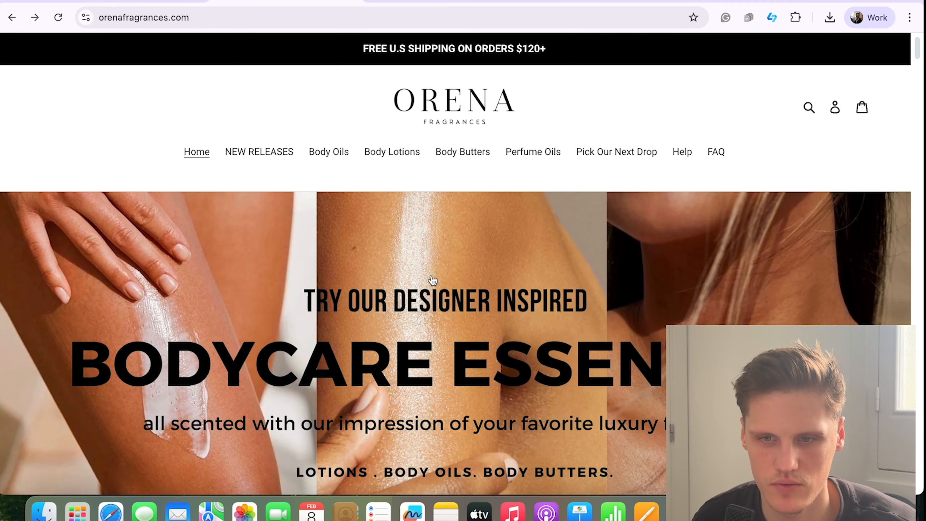
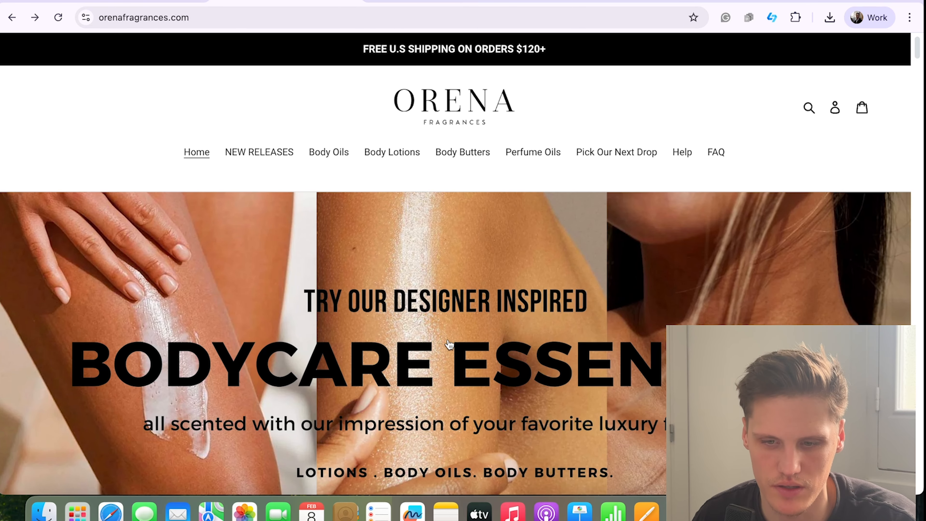
pyautogui.hotkey('ctrl', 'Tab')
# Step: Add the text "BODY LOTIONS" near the upper edge of the white footer rectangle
pyautogui.click(471, 476)
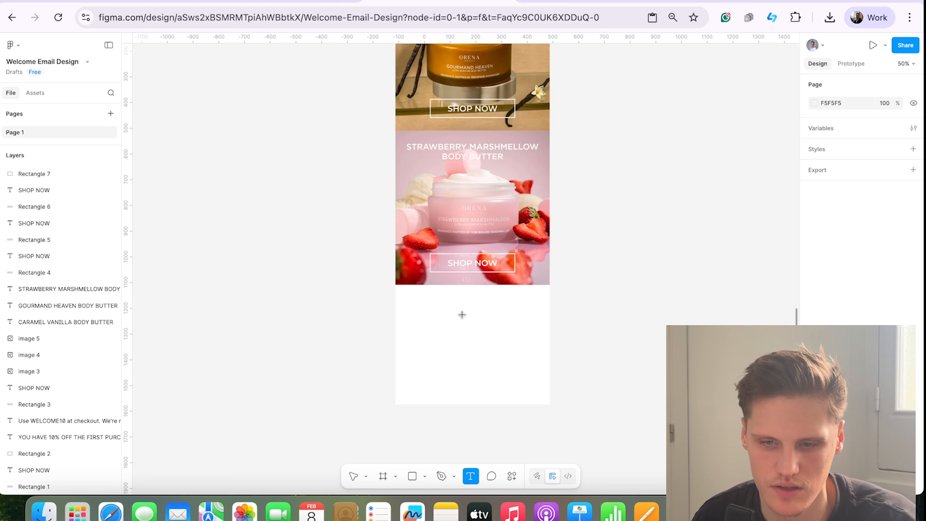
pyautogui.click(449, 302)
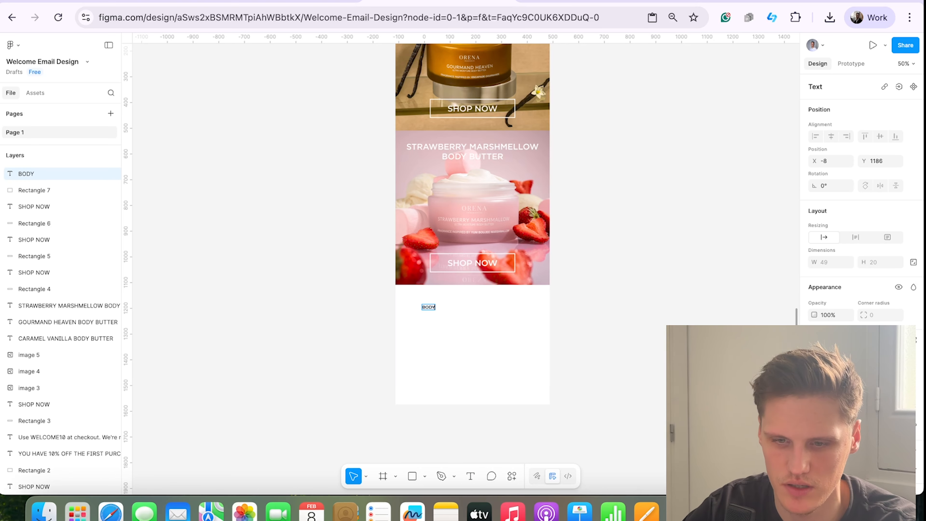
pyautogui.write('BODY LOTIONS')
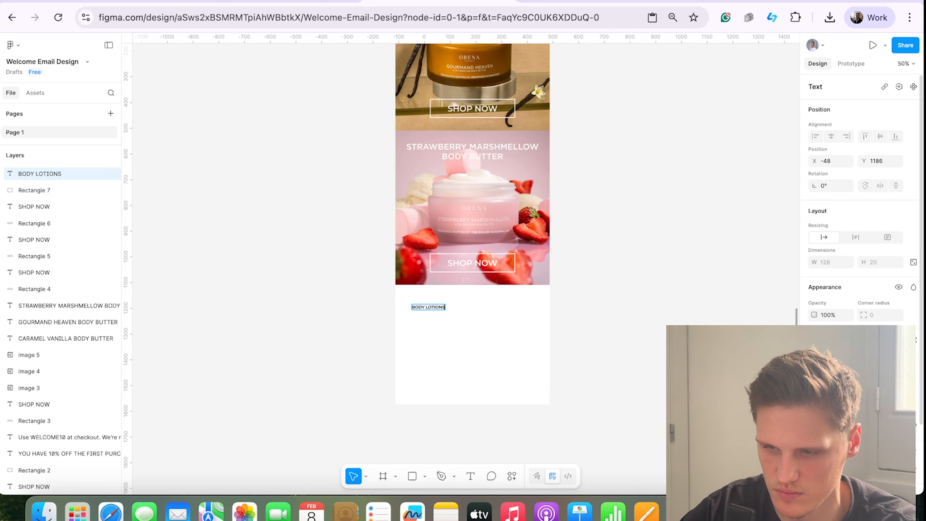
# Step: Enlarge the BODY LOTIONS text in the white footer until it is about 319 px wide
pyautogui.click(898, 375)
pyautogui.click(878, 412)
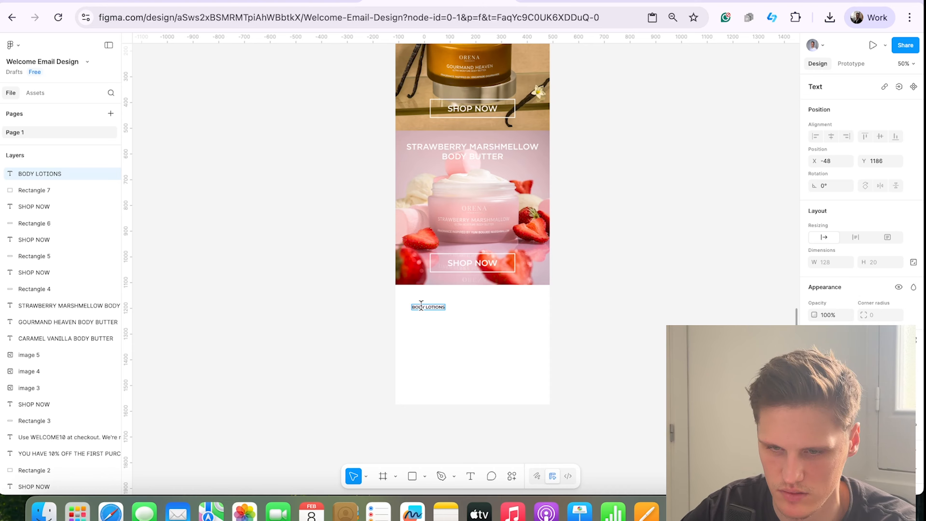
pyautogui.click(897, 374)
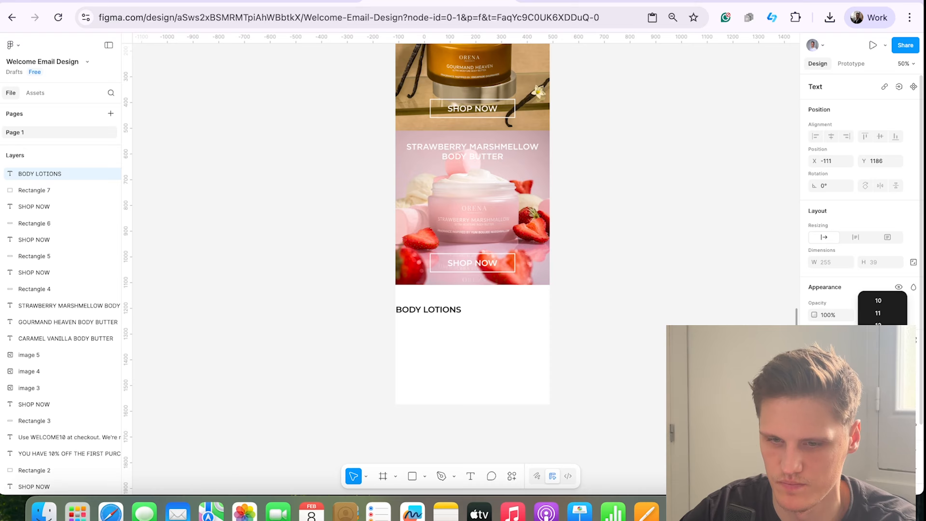
pyautogui.click(878, 437)
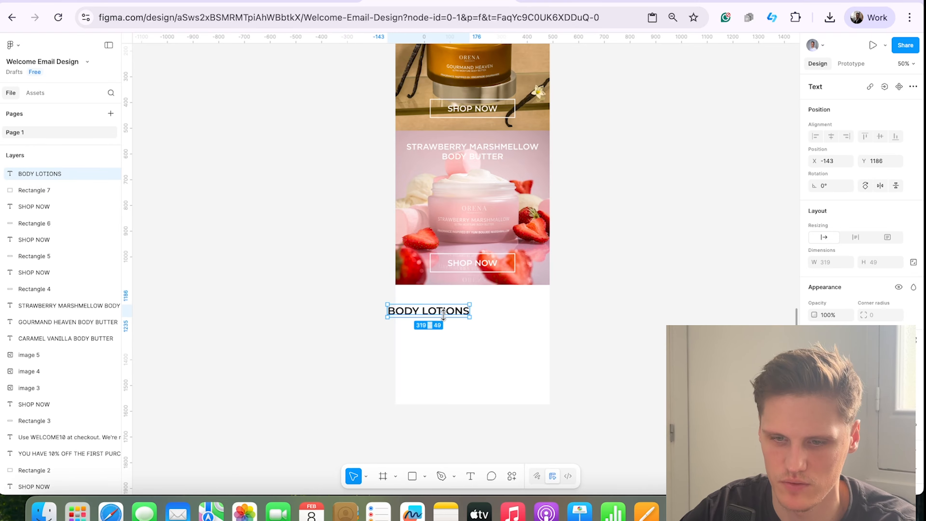
# Step: Center BODY LOTIONS in the footer and add a copy below it at Y 1293 reading "BODY BUTTERS"
pyautogui.moveTo(443, 314); pyautogui.dragTo(488, 337)
pyautogui.click(254, 1)
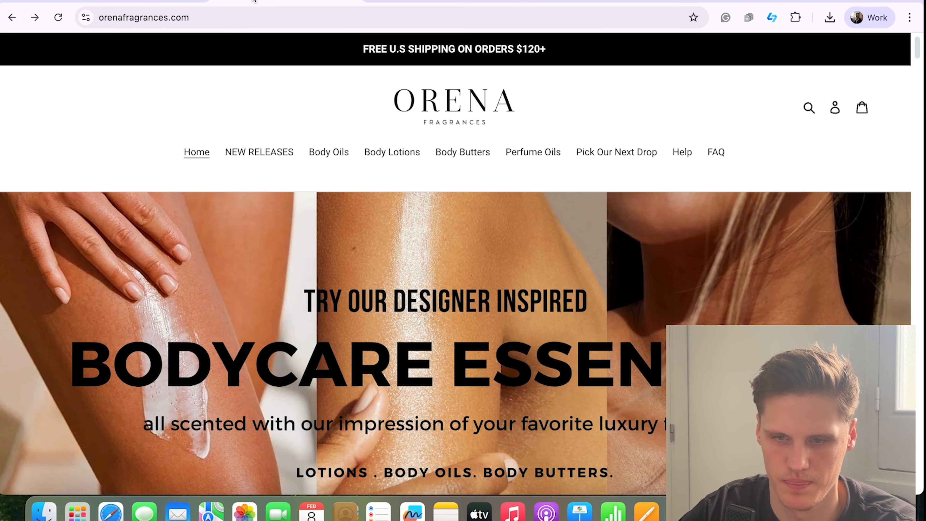
pyautogui.click(438, 1)
pyautogui.doubleClick(486, 339)
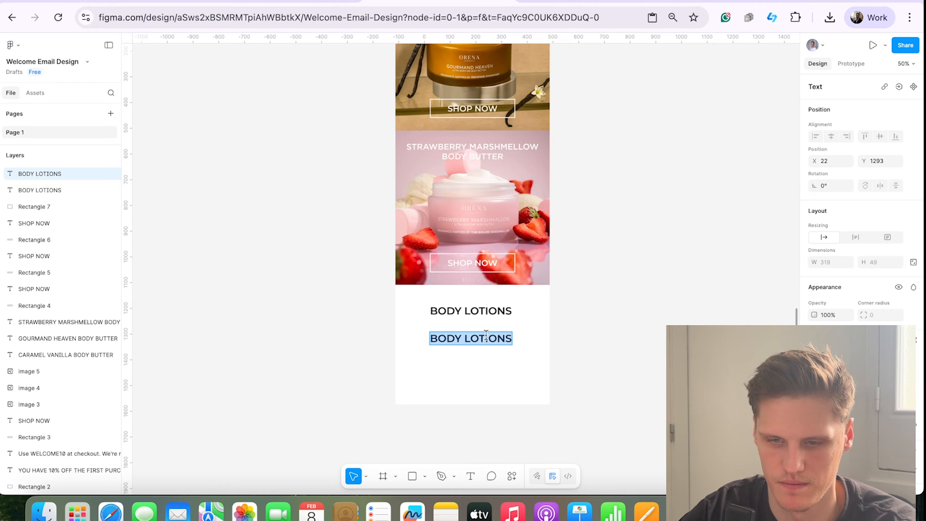
pyautogui.doubleClick(485, 339)
pyautogui.write('BUTTERS')
pyautogui.click(624, 356)
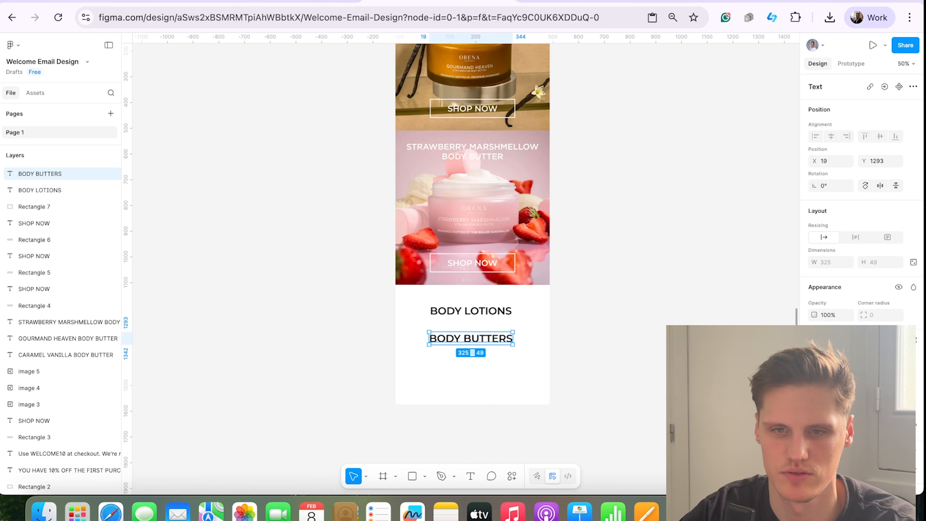
# Step: Check the category names on the Orena website, then duplicate BODY BUTTERS below at Y 1400 and change the copy to "NEW RELEASES"
pyautogui.click(313, 1)
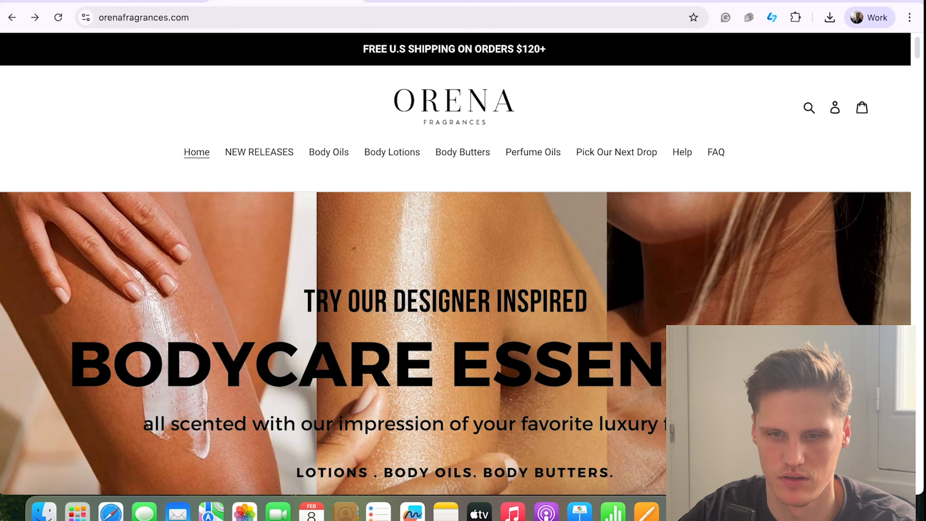
pyautogui.click(438, 1)
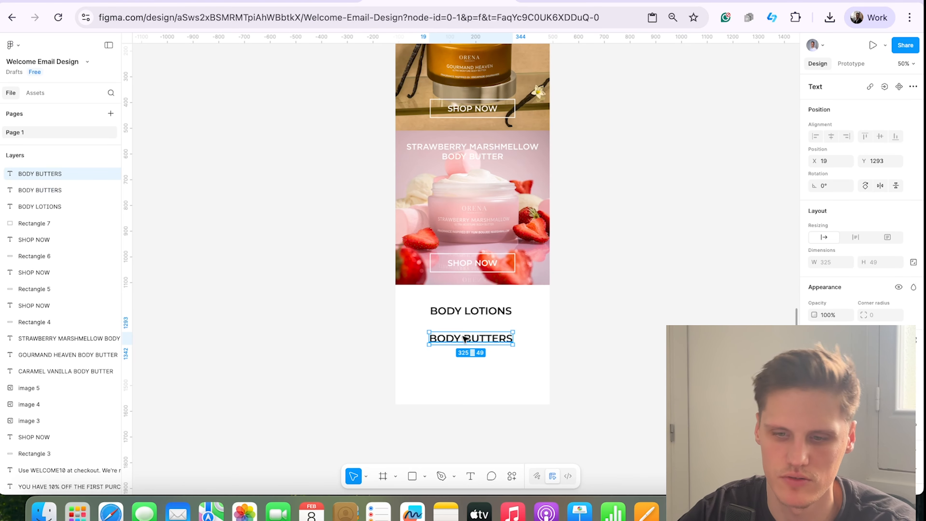
pyautogui.moveTo(466, 339); pyautogui.dragTo(467, 366)
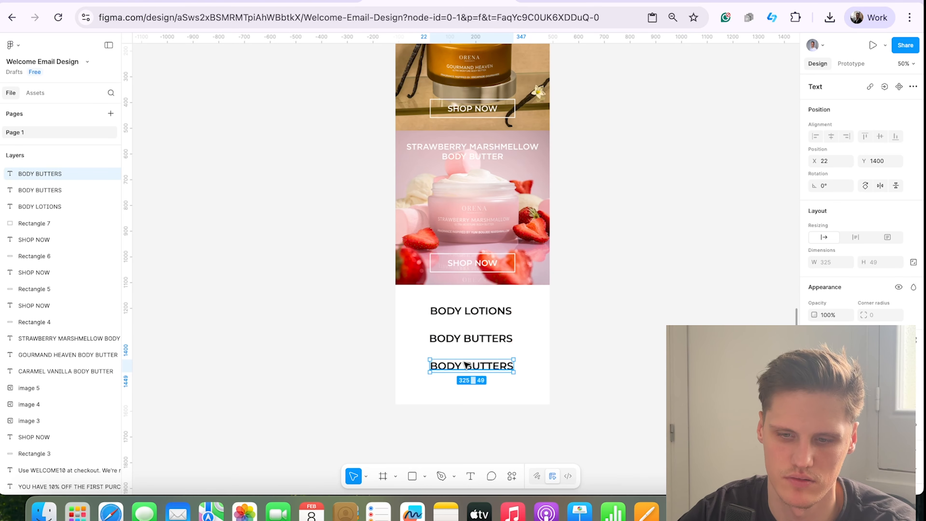
pyautogui.doubleClick(466, 365)
pyautogui.write('NEW RELEASES')
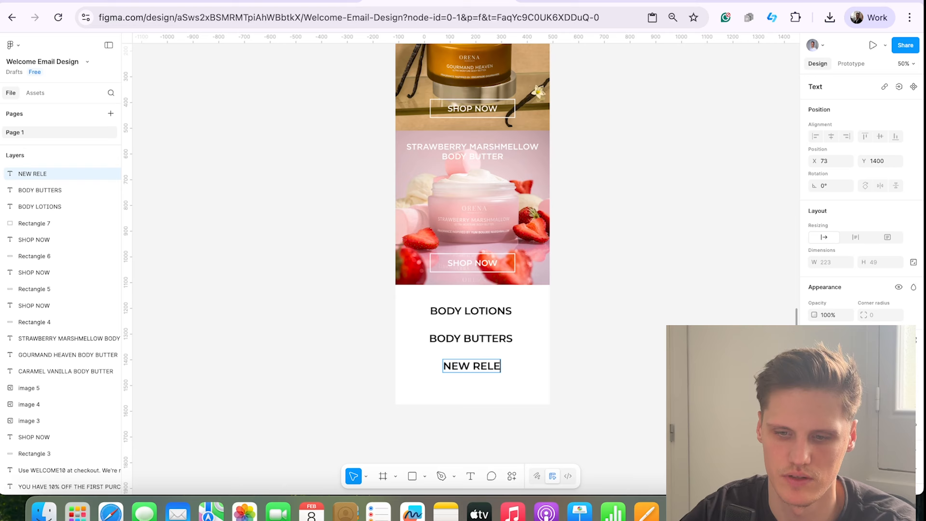
pyautogui.click(630, 330)
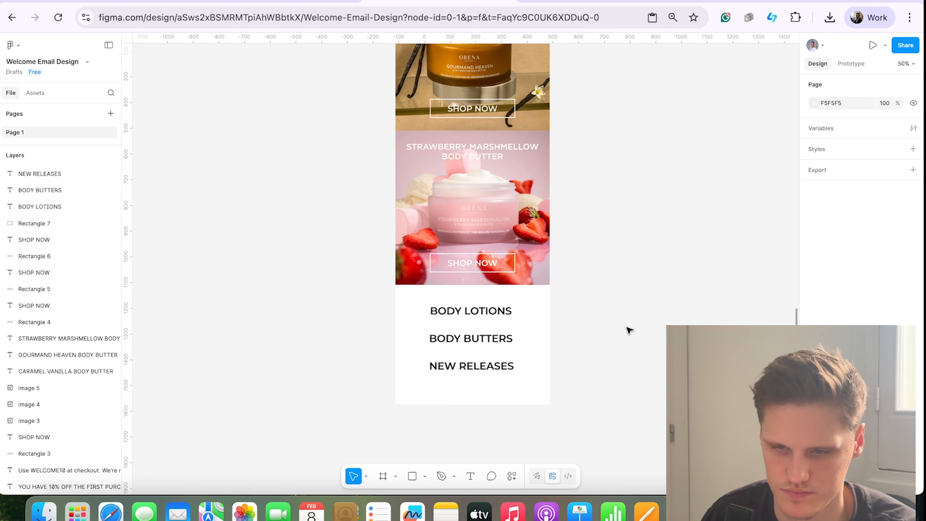
# Step: Reduce the font size of the BODY LOTIONS, BODY BUTTERS and NEW RELEASES footer texts together
pyautogui.scroll(-3, 630, 330)
pyautogui.click(440, 207)
pyautogui.keyDown('shift'); pyautogui.click(460, 236); pyautogui.keyUp('shift')
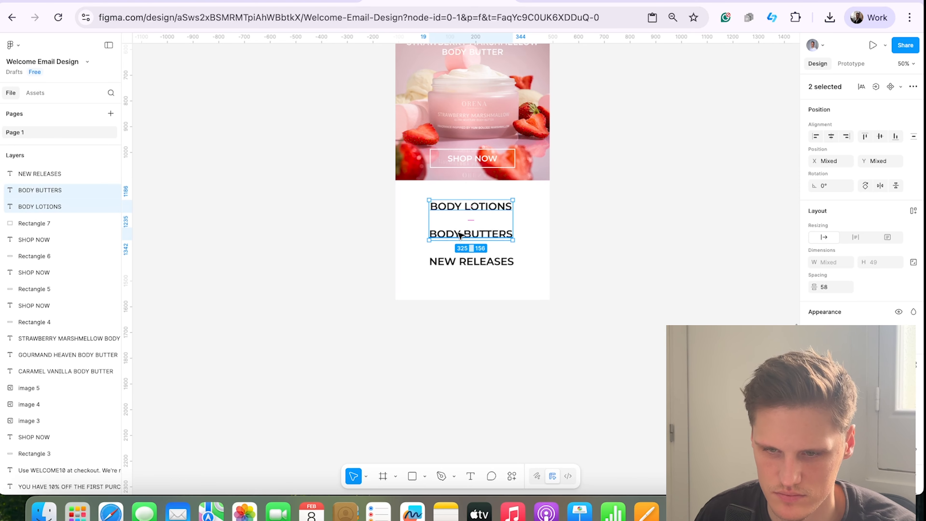
pyautogui.keyDown('shift'); pyautogui.click(468, 272); pyautogui.keyUp('shift')
pyautogui.click(618, 260)
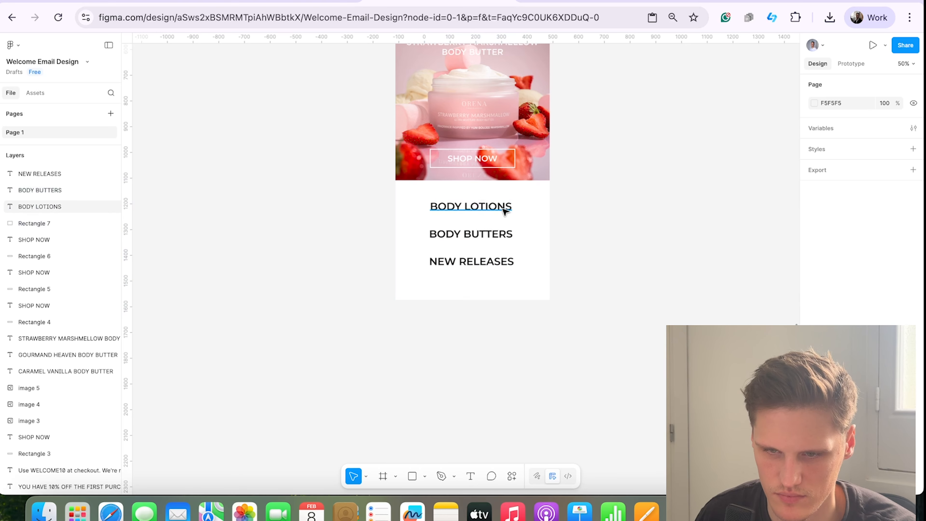
pyautogui.click(505, 212)
pyautogui.keyDown('shift'); pyautogui.click(505, 236); pyautogui.keyUp('shift')
pyautogui.keyDown('shift'); pyautogui.click(501, 262); pyautogui.keyUp('shift')
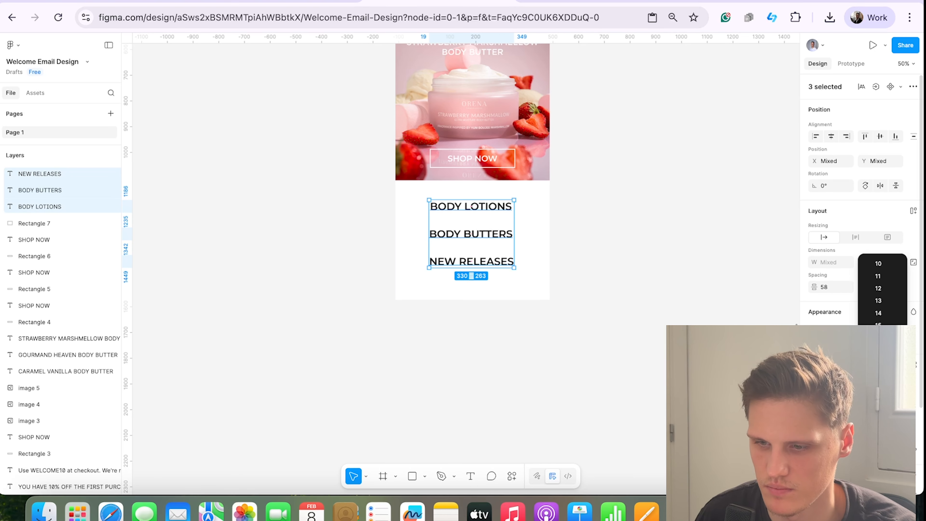
pyautogui.press('Escape')
pyautogui.click(596, 262)
# Step: Copy the Orena logo image from the Orena Fragrances website and paste it into the Figma email design
pyautogui.scroll(10, 596, 262)
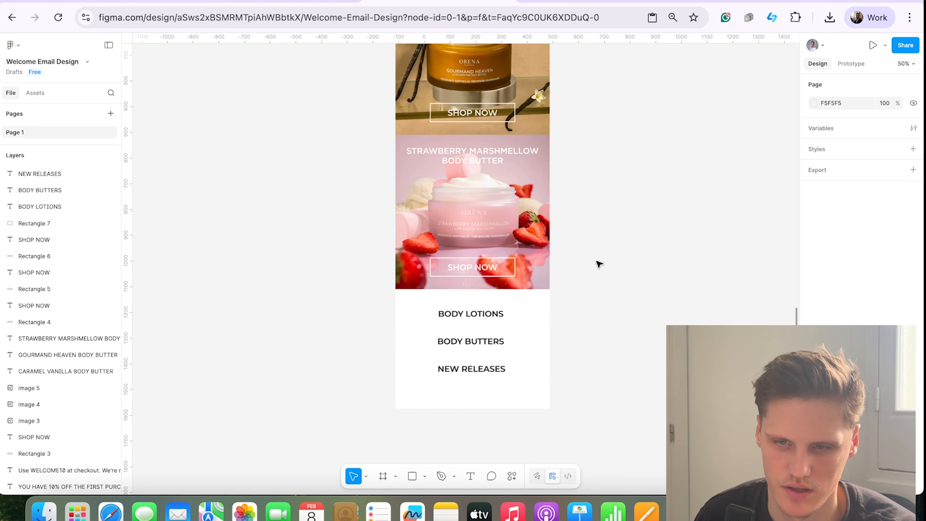
pyautogui.scroll(5, 584, 296)
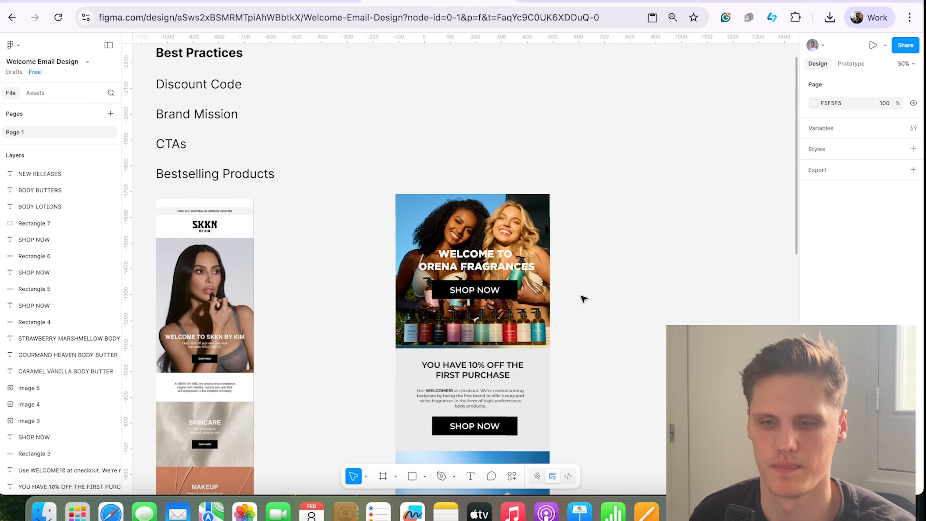
pyautogui.scroll(-12, 583, 296)
pyautogui.scroll(-4, 587, 301)
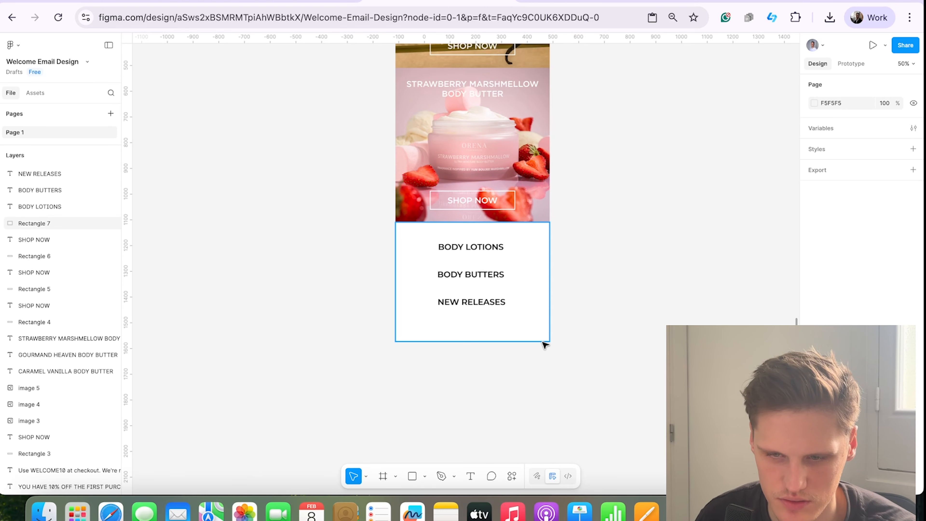
pyautogui.scroll(6, 547, 341)
pyautogui.scroll(10, 540, 351)
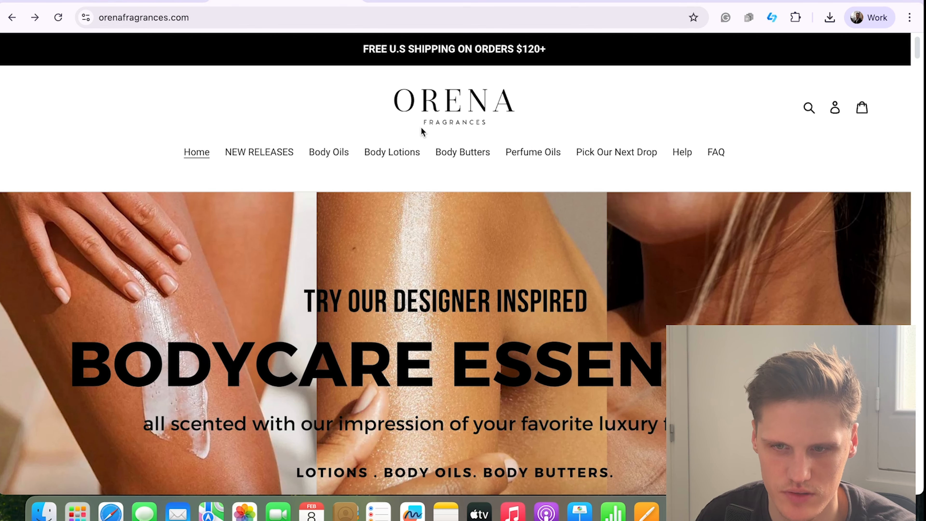
pyautogui.rightClick(448, 98)
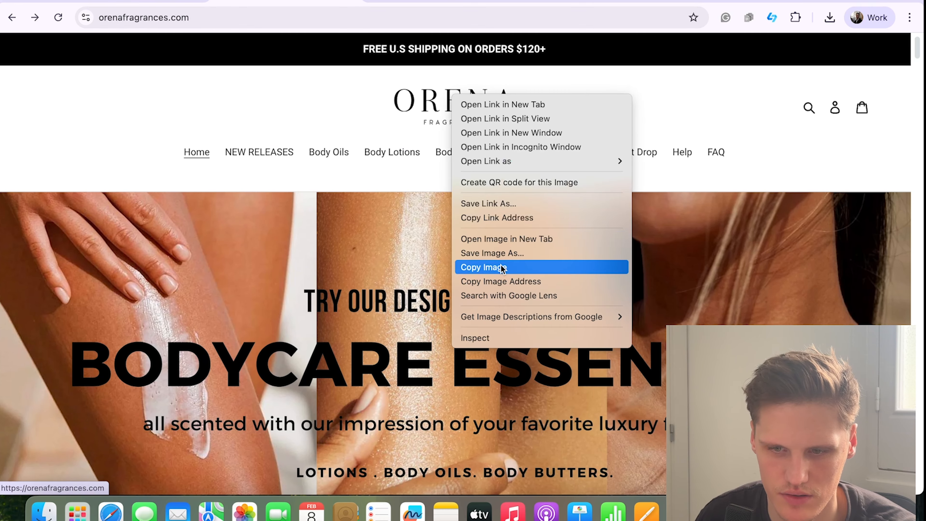
pyautogui.click(470, 267)
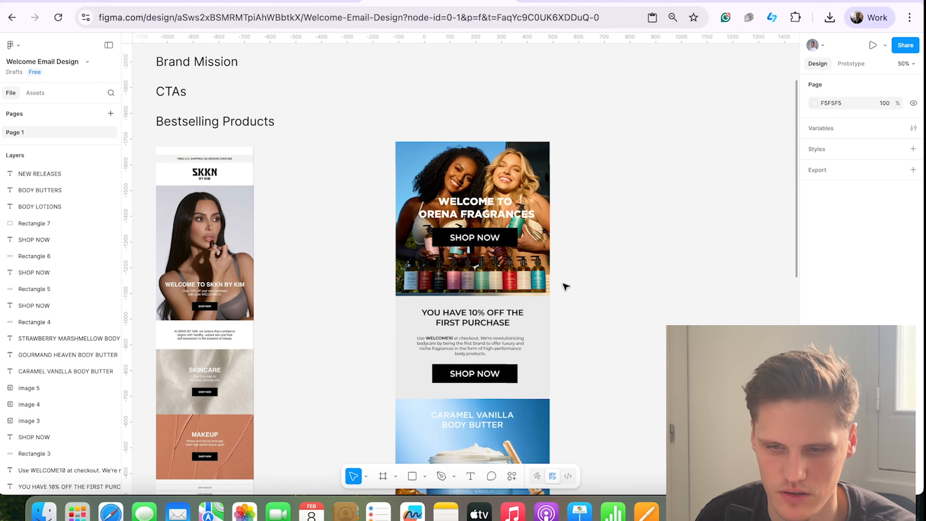
pyautogui.scroll(-15, 577, 364)
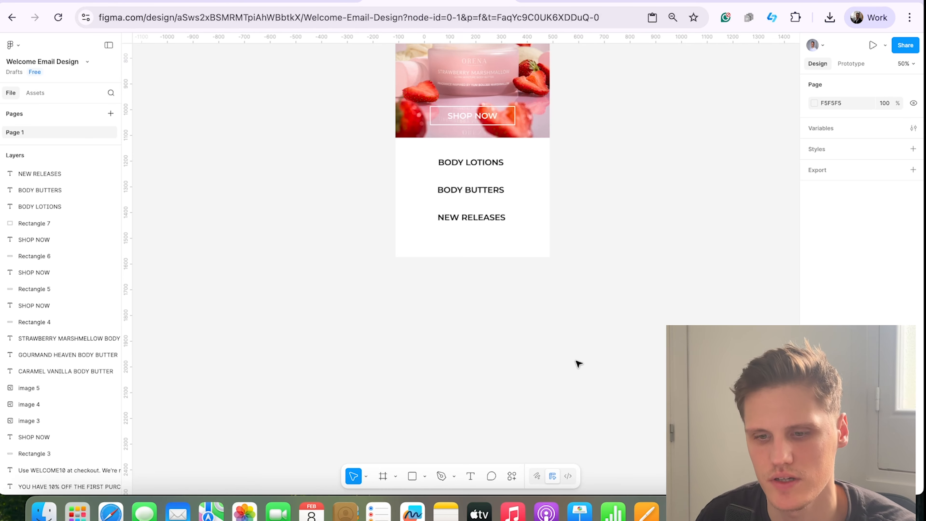
pyautogui.press('super+v')
# Step: Extend the white footer rectangle to a height of 556 and scale the Orena logo to 304 by 103, centered below NEW RELEASES
pyautogui.moveTo(476, 309); pyautogui.dragTo(529, 281)
pyautogui.click(528, 258)
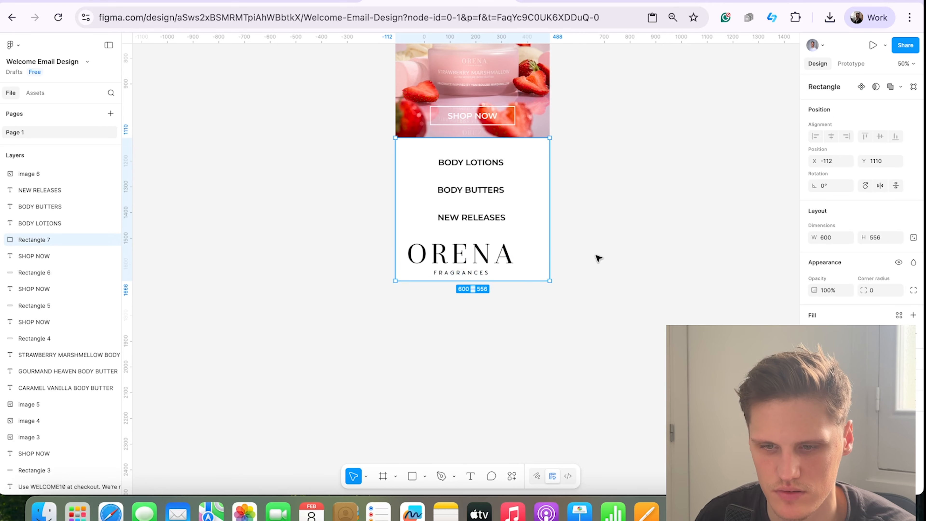
pyautogui.moveTo(432, 265); pyautogui.dragTo(444, 262)
pyautogui.moveTo(525, 270); pyautogui.dragTo(483, 260)
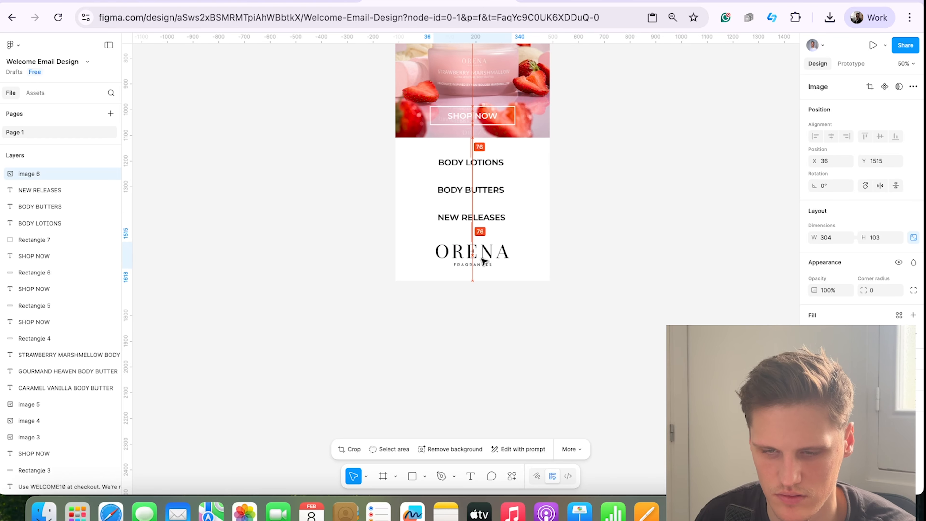
# Step: Shorten the white footer rectangle slightly from below and move the Orena logo up to Y 1507
pyautogui.click(518, 279)
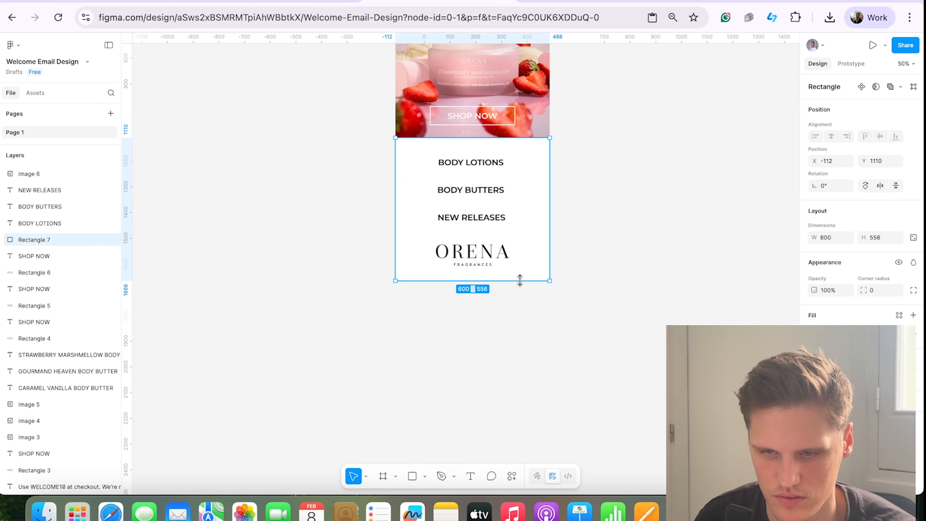
pyautogui.moveTo(519, 279); pyautogui.dragTo(485, 254)
pyautogui.press('Escape')
pyautogui.click(489, 255)
pyautogui.click(568, 256)
pyautogui.click(475, 256)
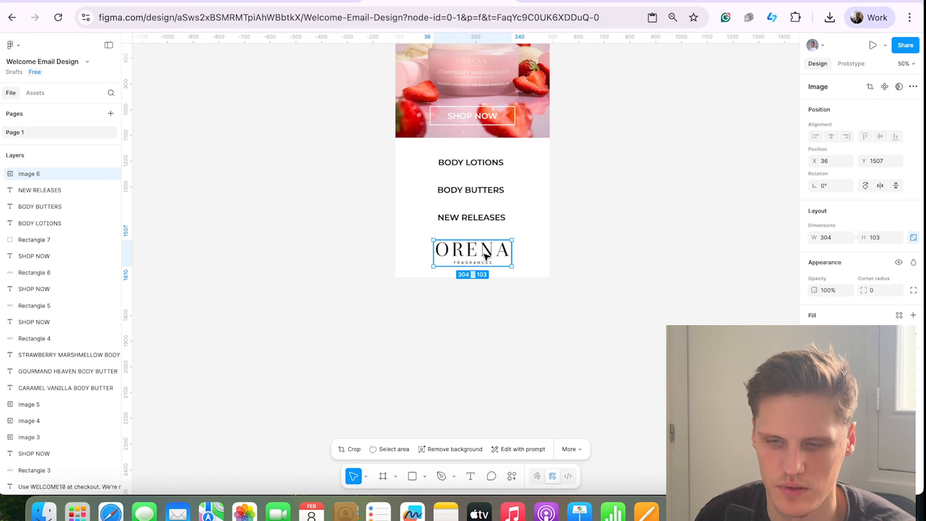
pyautogui.click(597, 220)
# Step: Draw a horizontal line 600 px wide across the footer at Y 1254, between BODY LOTIONS and BODY BUTTERS
pyautogui.scroll(2, 570, 345)
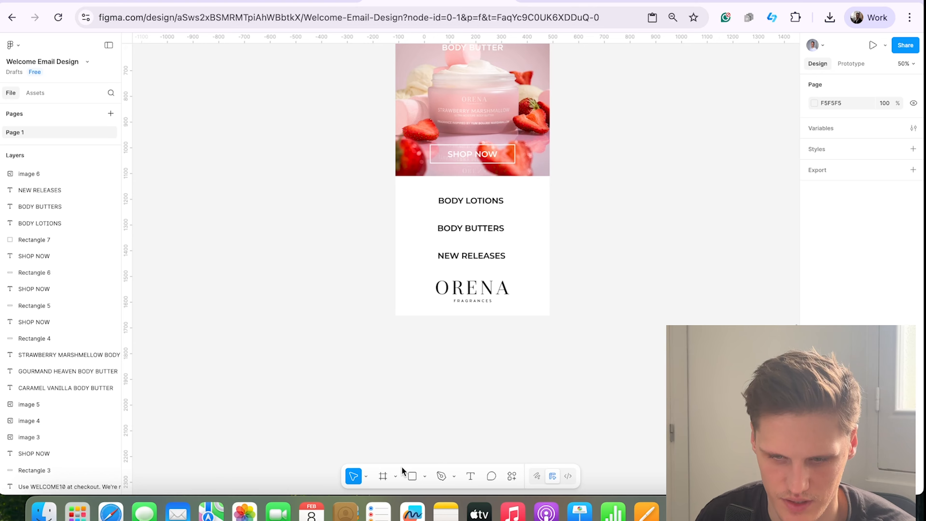
pyautogui.click(397, 475)
pyautogui.click(424, 474)
pyautogui.click(425, 476)
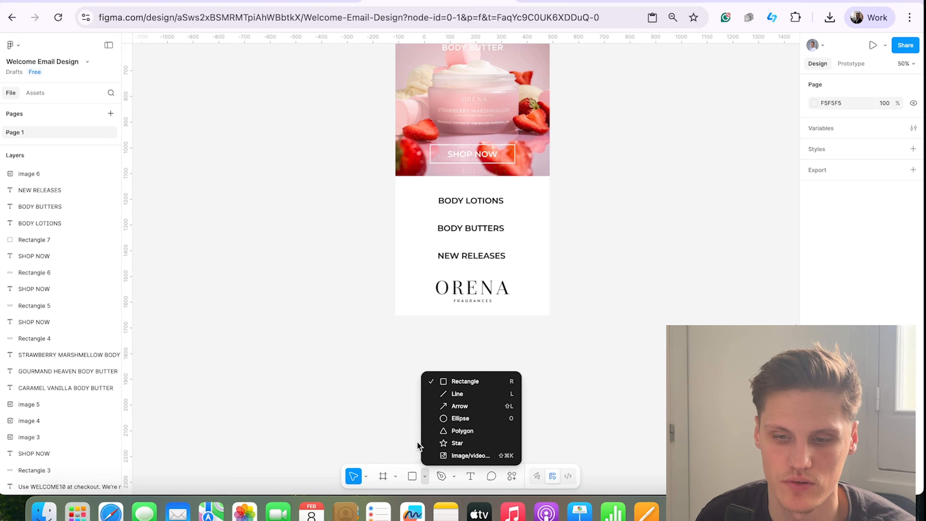
pyautogui.click(442, 394)
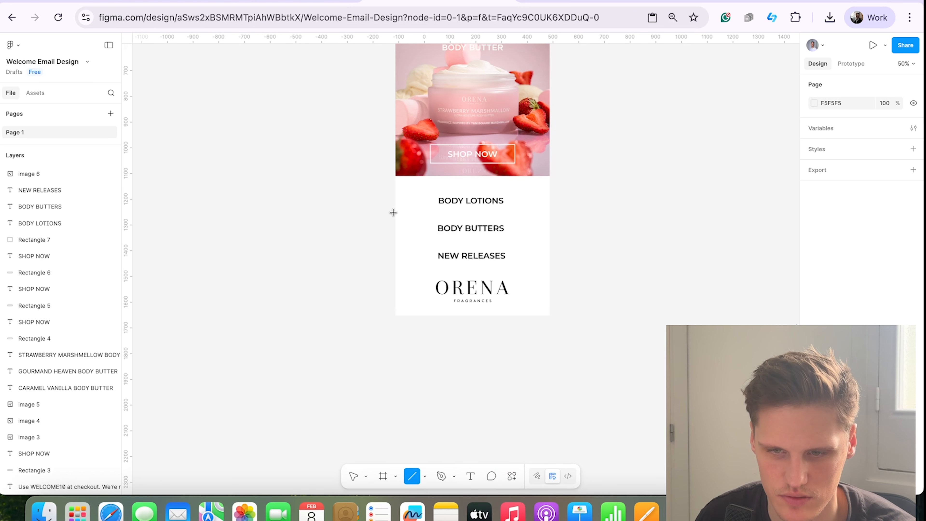
pyautogui.moveTo(397, 213); pyautogui.dragTo(550, 213)
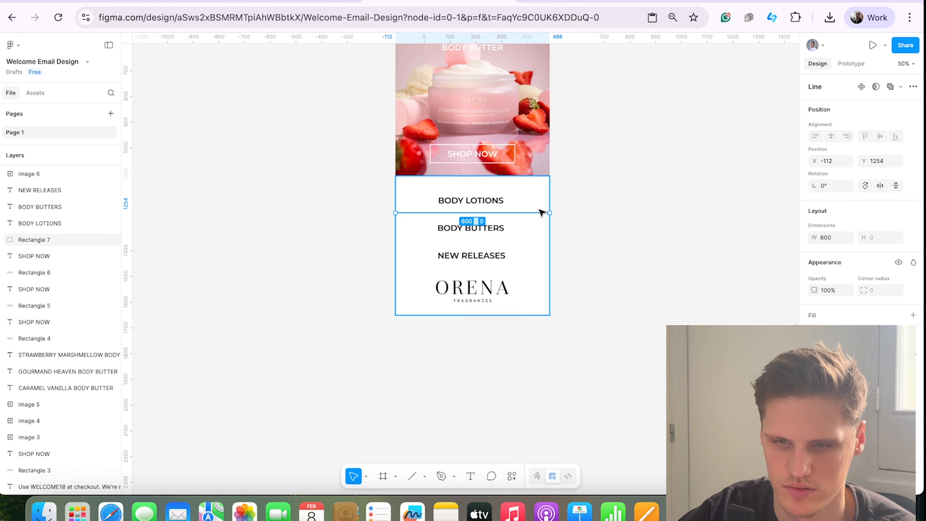
pyautogui.click(594, 199)
# Step: Duplicate the divider line twice, placing one copy below BODY BUTTERS and one below NEW RELEASES
pyautogui.click(540, 213)
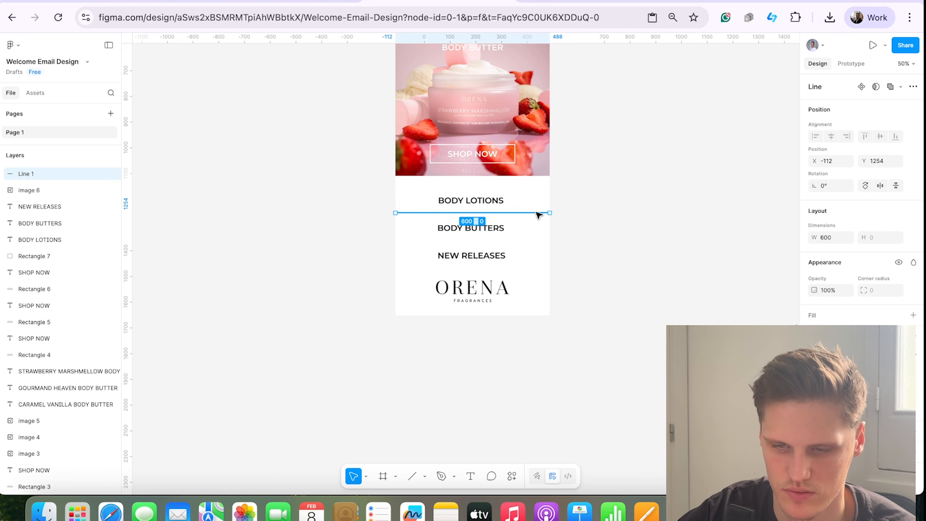
pyautogui.click(563, 234)
pyautogui.click(538, 213)
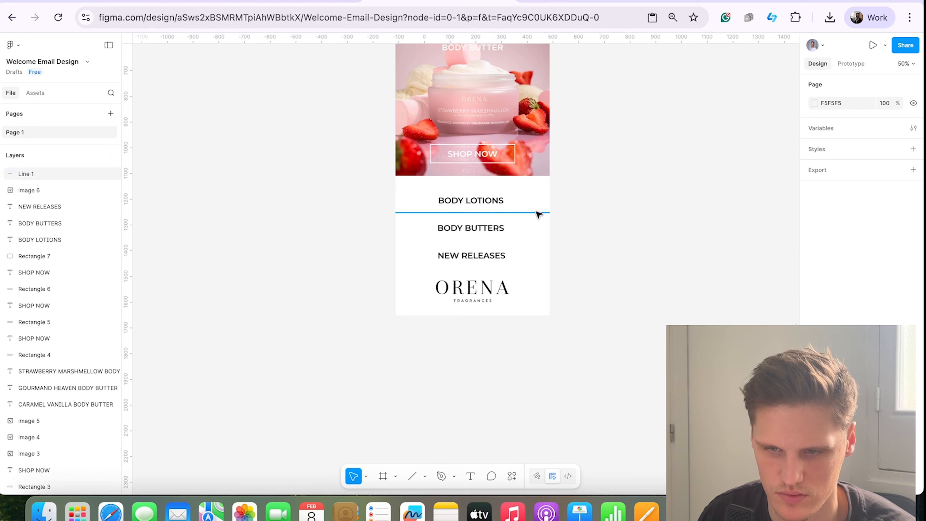
pyautogui.moveTo(539, 213); pyautogui.dragTo(539, 271)
pyautogui.click(612, 266)
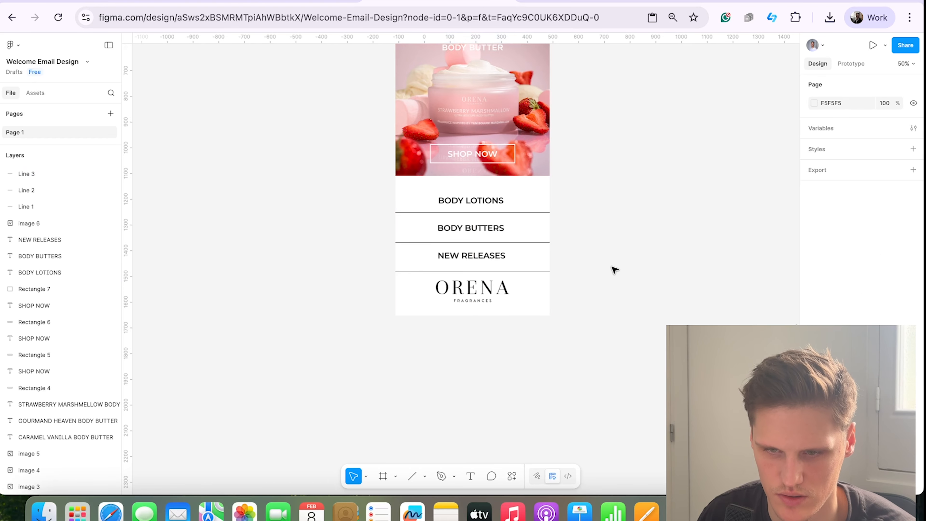
# Step: Move the BODY LOTIONS label in the footer up to Y 1162
pyautogui.scroll(2, 558, 240)
pyautogui.click(481, 282)
pyautogui.keyDown('shift'); pyautogui.click(485, 254); pyautogui.keyUp('shift')
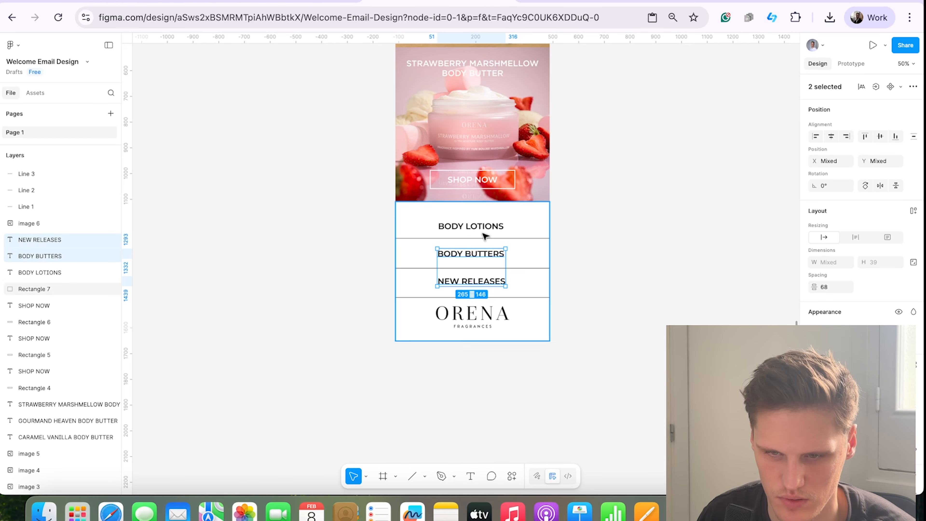
pyautogui.keyDown('shift'); pyautogui.click(481, 228); pyautogui.keyUp('shift')
pyautogui.click(481, 229)
pyautogui.moveTo(481, 229); pyautogui.dragTo(481, 223)
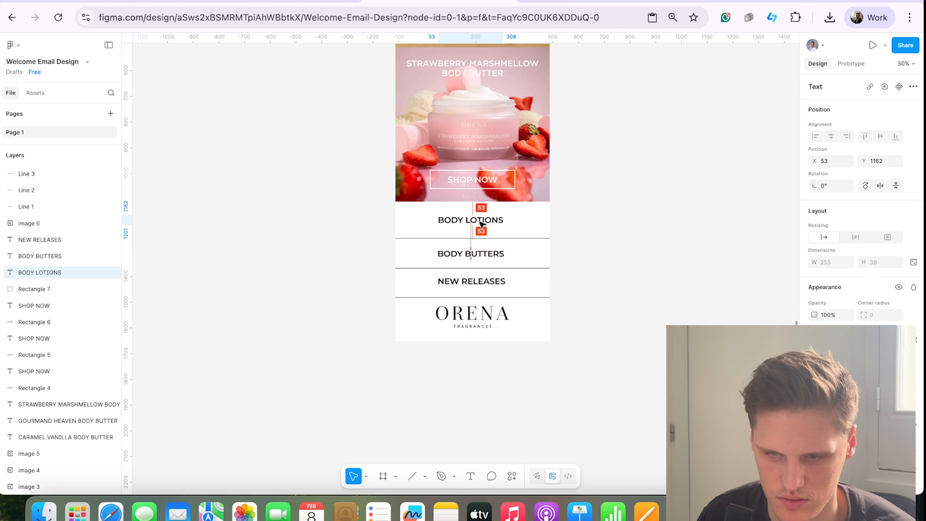
pyautogui.click(580, 267)
# Step: Move BODY BUTTERS and NEW RELEASES up so the three footer labels are spaced 65 px apart, with NEW RELEASES at Y 1370
pyautogui.click(493, 257)
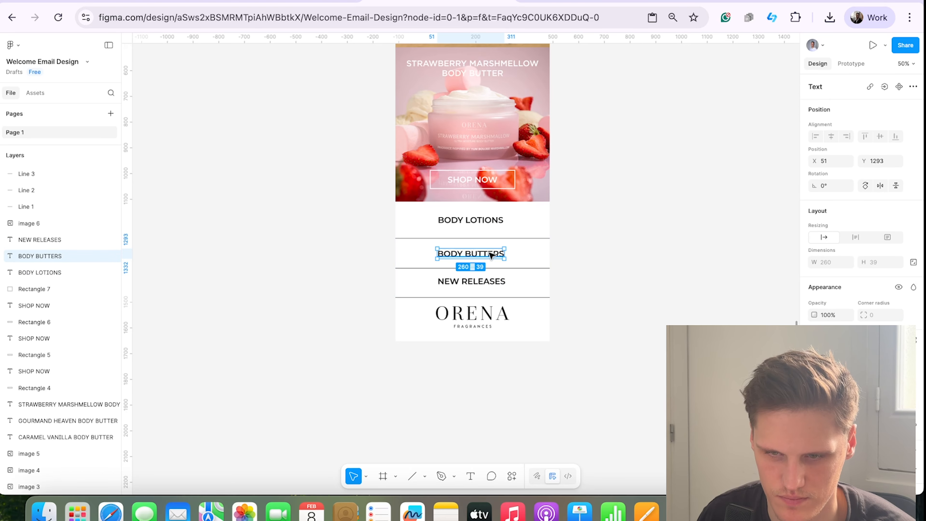
pyautogui.moveTo(488, 255); pyautogui.dragTo(489, 251)
pyautogui.click(600, 270)
pyautogui.click(482, 282)
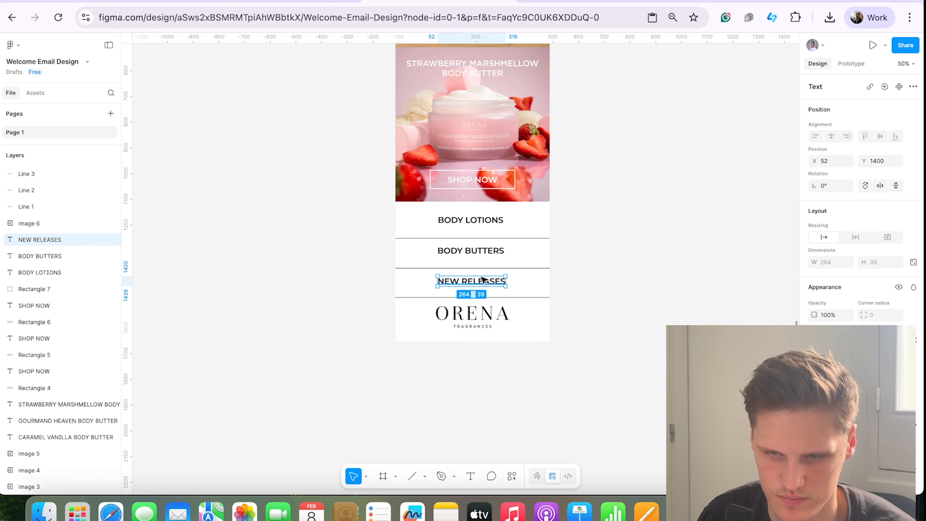
pyautogui.moveTo(482, 283); pyautogui.dragTo(488, 248)
pyautogui.press('Escape')
pyautogui.click(616, 248)
pyautogui.moveTo(470, 287); pyautogui.dragTo(467, 281)
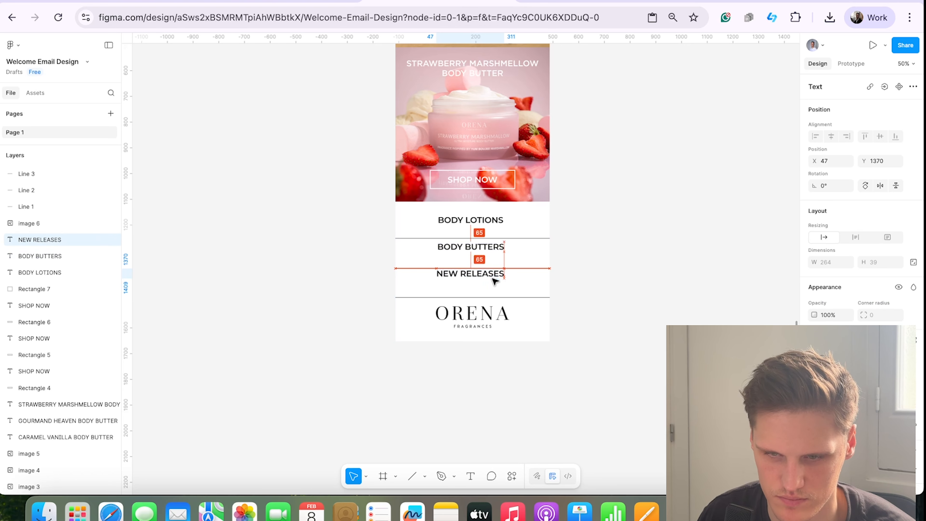
pyautogui.click(570, 277)
# Step: Move the three footer divider lines up between the category labels, placing the first at Y 1234 and the second at Y 1342
pyautogui.moveTo(516, 298); pyautogui.dragTo(516, 291)
pyautogui.click(566, 285)
pyautogui.click(524, 273)
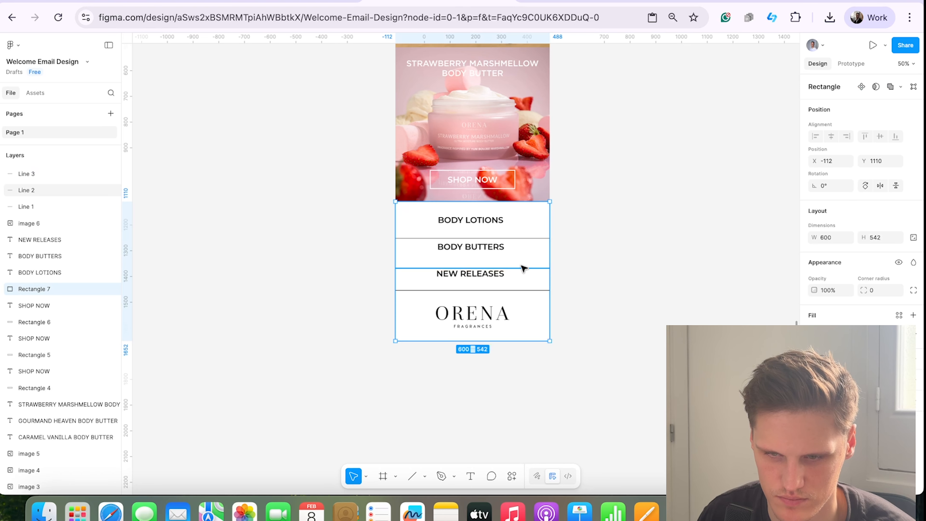
pyautogui.click(523, 269)
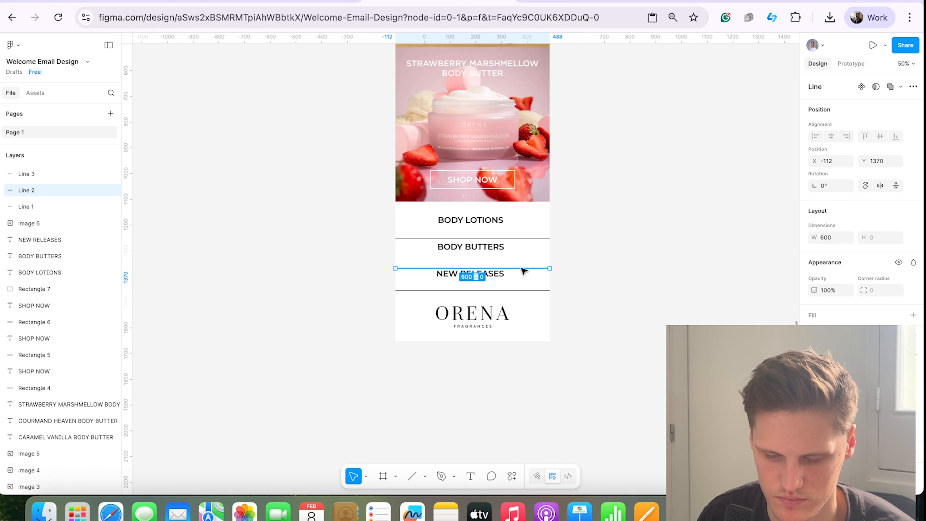
pyautogui.moveTo(524, 271); pyautogui.dragTo(528, 236)
pyautogui.click(616, 246)
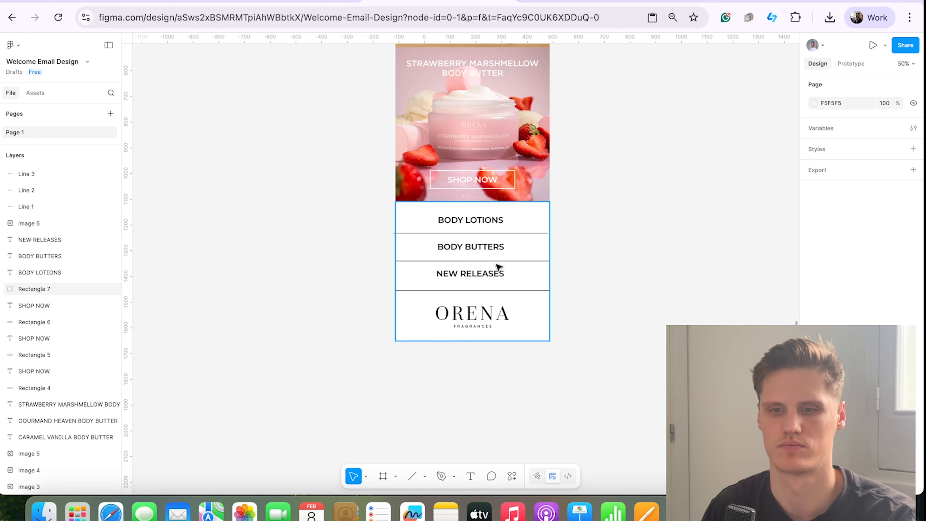
# Step: Nudge the lowest footer divider up to Y 1450 and move the Orena logo slightly up beneath it
pyautogui.moveTo(522, 291); pyautogui.dragTo(520, 289)
pyautogui.click(596, 276)
pyautogui.moveTo(488, 316); pyautogui.dragTo(489, 313)
pyautogui.click(632, 289)
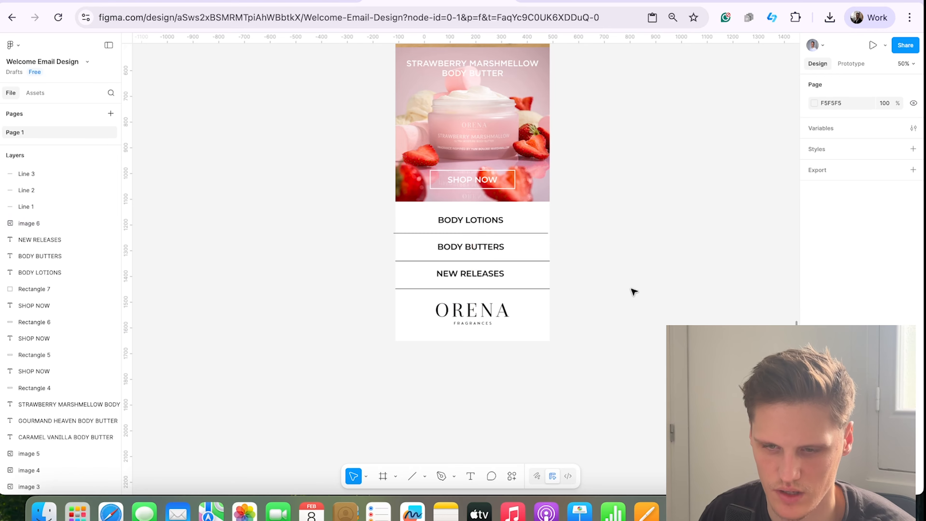
# Step: Select all three footer divider lines and change their colour to light gray
pyautogui.click(544, 234)
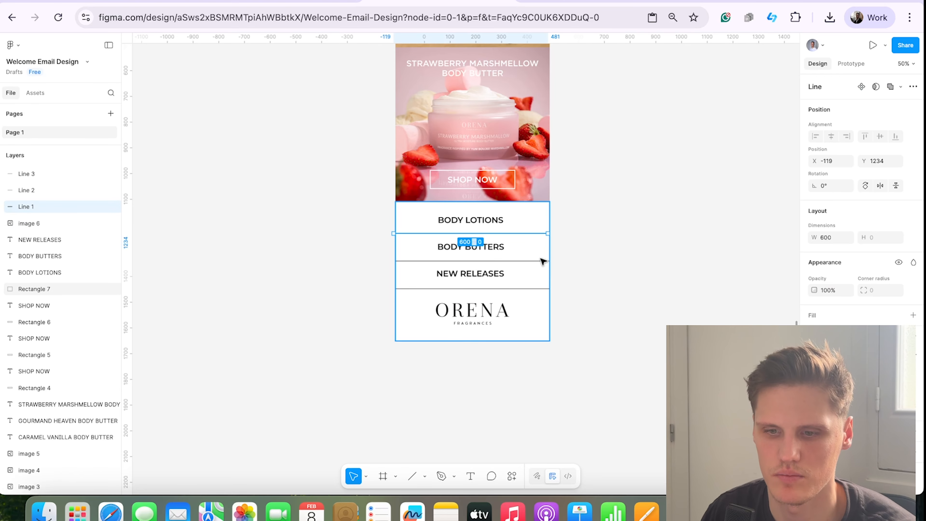
pyautogui.keyDown('shift'); pyautogui.click(542, 260); pyautogui.keyUp('shift')
pyautogui.click(562, 268)
pyautogui.click(542, 234)
pyautogui.keyDown('shift'); pyautogui.click(537, 261); pyautogui.keyUp('shift')
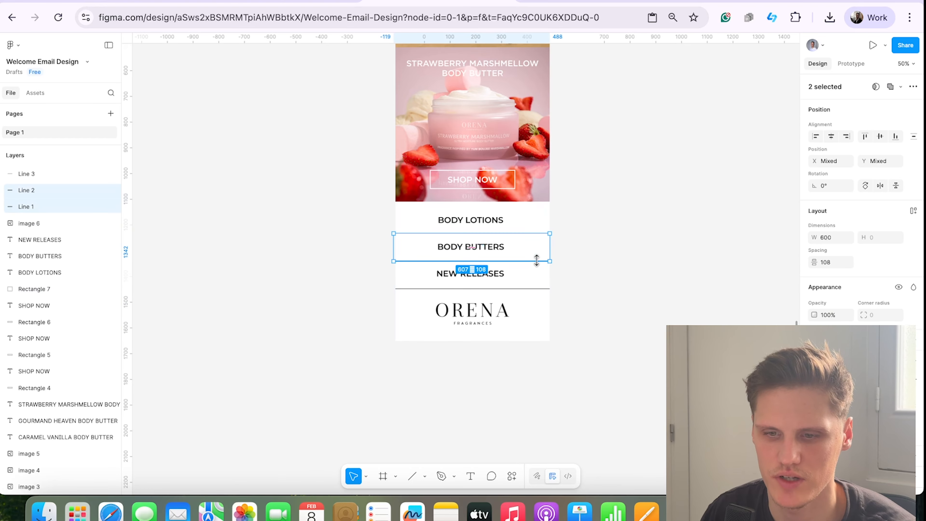
pyautogui.keyDown('shift'); pyautogui.click(542, 289); pyautogui.keyUp('shift')
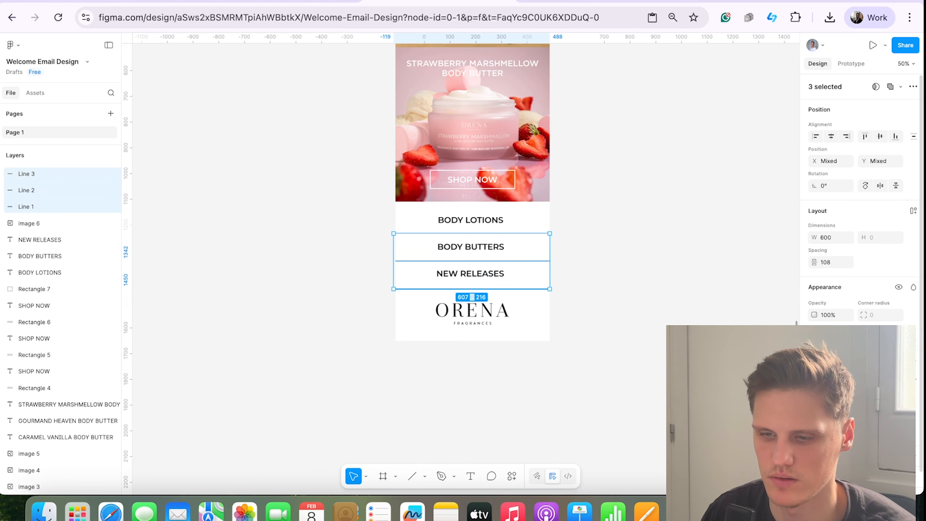
pyautogui.click(814, 380)
pyautogui.moveTo(687, 388)
pyautogui.mouseDown()
pyautogui.moveTo(633, 285)
pyautogui.moveTo(635, 327)
pyautogui.moveTo(614, 289)
pyautogui.mouseUp()
pyautogui.click(614, 288)
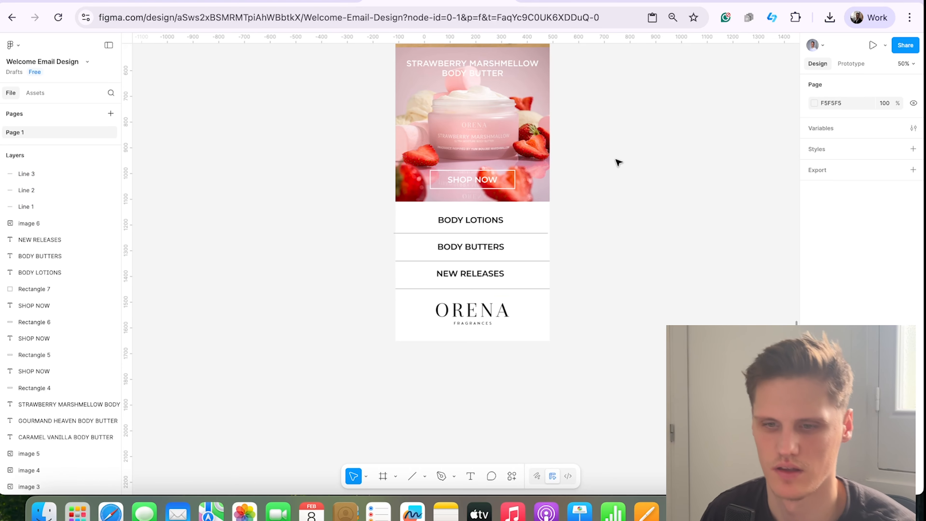
# Step: Change the background rectangle of the YOU HAVE 10% OFF THE FIRST PURCHASE section to white
pyautogui.scroll(15, 608, 234)
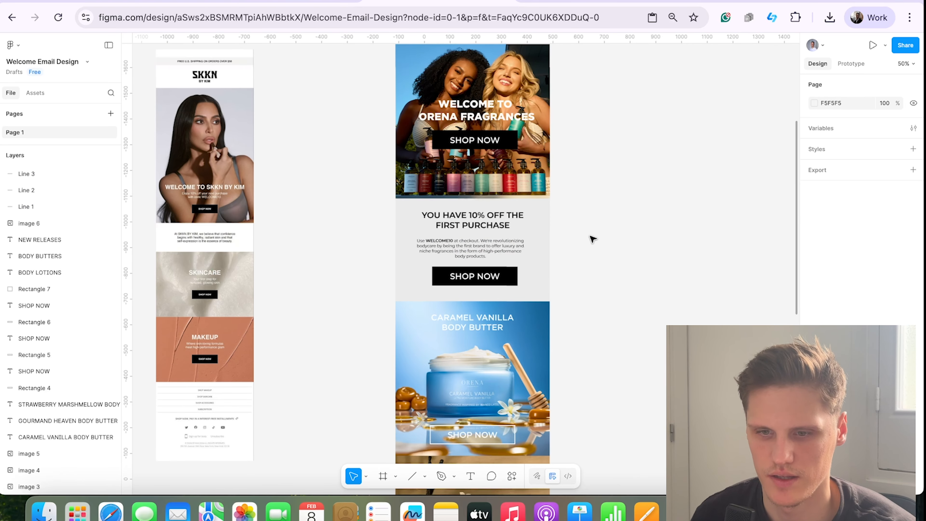
pyautogui.scroll(5, 620, 252)
pyautogui.scroll(-15, 601, 376)
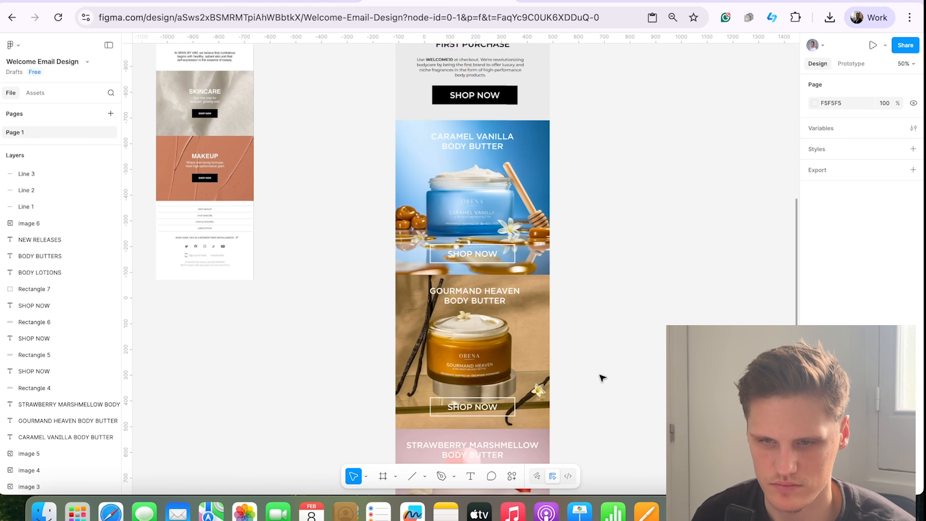
pyautogui.scroll(5, 602, 377)
pyautogui.click(538, 232)
pyautogui.click(815, 333)
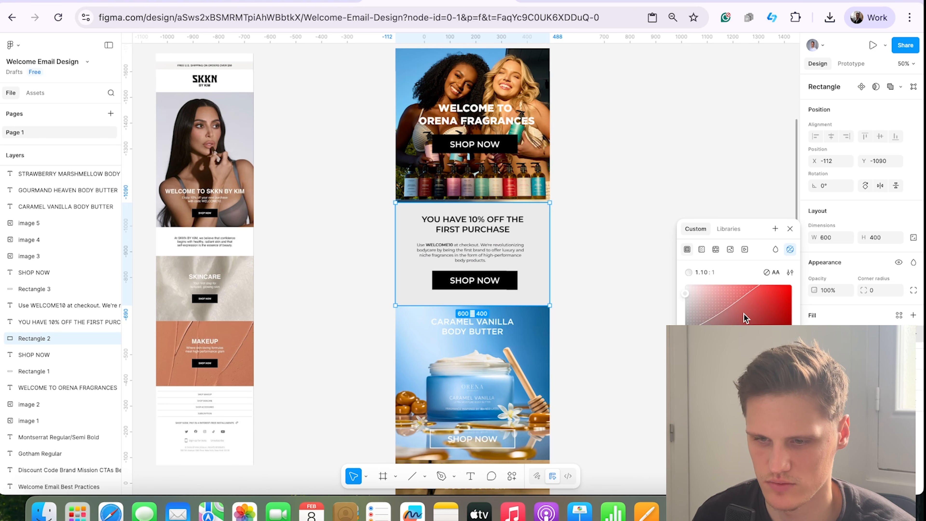
pyautogui.moveTo(743, 315); pyautogui.dragTo(681, 278)
pyautogui.click(654, 154)
pyautogui.scroll(-15, 655, 315)
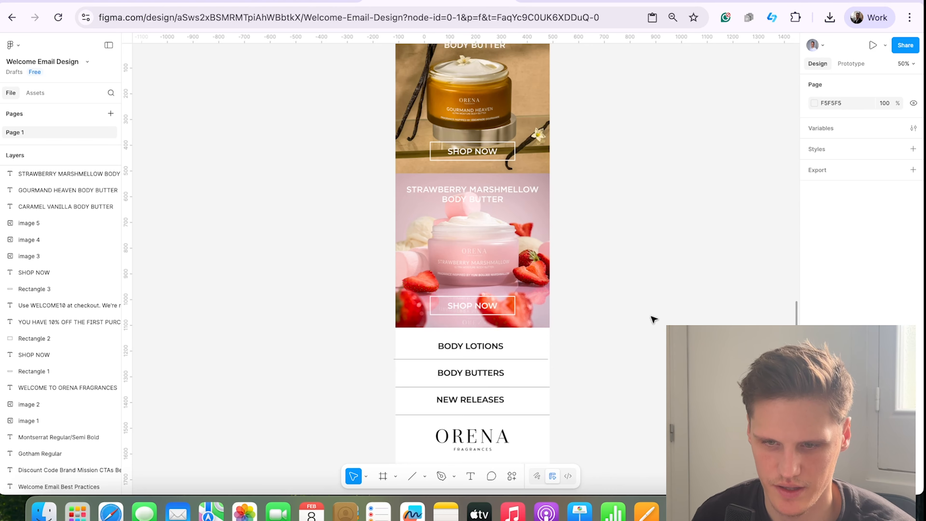
# Step: Draw a 600 px wide rectangle directly above the hero image and reduce its height to 62
pyautogui.scroll(20, 651, 317)
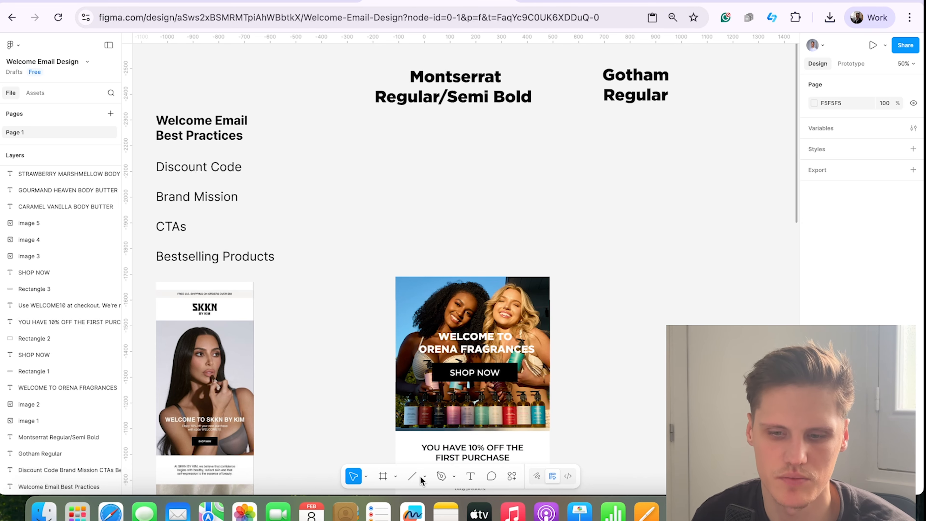
pyautogui.click(396, 476)
pyautogui.click(397, 477)
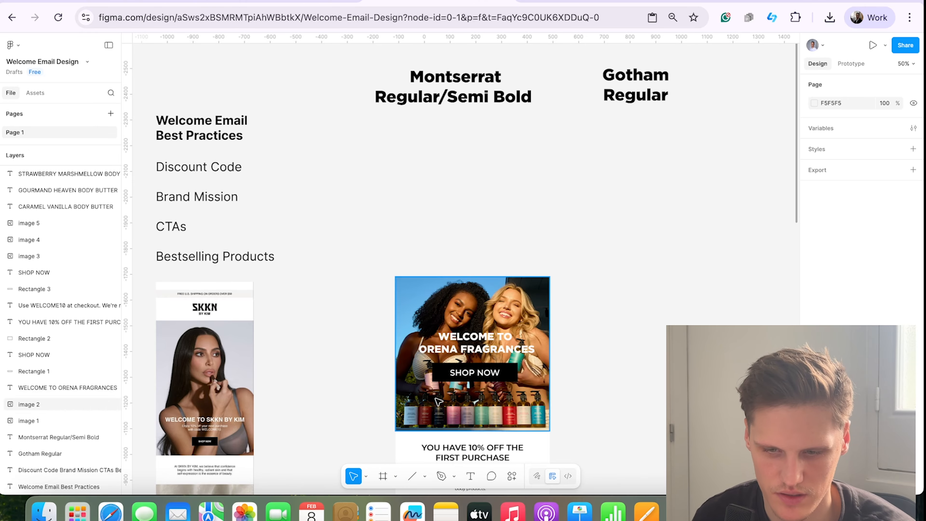
pyautogui.click(424, 477)
pyautogui.click(448, 381)
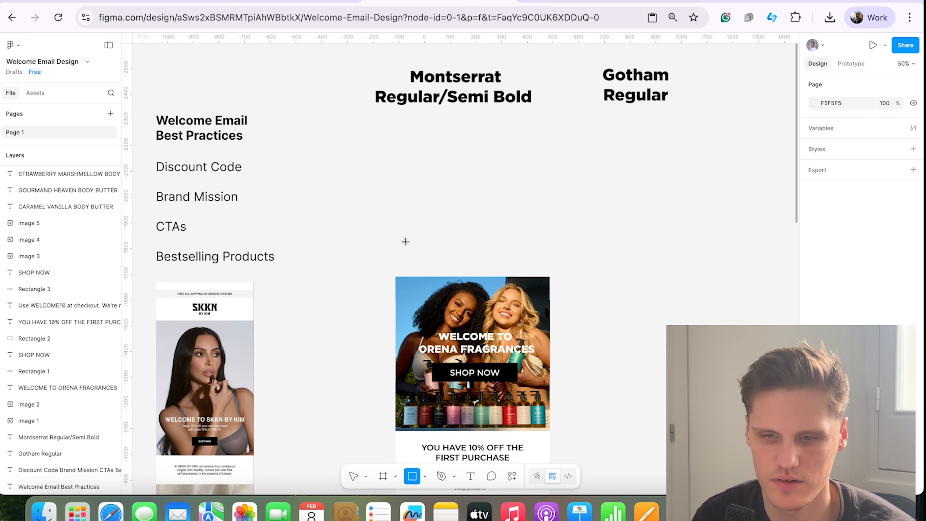
pyautogui.moveTo(397, 244)
pyautogui.mouseDown()
pyautogui.moveTo(533, 270)
pyautogui.moveTo(558, 264)
pyautogui.moveTo(550, 276)
pyautogui.mouseUp()
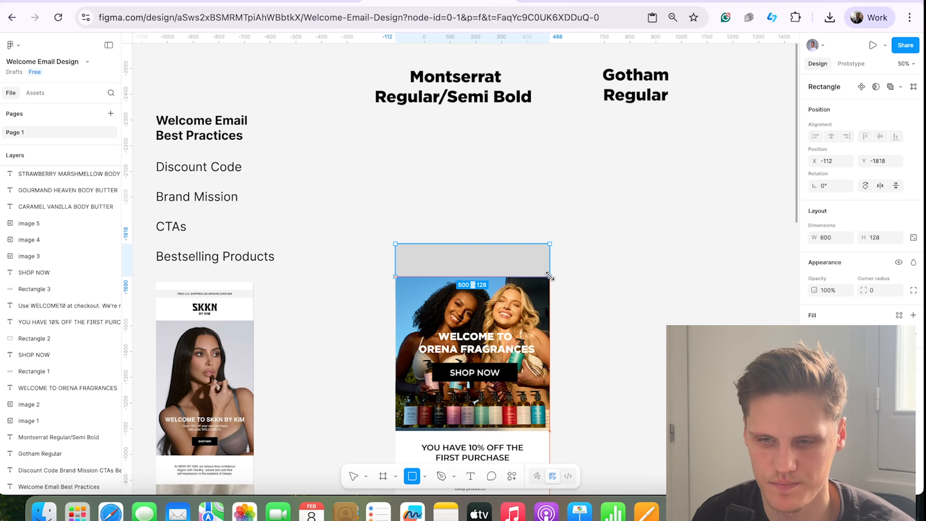
pyautogui.moveTo(490, 243); pyautogui.dragTo(489, 260)
pyautogui.click(668, 282)
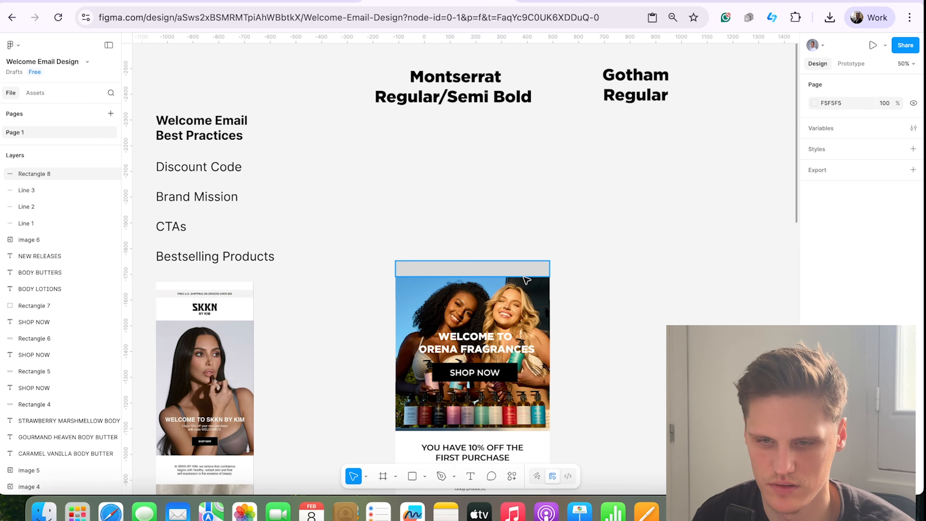
# Step: Extend the header rectangle upward to a height of 88
pyautogui.click(524, 275)
pyautogui.click(563, 279)
pyautogui.click(509, 272)
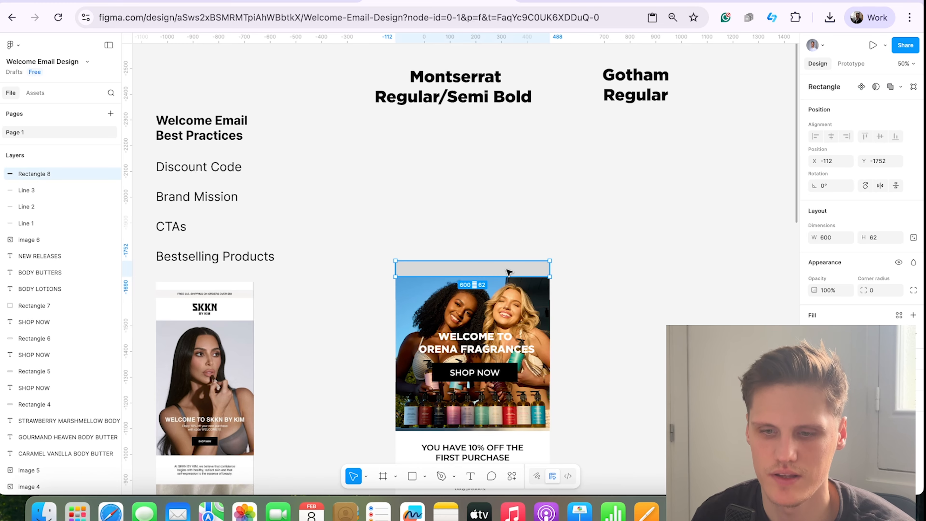
pyautogui.moveTo(503, 258); pyautogui.dragTo(503, 251)
pyautogui.click(611, 292)
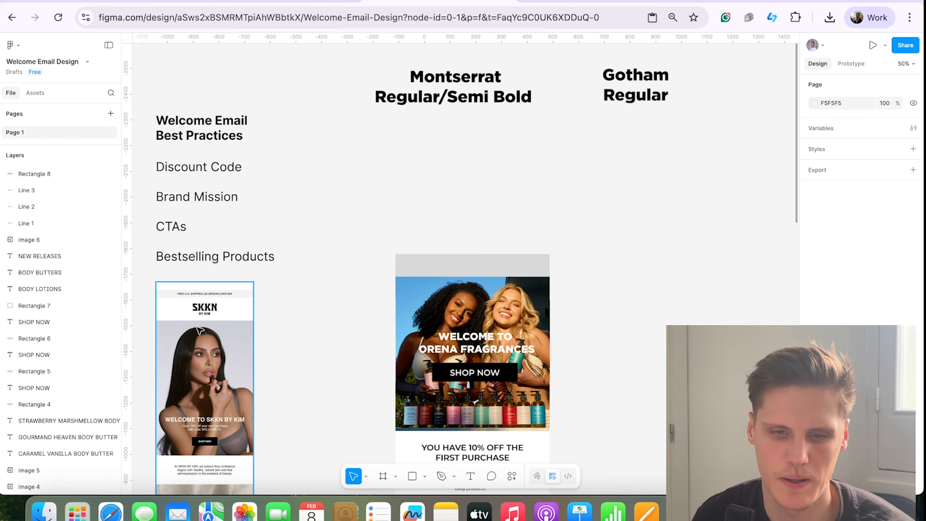
pyautogui.scroll(-1, 215, 318)
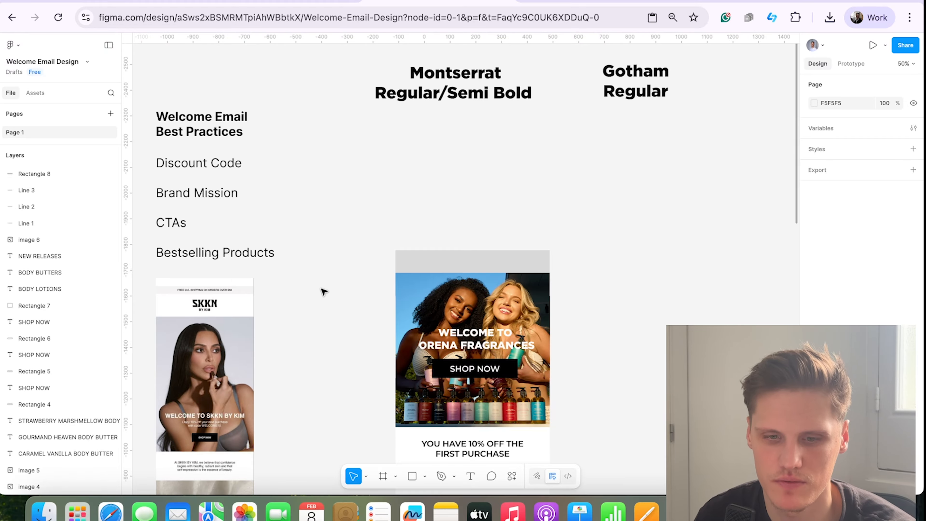
# Step: Fill the header rectangle with white and extend it slightly further upward
pyautogui.click(495, 265)
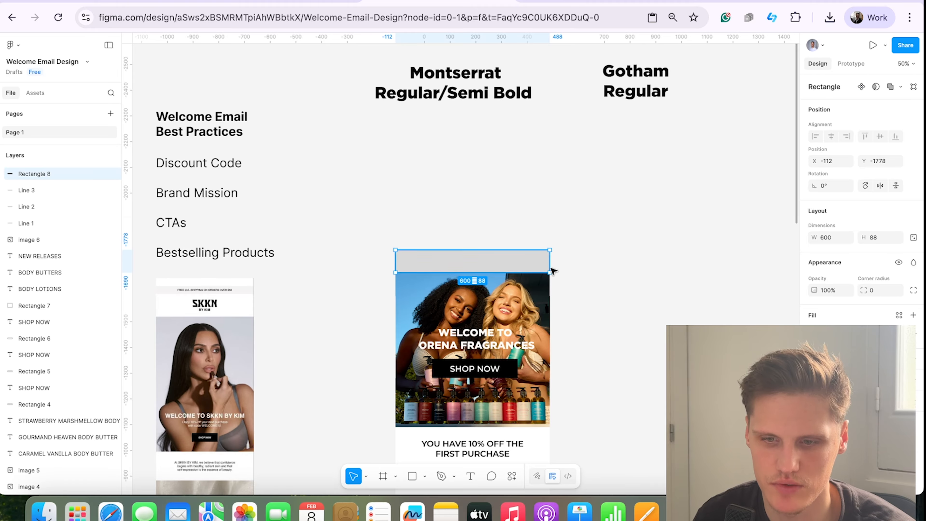
pyautogui.scroll(-3, 616, 317)
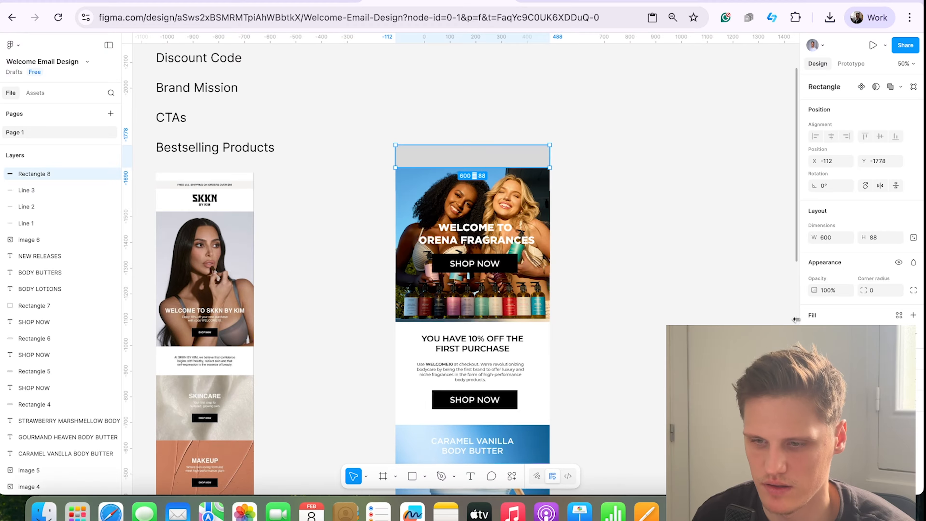
pyautogui.click(814, 333)
pyautogui.moveTo(732, 350); pyautogui.dragTo(620, 247)
pyautogui.click(652, 222)
pyautogui.click(529, 158)
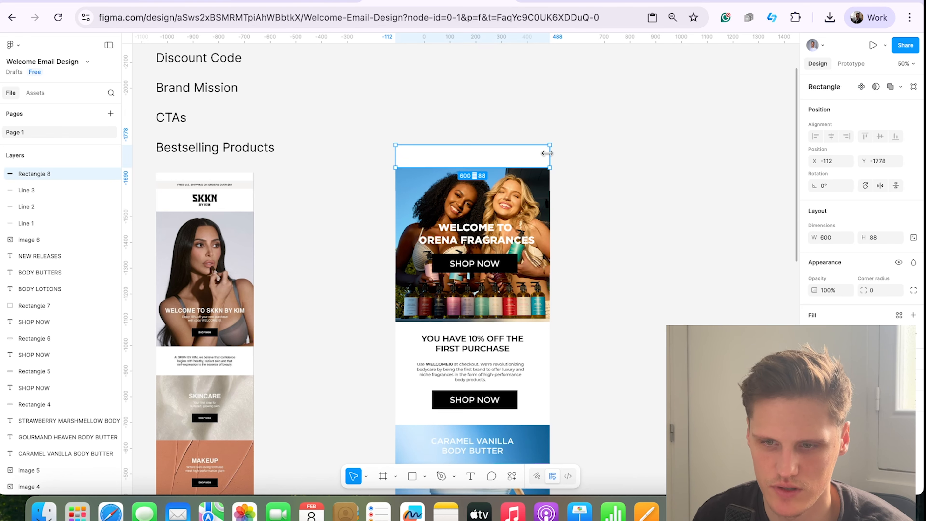
pyautogui.moveTo(533, 145); pyautogui.dragTo(531, 139)
pyautogui.click(639, 178)
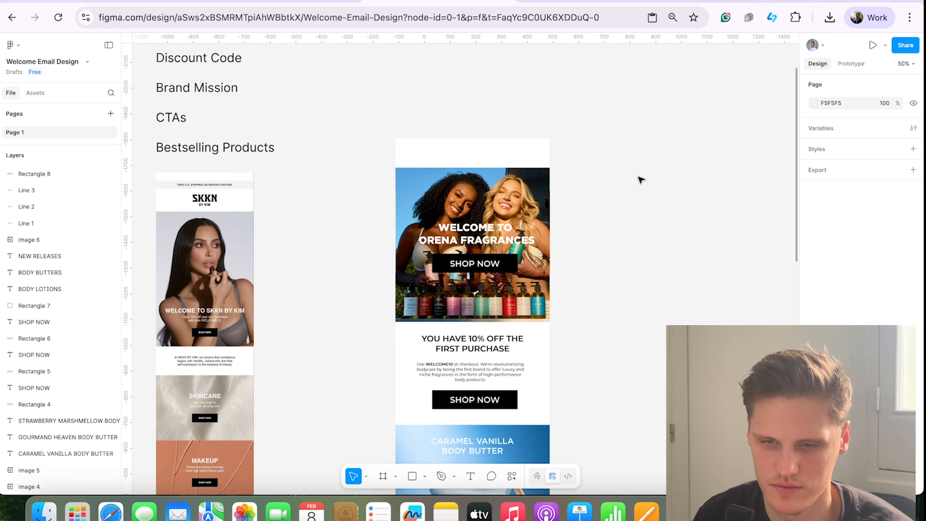
# Step: Draw a 600 by 58 px bar across the white header at Y -1782
pyautogui.scroll(3, 562, 410)
pyautogui.click(412, 476)
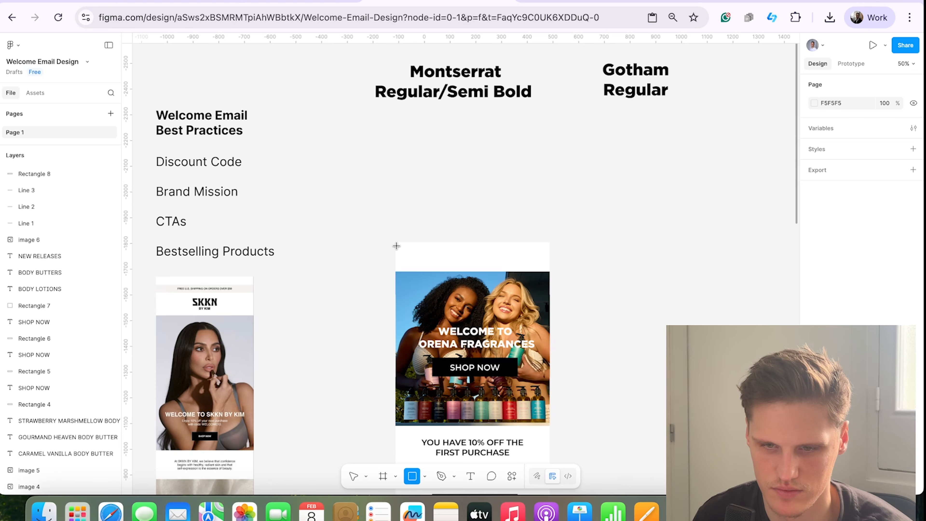
pyautogui.moveTo(396, 246)
pyautogui.mouseDown()
pyautogui.moveTo(409, 262)
pyautogui.moveTo(554, 254)
pyautogui.moveTo(549, 262)
pyautogui.mouseUp()
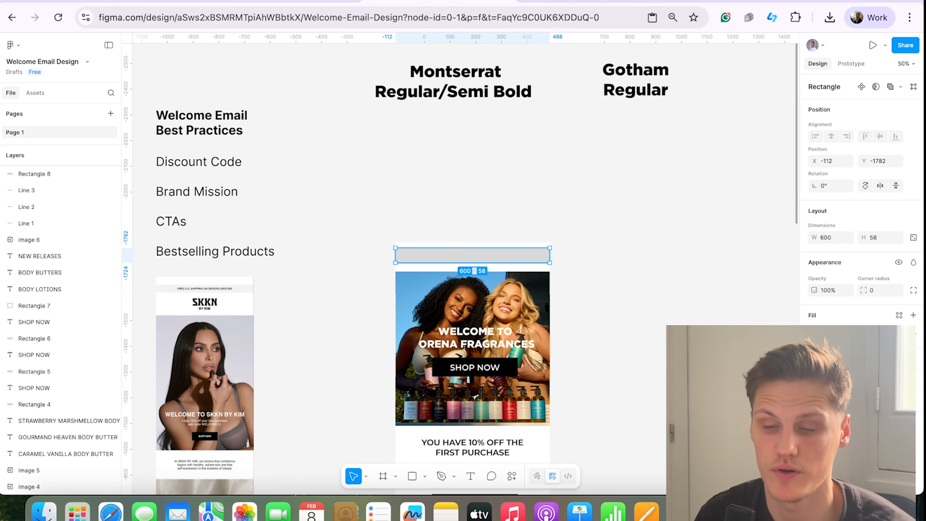
# Step: Fill the 600 by 58 px announcement bar with the light grey sampled from the SKKN email's announcement bar
pyautogui.scroll(-6, 583, 383)
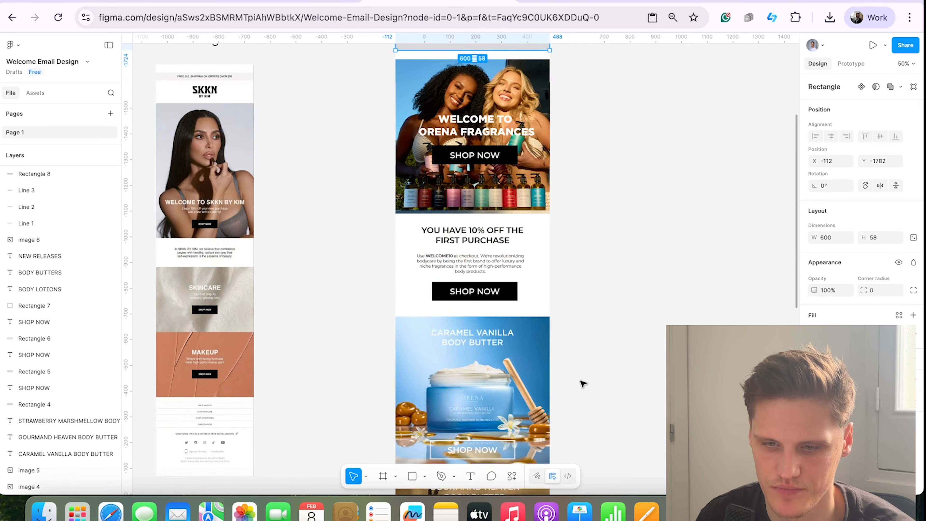
pyautogui.scroll(3, 582, 383)
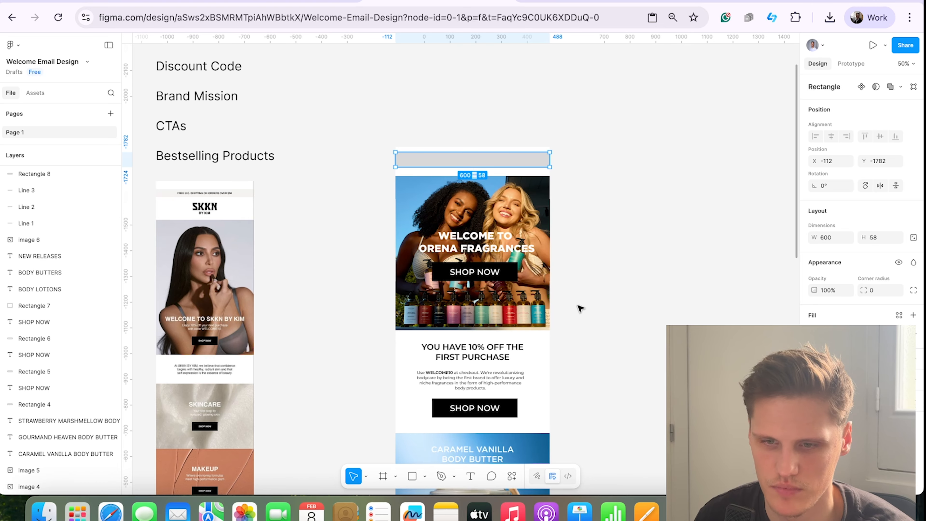
pyautogui.click(815, 334)
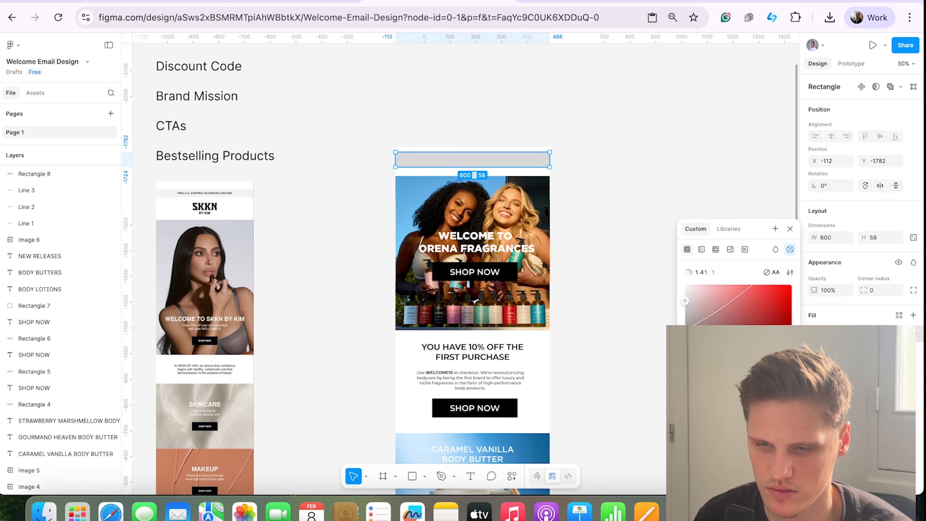
pyautogui.scroll(-15, 525, 401)
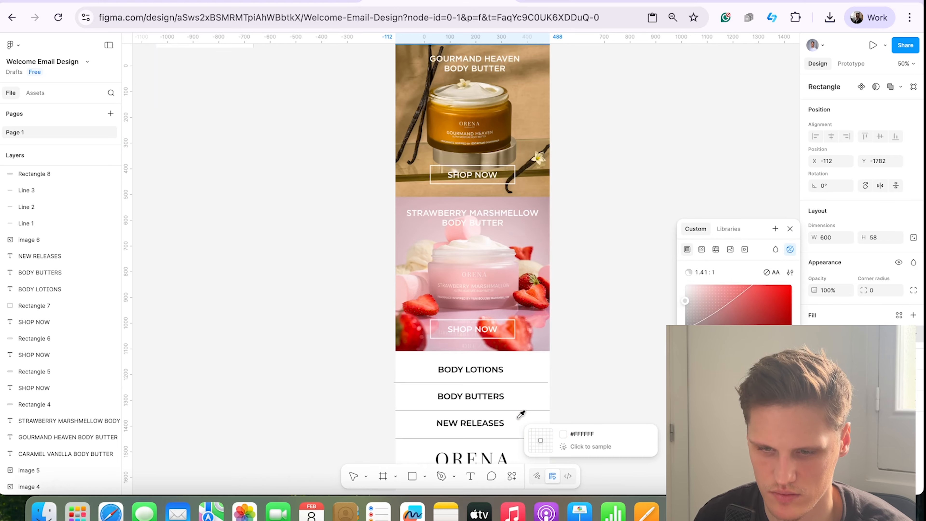
pyautogui.scroll(5, 438, 350)
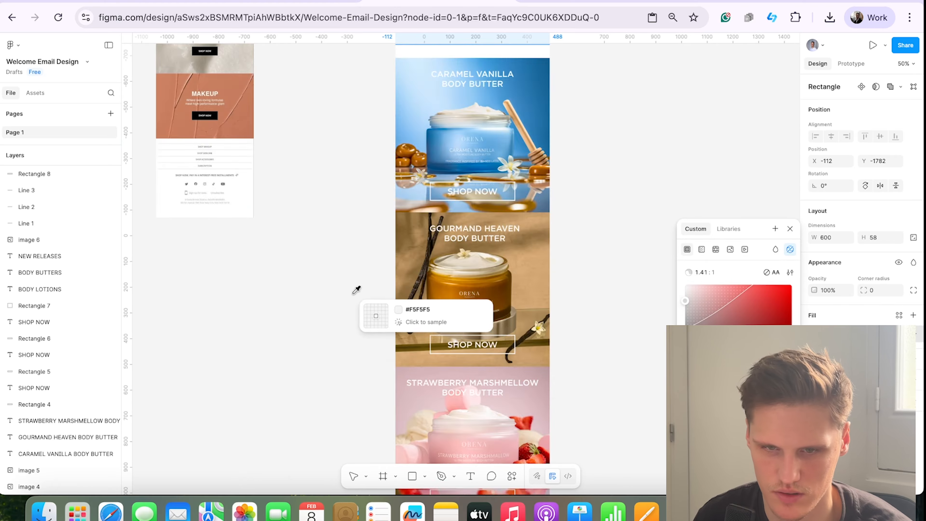
pyautogui.scroll(9, 356, 289)
pyautogui.click(248, 107)
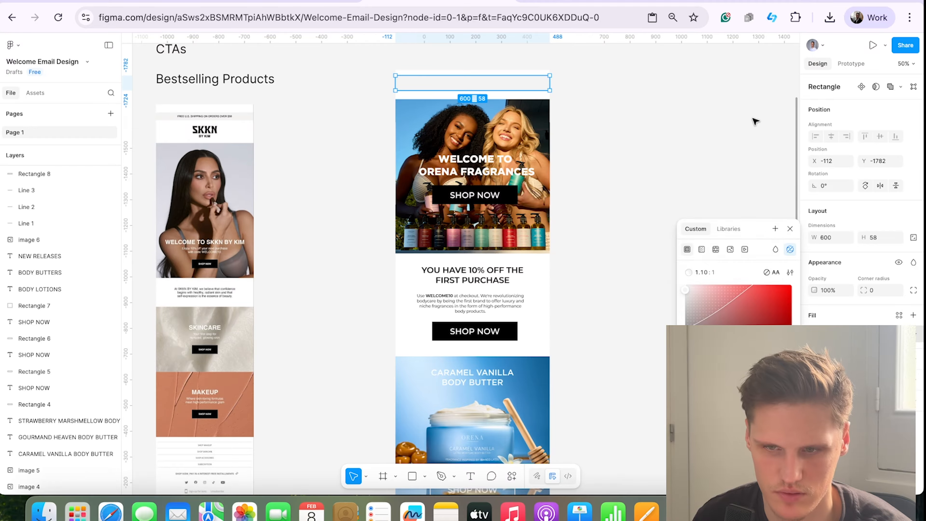
# Step: Move the announcement bar down to Y -1776 within the white header rectangle
pyautogui.click(696, 126)
pyautogui.click(527, 83)
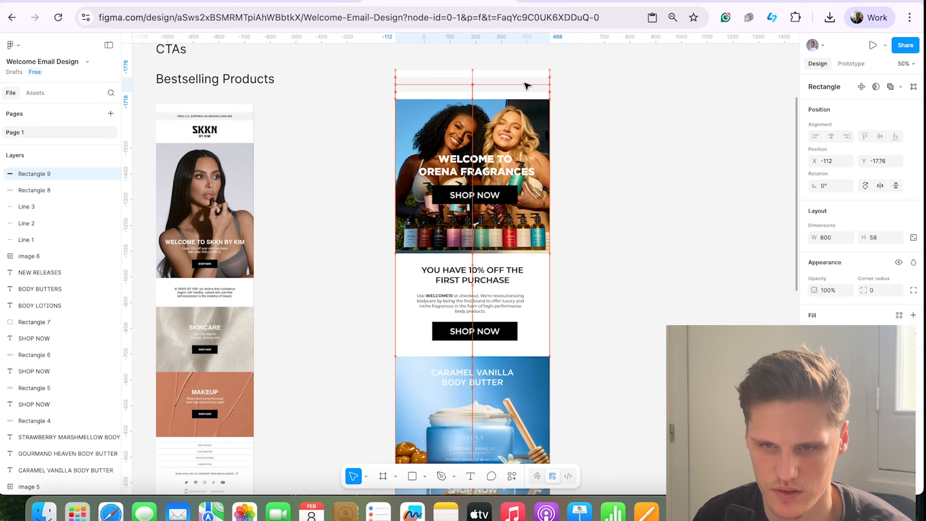
pyautogui.click(586, 89)
pyautogui.scroll(1, 666, 156)
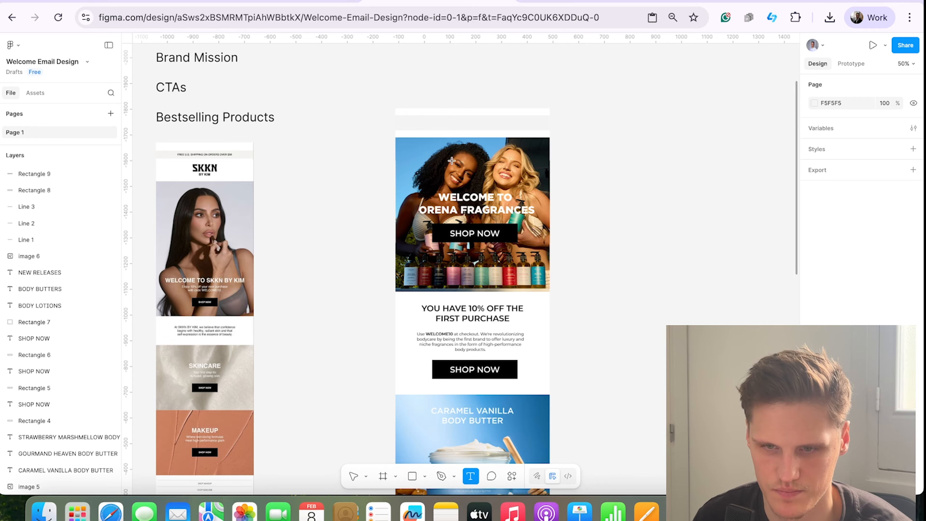
pyautogui.click(414, 120)
pyautogui.press('Escape')
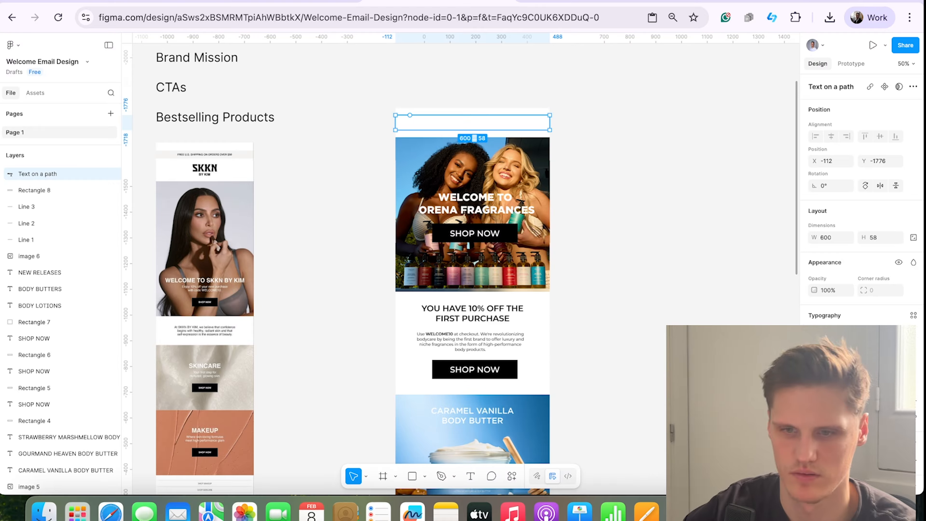
pyautogui.click(685, 142)
pyautogui.press('super+z')
pyautogui.press('super+z')
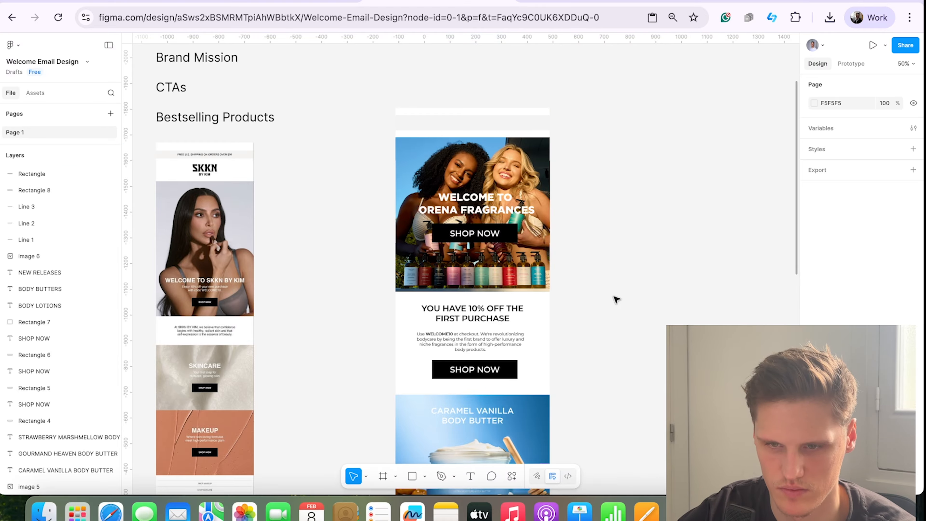
# Step: Add the text "USE CODE WELCOME10 FOR 10% OFF" on the canvas beside the hero image
pyautogui.click(469, 470)
pyautogui.click(594, 248)
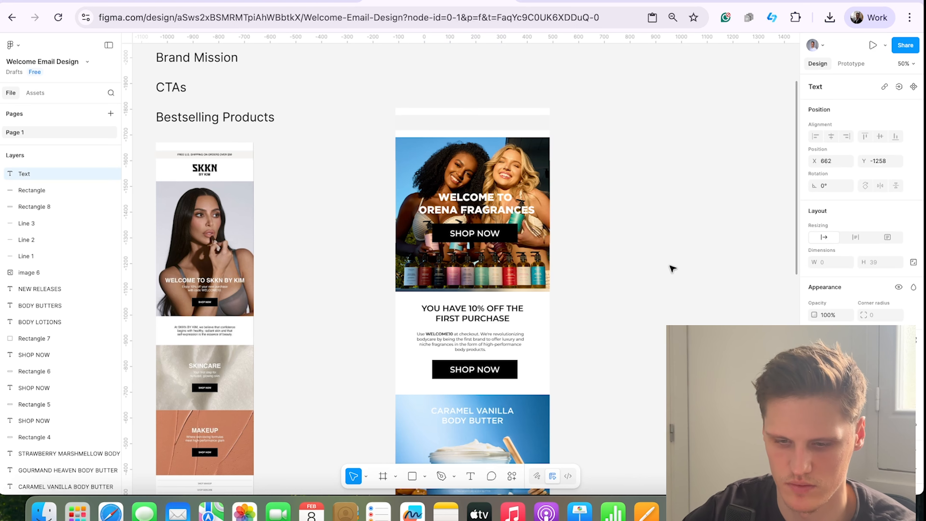
pyautogui.write('USE CODE WELCOME')
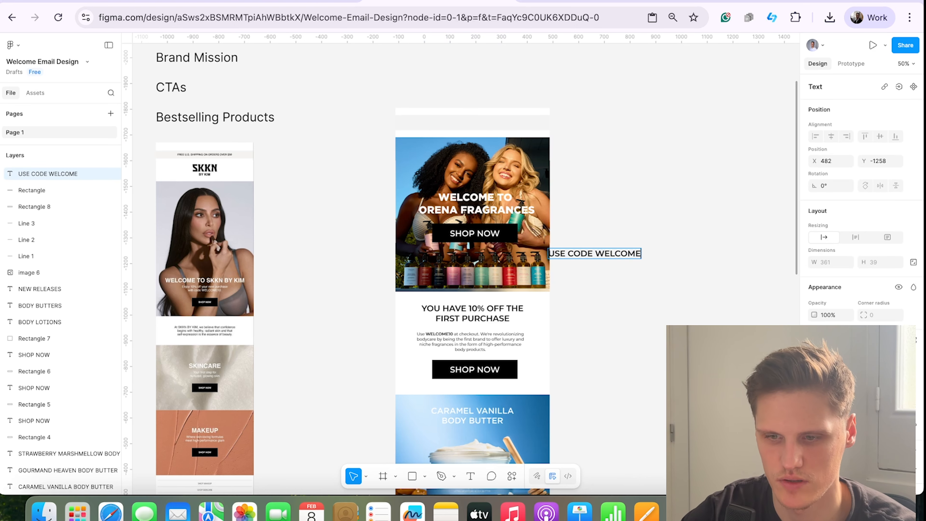
pyautogui.write('10 FOR 10% OFF')
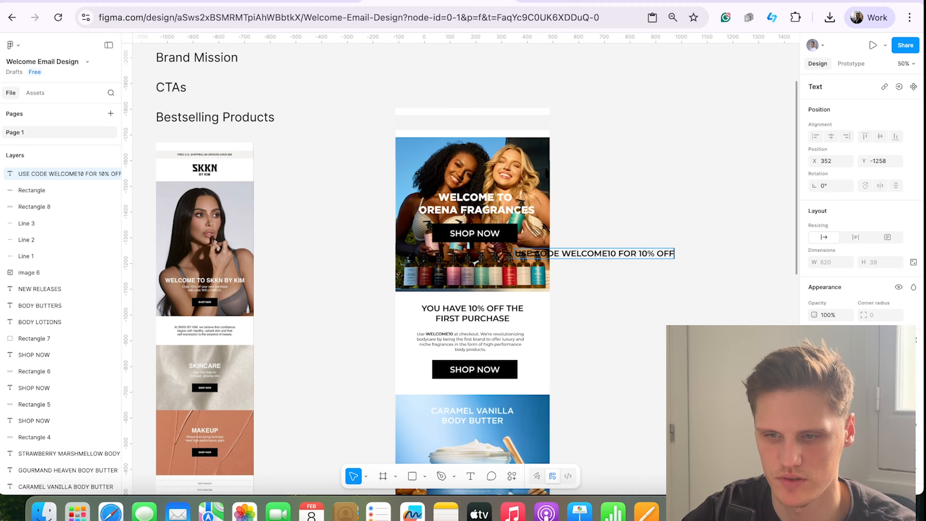
pyautogui.click(637, 359)
# Step: Reduce the discount code text's font size until it is 465 px wide and place it centred on the announcement bar
pyautogui.moveTo(588, 262); pyautogui.dragTo(640, 263)
pyautogui.click(898, 375)
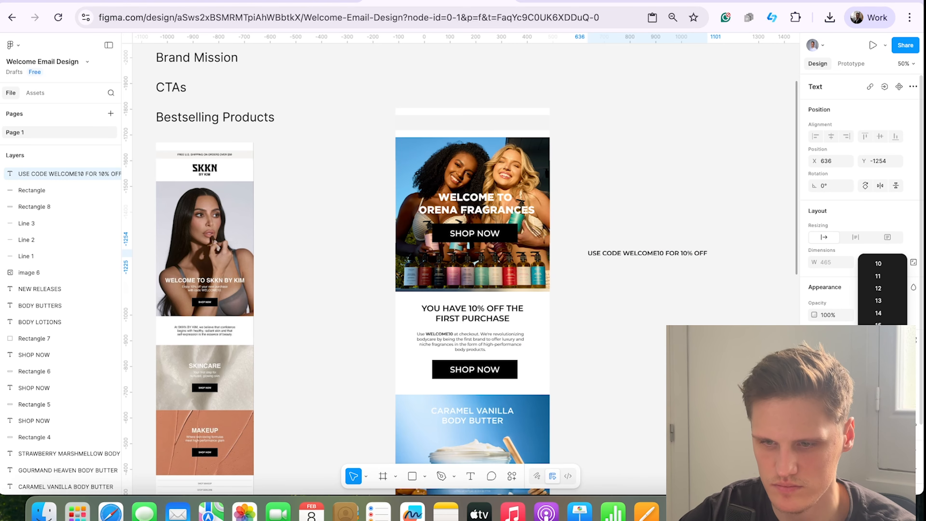
pyautogui.click(889, 363)
pyautogui.click(680, 293)
pyautogui.moveTo(654, 255); pyautogui.dragTo(480, 125)
# Step: Lower the white header rectangle's top edge to meet the top of the announcement bar
pyautogui.scroll(-1, 510, 146)
pyautogui.click(527, 91)
pyautogui.moveTo(521, 87); pyautogui.dragTo(521, 95)
pyautogui.click(706, 127)
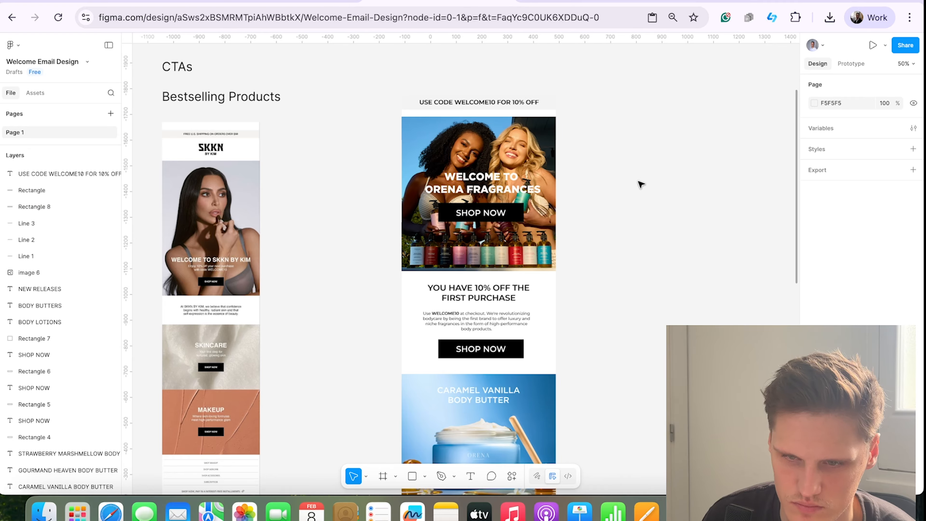
# Step: Move the announcement bar and its text together down against the hero image, with the bar at X -112, Y -1747
pyautogui.click(521, 104)
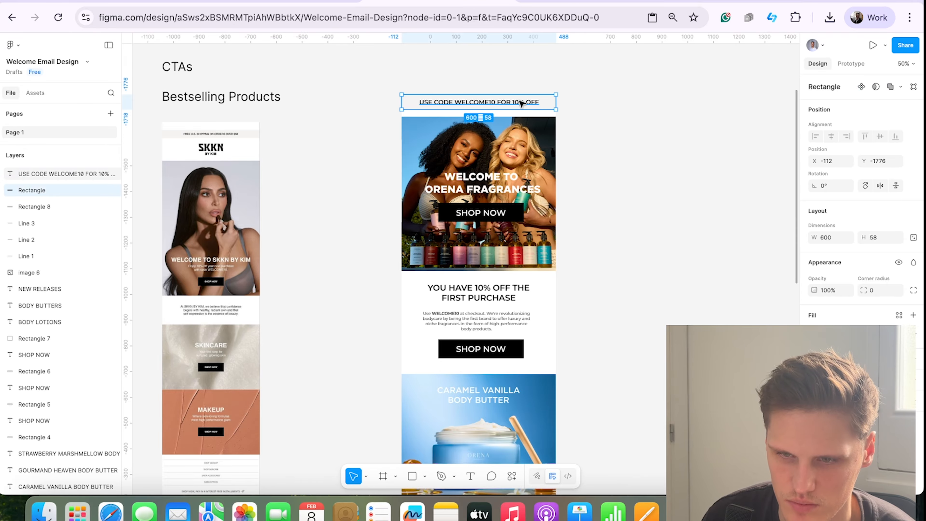
pyautogui.keyDown('shift'); pyautogui.click(522, 104); pyautogui.keyUp('shift')
pyautogui.moveTo(551, 103); pyautogui.dragTo(553, 113)
pyautogui.click(609, 112)
pyautogui.press('super+z')
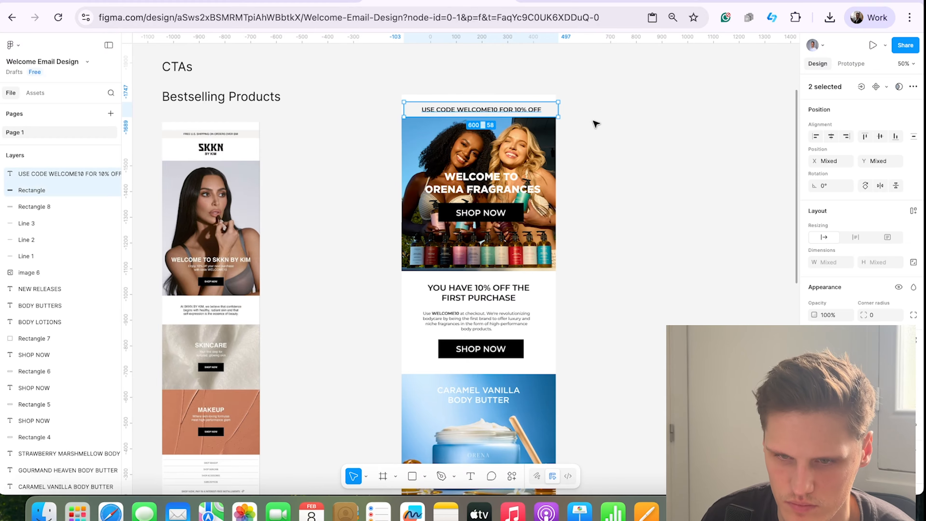
pyautogui.click(594, 121)
pyautogui.click(534, 110)
pyautogui.keyDown('shift'); pyautogui.click(552, 110); pyautogui.keyUp('shift')
pyautogui.moveTo(551, 110); pyautogui.dragTo(549, 110)
pyautogui.click(599, 111)
# Step: Reduce the white header rectangle's height to 62 and nudge the announcement bar, with its text, down to Y -1745
pyautogui.click(549, 98)
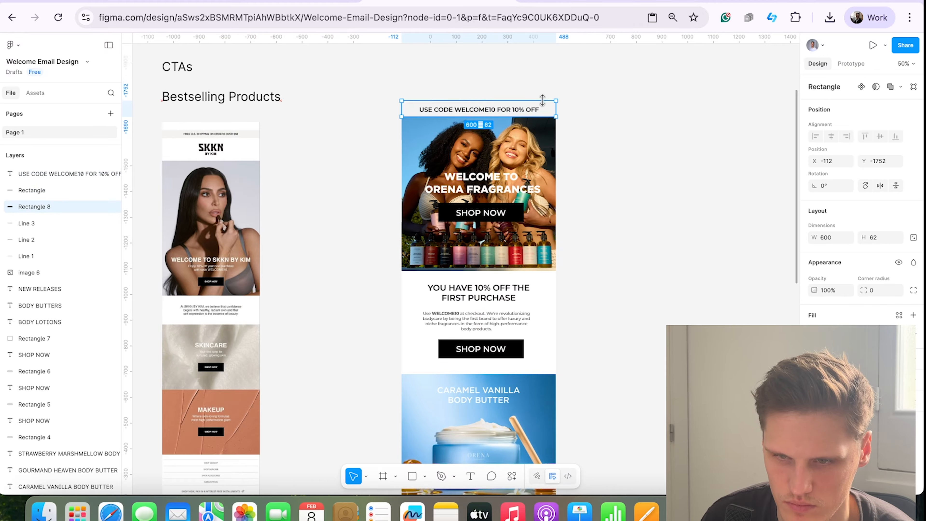
pyautogui.click(607, 114)
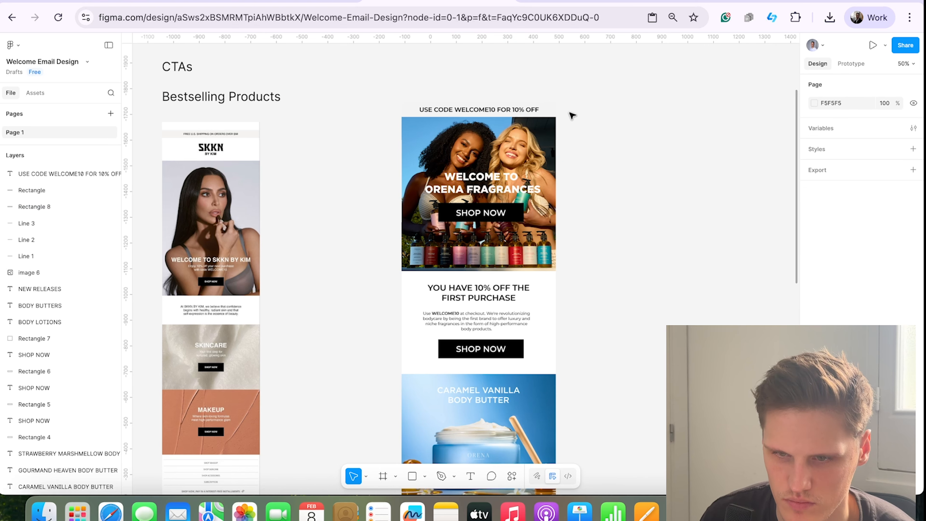
pyautogui.click(525, 113)
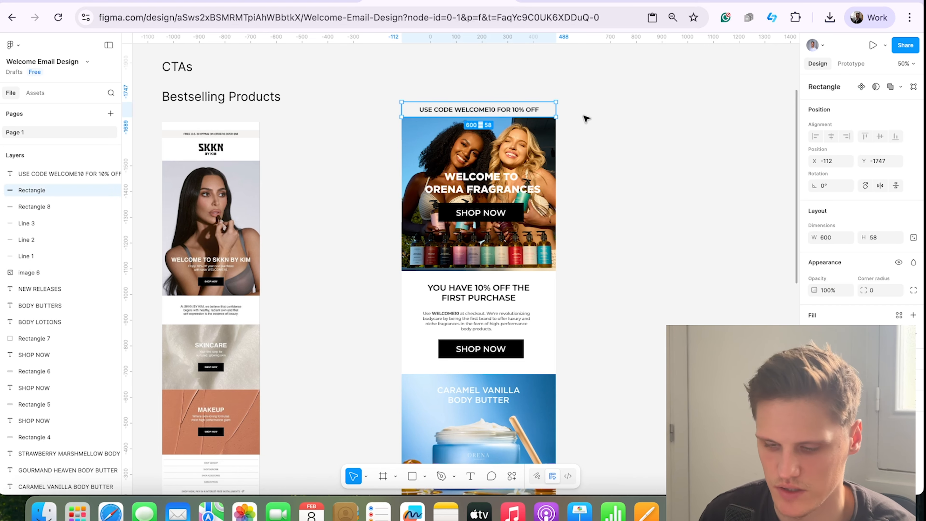
pyautogui.press('Down')
pyautogui.press('Down')
pyautogui.click(532, 111)
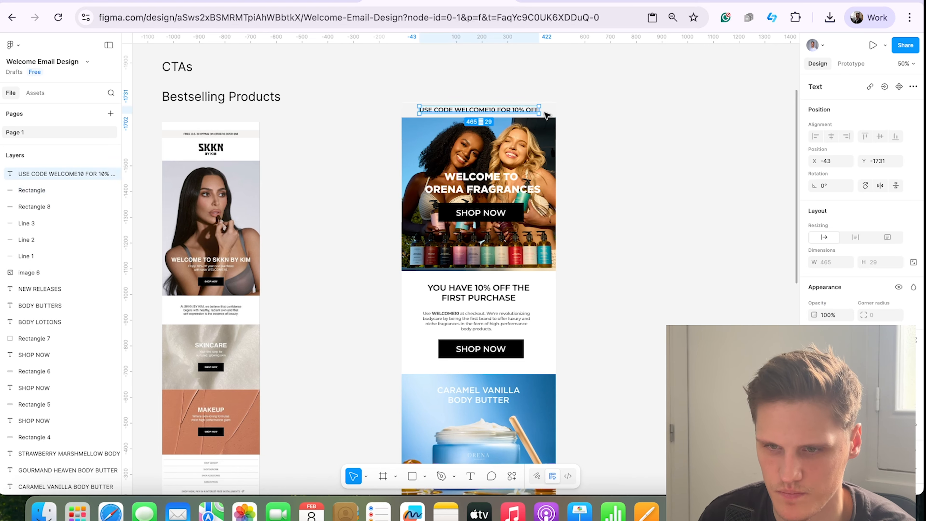
pyautogui.press('Down')
# Step: Fill the announcement bar with solid black
pyautogui.click(547, 113)
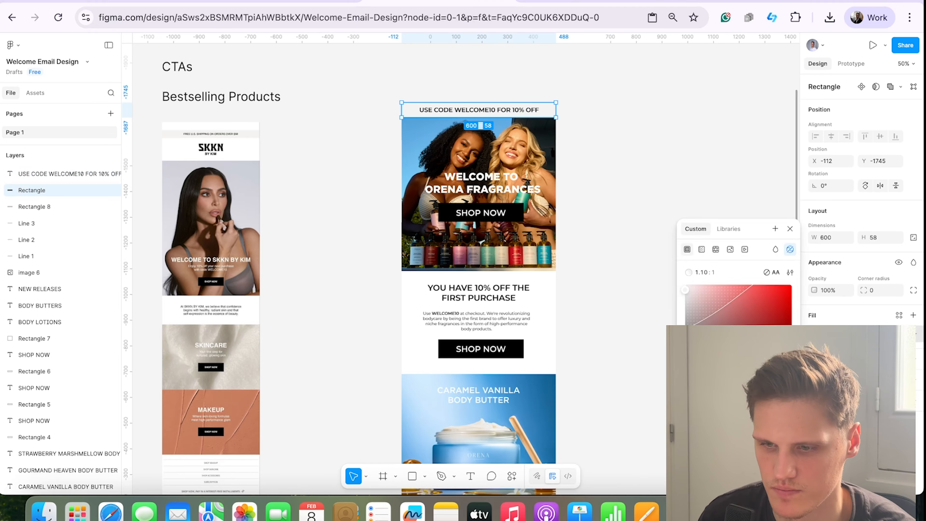
pyautogui.click(648, 168)
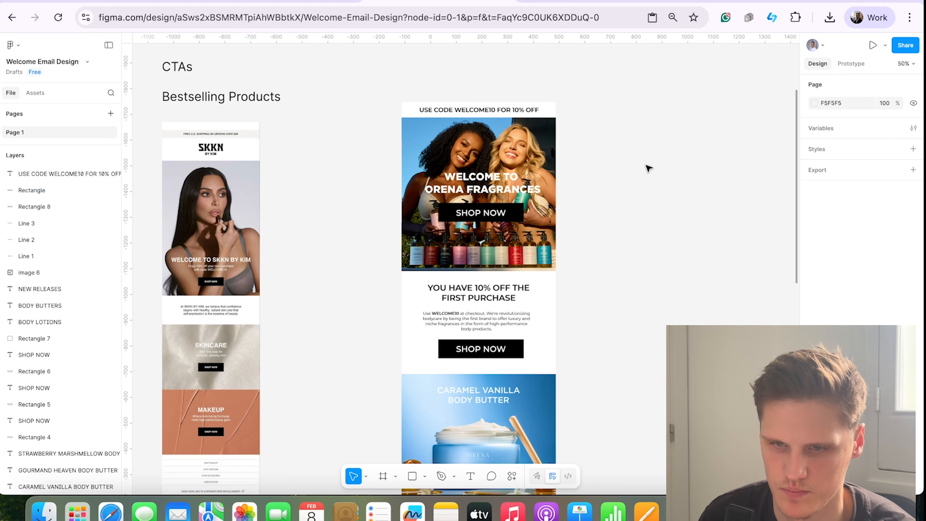
pyautogui.click(554, 114)
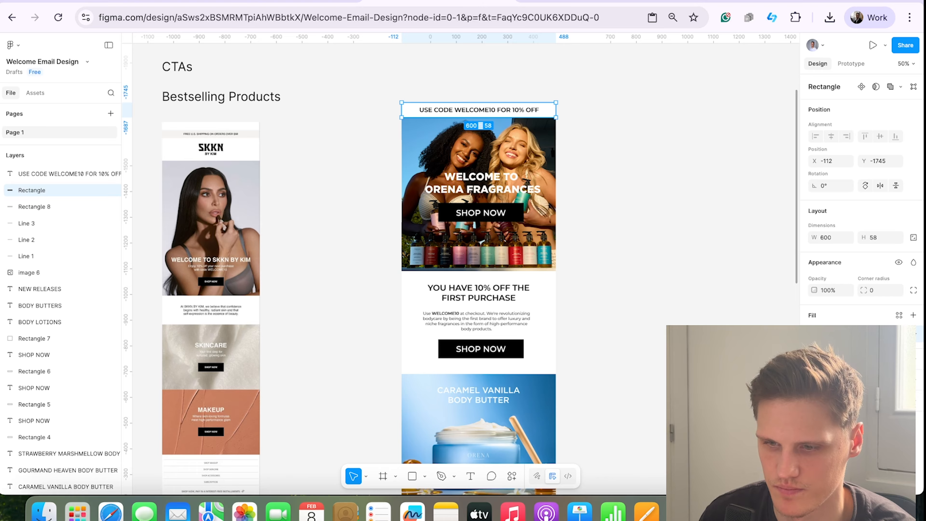
pyautogui.click(815, 334)
pyautogui.moveTo(754, 289); pyautogui.dragTo(896, 263)
pyautogui.click(842, 371)
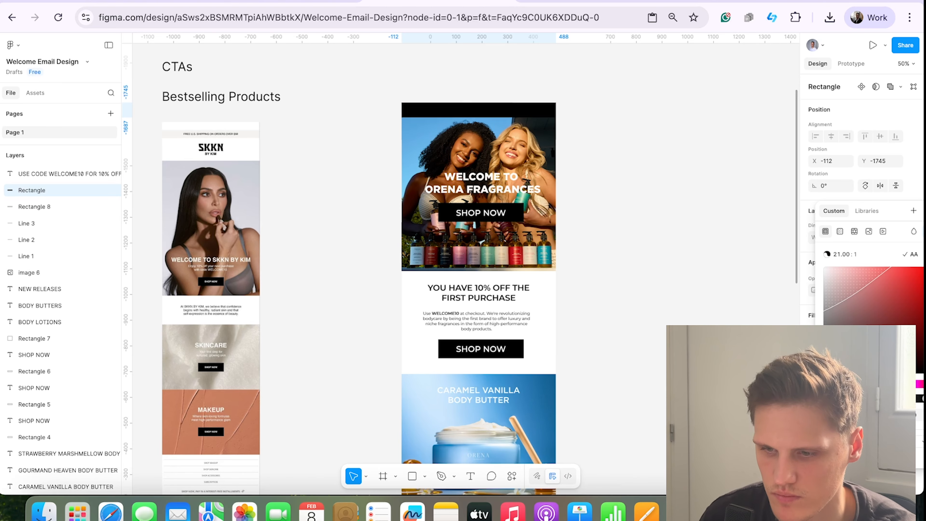
pyautogui.click(620, 175)
# Step: Change the discount code text on the black announcement bar to white
pyautogui.click(502, 110)
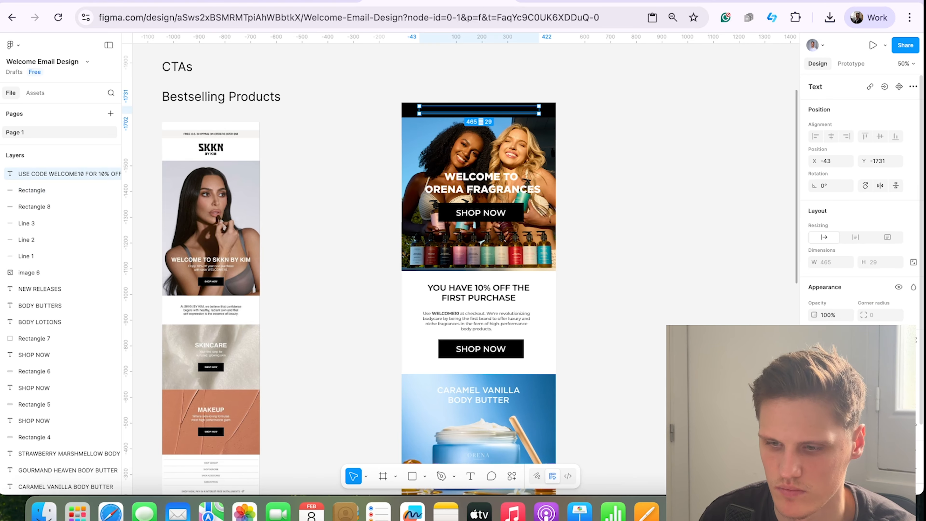
pyautogui.click(815, 469)
pyautogui.moveTo(714, 339); pyautogui.dragTo(664, 266)
pyautogui.click(670, 111)
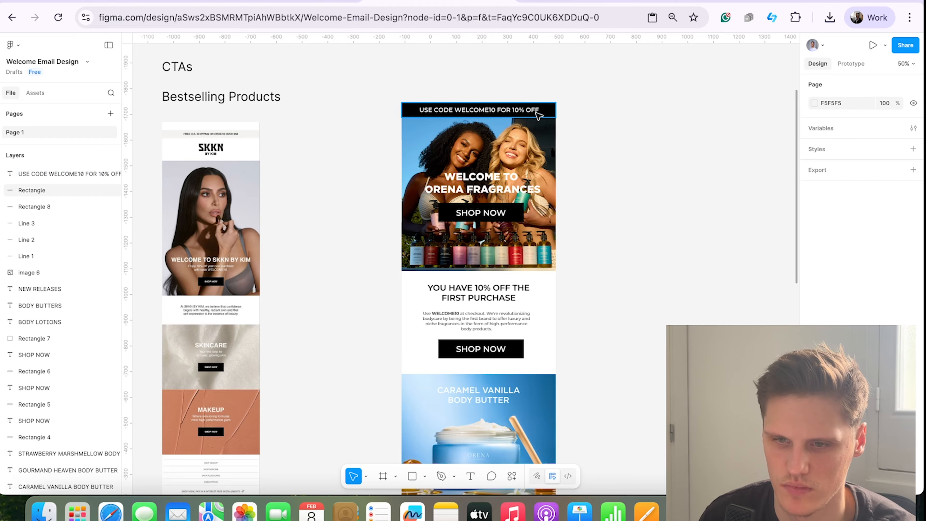
# Step: Set the announcement bar text's font size to 21
pyautogui.click(538, 114)
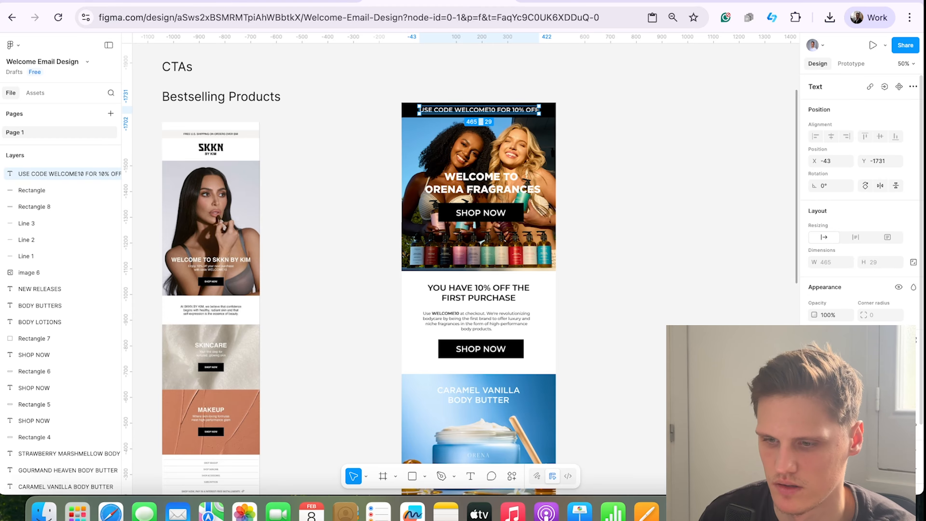
pyautogui.write('21')
pyautogui.press('Return')
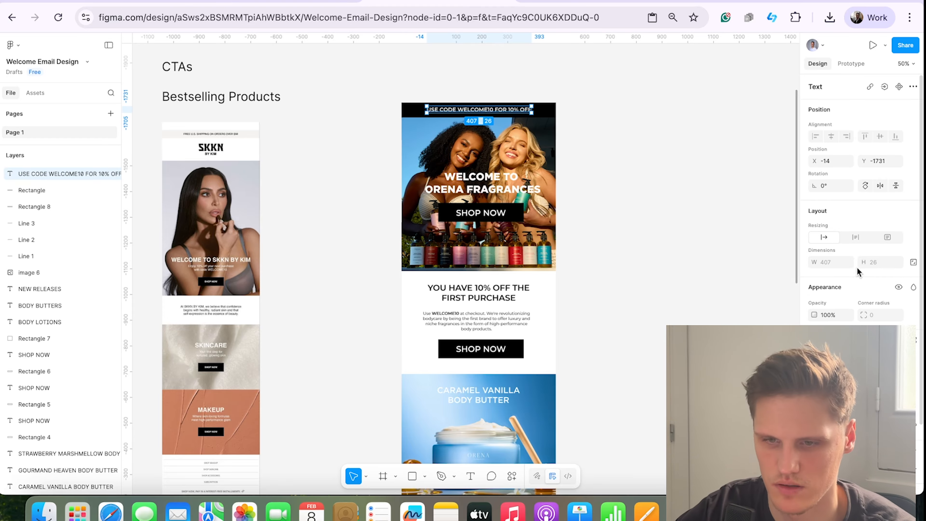
pyautogui.click(658, 232)
# Step: Compare the finished email's overall layout with the SKKN reference email and the welcome email best practices list
pyautogui.scroll(-3, 704, 162)
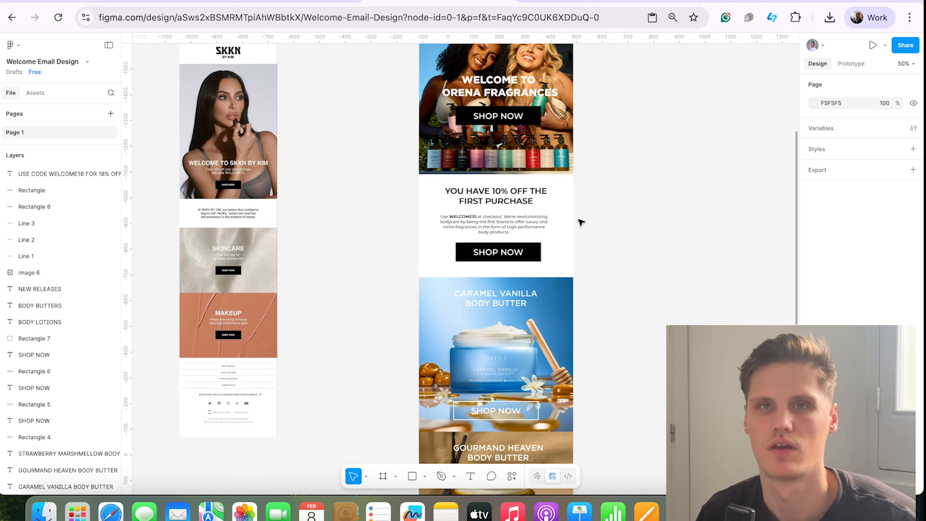
pyautogui.scroll(5, 544, 213)
pyautogui.scroll(3, 422, 217)
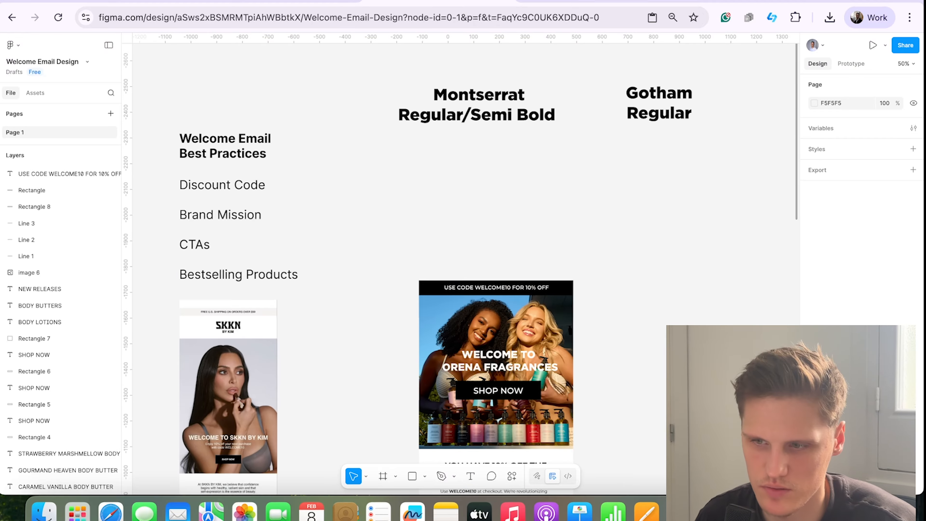
pyautogui.scroll(-1, 330, 315)
pyautogui.click(366, 476)
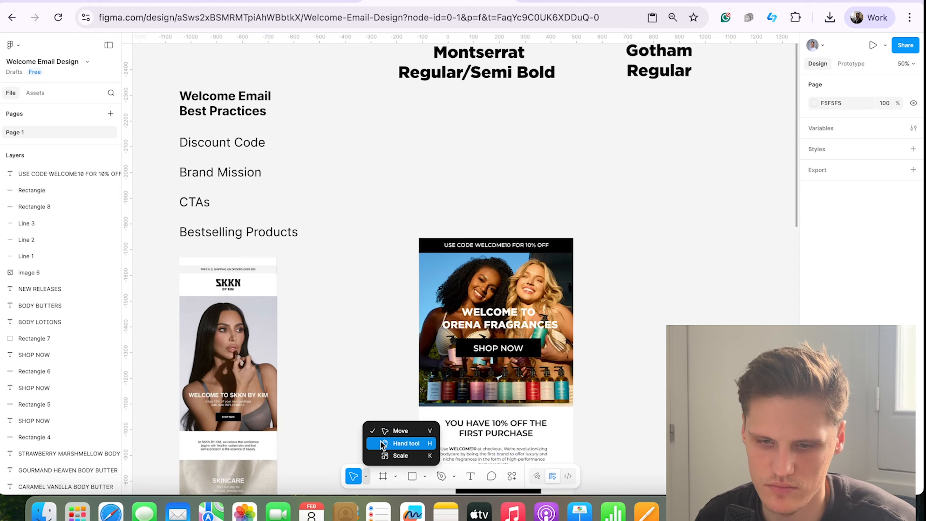
pyautogui.click(405, 443)
pyautogui.moveTo(366, 291); pyautogui.dragTo(381, 158)
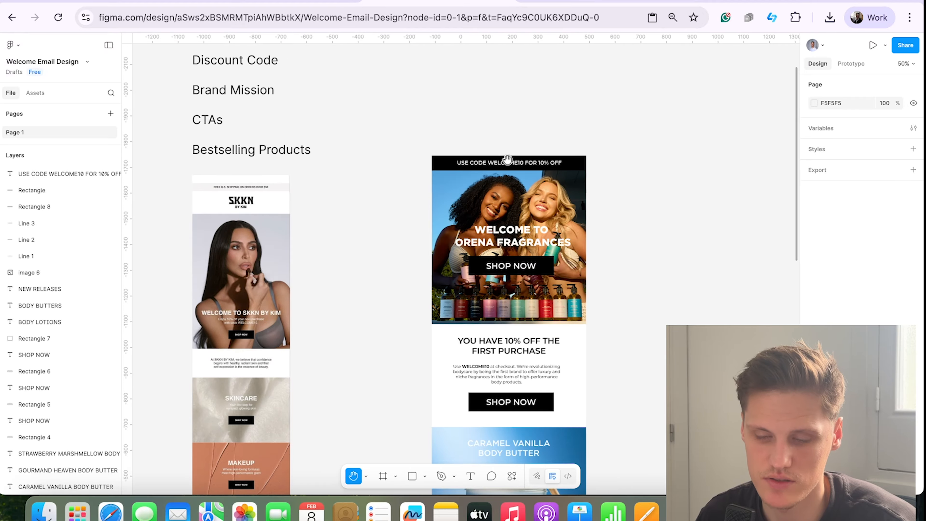
pyautogui.click(904, 64)
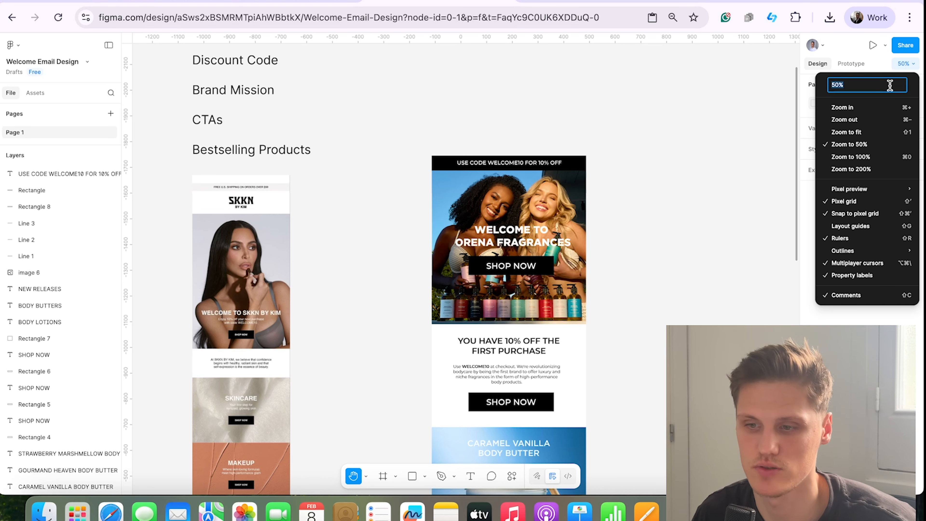
pyautogui.click(864, 119)
pyautogui.click(903, 64)
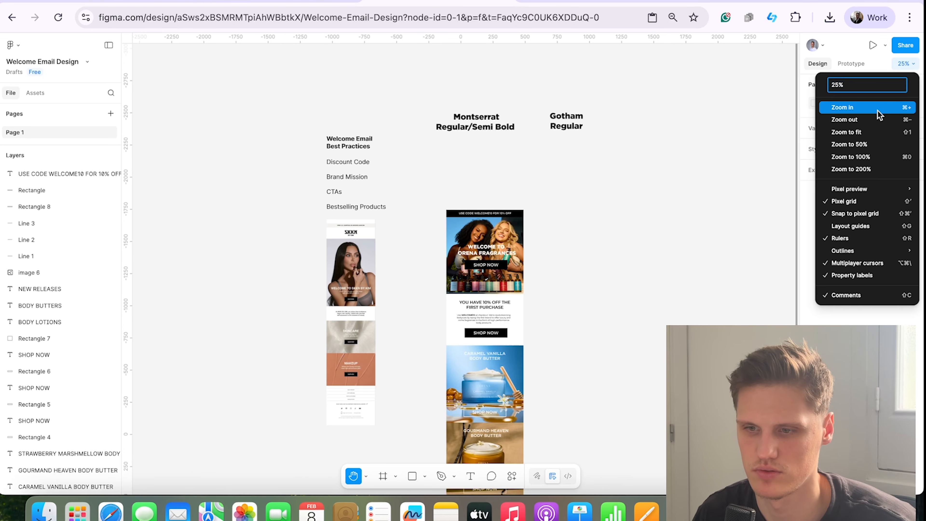
pyautogui.click(862, 157)
pyautogui.moveTo(241, 190); pyautogui.dragTo(219, 224)
pyautogui.moveTo(335, 198); pyautogui.dragTo(317, 230)
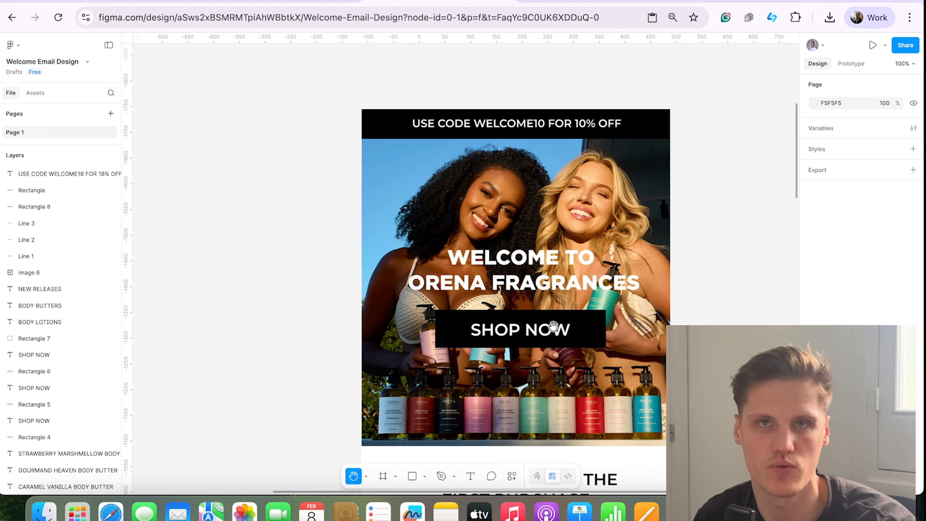
# Step: Review the email section by section, from the hero and discount copy through the product blocks to the category footer
pyautogui.scroll(-5, 551, 325)
pyautogui.scroll(-2, 541, 328)
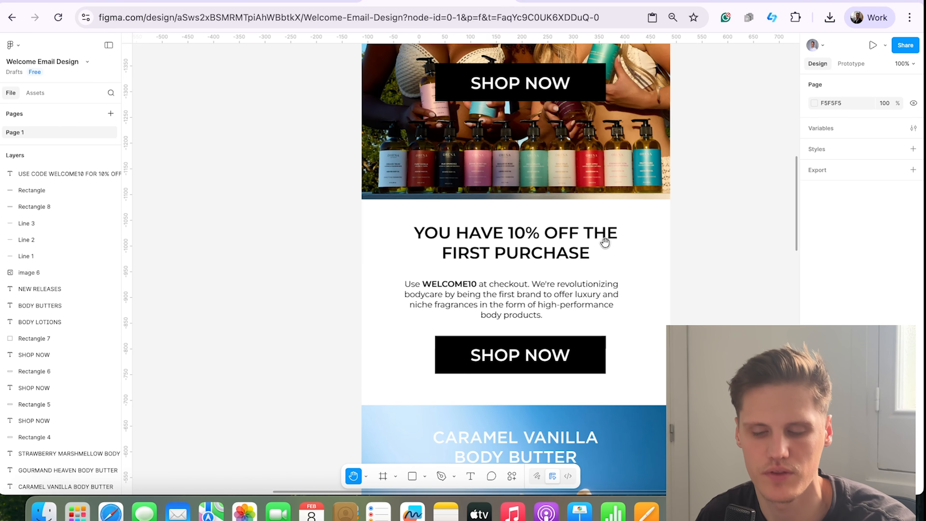
pyautogui.scroll(-1, 542, 286)
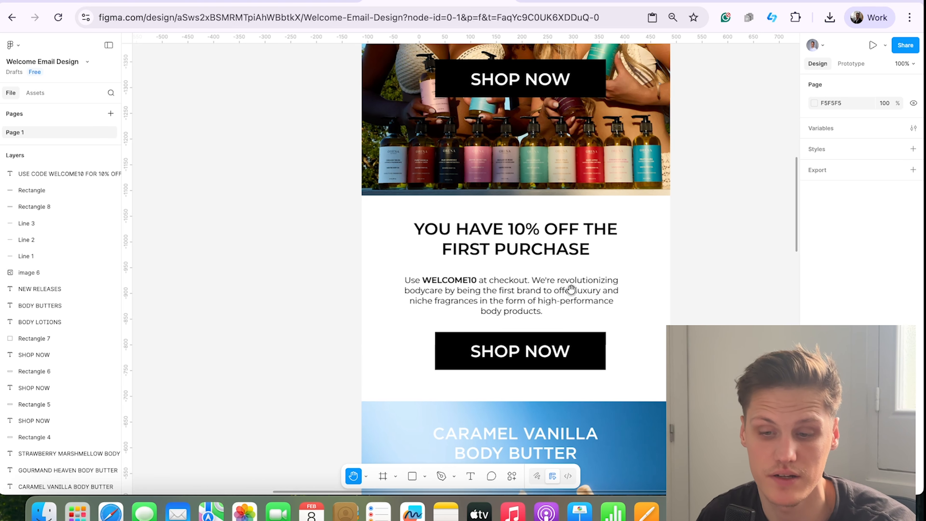
pyautogui.scroll(-1, 571, 289)
pyautogui.scroll(-7, 554, 318)
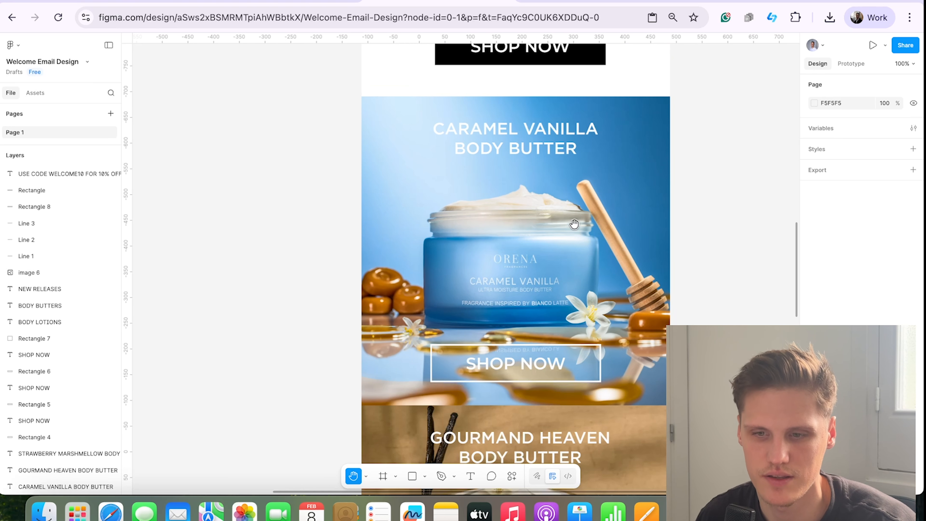
pyautogui.scroll(3, 574, 224)
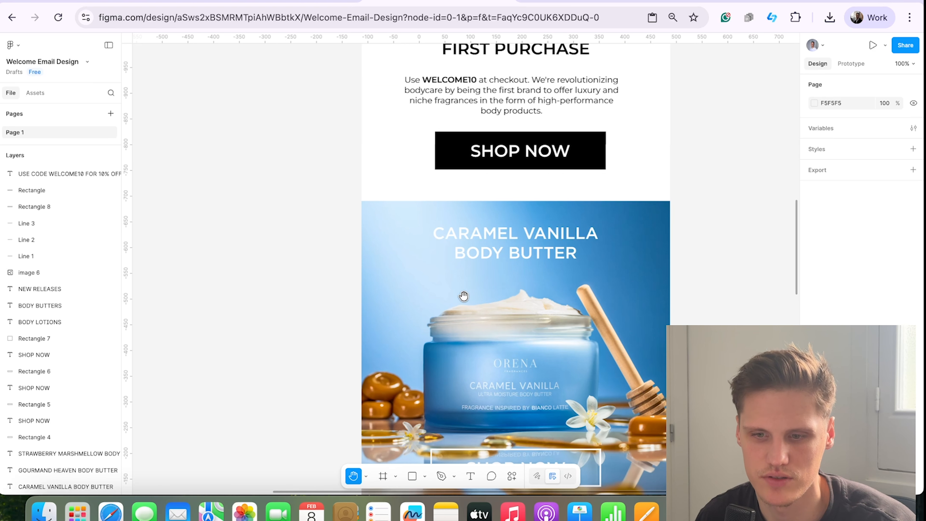
pyautogui.scroll(-1, 532, 282)
pyautogui.scroll(-10, 474, 282)
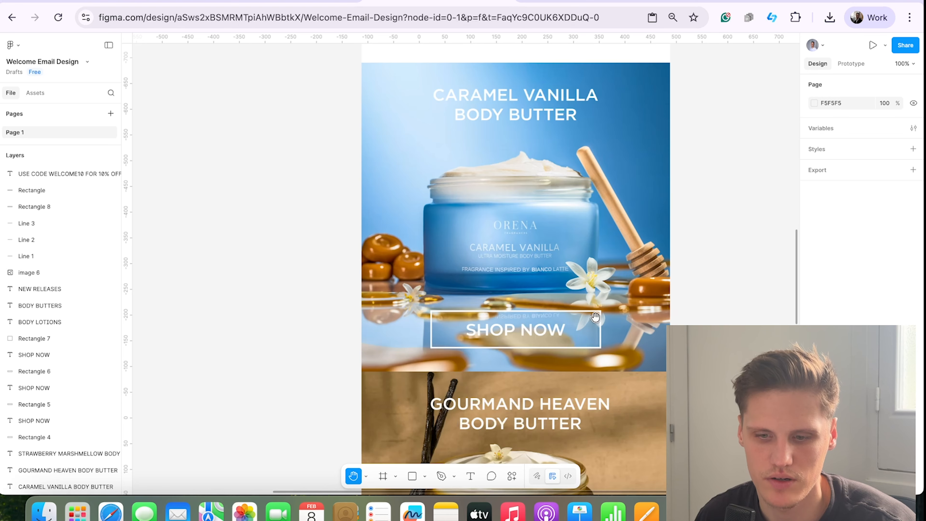
pyautogui.scroll(-12, 270, 320)
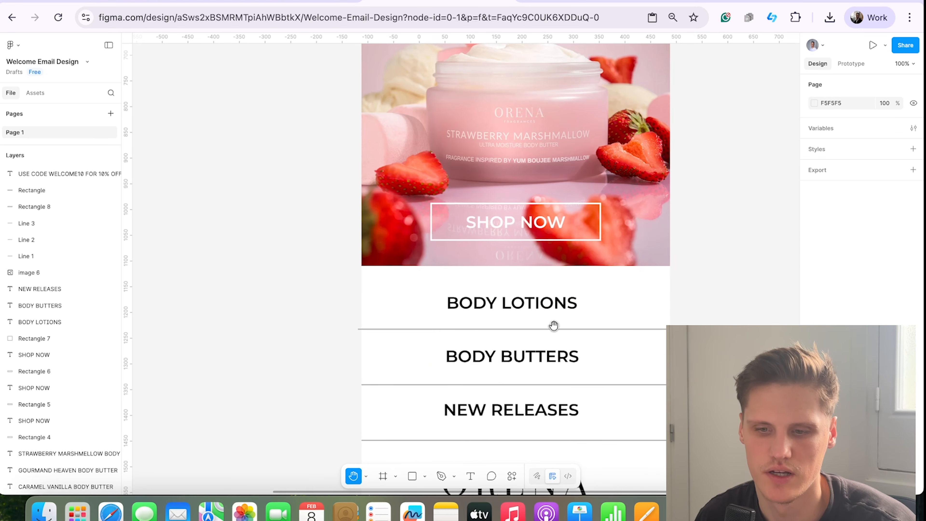
pyautogui.scroll(-3, 553, 324)
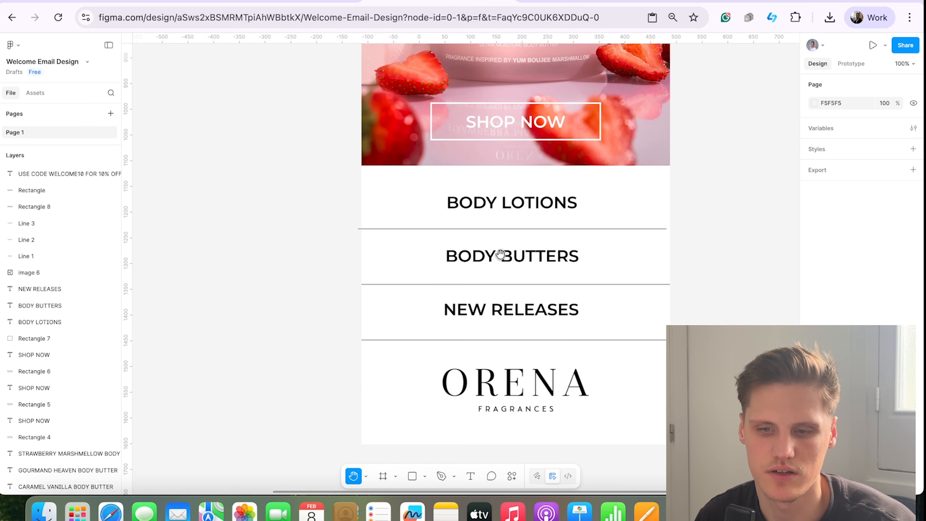
pyautogui.scroll(8, 524, 382)
pyautogui.scroll(6, 525, 382)
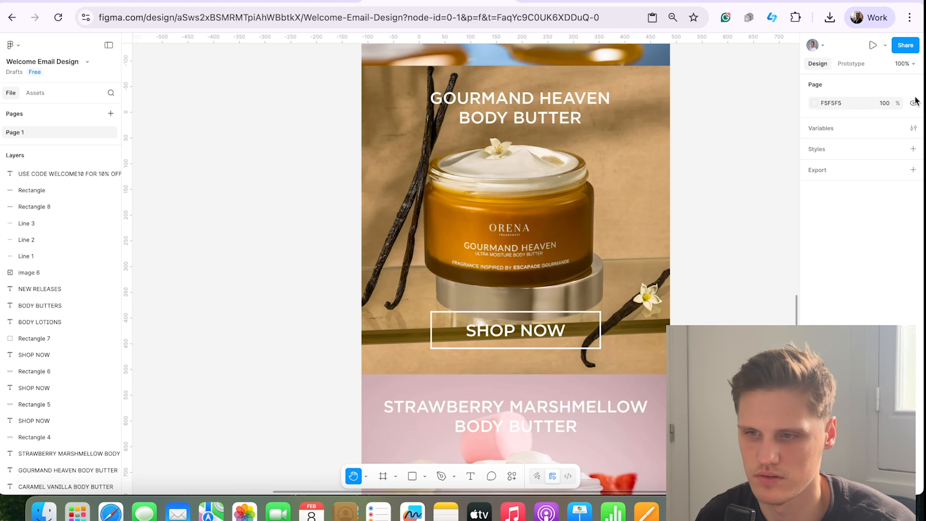
# Step: Draw a 600 × 655 slice over the announcement bar and hero image at X -112, Y -1745
pyautogui.click(903, 64)
pyautogui.click(839, 119)
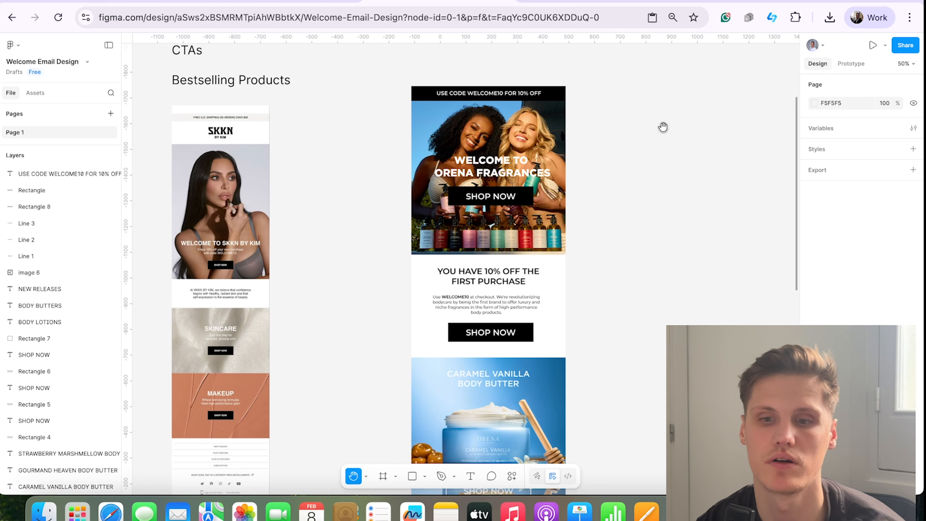
pyautogui.scroll(2, 663, 127)
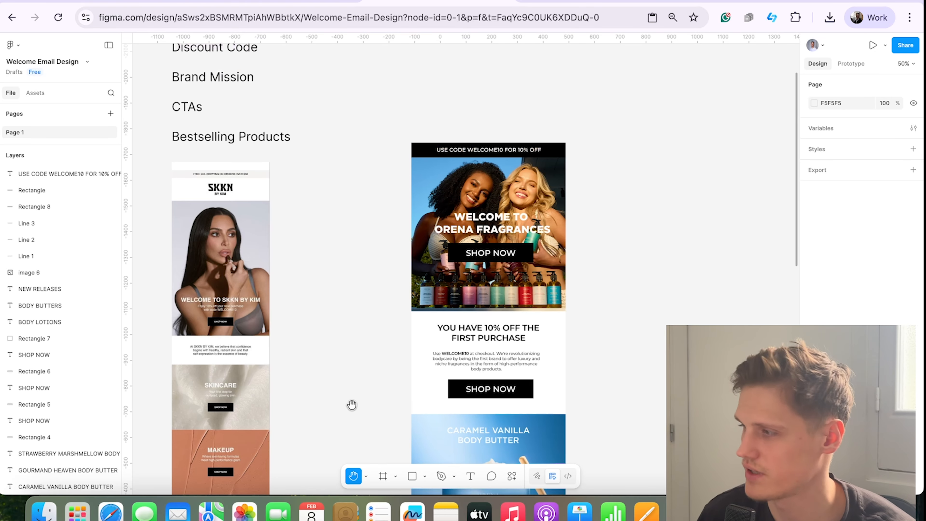
pyautogui.click(396, 476)
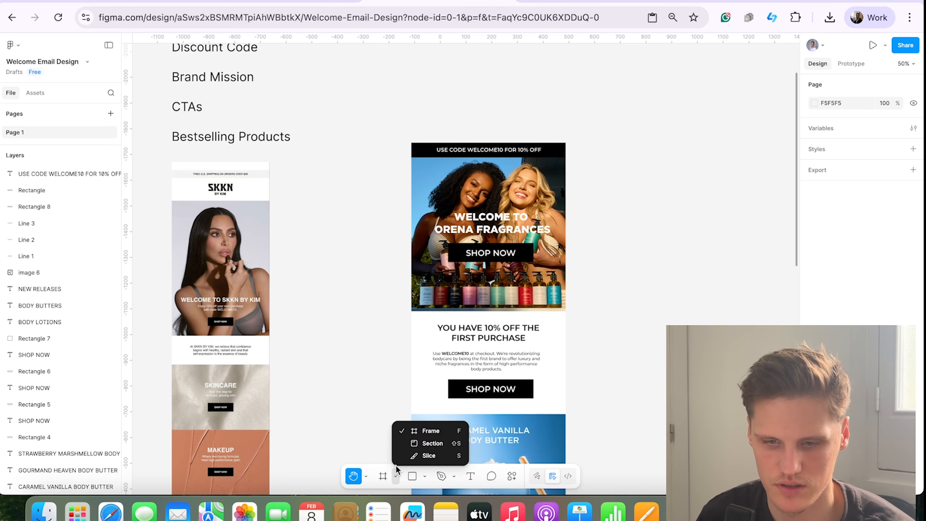
pyautogui.click(419, 456)
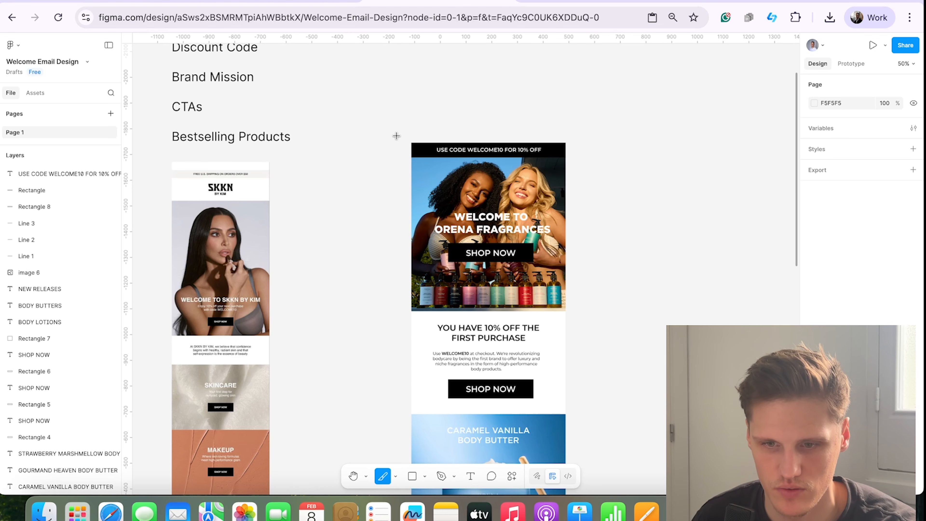
pyautogui.moveTo(410, 143); pyautogui.dragTo(565, 310)
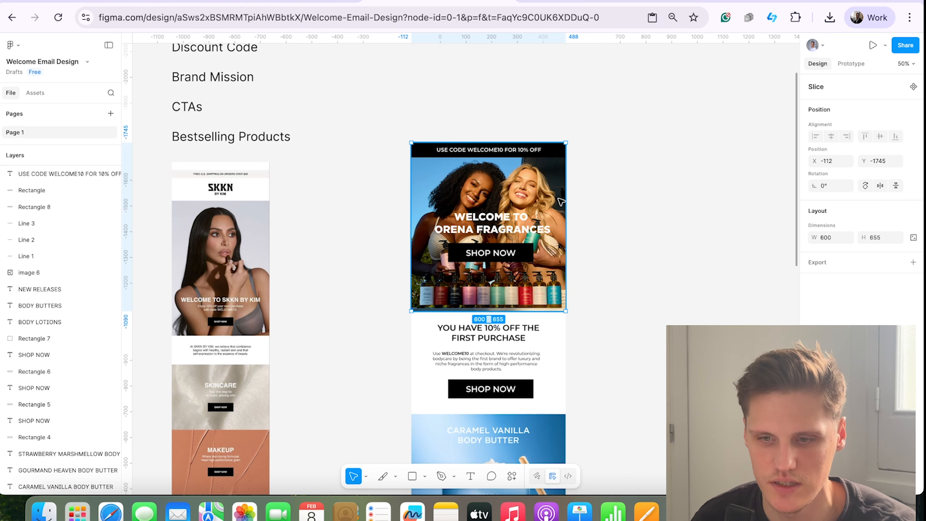
# Step: Duplicate the hero slice onto the 10% off text section at Y -1090 and reduce its height to 400
pyautogui.press('super+d')
pyautogui.moveTo(549, 188); pyautogui.dragTo(552, 333)
pyautogui.scroll(-1, 565, 321)
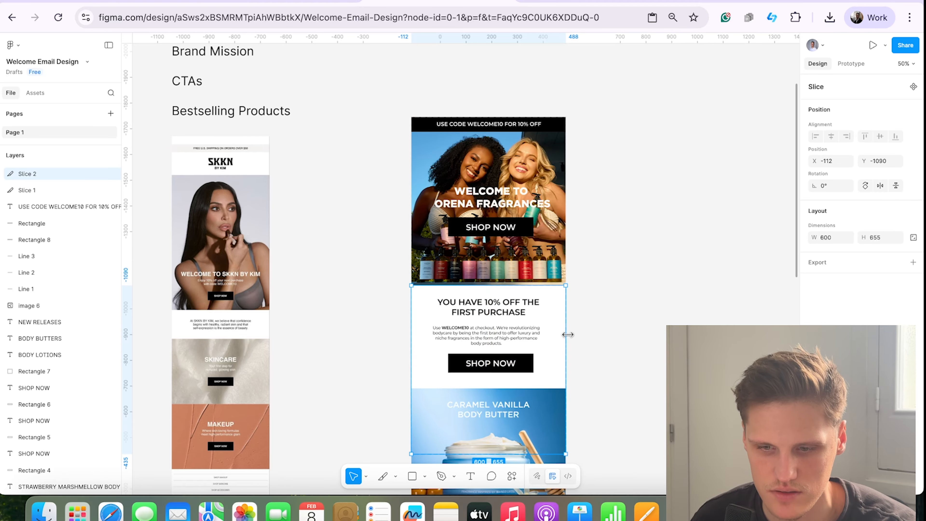
pyautogui.scroll(-2, 553, 333)
pyautogui.moveTo(528, 406); pyautogui.dragTo(534, 341)
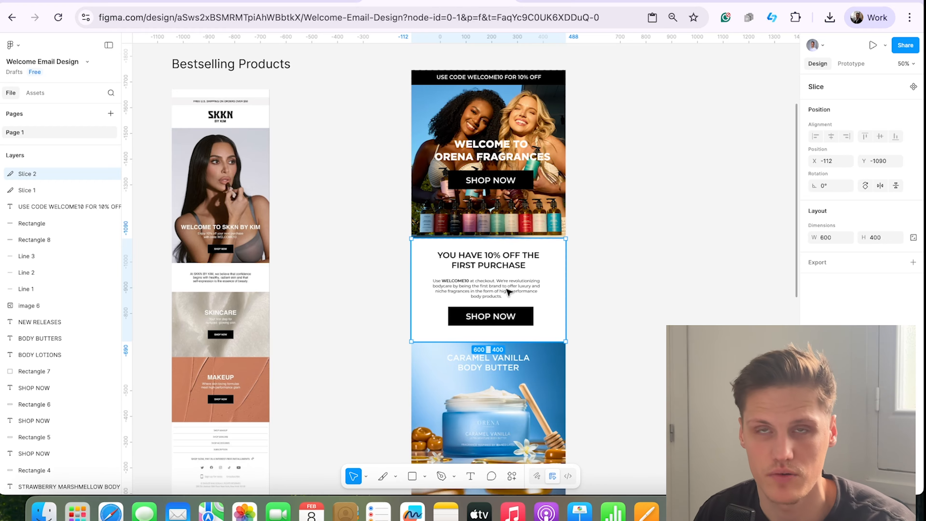
# Step: Duplicate the text section's slice onto the Caramel Vanilla block at Y -690 and extend its height to 600
pyautogui.scroll(-3, 585, 275)
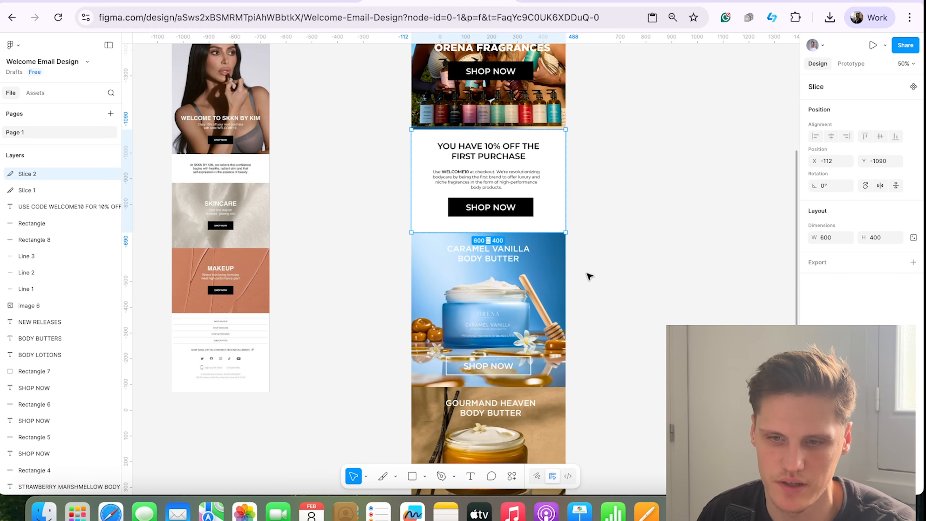
pyautogui.press('super+d')
pyautogui.moveTo(552, 189); pyautogui.dragTo(555, 291)
pyautogui.moveTo(522, 335); pyautogui.dragTo(523, 390)
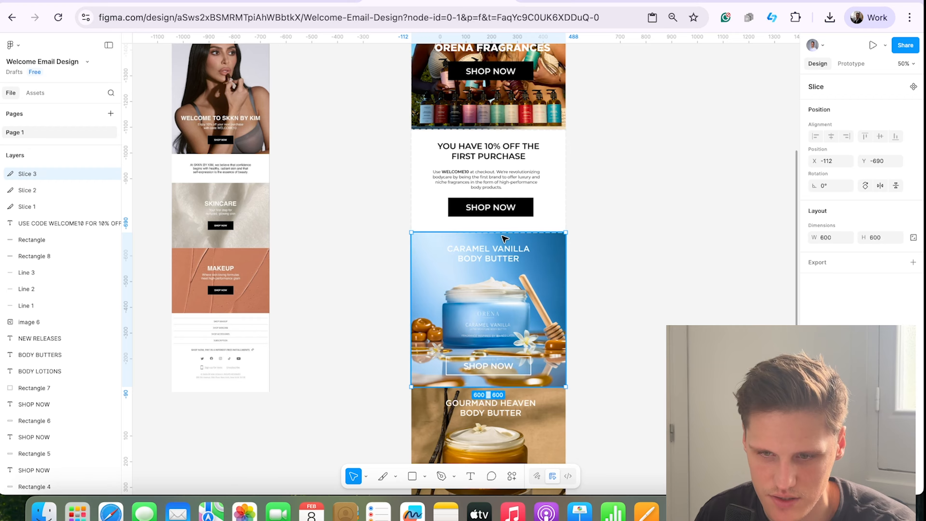
pyautogui.moveTo(499, 234); pyautogui.dragTo(541, 300)
# Step: Duplicate the 600 × 600 slice onto the Gourmand Heaven and Strawberry Marshmellow product blocks
pyautogui.scroll(-2, 566, 265)
pyautogui.press('super+d')
pyautogui.scroll(-5, 546, 250)
pyautogui.press('super+d')
pyautogui.scroll(-3, 554, 314)
pyautogui.scroll(-3, 609, 324)
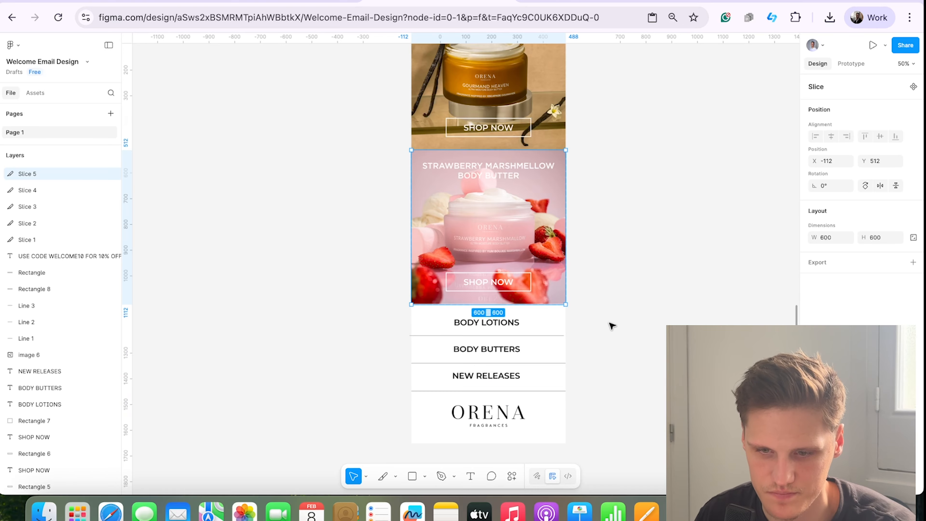
# Step: Cover the Body Lotions, Body Butters and New Releases rows with duplicated slices reduced to 600 × 106
pyautogui.press('super+d')
pyautogui.moveTo(539, 235); pyautogui.dragTo(542, 391)
pyautogui.moveTo(505, 457); pyautogui.dragTo(550, 376)
pyautogui.press('super+d')
pyautogui.press('super+d')
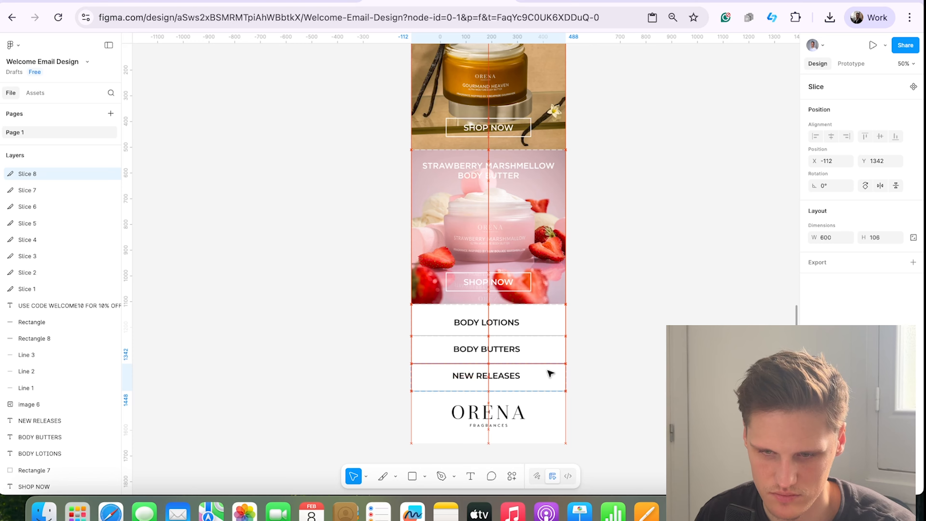
# Step: Duplicate the row slice onto the ORENA logo section at Y 1450, extend its height to 202 and deselect it
pyautogui.press('super+d')
pyautogui.moveTo(556, 377); pyautogui.dragTo(526, 442)
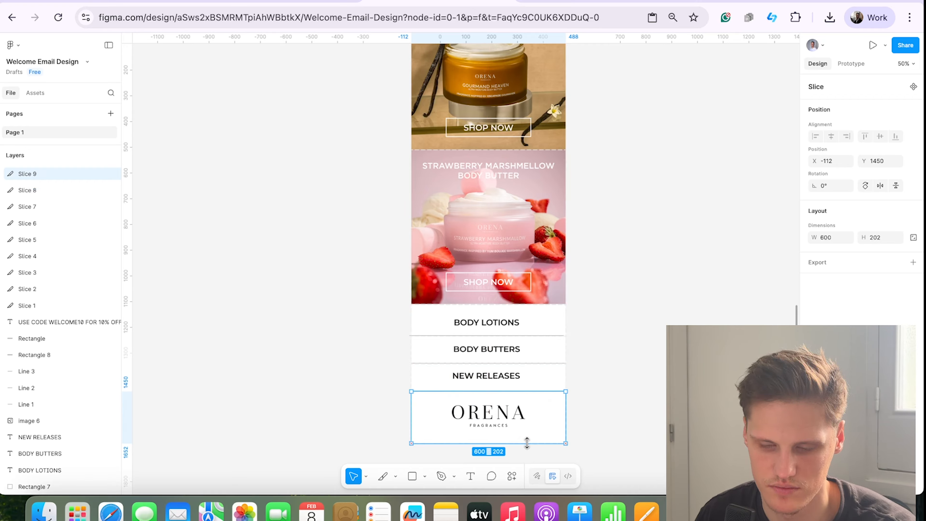
pyautogui.click(601, 393)
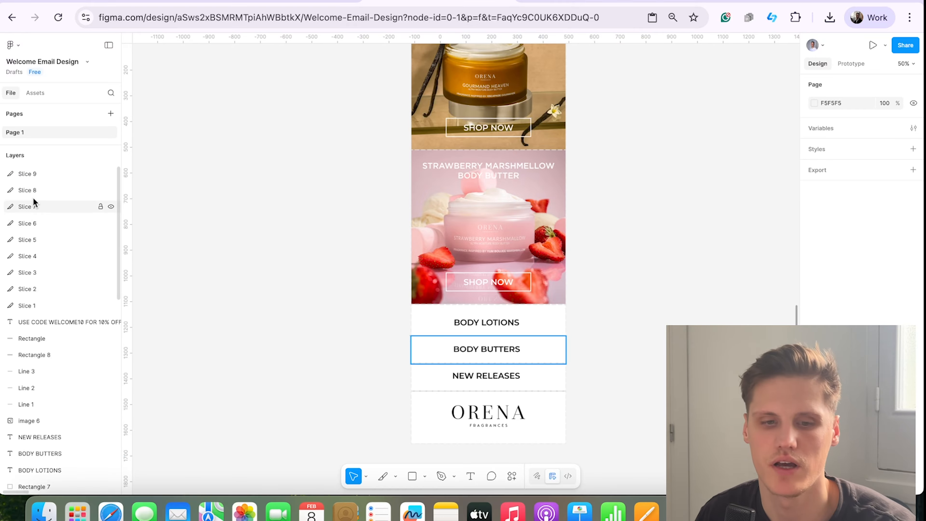
# Step: Select Slice 1 through Slice 9 and export them as JPEG at 1x scale
pyautogui.click(50, 309)
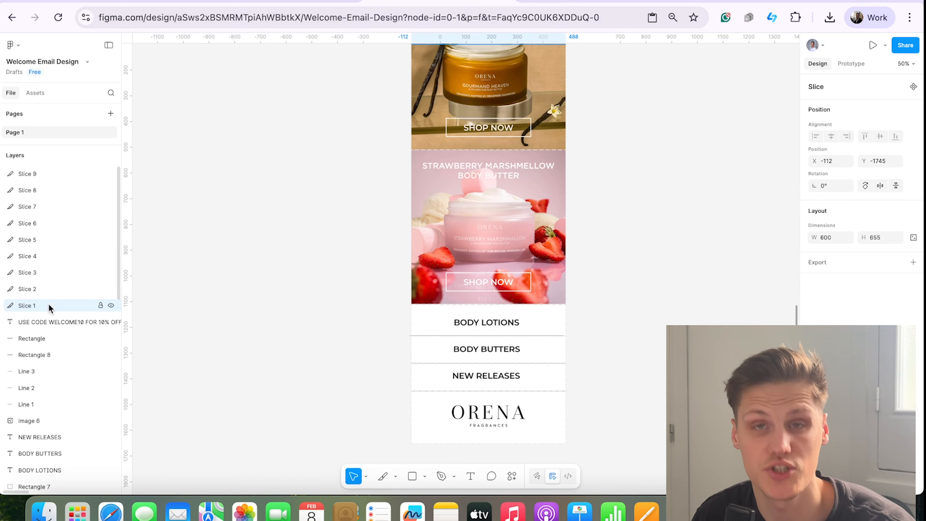
pyautogui.keyDown('shift'); pyautogui.click(65, 179); pyautogui.keyUp('shift')
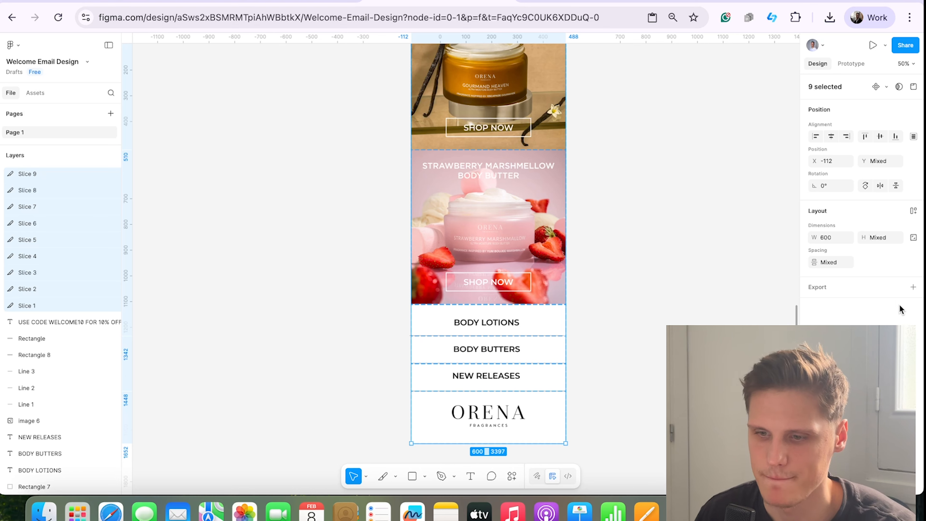
pyautogui.click(881, 291)
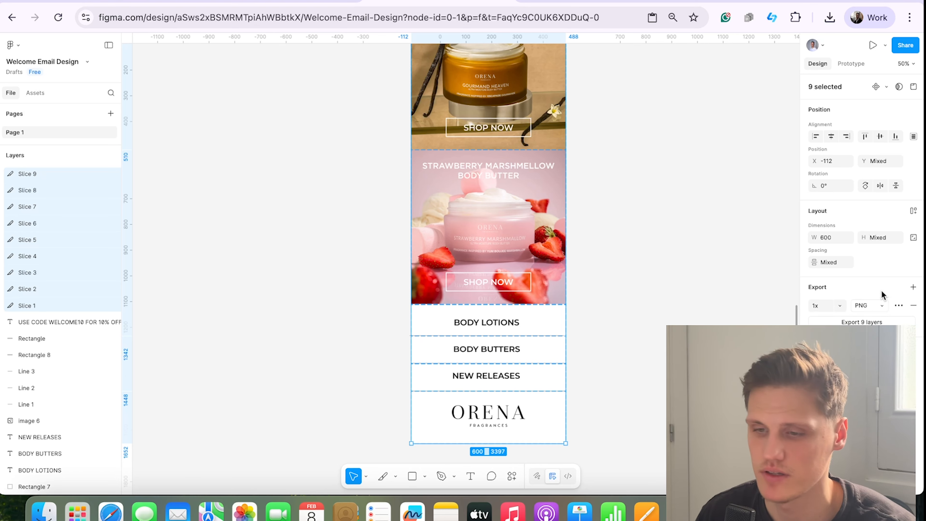
pyautogui.click(866, 306)
pyautogui.click(864, 318)
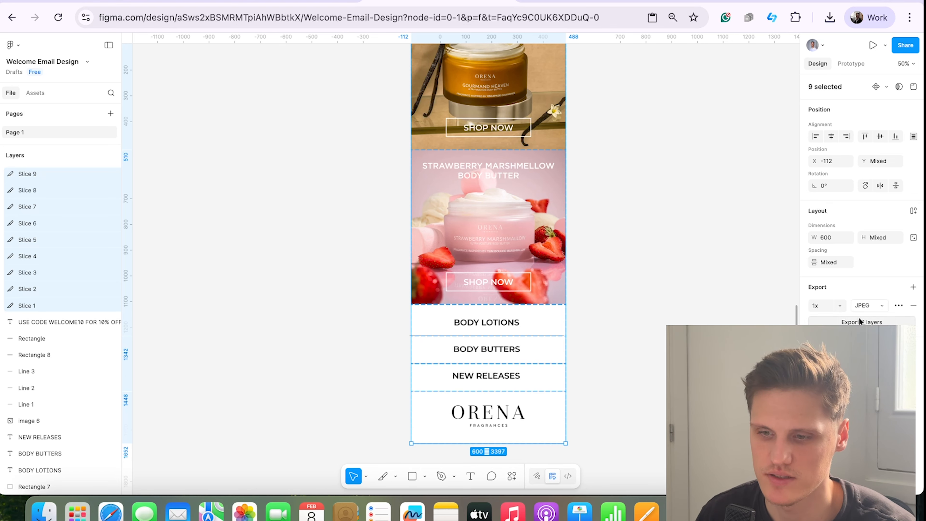
pyautogui.click(833, 306)
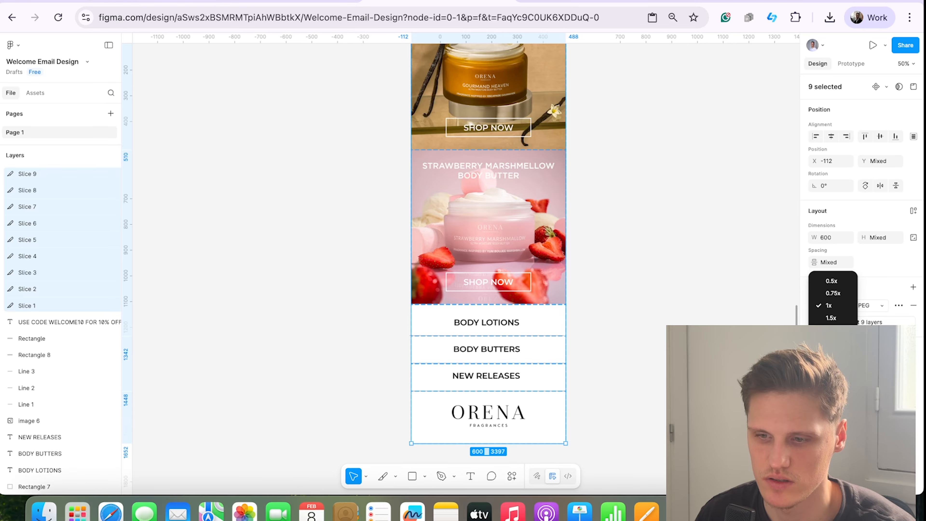
pyautogui.press('Escape')
# Step: Open imagecompressor.com in a new browser tab, replacing it with jpeg-optimizer.com
pyautogui.scroll(10, 628, 331)
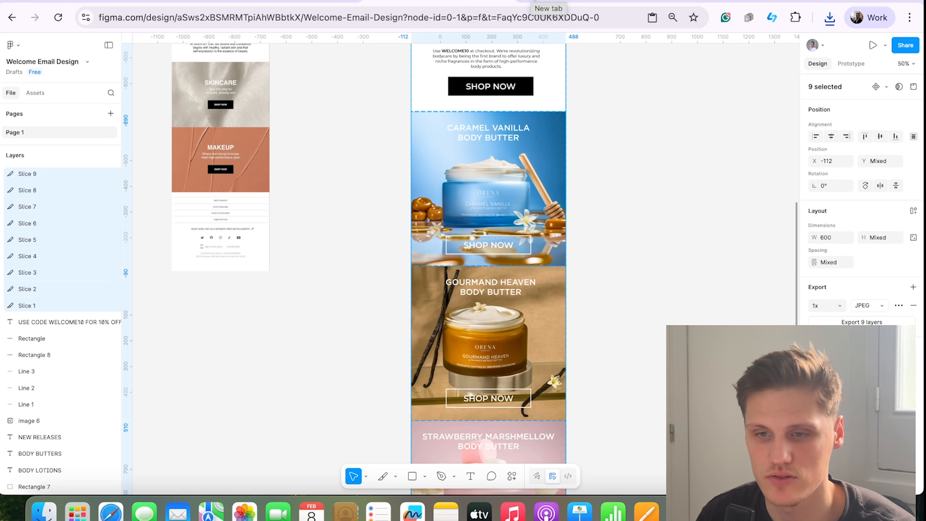
pyautogui.click(532, 0)
pyautogui.write('imagecompressor.com')
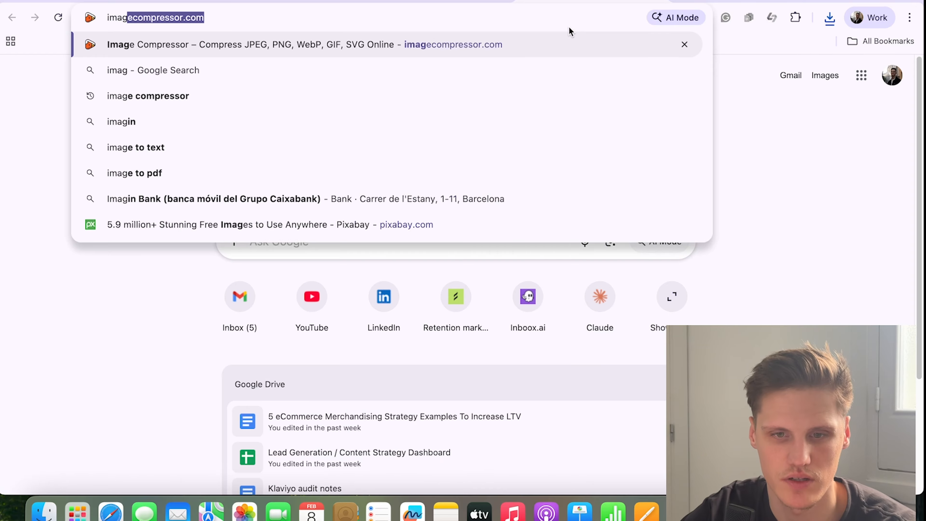
pyautogui.press('Return')
pyautogui.write('jpeg')
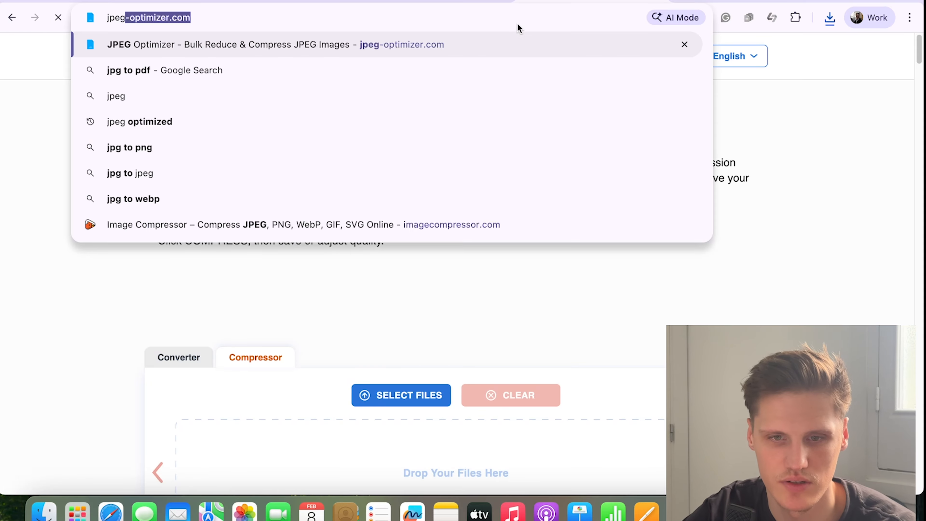
pyautogui.press('Return')
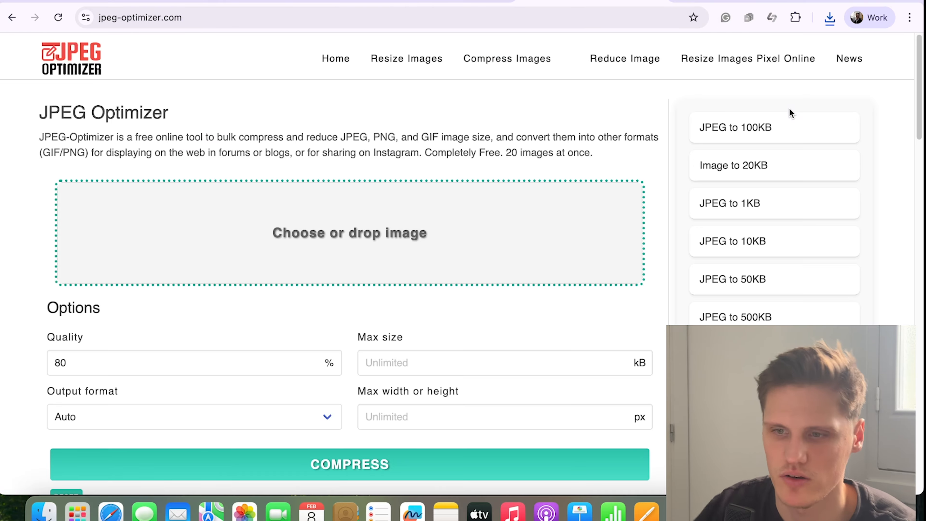
# Step: Locate the downloaded Welcome Email Design.zip in Finder, extract it and open the resulting folder
pyautogui.click(832, 23)
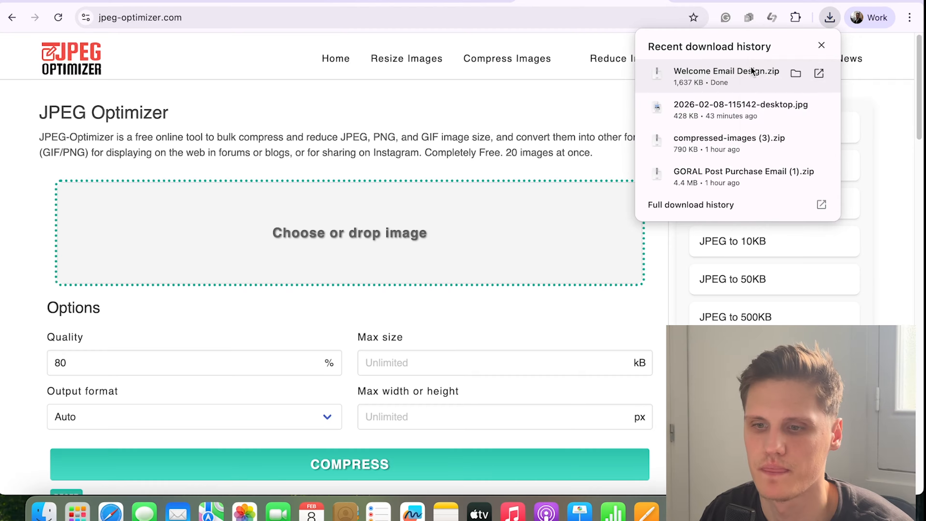
pyautogui.rightClick(751, 70)
pyautogui.click(768, 113)
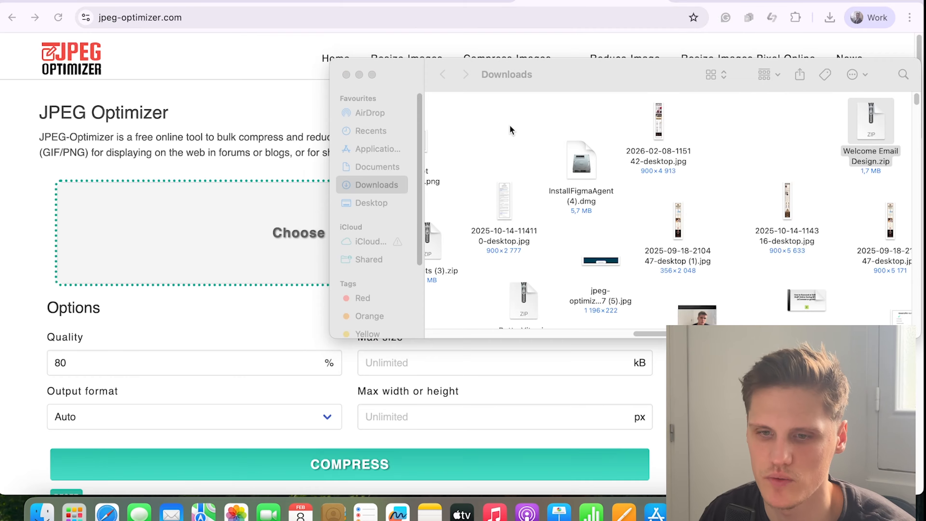
pyautogui.doubleClick(876, 146)
pyautogui.doubleClick(876, 146)
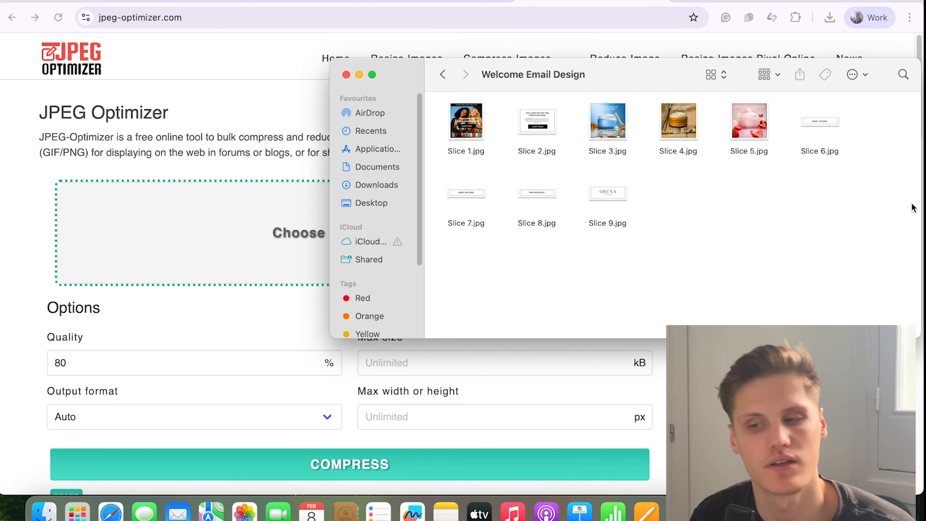
# Step: Add all nine slice JPEGs from the Welcome Email Design folder to JPEG Optimizer and compress them
pyautogui.moveTo(907, 222); pyautogui.dragTo(452, 115)
pyautogui.moveTo(445, 138); pyautogui.dragTo(244, 197)
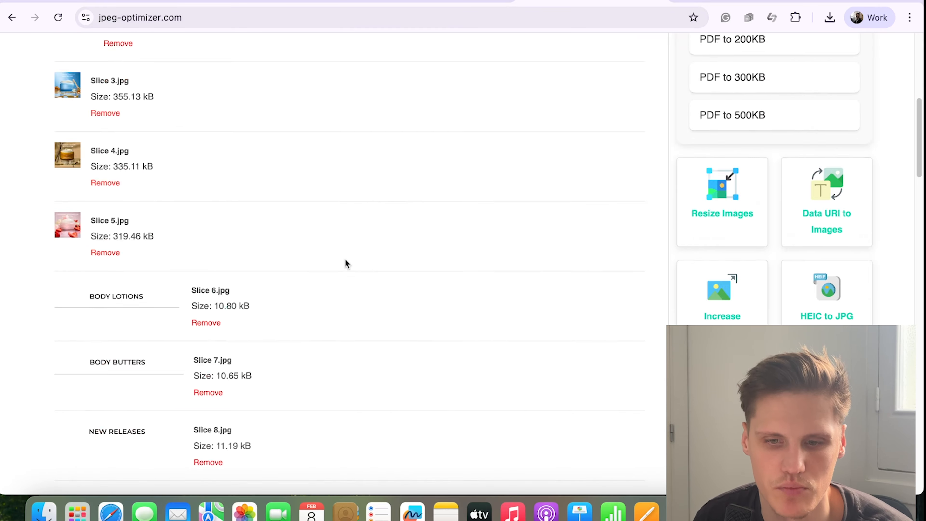
pyautogui.scroll(-12, 345, 260)
pyautogui.scroll(11, 380, 274)
pyautogui.scroll(5, 366, 314)
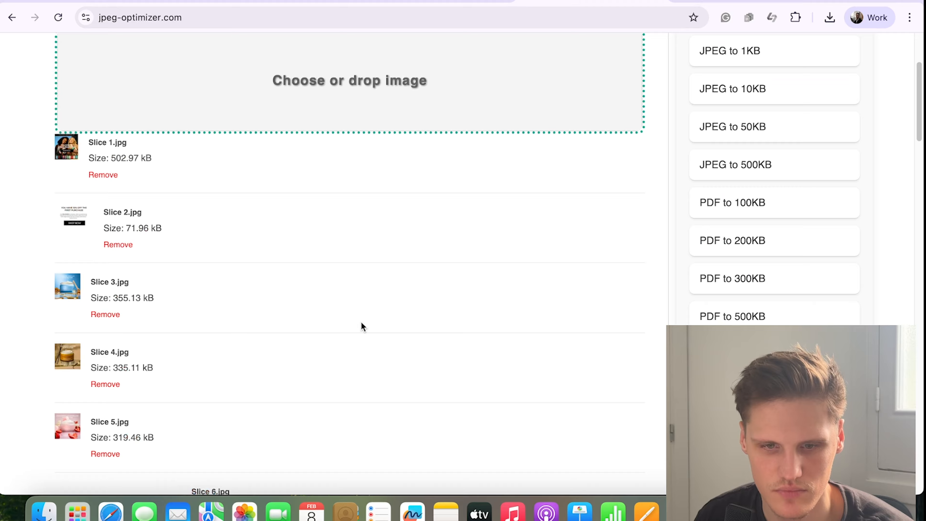
pyautogui.scroll(-14, 362, 326)
pyautogui.click(300, 271)
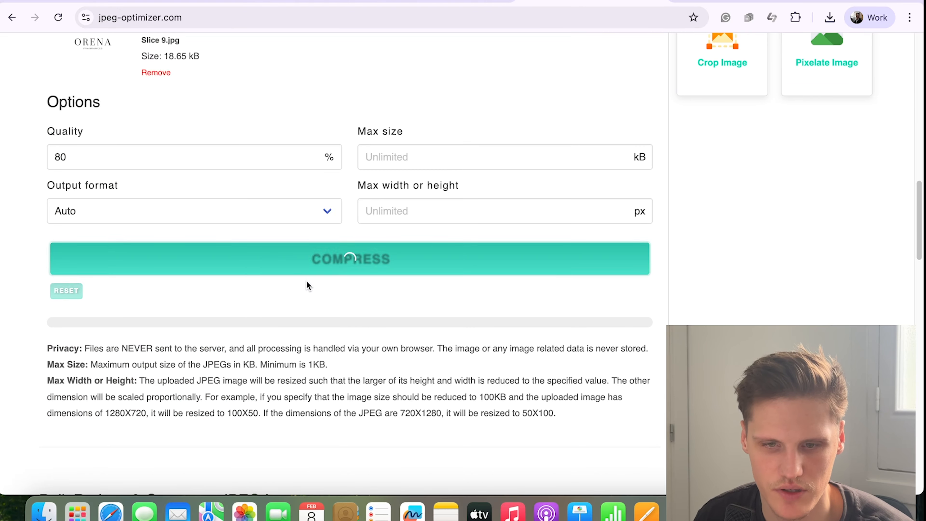
# Step: Review the original and compressed file sizes of the nine slices
pyautogui.scroll(14, 306, 298)
pyautogui.scroll(-14, 306, 297)
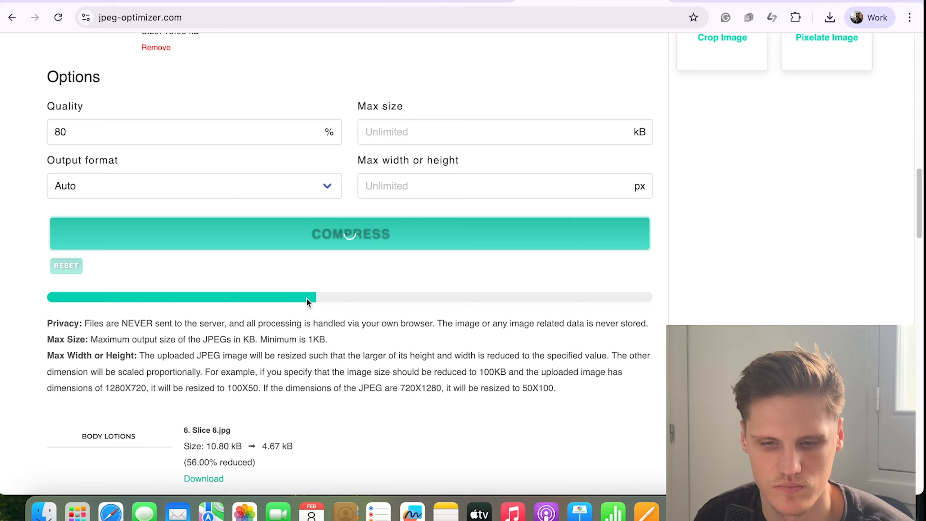
pyautogui.scroll(-8, 306, 297)
pyautogui.scroll(1, 317, 252)
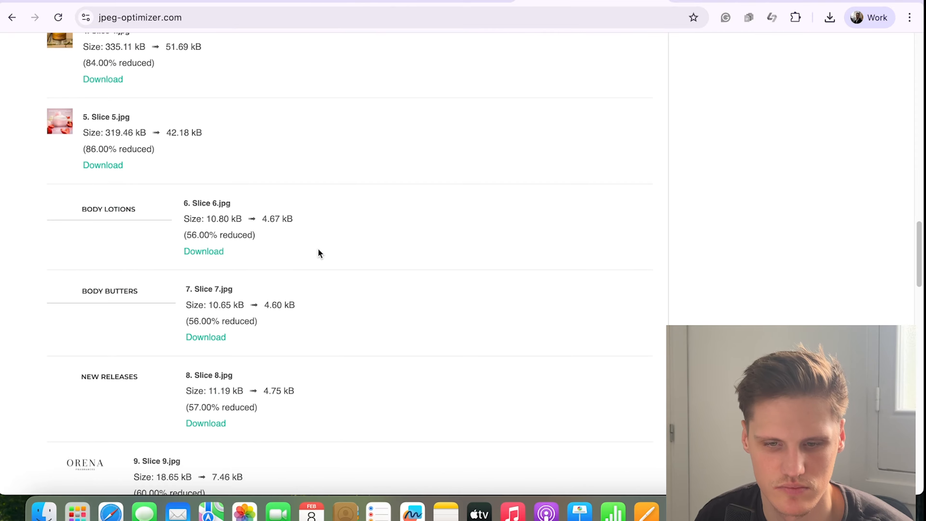
pyautogui.scroll(3, 315, 253)
pyautogui.scroll(5, 295, 257)
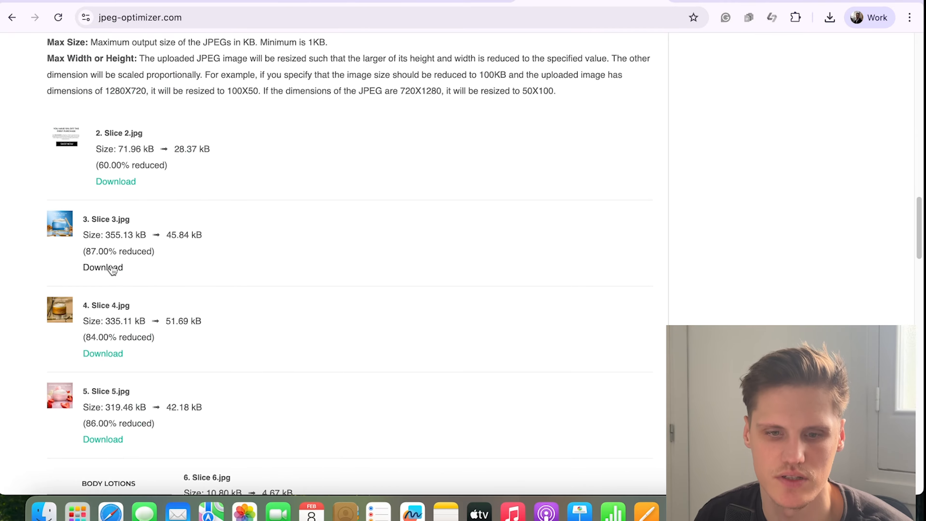
pyautogui.scroll(4, 140, 260)
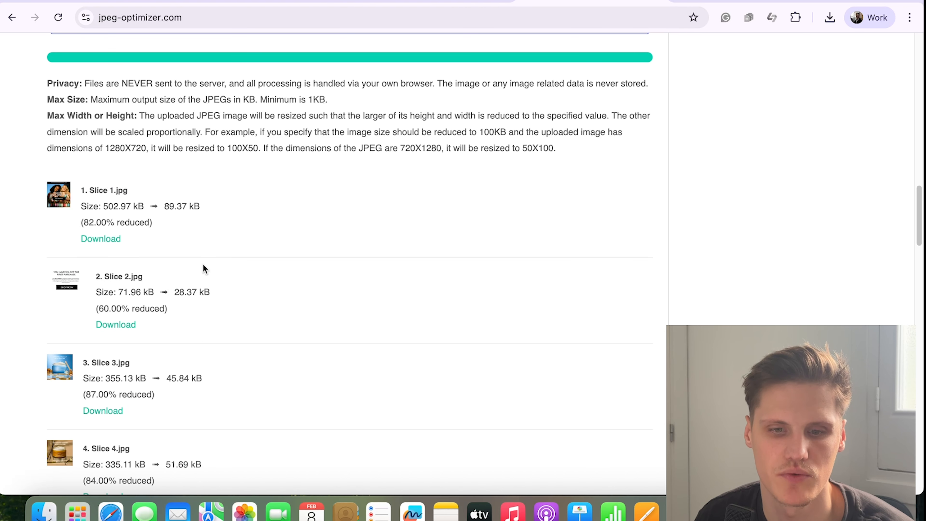
pyautogui.scroll(-1, 202, 268)
pyautogui.scroll(9, 162, 329)
pyautogui.scroll(2, 354, 352)
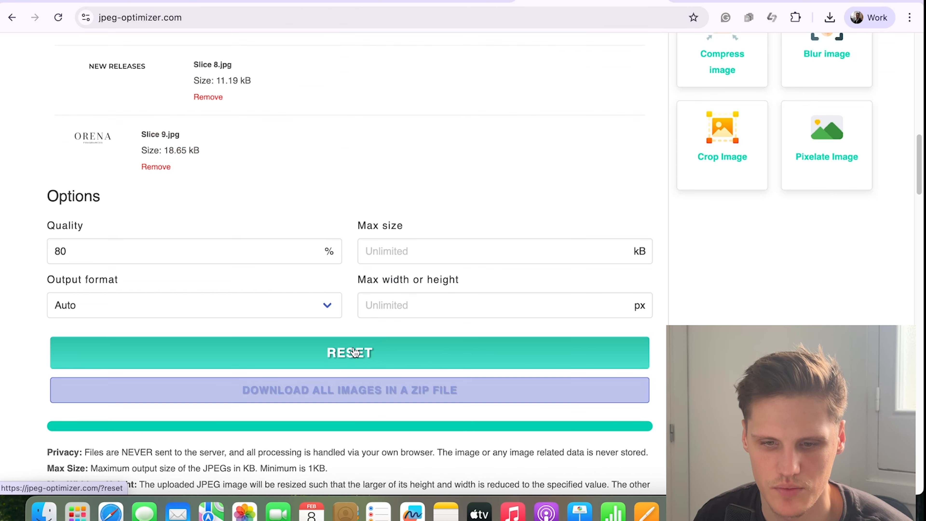
# Step: Download all compressed images as a ZIP file, extract compressed-images (4).zip in Downloads and open its folder
pyautogui.click(372, 389)
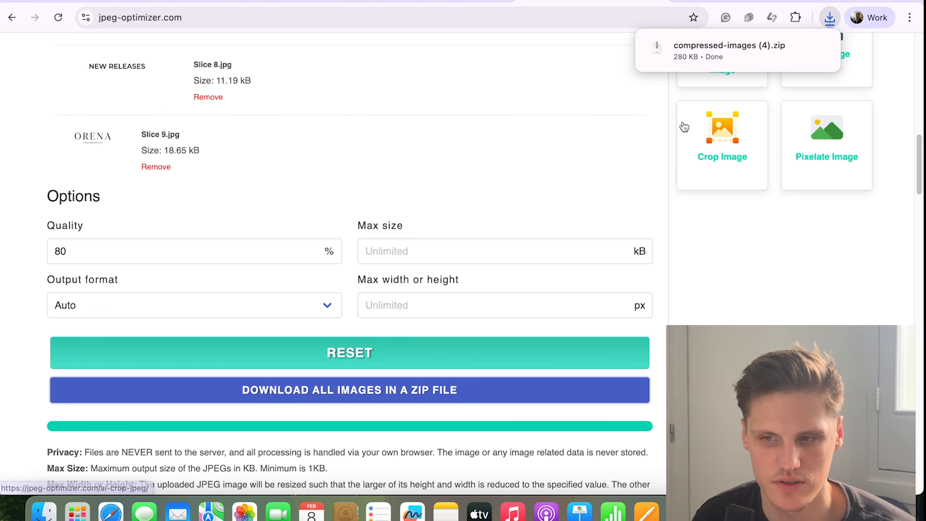
pyautogui.rightClick(698, 43)
pyautogui.click(723, 88)
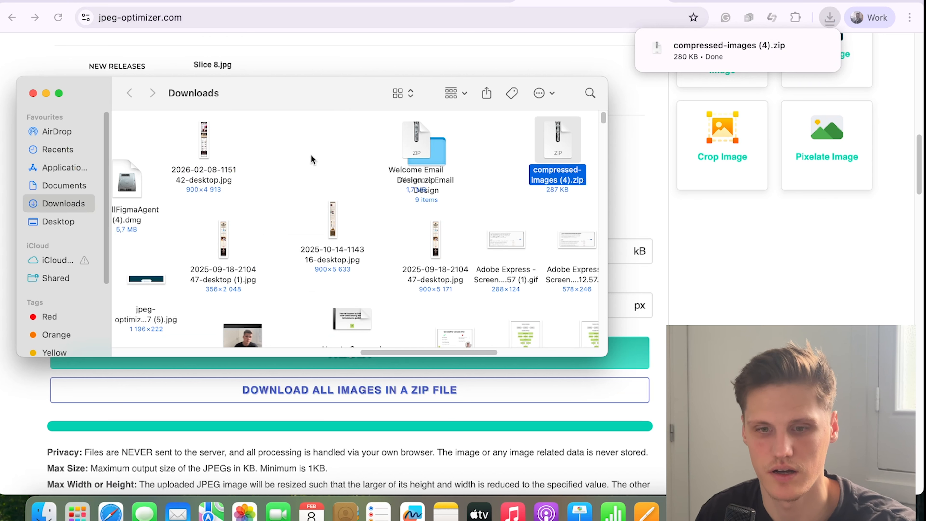
pyautogui.doubleClick(544, 146)
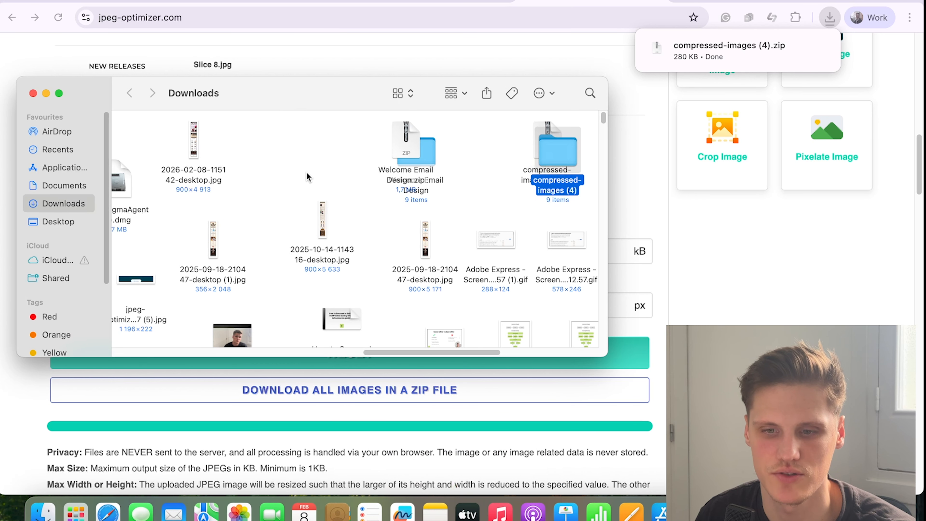
pyautogui.doubleClick(555, 151)
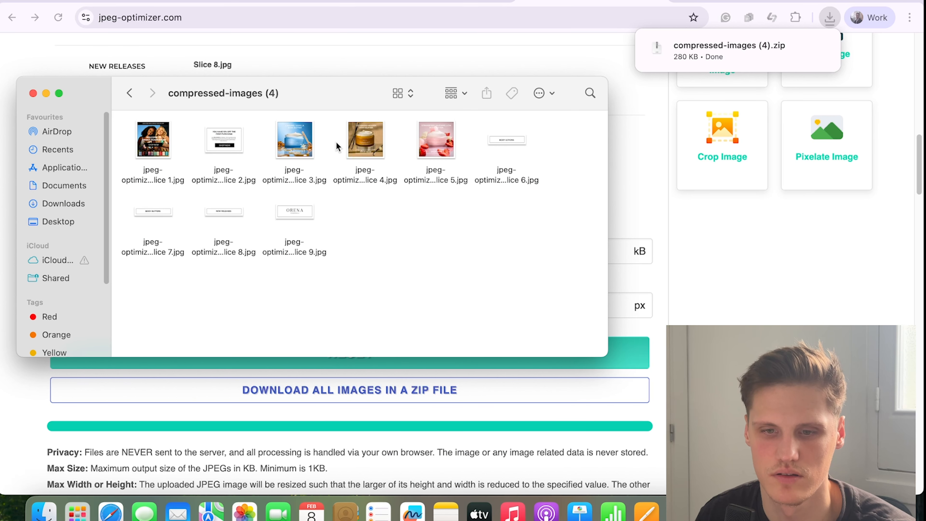
# Step: Switch to Klaviyo, create a campaign with Email List as its audience and continue to the message setup
pyautogui.click(768, 249)
pyautogui.click(176, 5)
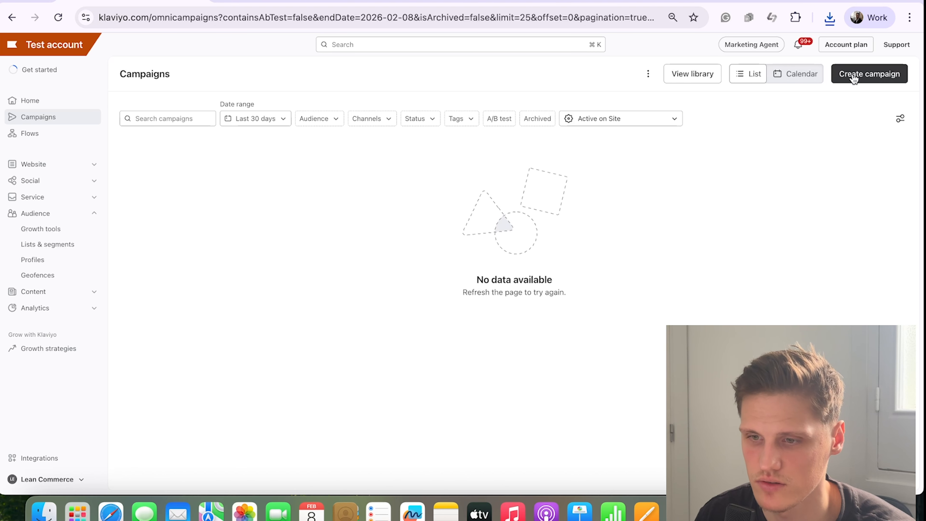
pyautogui.click(870, 74)
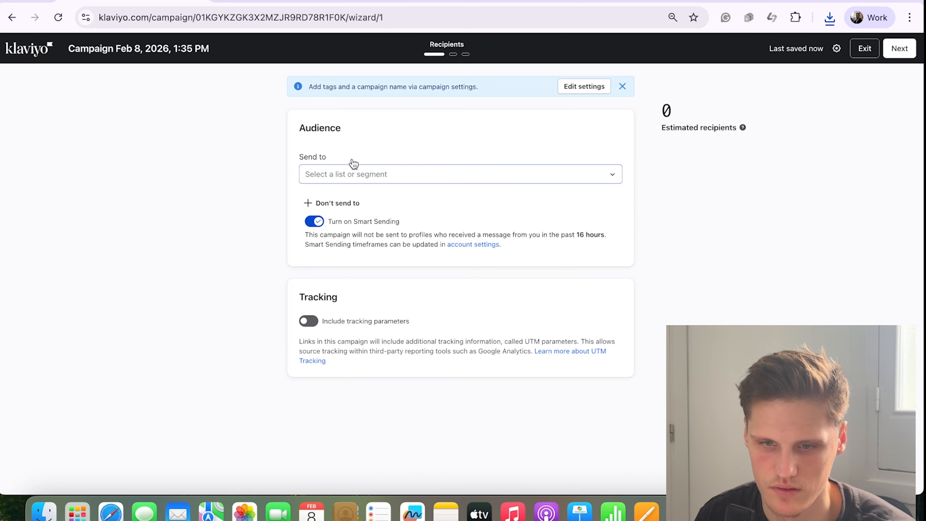
pyautogui.click(354, 175)
pyautogui.click(353, 234)
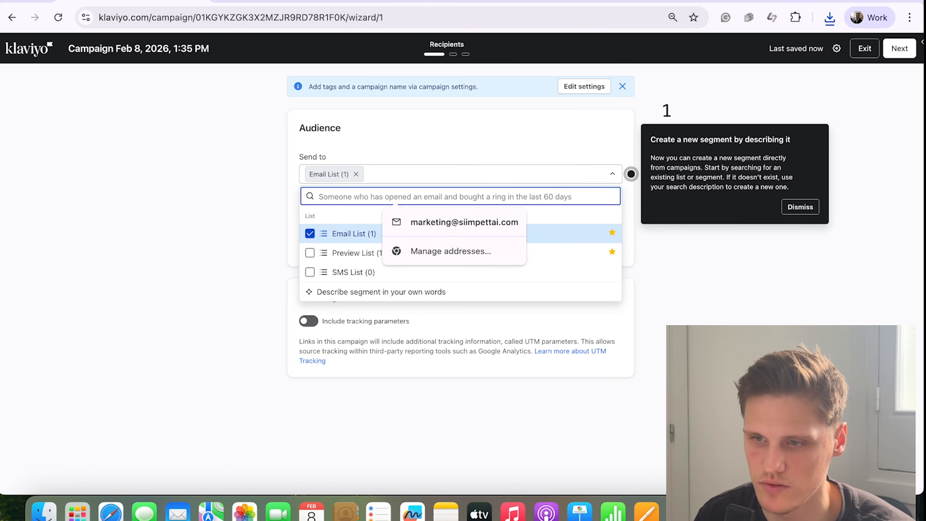
pyautogui.click(899, 48)
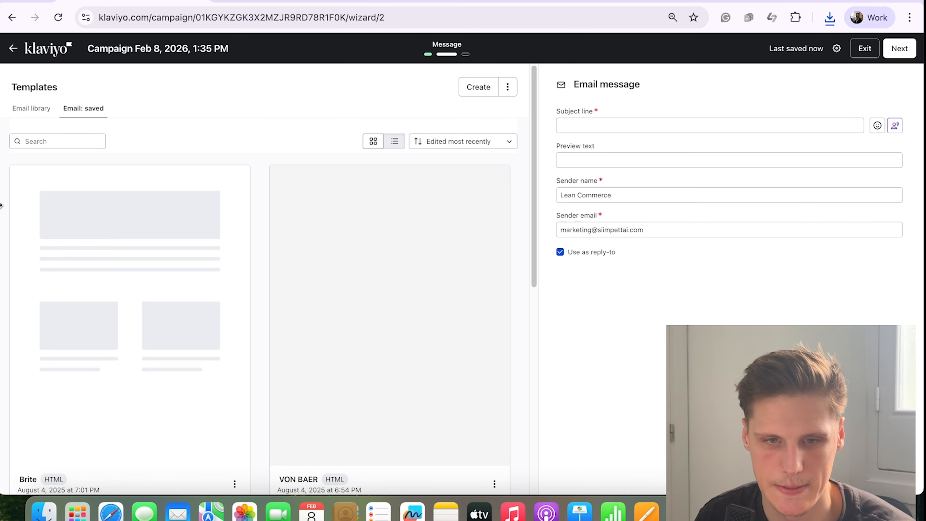
# Step: Create a new email template for the campaign and delete the header bar containing the CLICKADS logo
pyautogui.click(472, 96)
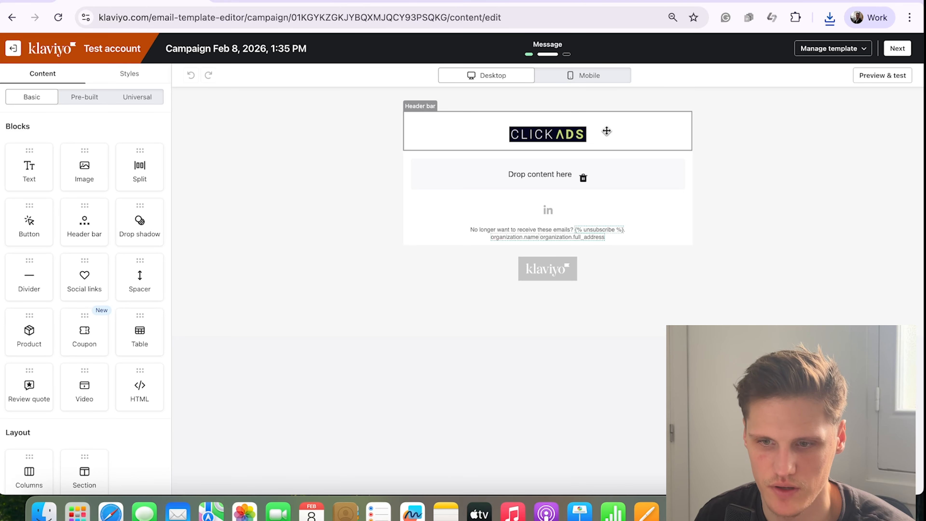
pyautogui.click(529, 126)
pyautogui.click(393, 155)
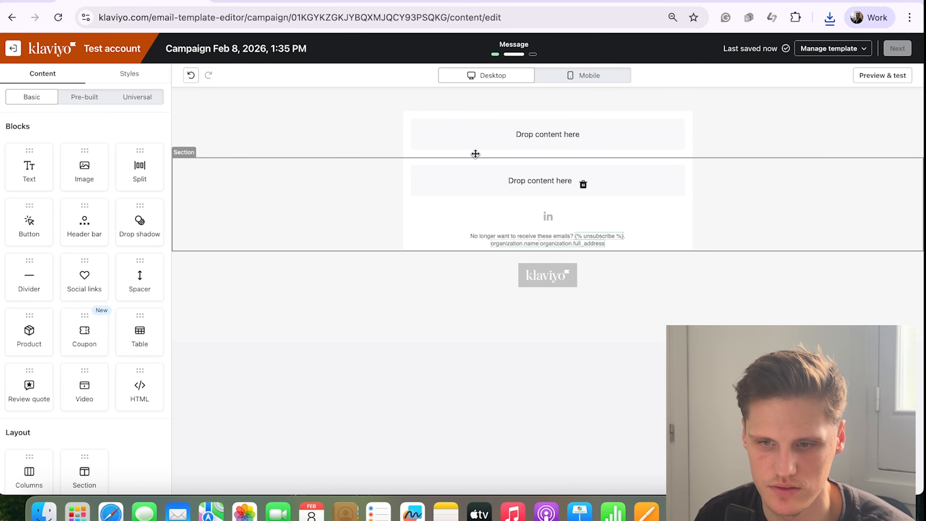
# Step: Place an image block in the empty top section and duplicate it repeatedly to stack placeholders for the slices
pyautogui.moveTo(269, 162); pyautogui.dragTo(536, 144)
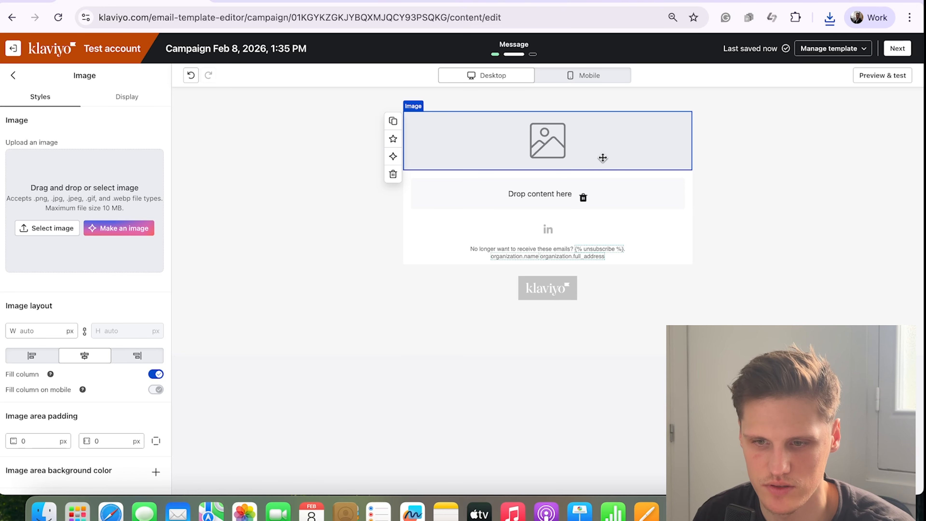
pyautogui.click(392, 121)
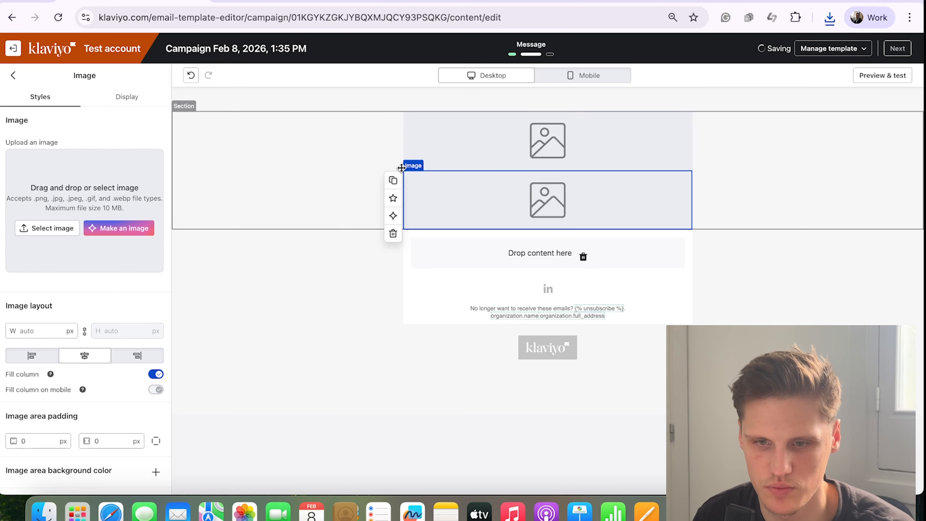
pyautogui.click(393, 180)
pyautogui.click(396, 238)
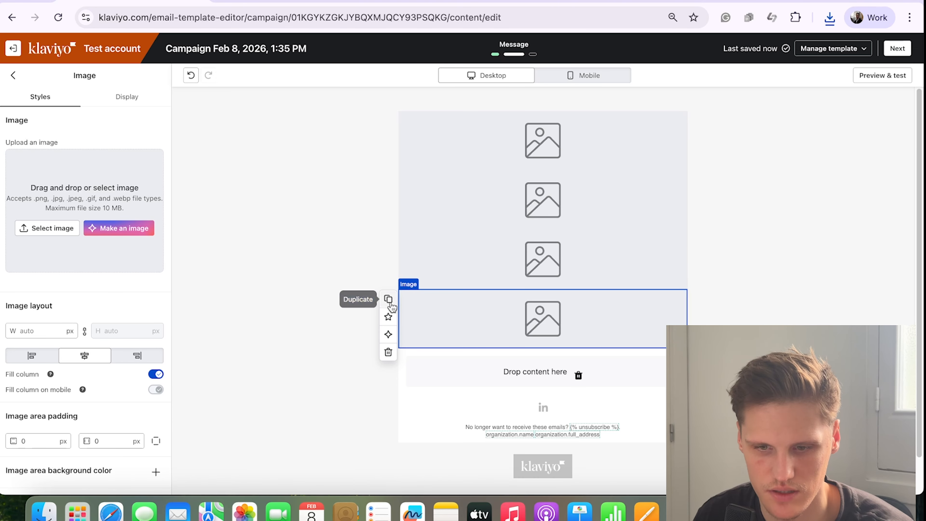
pyautogui.click(394, 299)
pyautogui.click(388, 337)
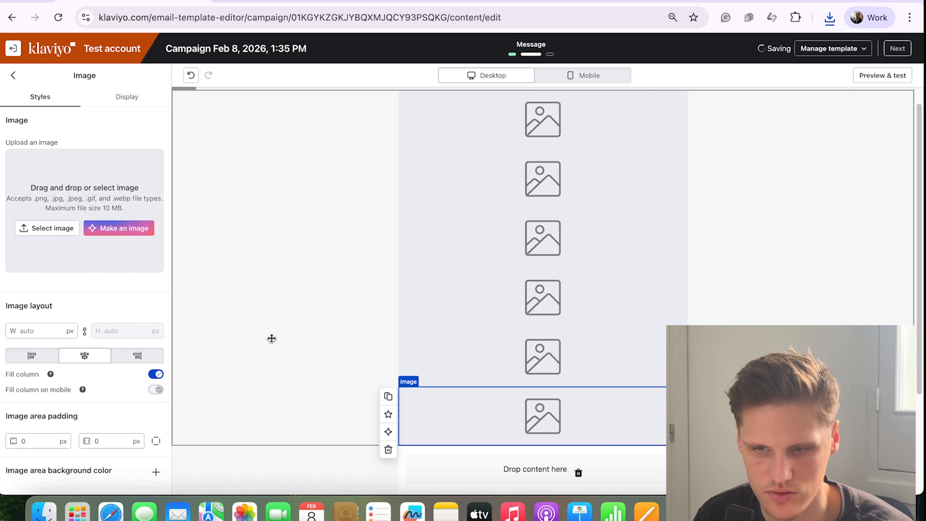
pyautogui.scroll(-3, 265, 344)
pyautogui.scroll(2, 393, 289)
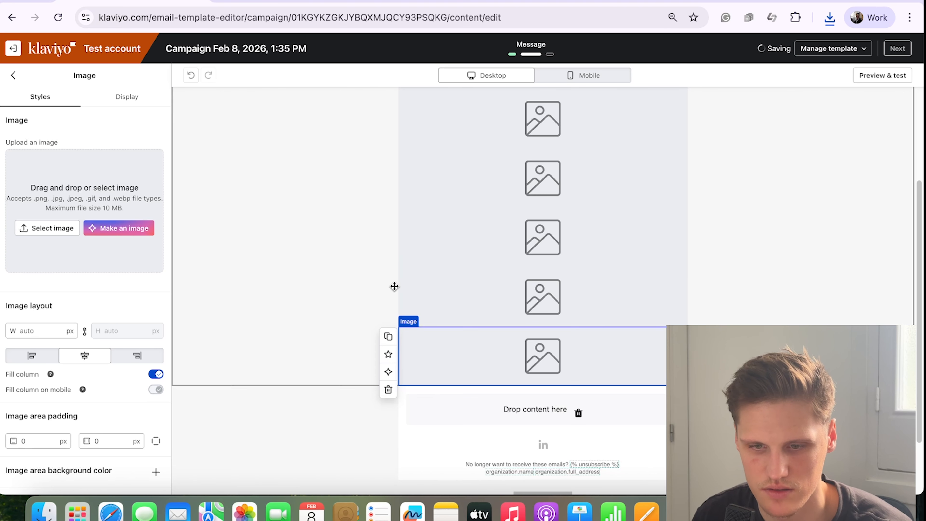
pyautogui.click(388, 337)
pyautogui.scroll(-3, 599, 406)
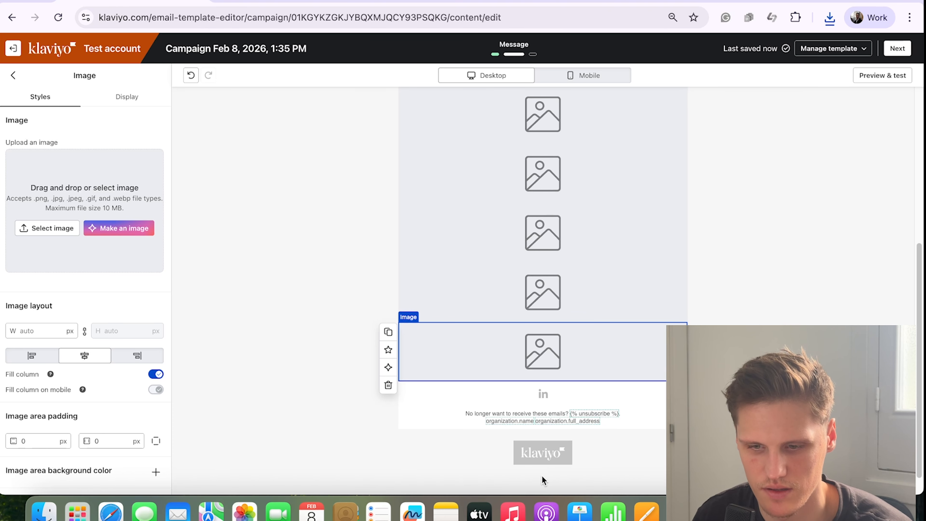
# Step: Delete the unsubscribe text, the social links block and the emptied section beneath the image placeholders
pyautogui.scroll(4, 584, 449)
pyautogui.scroll(-3, 584, 448)
pyautogui.click(652, 436)
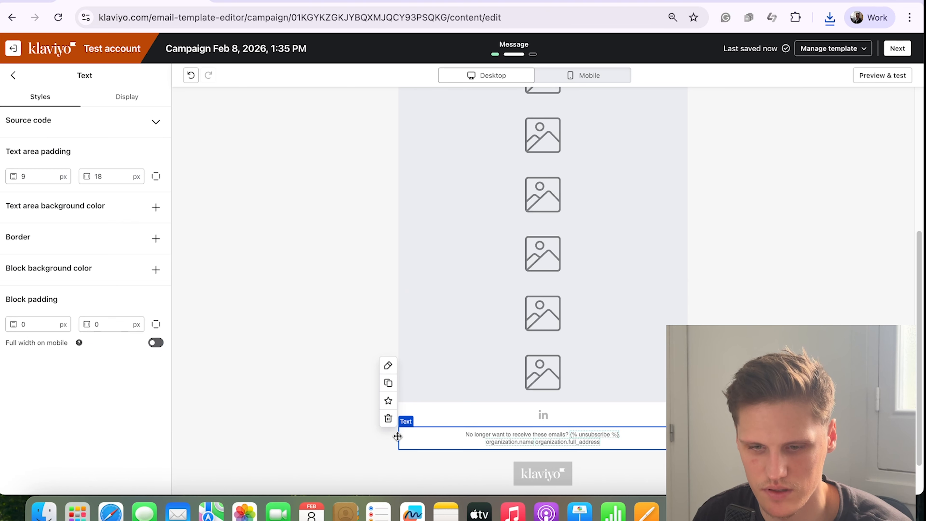
pyautogui.click(388, 416)
pyautogui.click(406, 425)
pyautogui.click(387, 449)
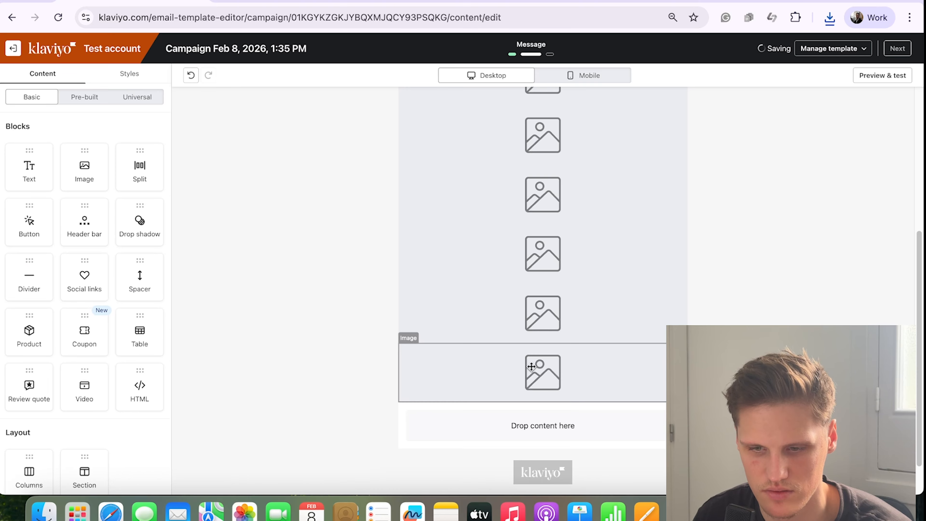
pyautogui.click(417, 438)
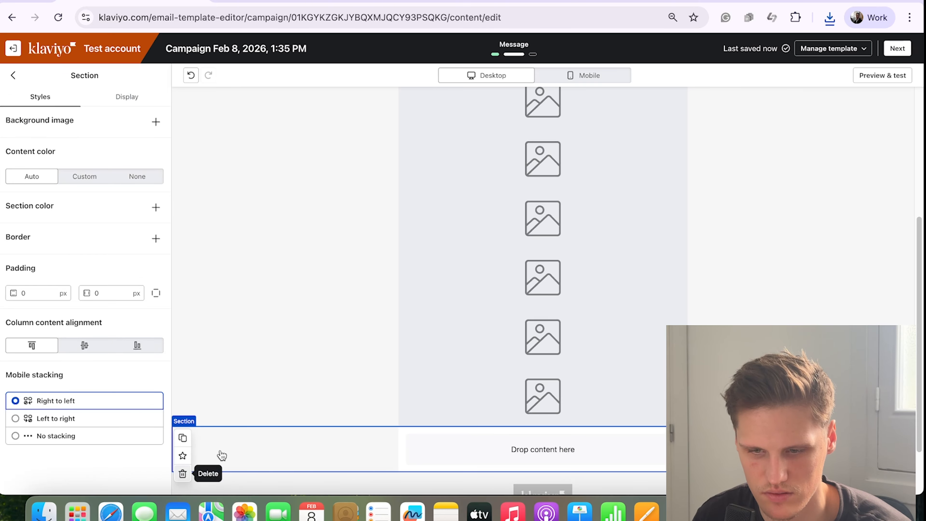
pyautogui.click(182, 473)
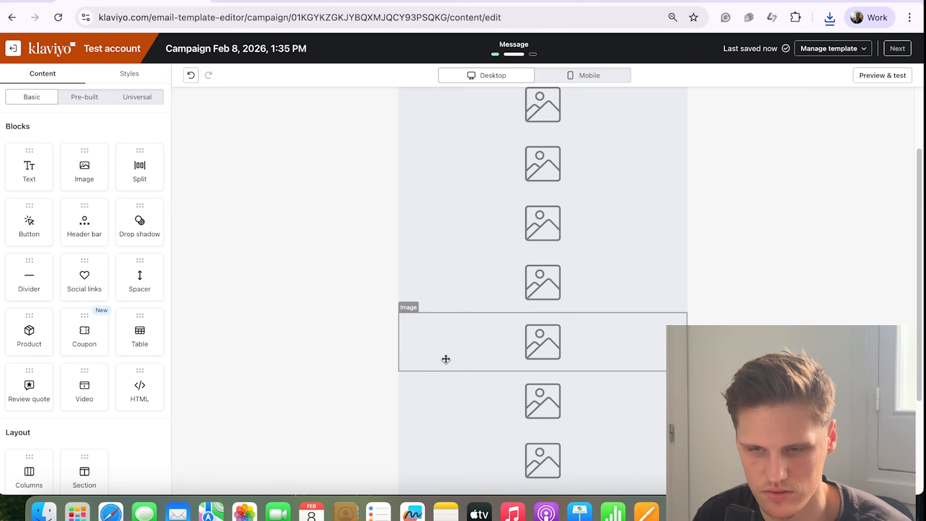
# Step: Switch to Finder, close the other folder windows and place compressed slice 1 in the email's first image placeholder
pyautogui.click(50, 515)
pyautogui.click(157, 162)
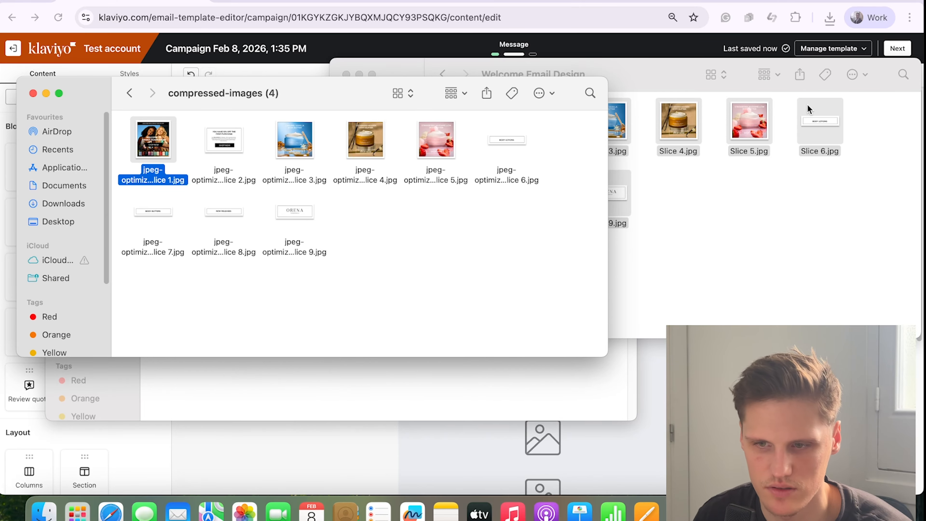
pyautogui.click(669, 83)
pyautogui.click(345, 75)
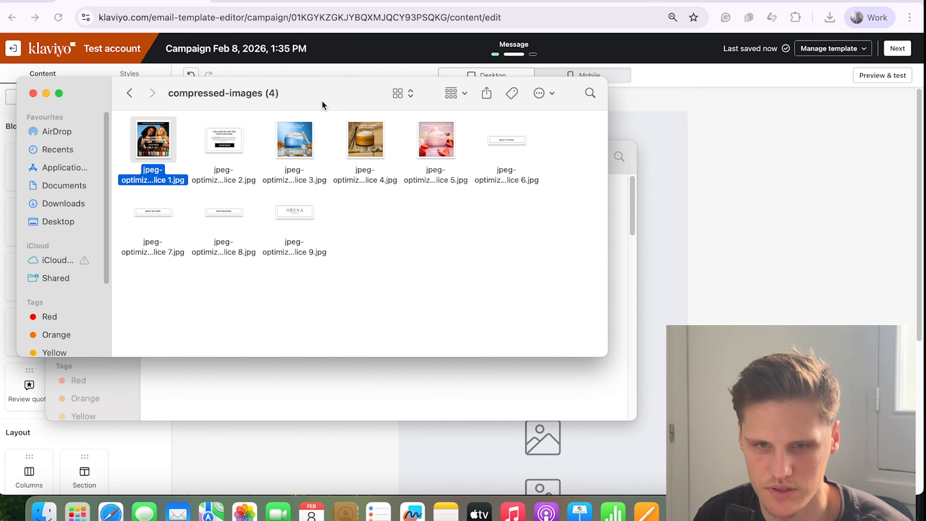
pyautogui.moveTo(322, 105); pyautogui.dragTo(279, 143)
pyautogui.click(599, 155)
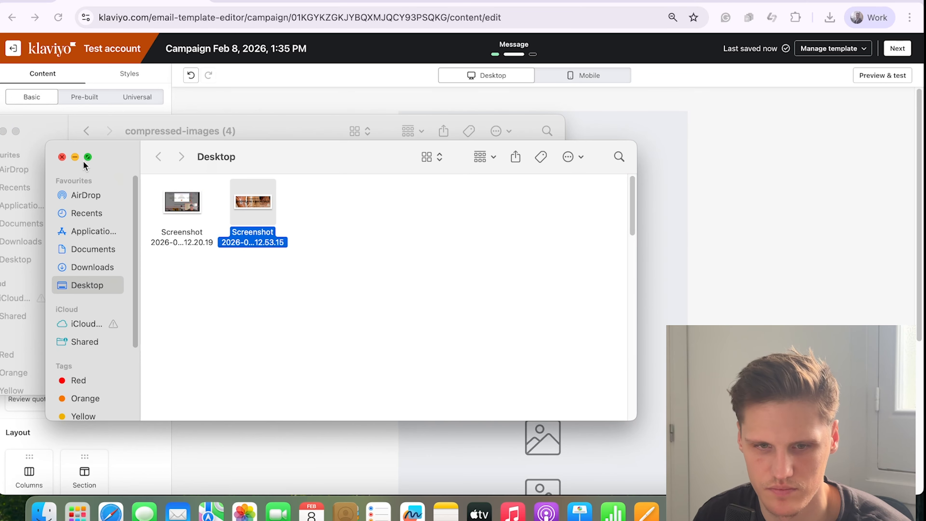
pyautogui.click(63, 156)
pyautogui.moveTo(111, 192); pyautogui.dragTo(681, 172)
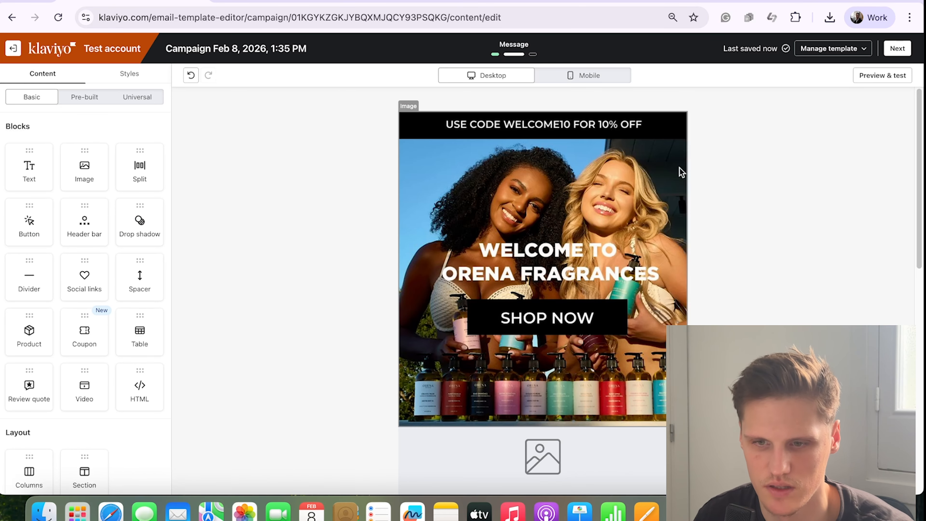
# Step: Place compressed slice 2 from the compressed-images (4) folder in the placeholder beneath the hero image
pyautogui.scroll(-1, 595, 300)
pyautogui.click(44, 512)
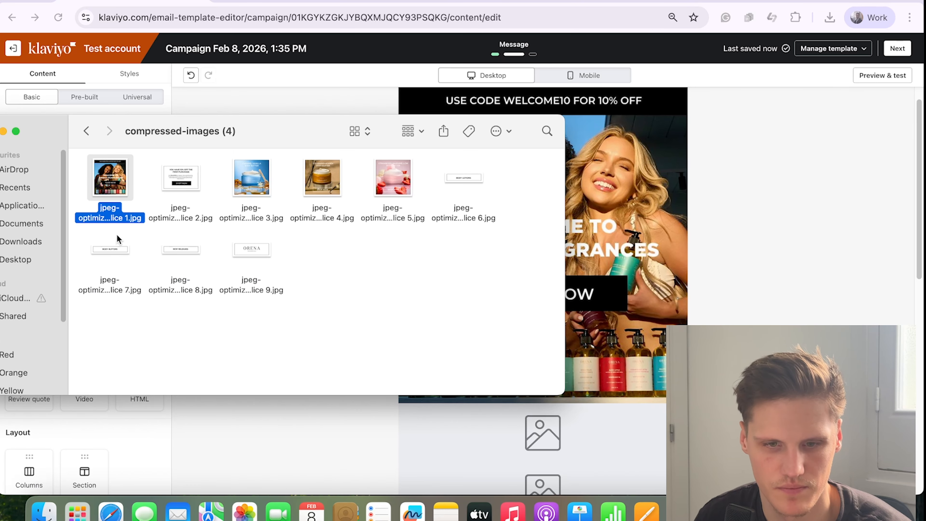
pyautogui.click(166, 169)
pyautogui.moveTo(165, 170); pyautogui.dragTo(543, 433)
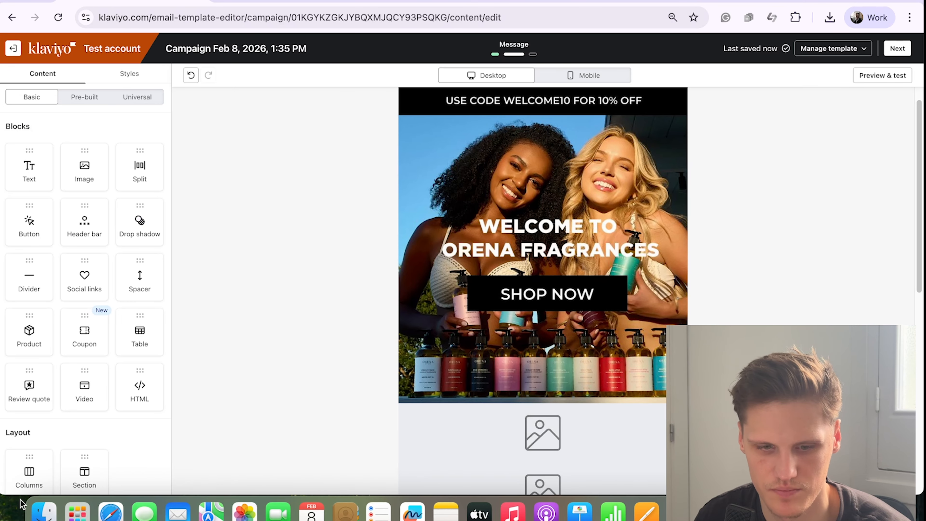
# Step: Place compressed slice 3, the Caramel Vanilla Body Butter image, in the placeholder beneath the 10% off section
pyautogui.click(39, 516)
pyautogui.scroll(-5, 620, 255)
pyautogui.moveTo(251, 177); pyautogui.dragTo(604, 403)
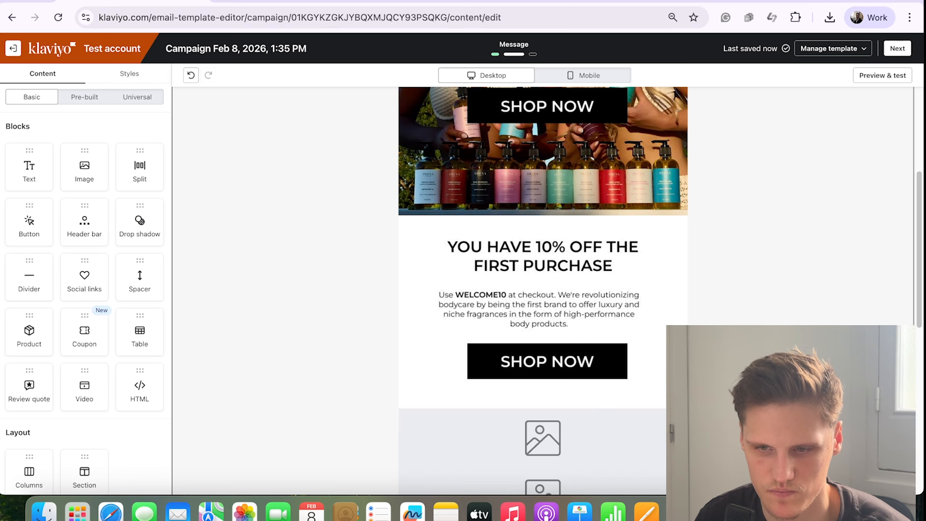
pyautogui.scroll(-10, 395, 345)
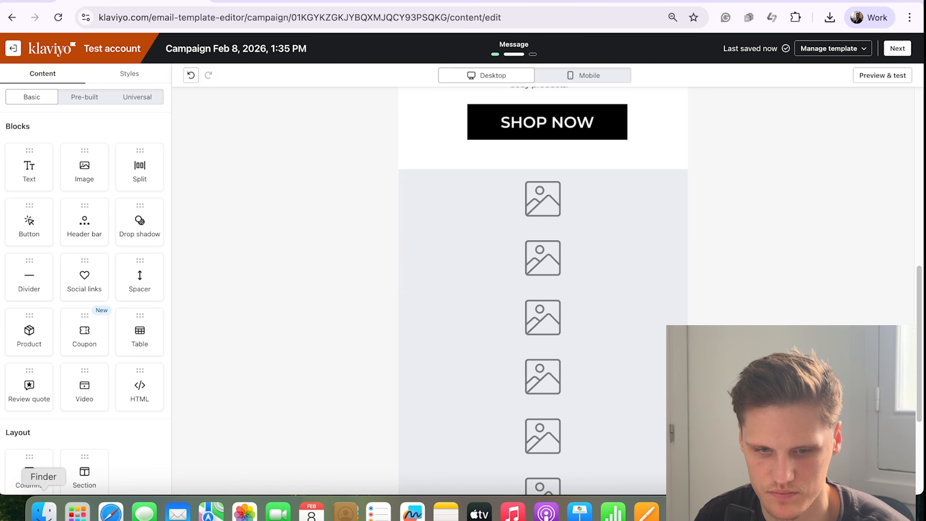
pyautogui.click(44, 514)
pyautogui.click(782, 514)
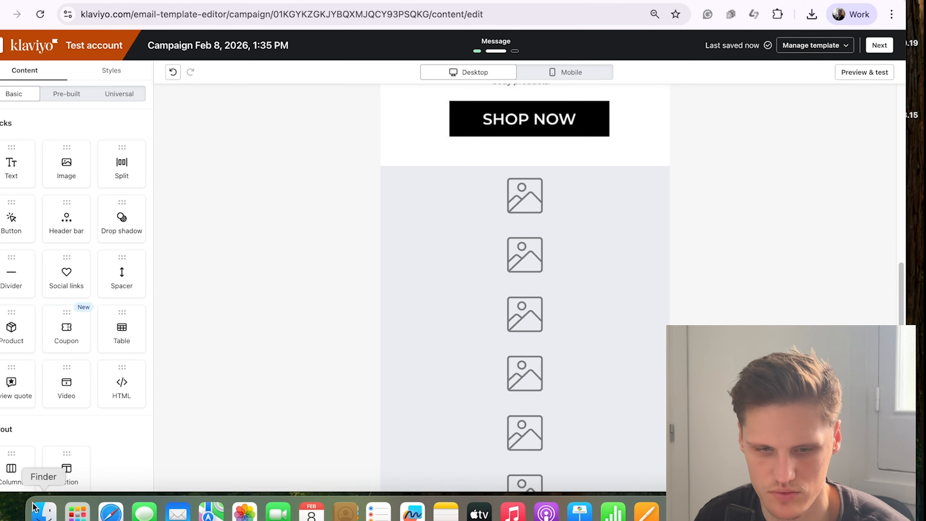
pyautogui.click(43, 514)
pyautogui.click(782, 514)
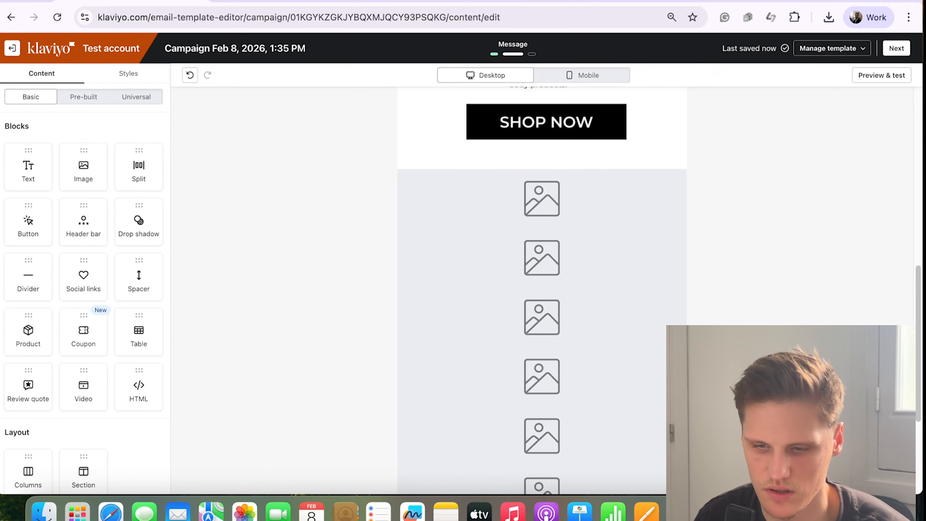
pyautogui.click(44, 513)
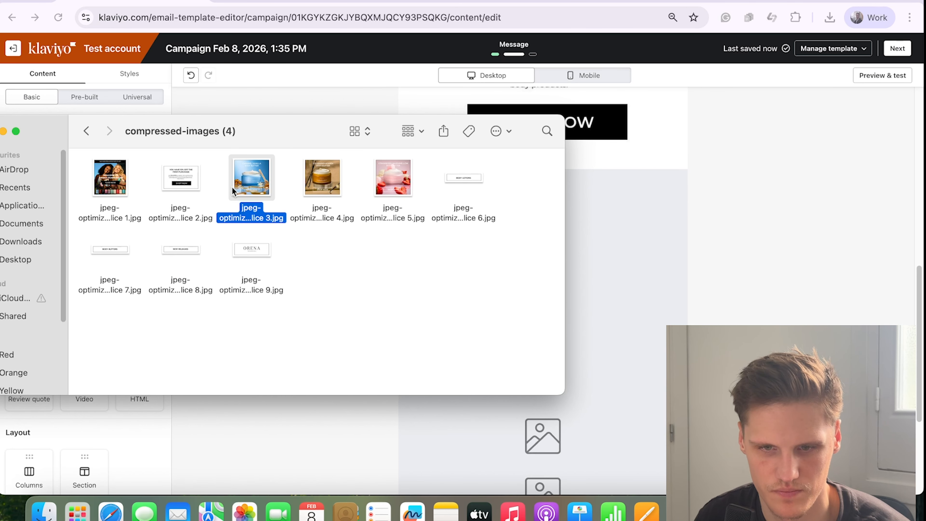
pyautogui.moveTo(241, 188); pyautogui.dragTo(656, 201)
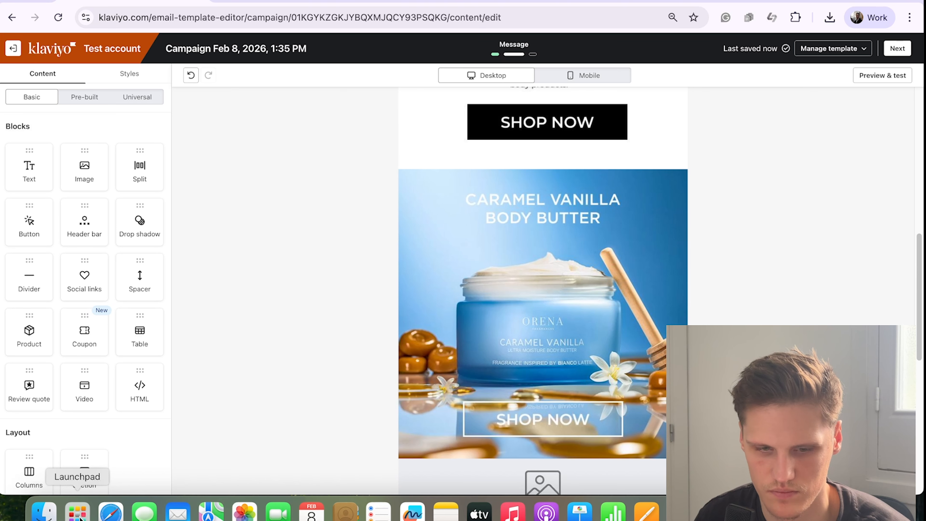
# Step: Fill the next two placeholders with compressed slices 4 and 5, the Gourmand Heaven and Strawberry Marshmellow images
pyautogui.click(44, 513)
pyautogui.moveTo(330, 183); pyautogui.dragTo(615, 382)
pyautogui.click(44, 514)
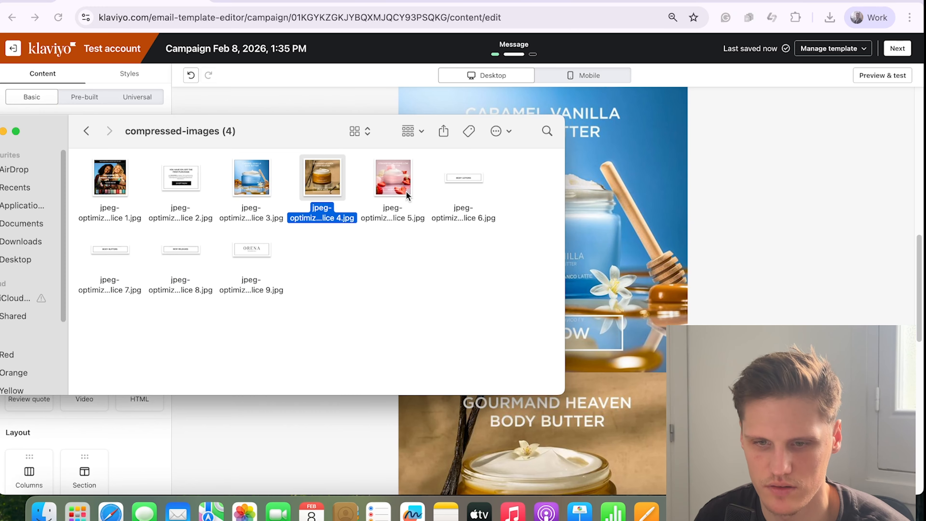
pyautogui.moveTo(406, 196); pyautogui.dragTo(641, 441)
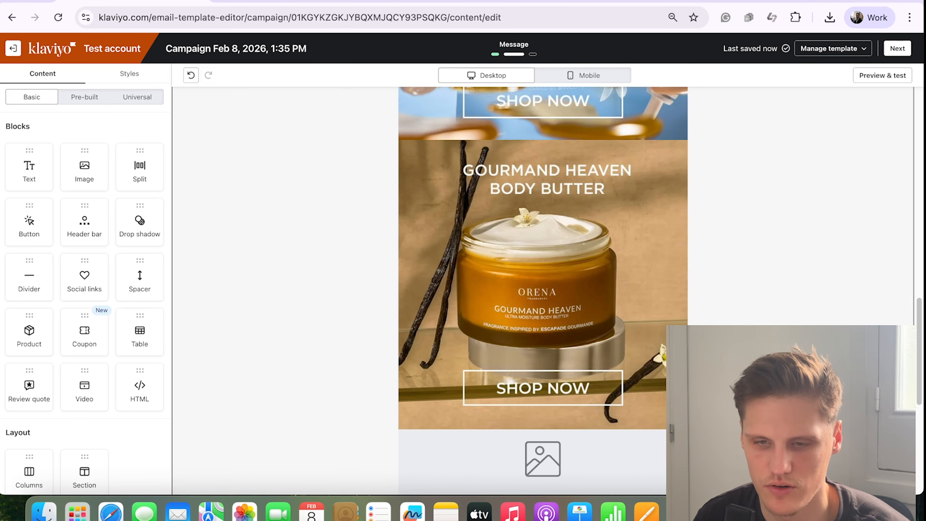
# Step: Place compressed slices 6 and 7, Body Lotions and Body Butters, in the placeholders beneath the strawberry product image
pyautogui.click(43, 513)
pyautogui.scroll(-2, 777, 274)
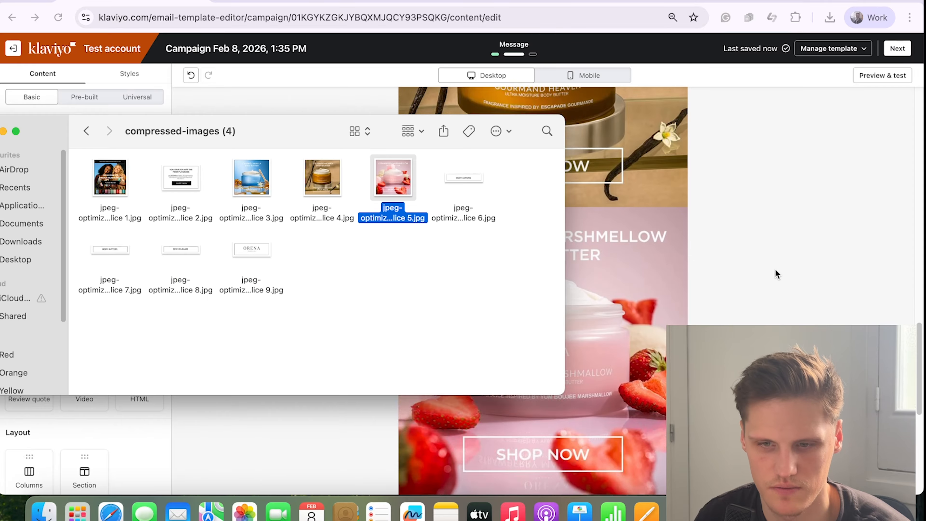
pyautogui.moveTo(448, 180); pyautogui.dragTo(594, 407)
pyautogui.click(44, 514)
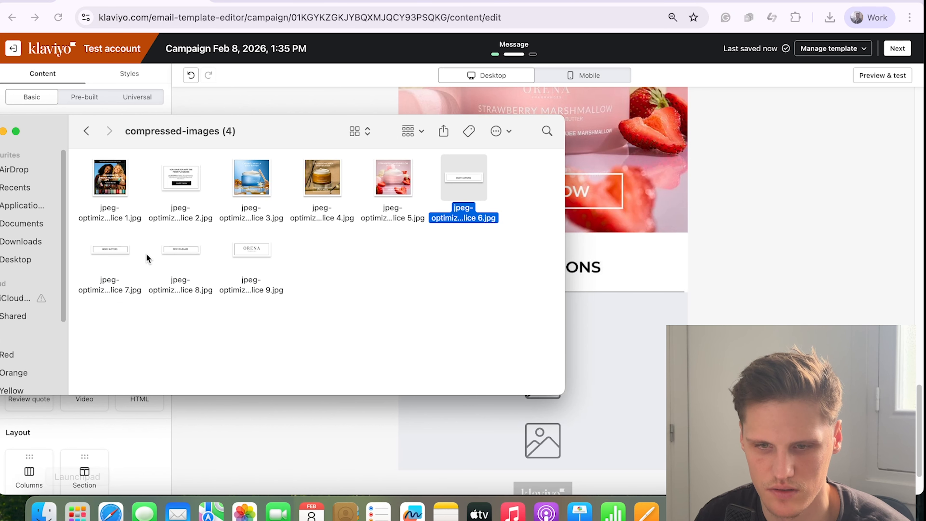
pyautogui.moveTo(88, 257); pyautogui.dragTo(180, 265)
pyautogui.click(85, 258)
pyautogui.moveTo(104, 258); pyautogui.dragTo(628, 321)
# Step: Fill the last two placeholders with compressed slices 8 and 9, New Releases and the Orena Fragrances logo
pyautogui.click(43, 514)
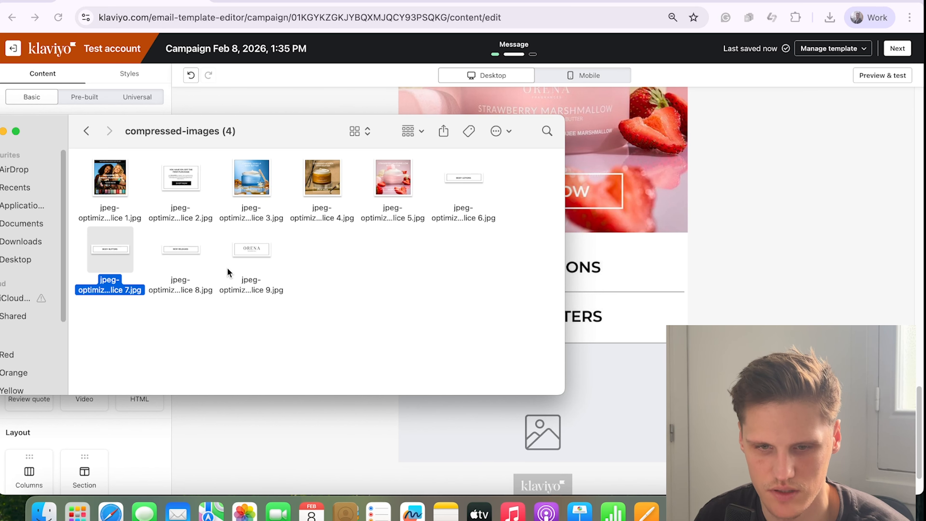
pyautogui.moveTo(193, 256); pyautogui.dragTo(636, 362)
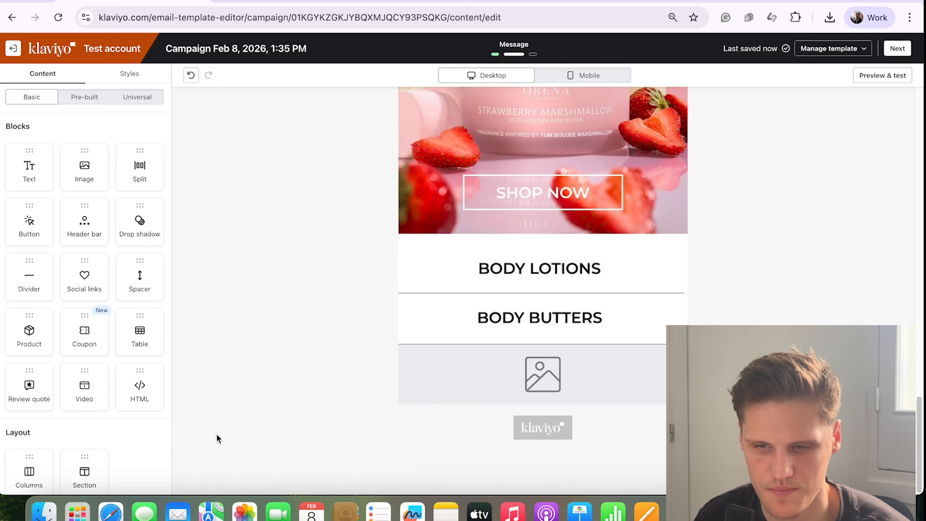
pyautogui.click(44, 513)
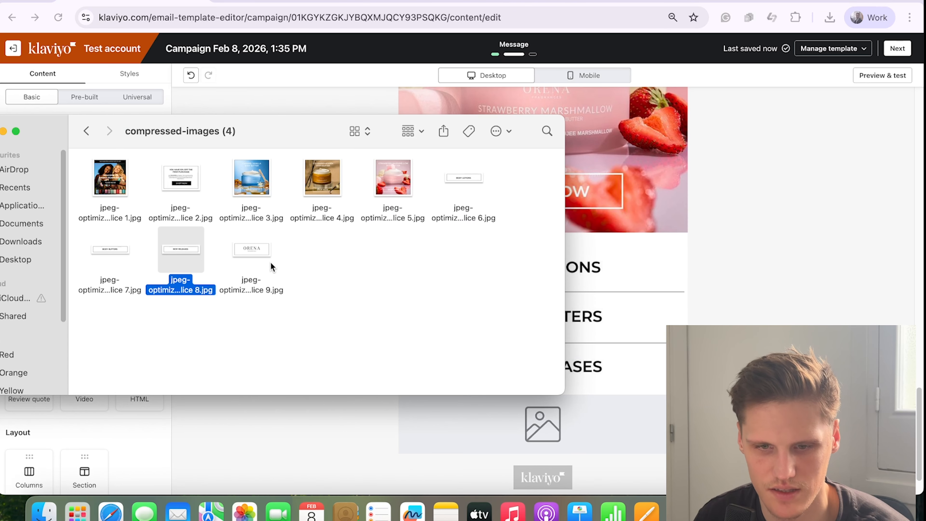
pyautogui.moveTo(270, 263); pyautogui.dragTo(638, 420)
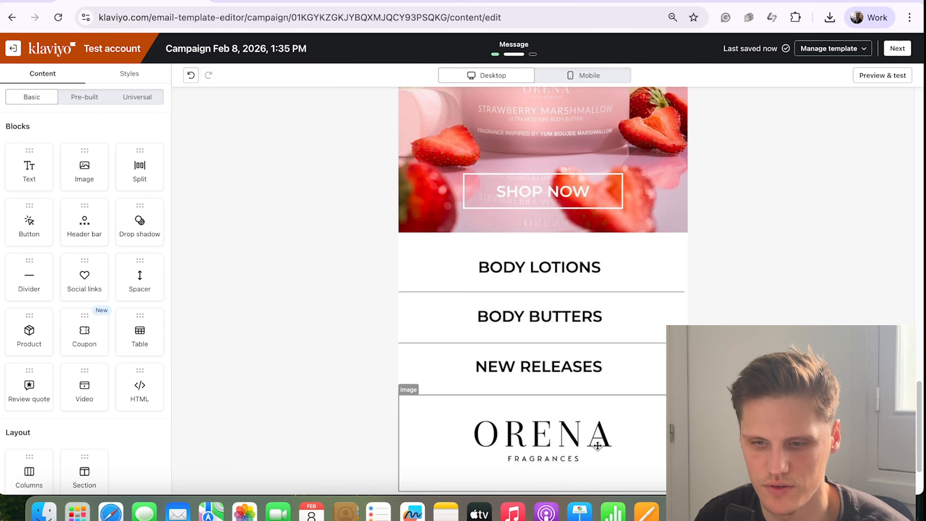
pyautogui.scroll(12, 830, 317)
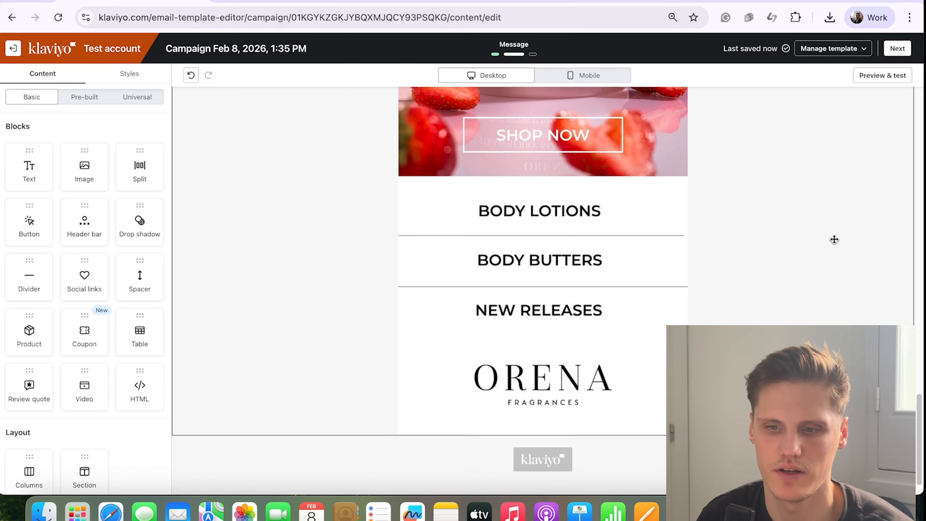
pyautogui.scroll(20, 833, 241)
pyautogui.scroll(3, 827, 239)
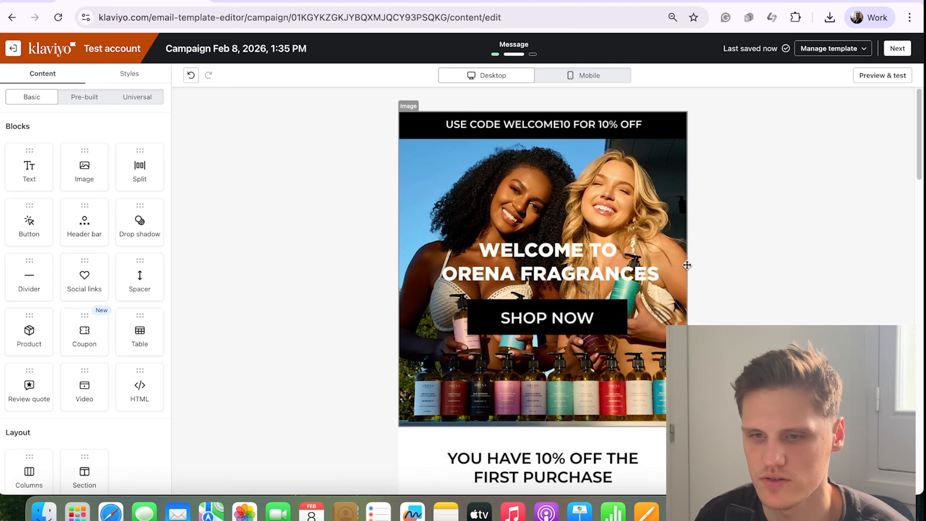
pyautogui.click(489, 131)
pyautogui.click(55, 330)
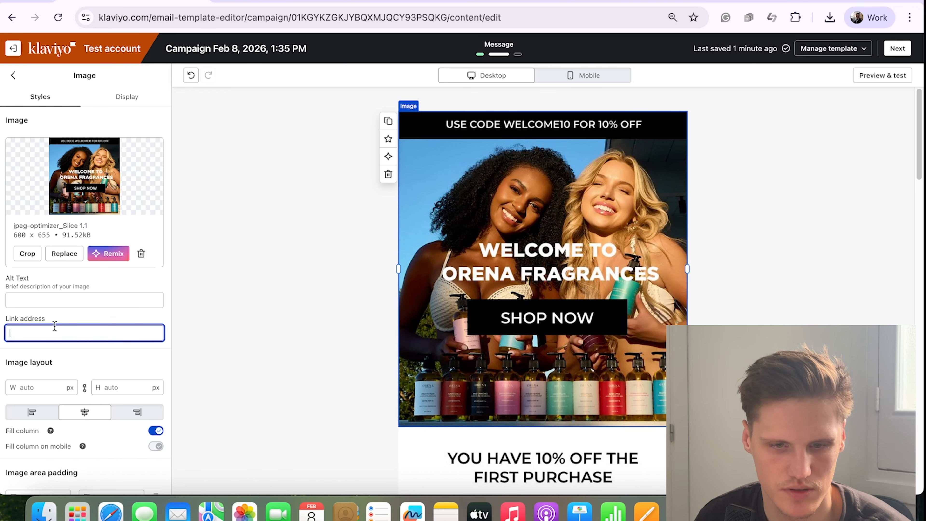
pyautogui.click(296, 1)
pyautogui.click(202, 17)
pyautogui.press('super+c')
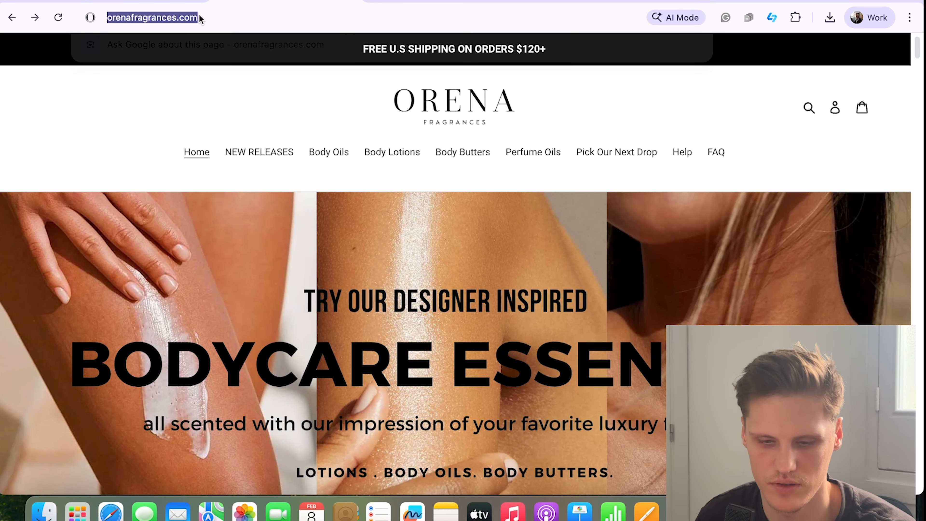
pyautogui.click(168, 1)
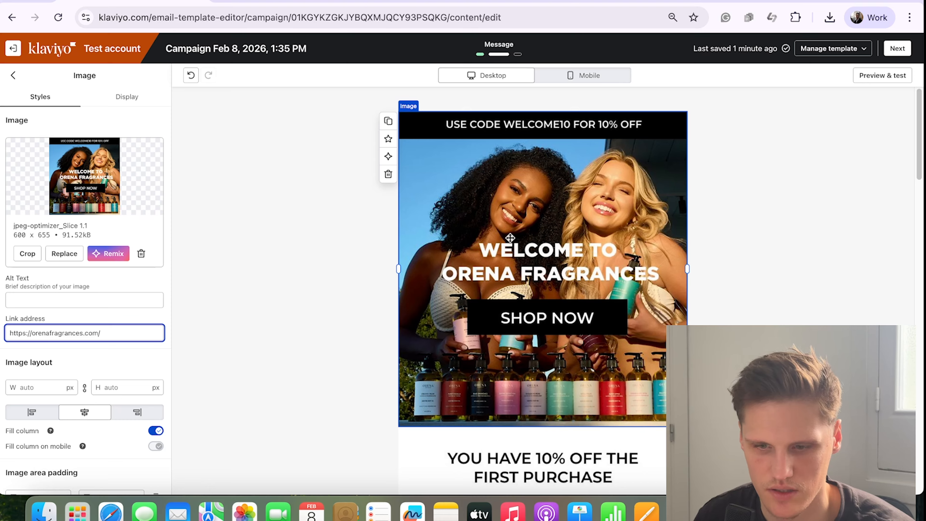
# Step: Set the link address of the "You have 10% off the first purchase" image to the copied store homepage
pyautogui.scroll(-5, 510, 237)
pyautogui.click(647, 212)
pyautogui.click(93, 333)
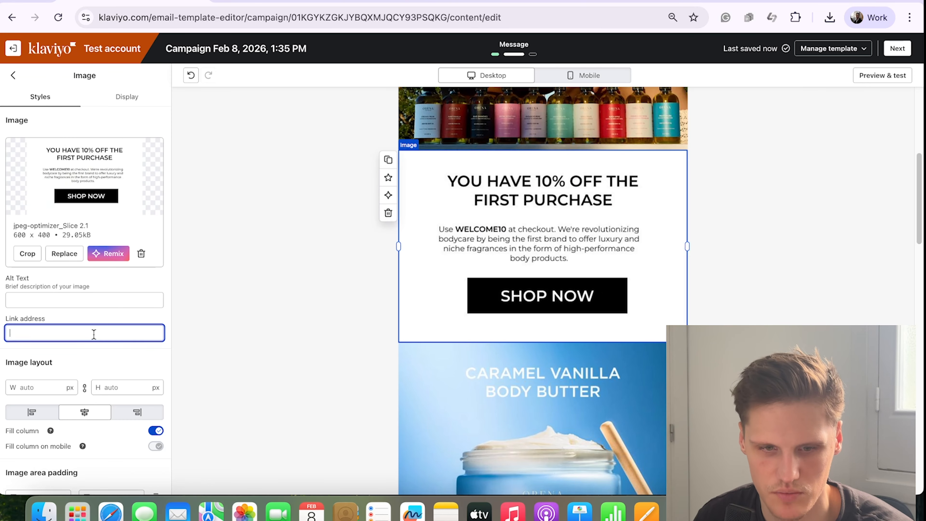
pyautogui.press('super+v')
# Step: Copy the address of the store's Caramel Vanilla Body Butter product page and set it as the matching image's link
pyautogui.scroll(-3, 596, 356)
pyautogui.click(595, 356)
pyautogui.click(296, 2)
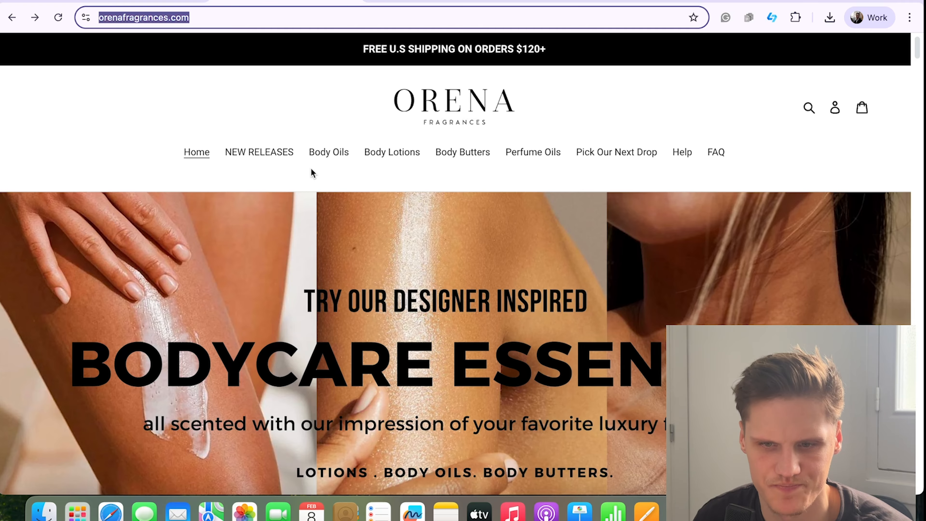
pyautogui.scroll(-10, 384, 258)
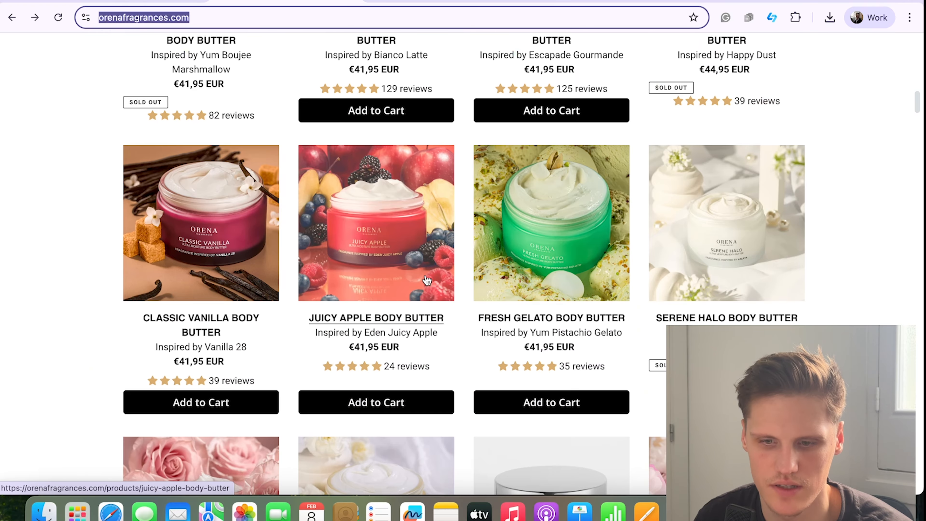
pyautogui.scroll(2, 364, 211)
pyautogui.click(364, 208)
pyautogui.click(179, 9)
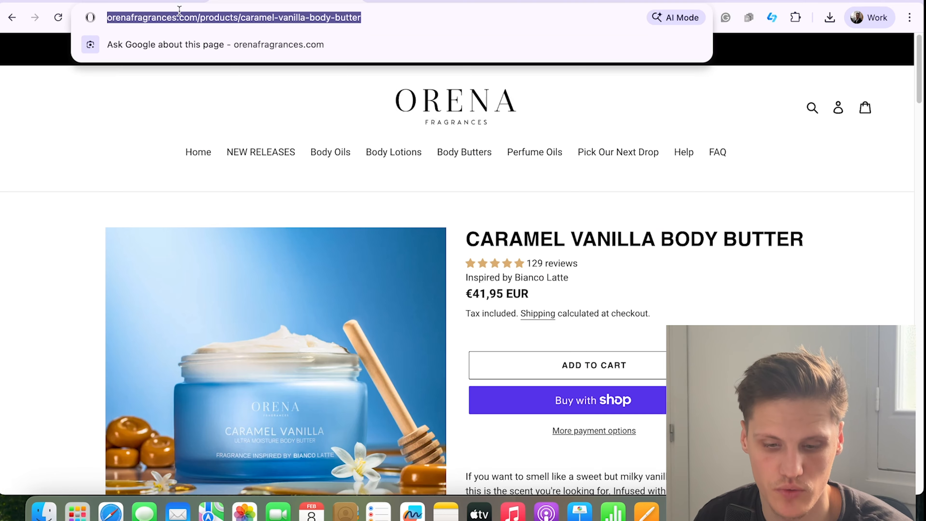
pyautogui.click(136, 2)
pyautogui.scroll(-4, 584, 309)
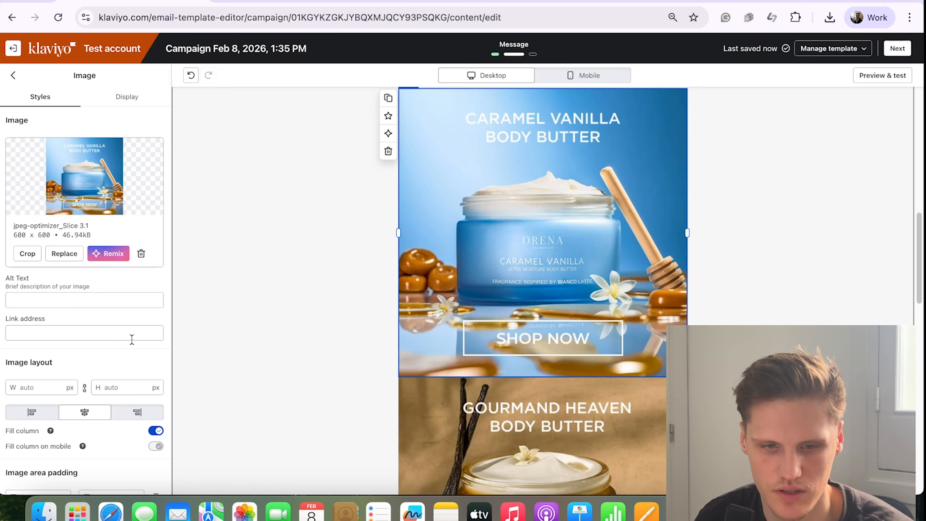
pyautogui.click(115, 329)
pyautogui.press('super+v')
# Step: Look over the Gourmand Heaven and Body Lotions image blocks and open the email's preview mode
pyautogui.scroll(-3, 620, 292)
pyautogui.click(626, 310)
pyautogui.scroll(-4, 626, 310)
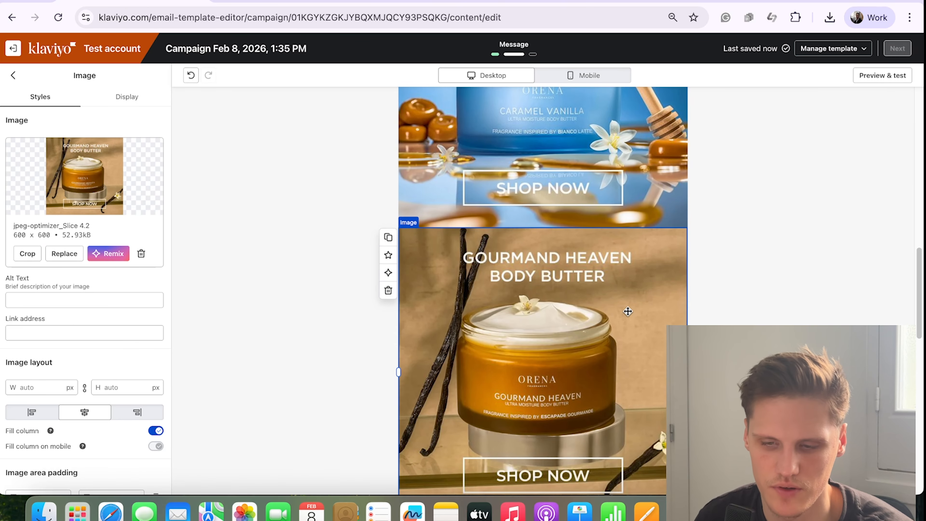
pyautogui.scroll(-10, 714, 277)
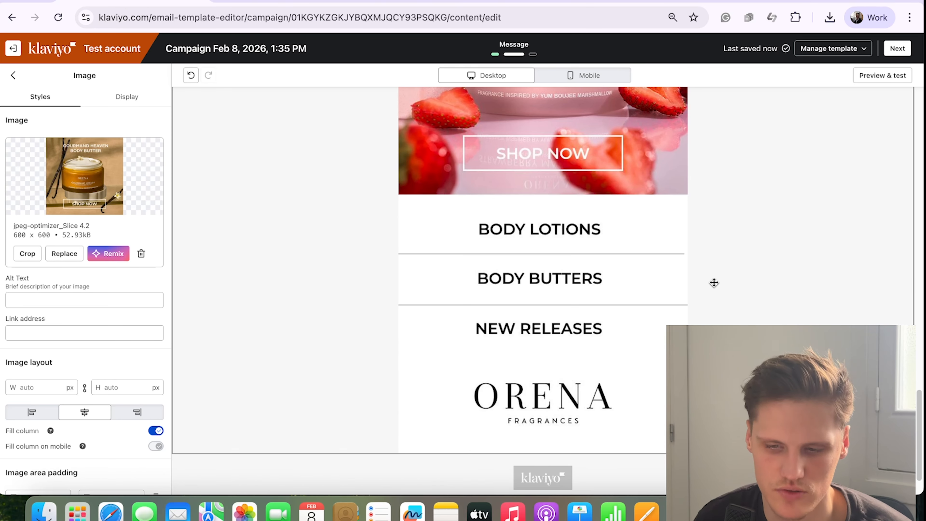
pyautogui.click(606, 235)
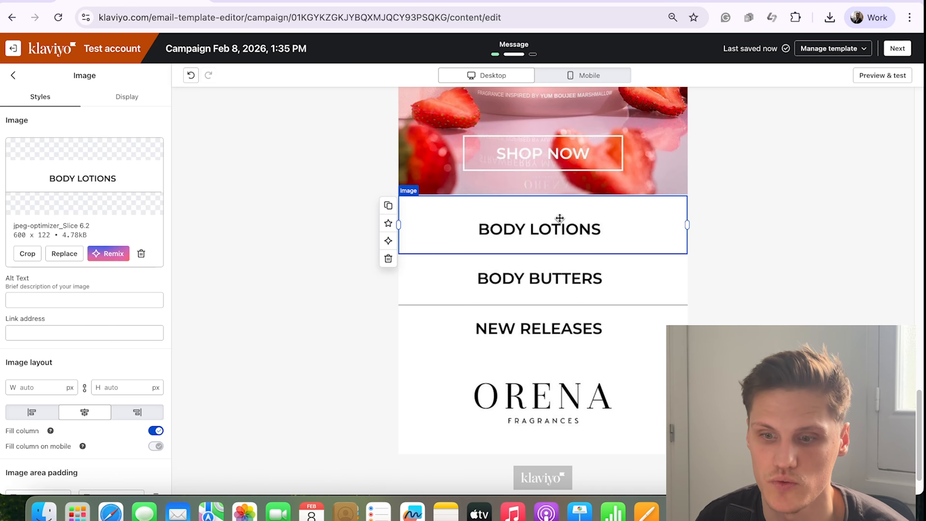
pyautogui.scroll(15, 728, 294)
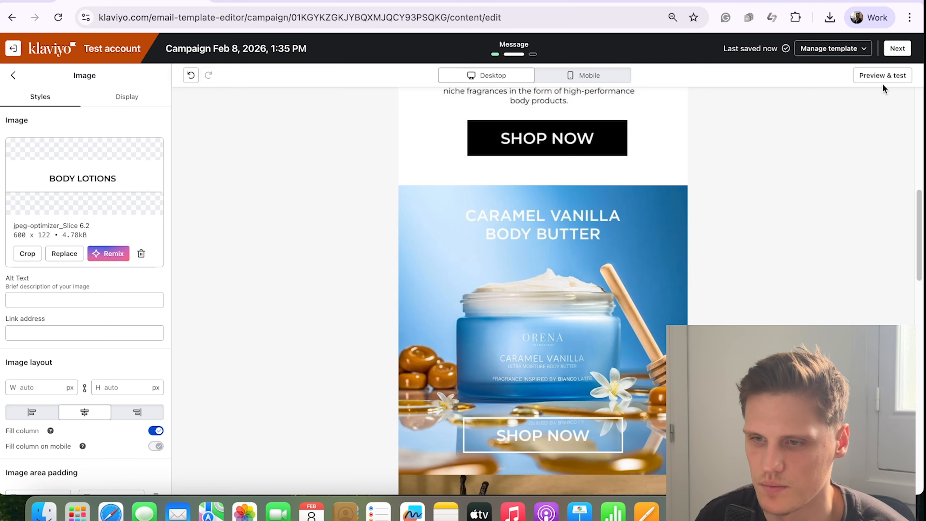
pyautogui.click(883, 76)
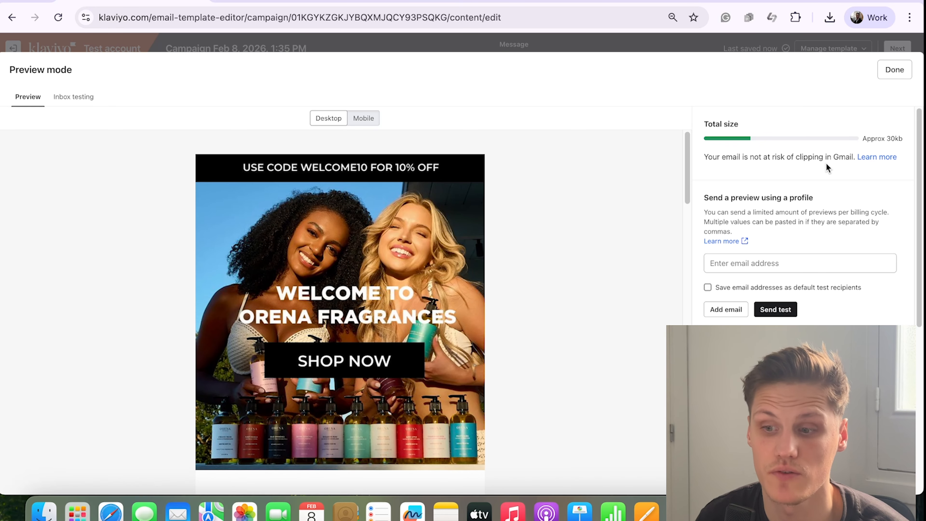
# Step: Look through the welcome email's desktop preview from the hero image to the Caramel Vanilla Body Butter section
pyautogui.scroll(-20, 518, 318)
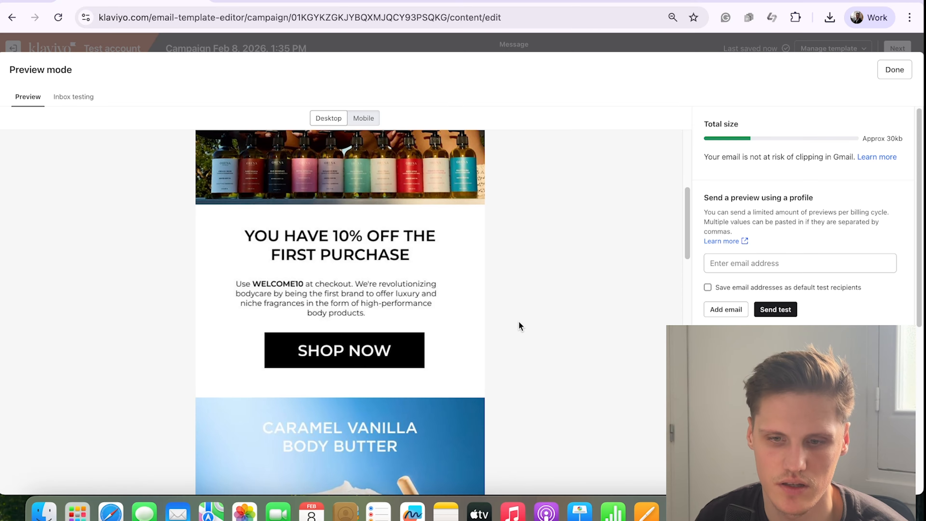
pyautogui.scroll(-5, 510, 323)
pyautogui.scroll(20, 488, 273)
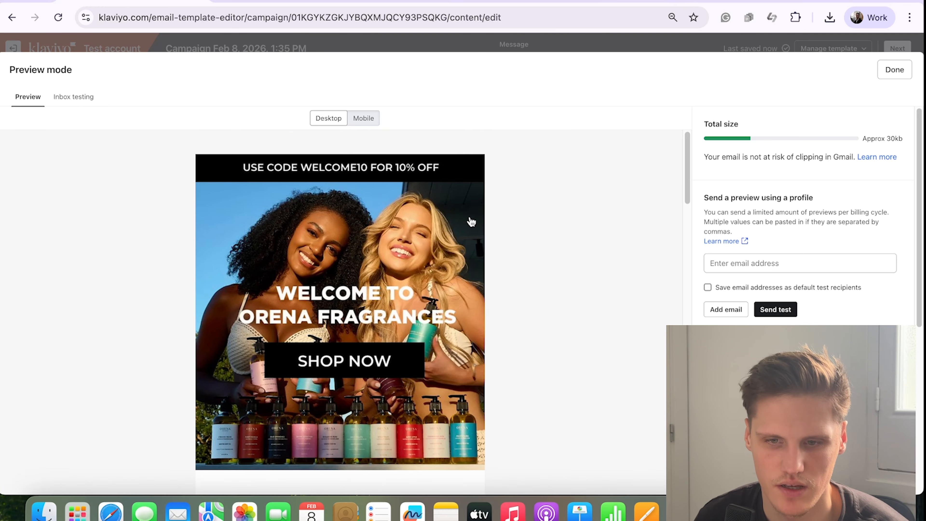
# Step: Switch the preview to the mobile version and check the email's layout down to the body butter sections
pyautogui.click(374, 122)
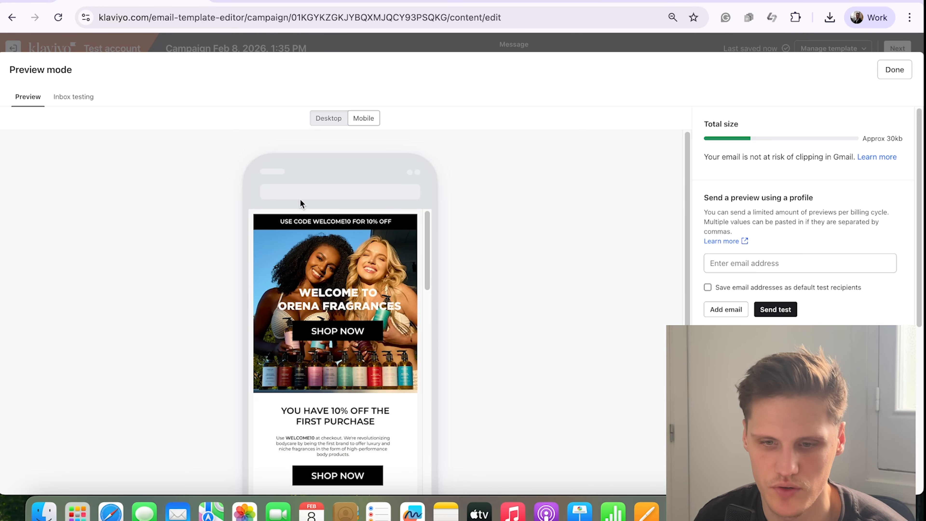
pyautogui.scroll(-1, 400, 266)
pyautogui.scroll(1, 350, 324)
pyautogui.scroll(-2, 367, 298)
pyautogui.scroll(-15, 368, 379)
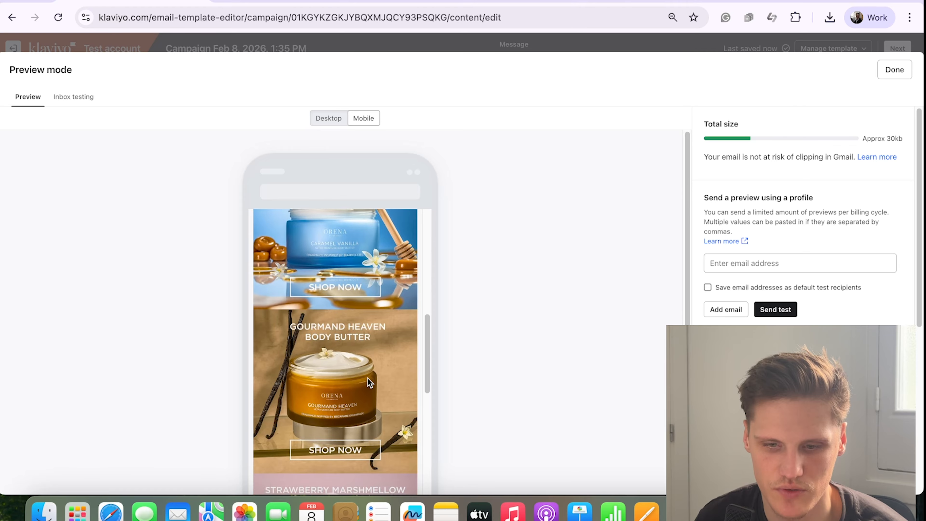
# Step: Return to the desktop preview and test the link of the "Welcome to Orena Fragrances" hero image
pyautogui.scroll(15, 359, 314)
pyautogui.click(328, 118)
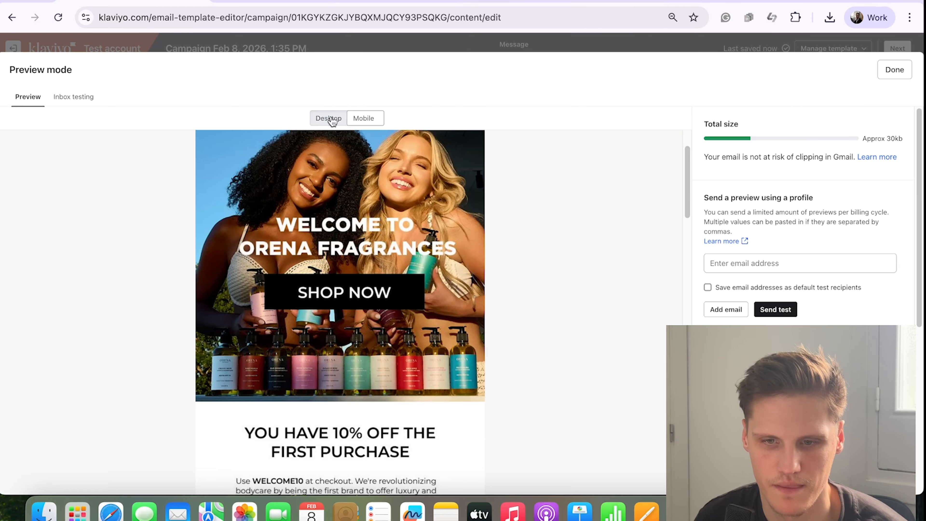
pyautogui.click(337, 355)
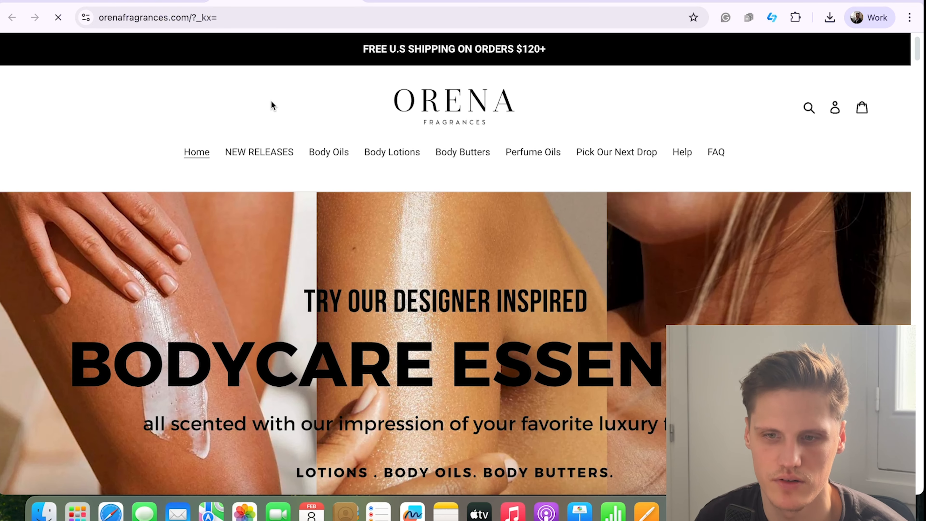